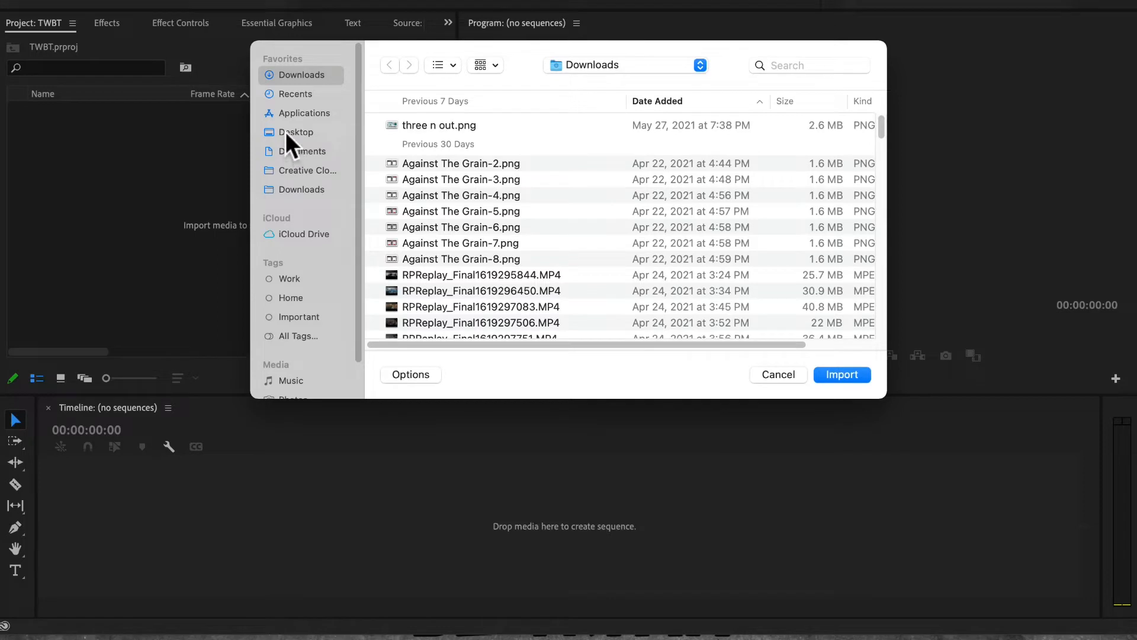
Import the There Will Be Movies Graphics folder from the Desktop, bringing in the entire TWBT Transition project and merging all layers of bullet hole.
click(306, 133)
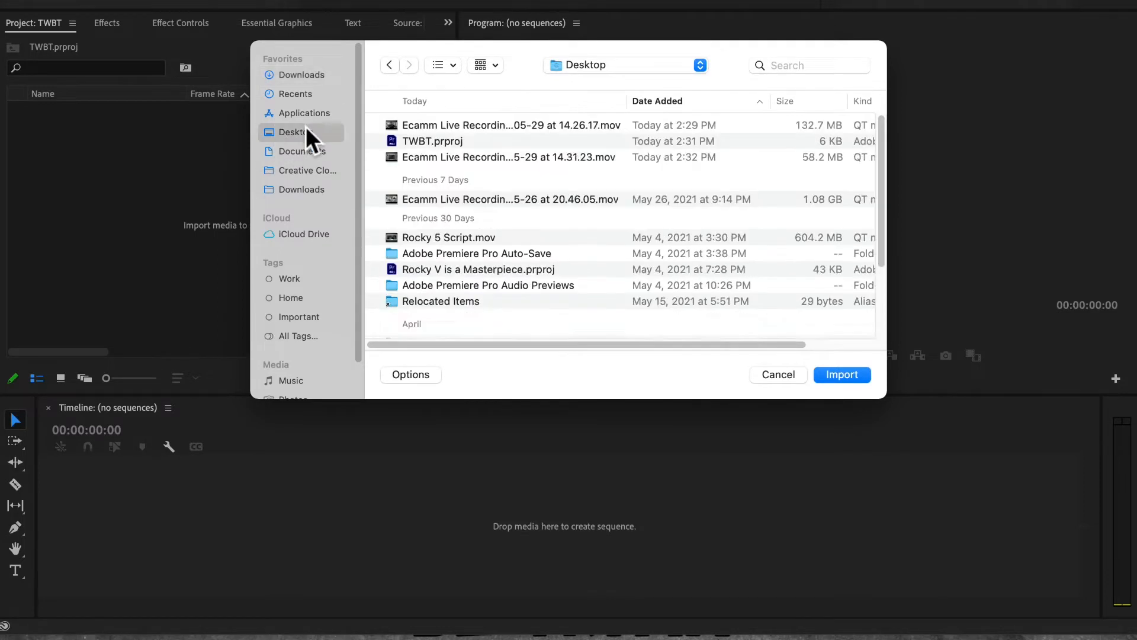
scroll(417, 244, down, 5)
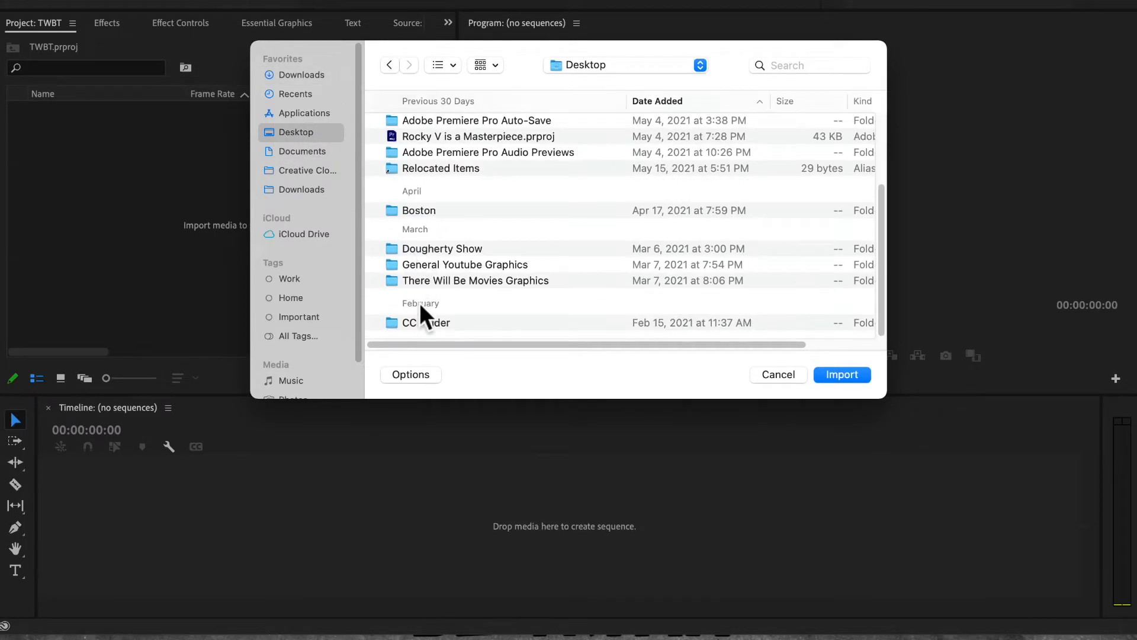
click(434, 285)
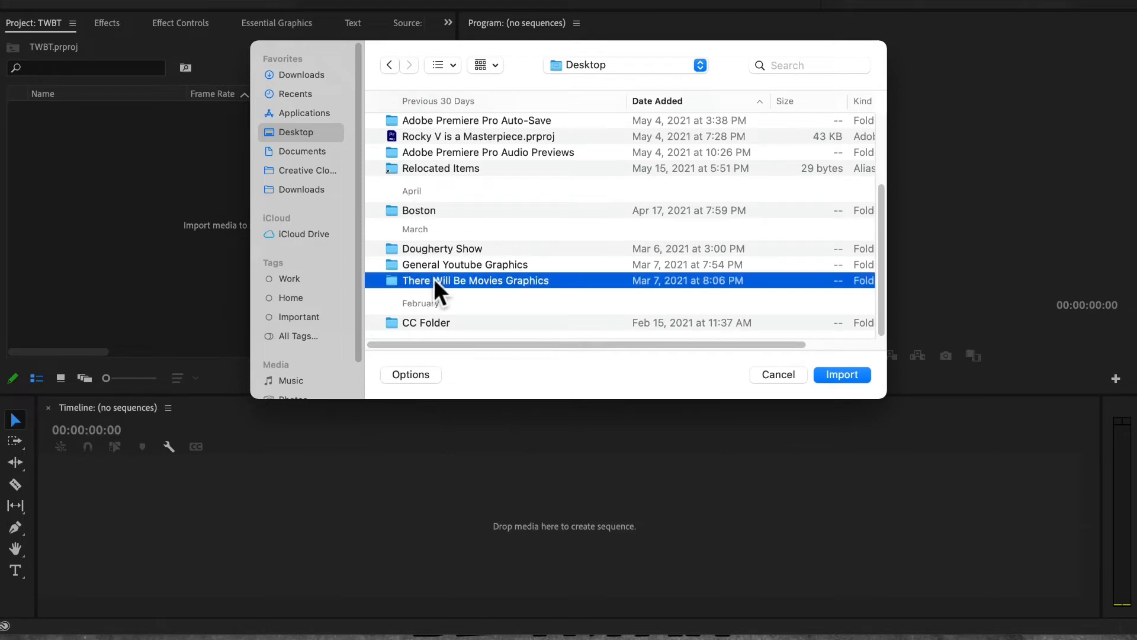
click(851, 375)
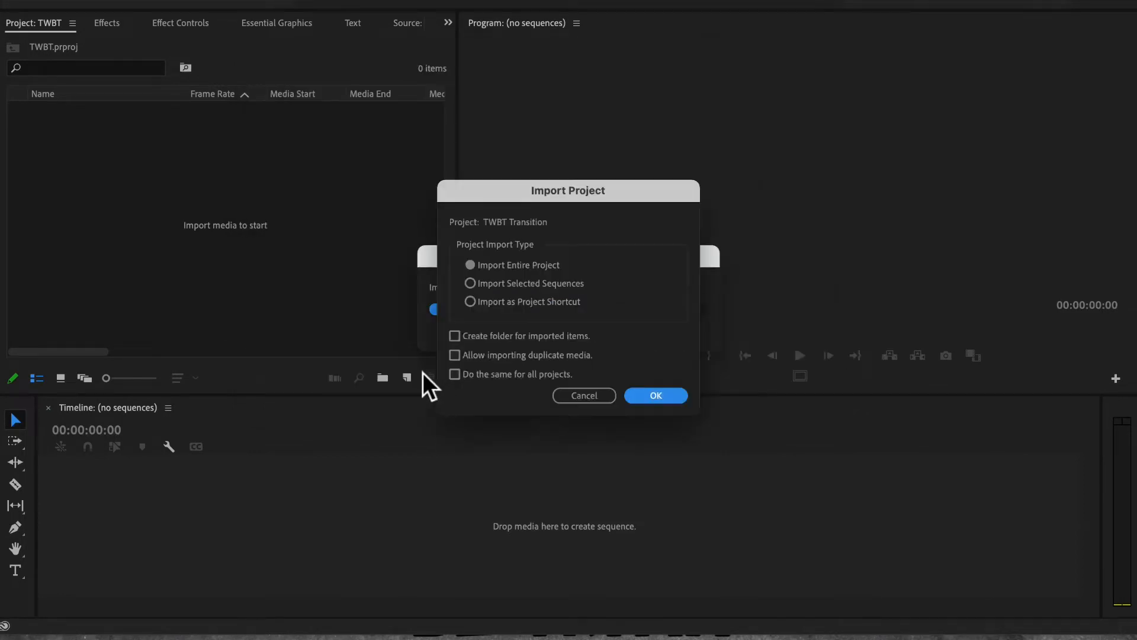
click(667, 395)
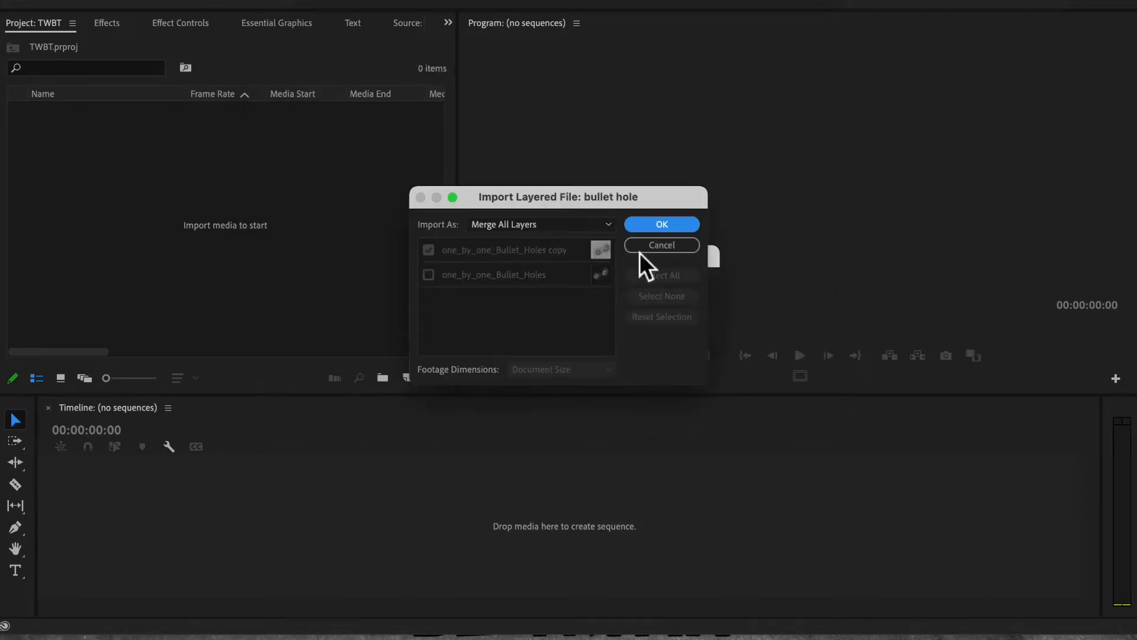
click(653, 224)
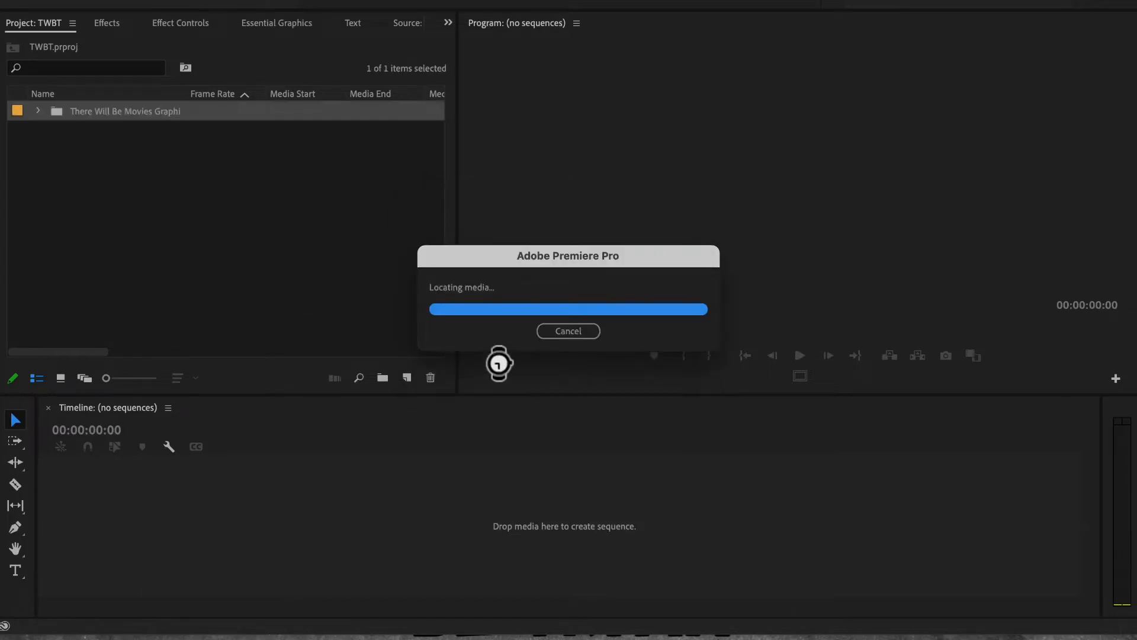
Import the video Ecamm Live Recording on 2021-05-26 at 20.46.05.mov from the Desktop.
double_click(196, 199)
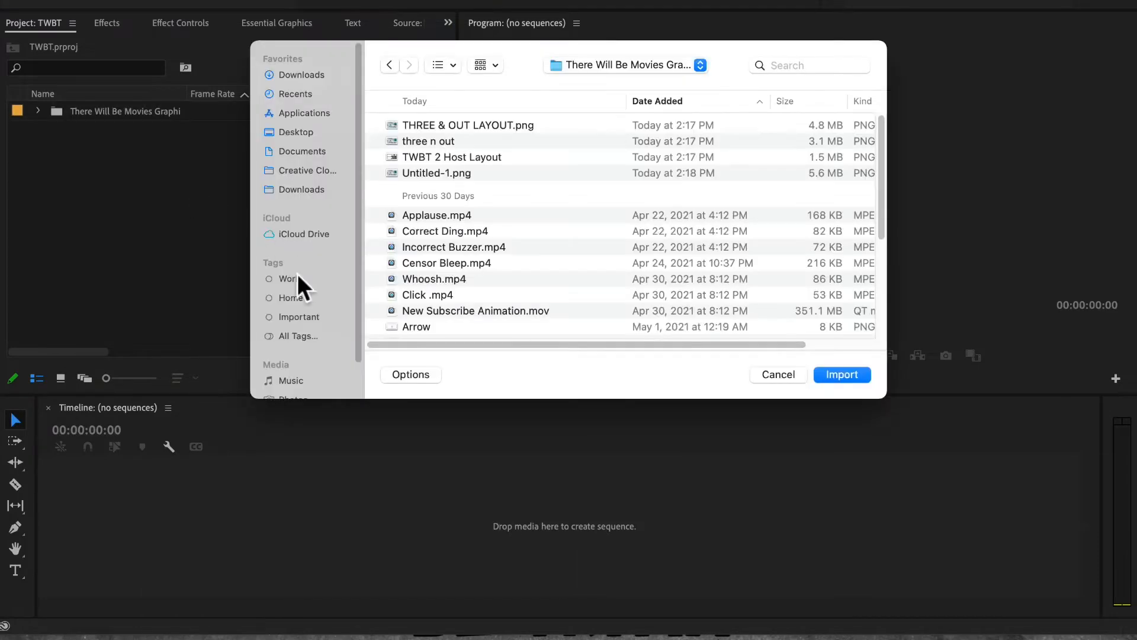
click(273, 134)
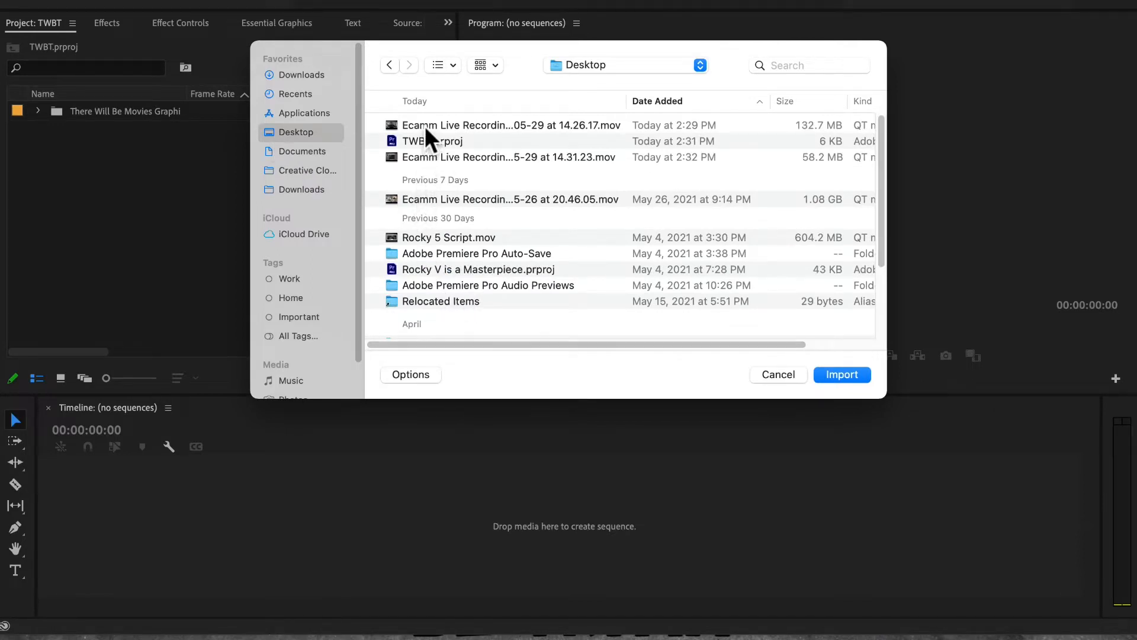
click(460, 199)
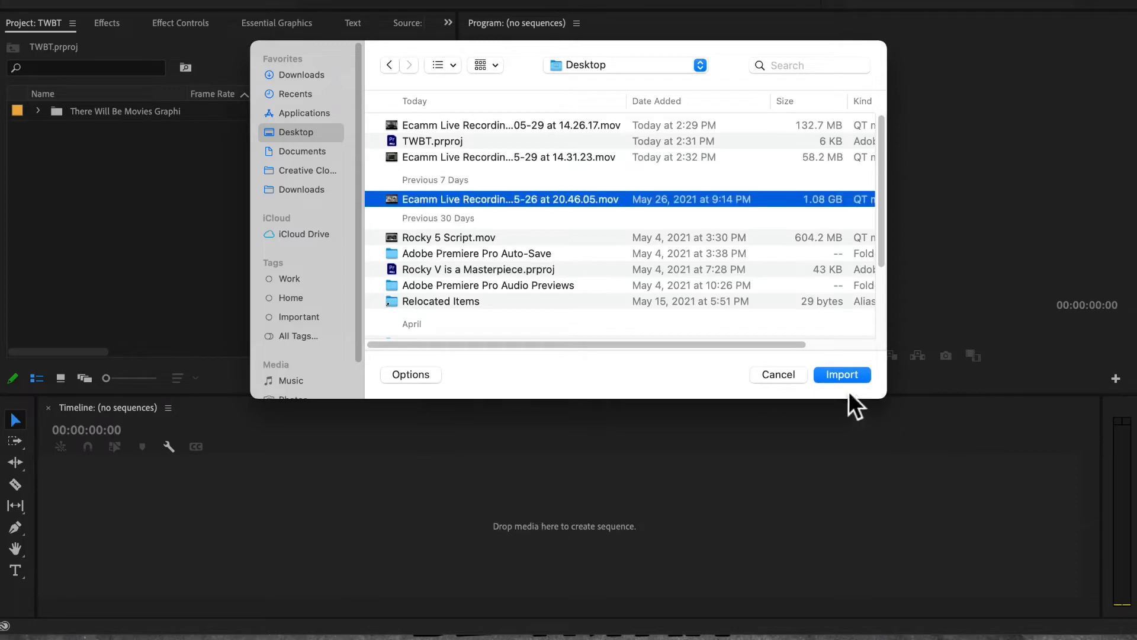
click(840, 376)
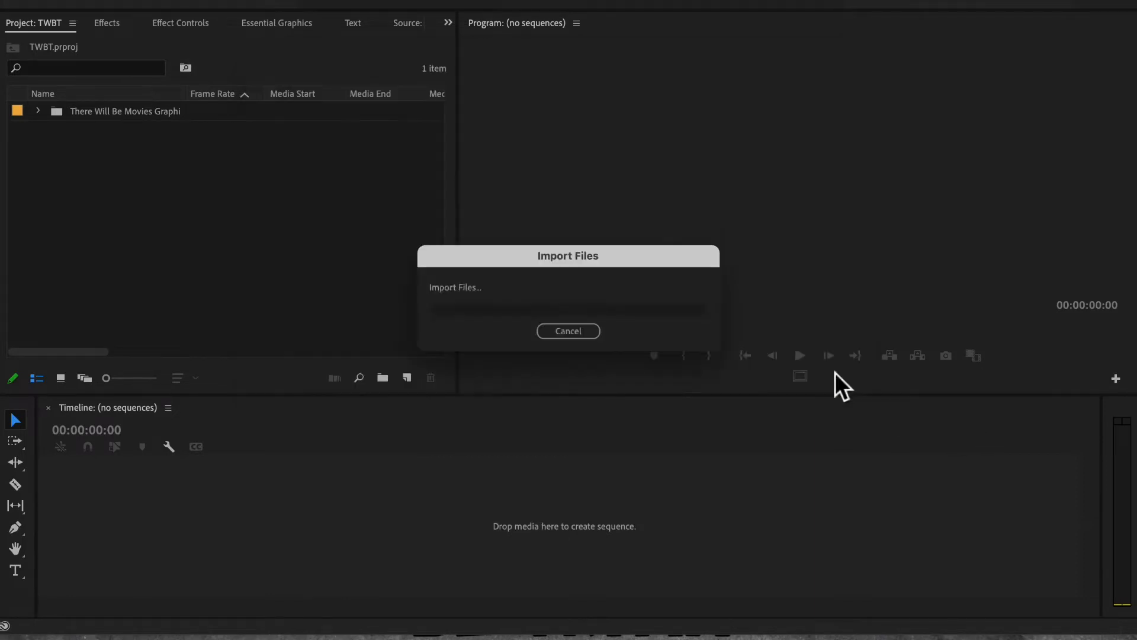
click(151, 237)
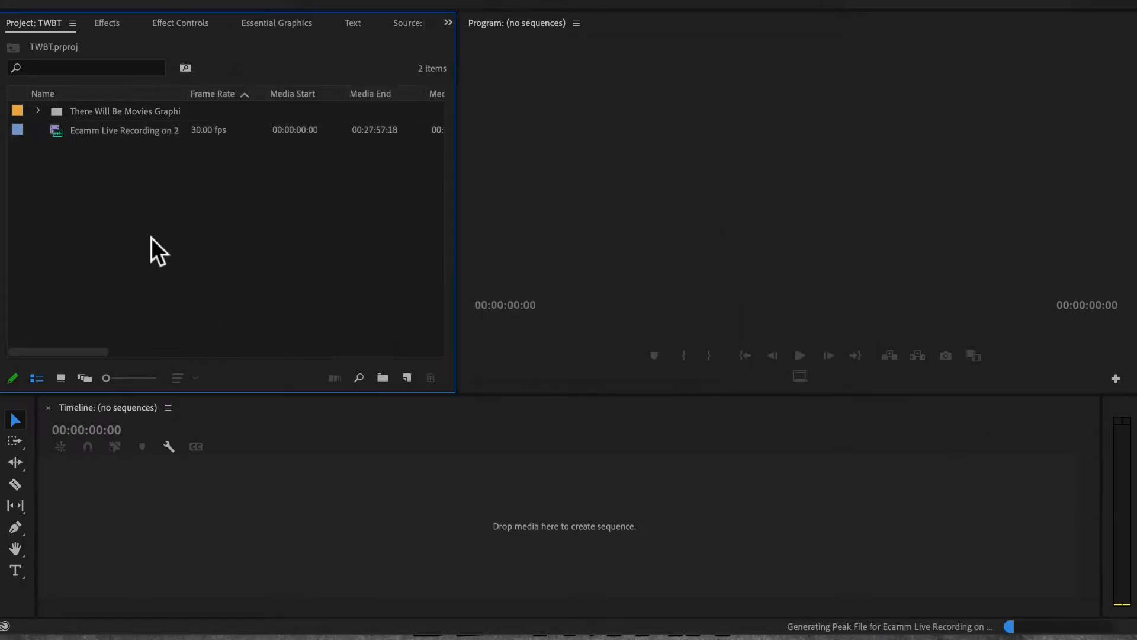
Create a sequence from the imported Ecamm recording and unlink the clip's video from its audio.
drag(105, 129, 504, 524)
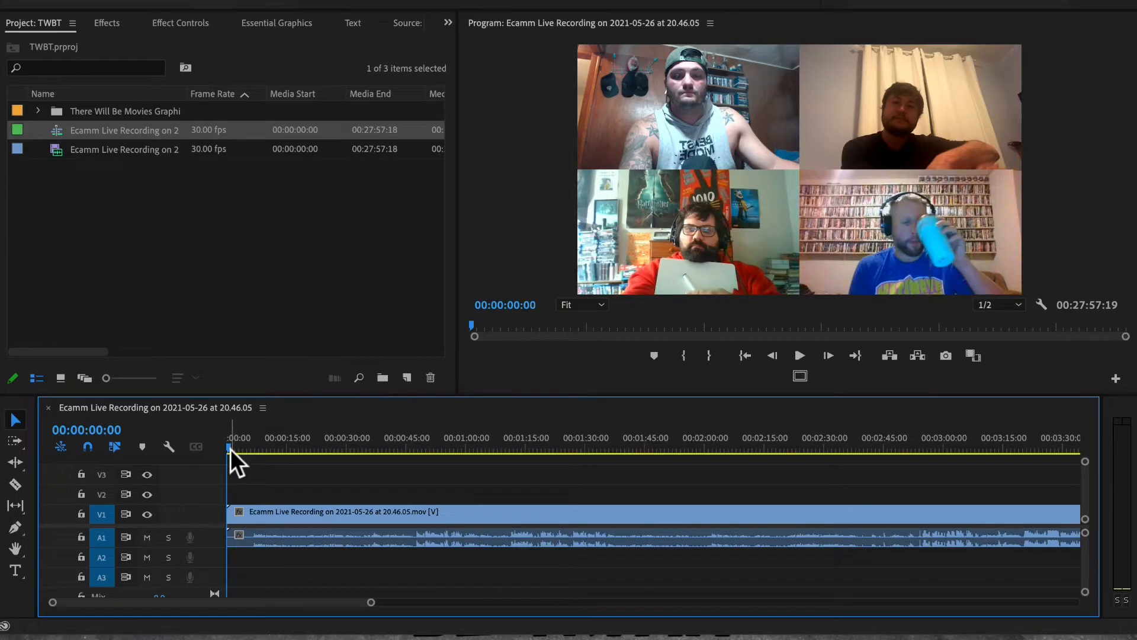
drag(230, 449, 147, 439)
right_click(307, 513)
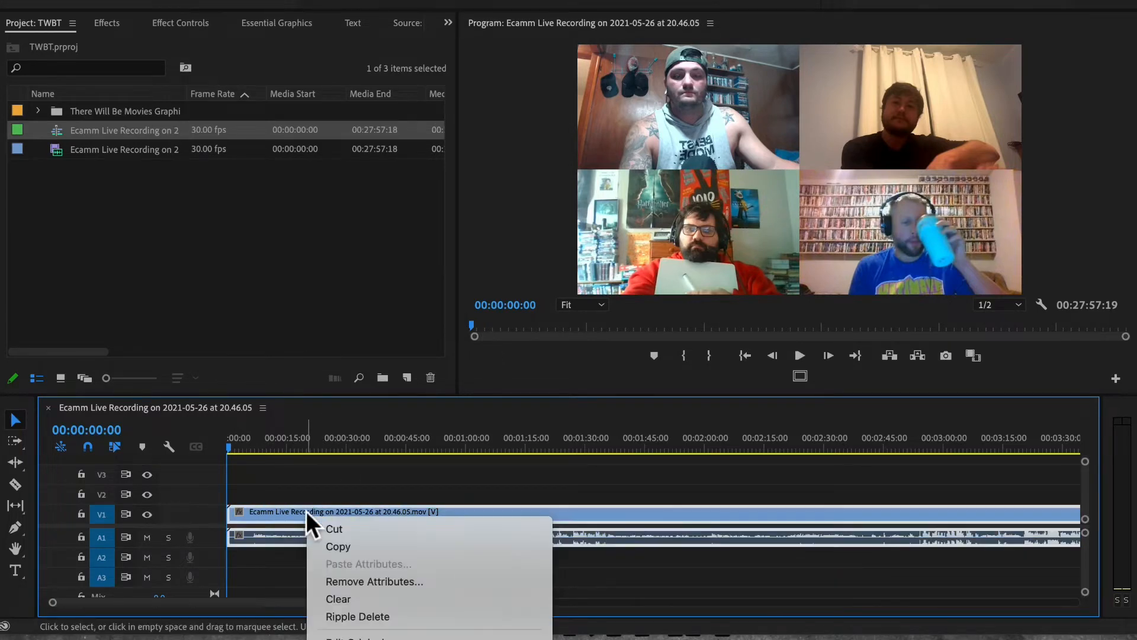
click(340, 602)
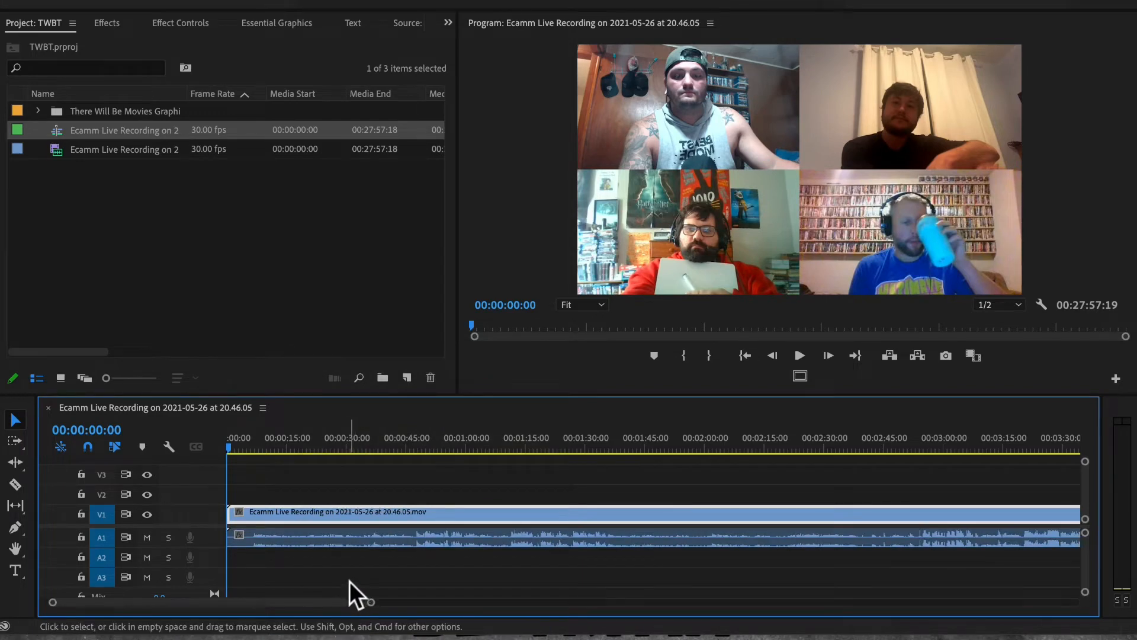
click(340, 583)
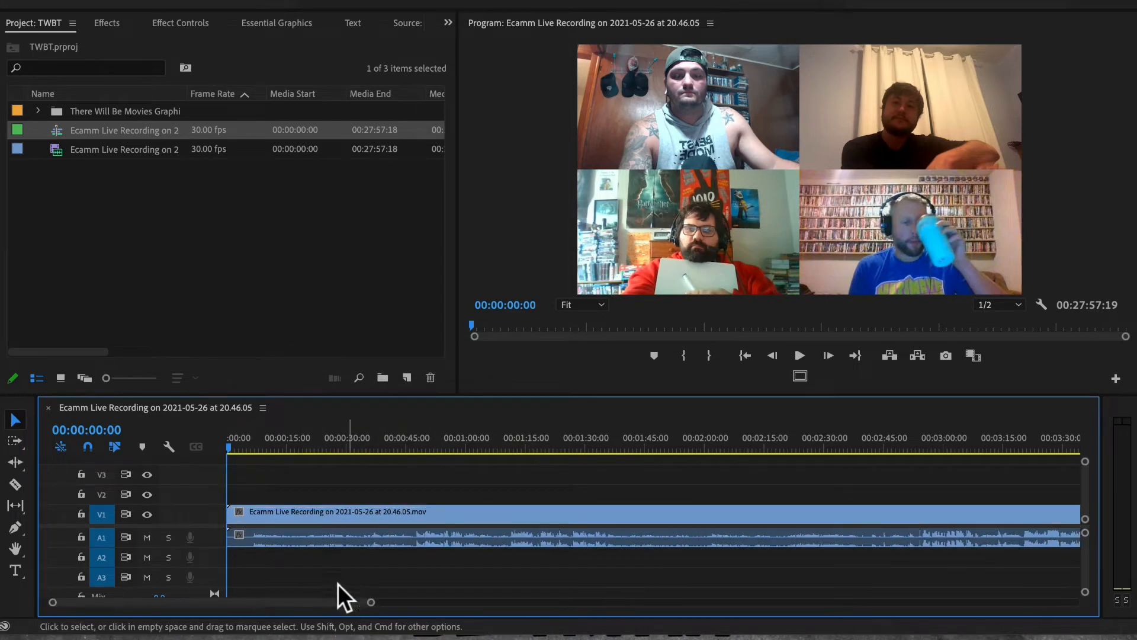
Duplicate the V1 video clip onto track V2 at the sequence start and return the playhead to 00:00:00:00.
right_click(288, 510)
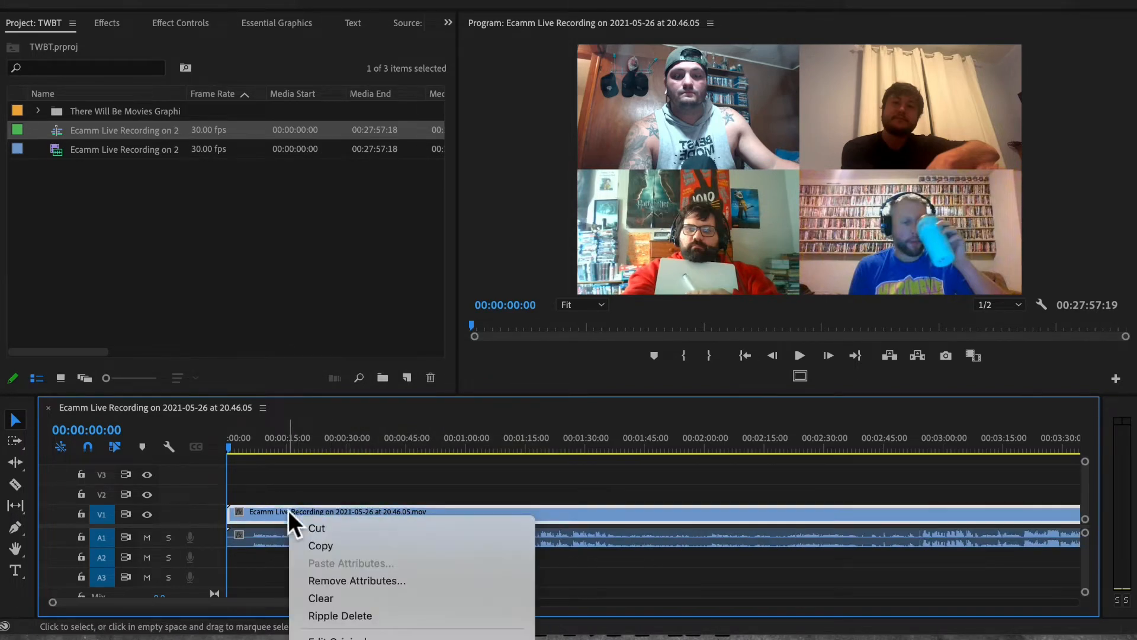
click(300, 544)
click(252, 494)
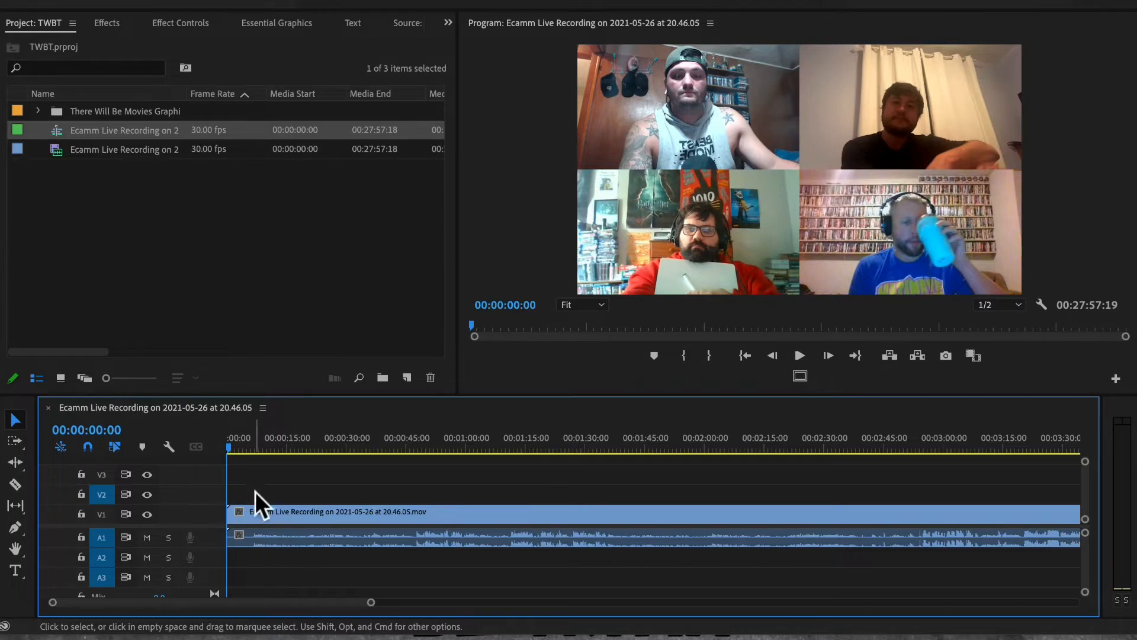
key(super+v)
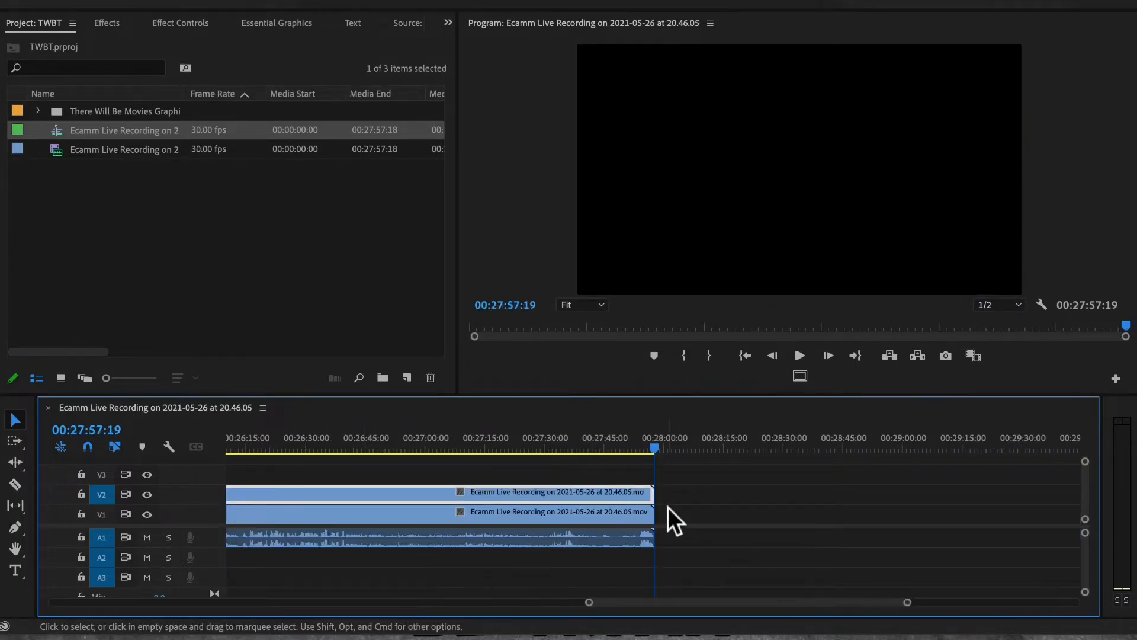
scroll(667, 506, left, 15)
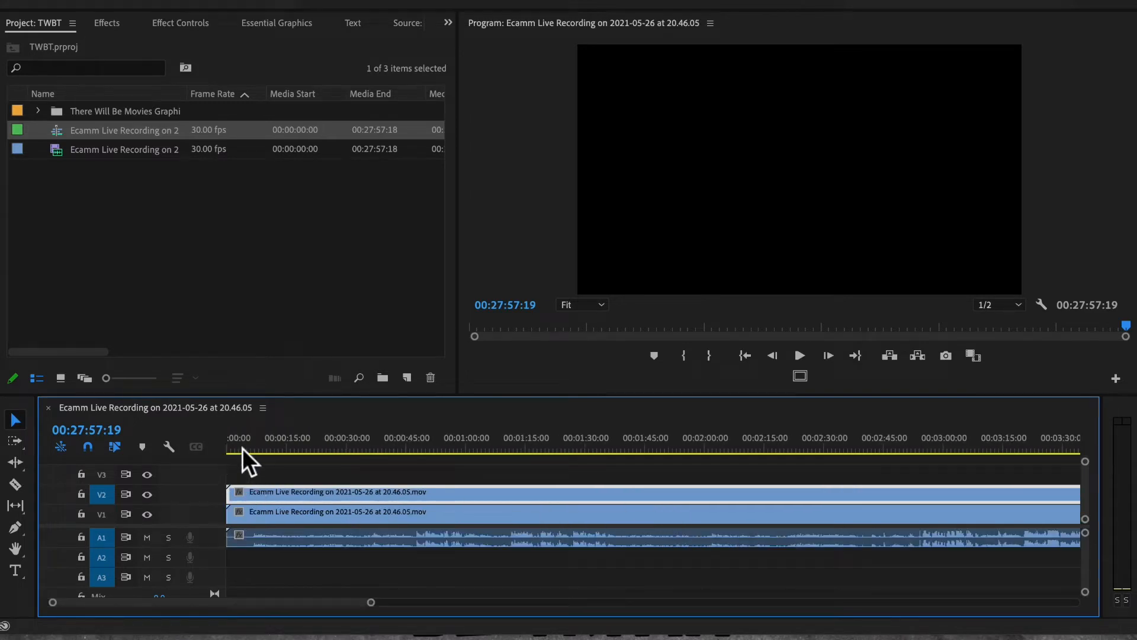
drag(267, 450, 190, 465)
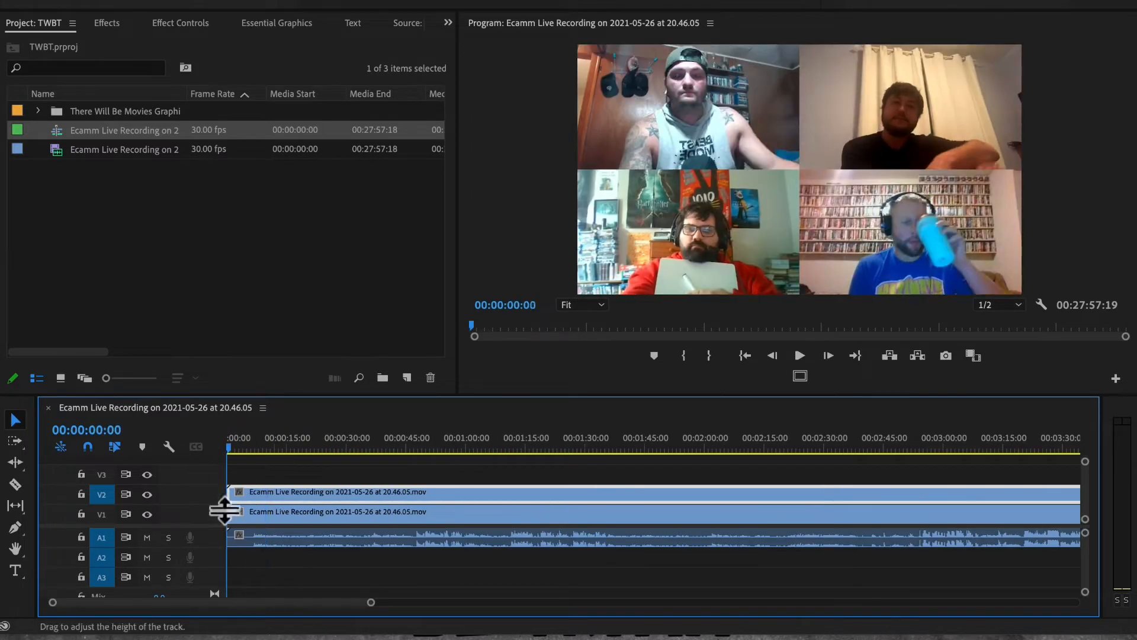
Add two more video tracks, V4 and V5, above V3 in the sequence.
right_click(197, 477)
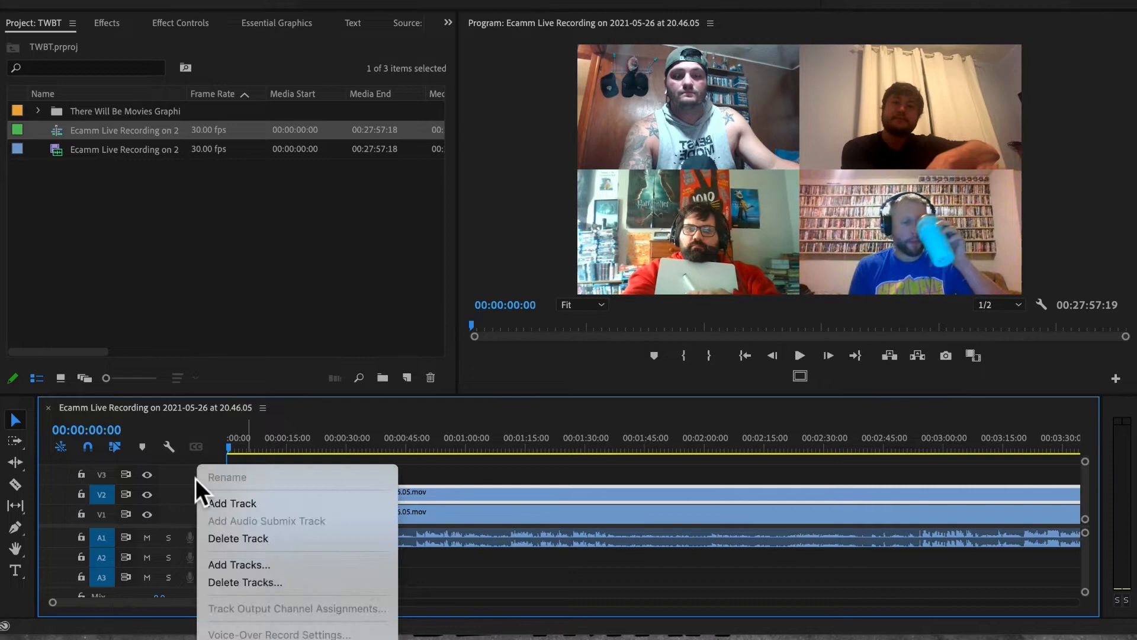
click(221, 503)
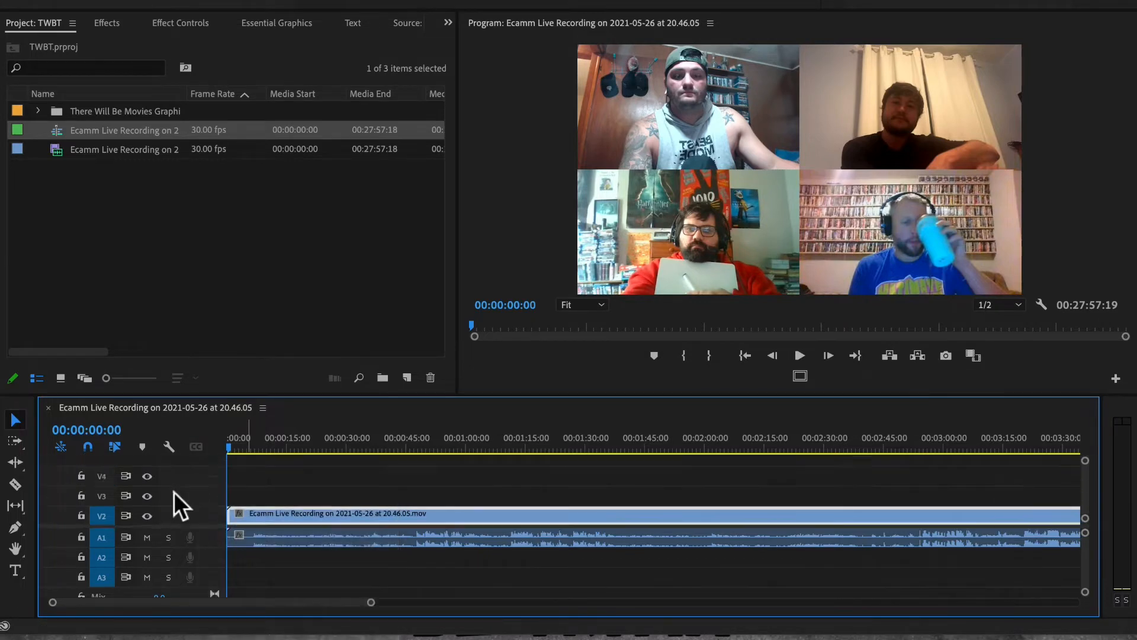
right_click(208, 477)
click(222, 501)
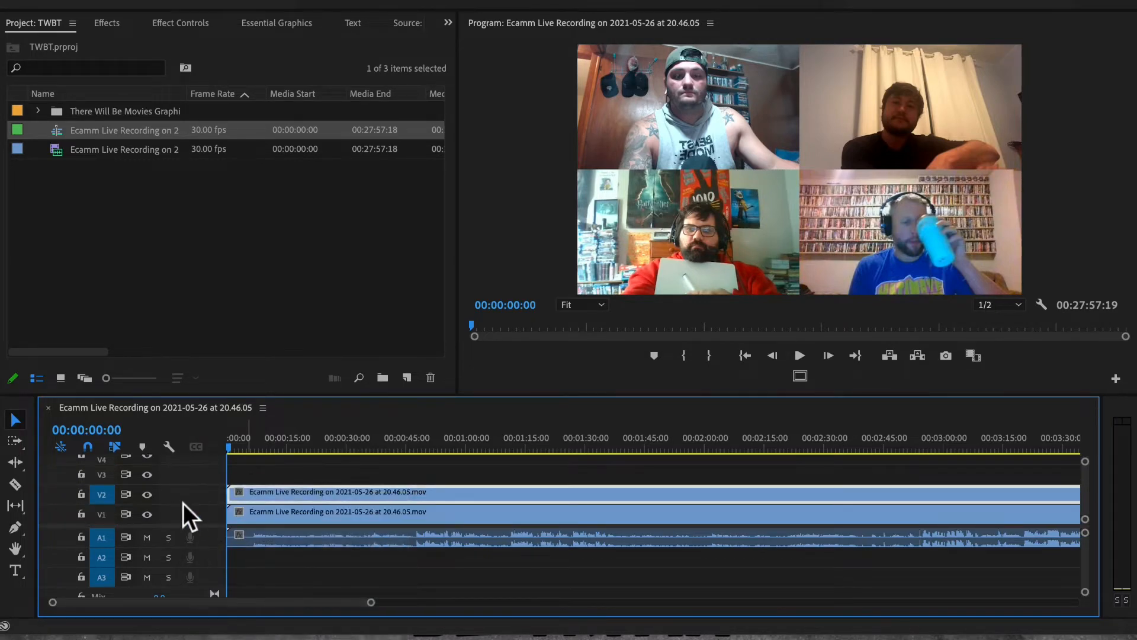
Target only V3 among the video tracks and paste the copied recording clip there at the sequence start.
scroll(177, 510, down, 3)
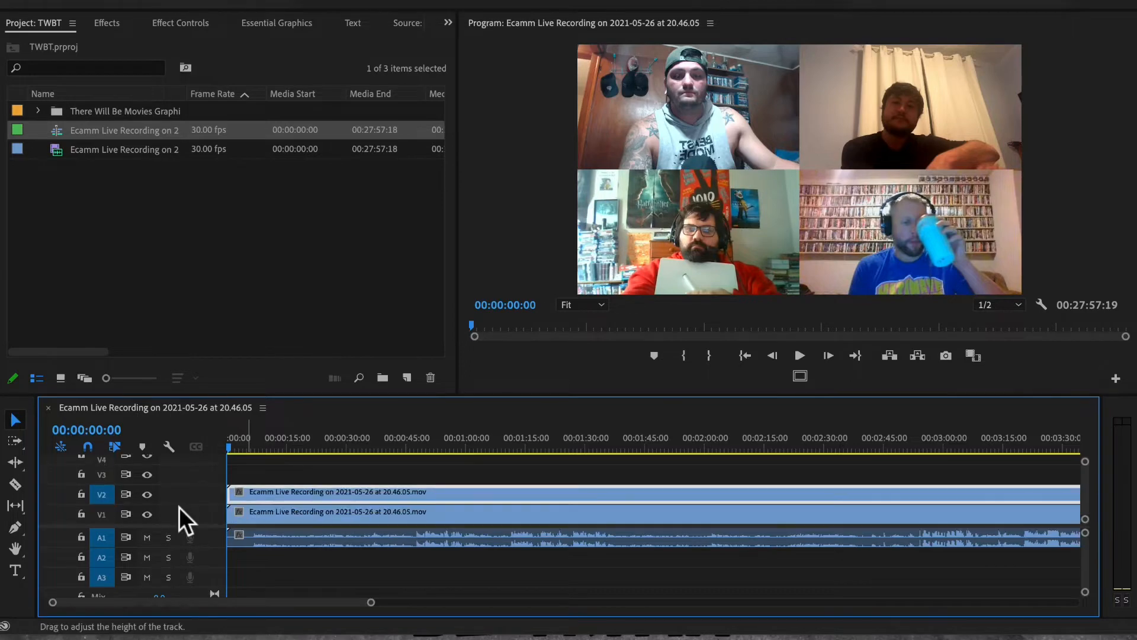
scroll(180, 508, up, 2)
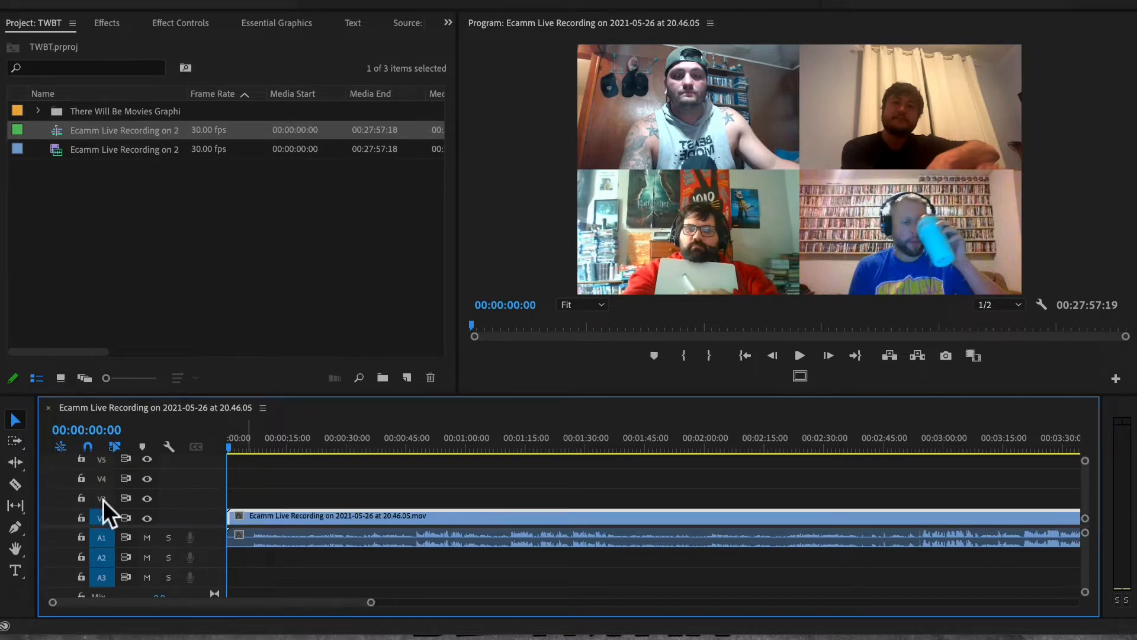
scroll(52, 499, down, 2)
scroll(52, 500, up, 1)
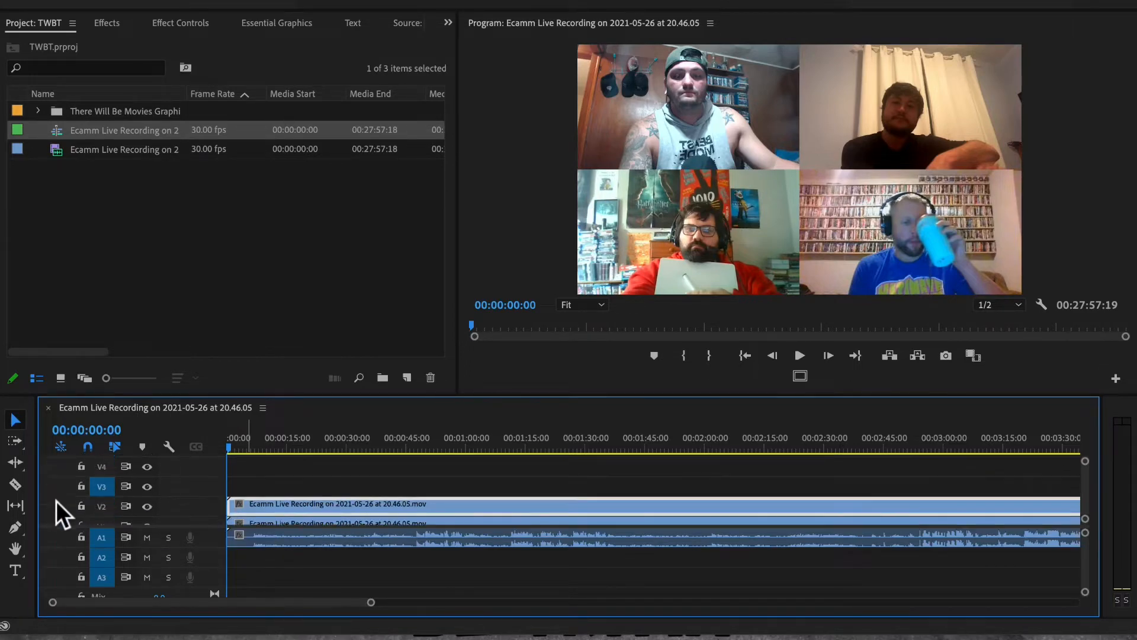
click(273, 486)
key(super+v)
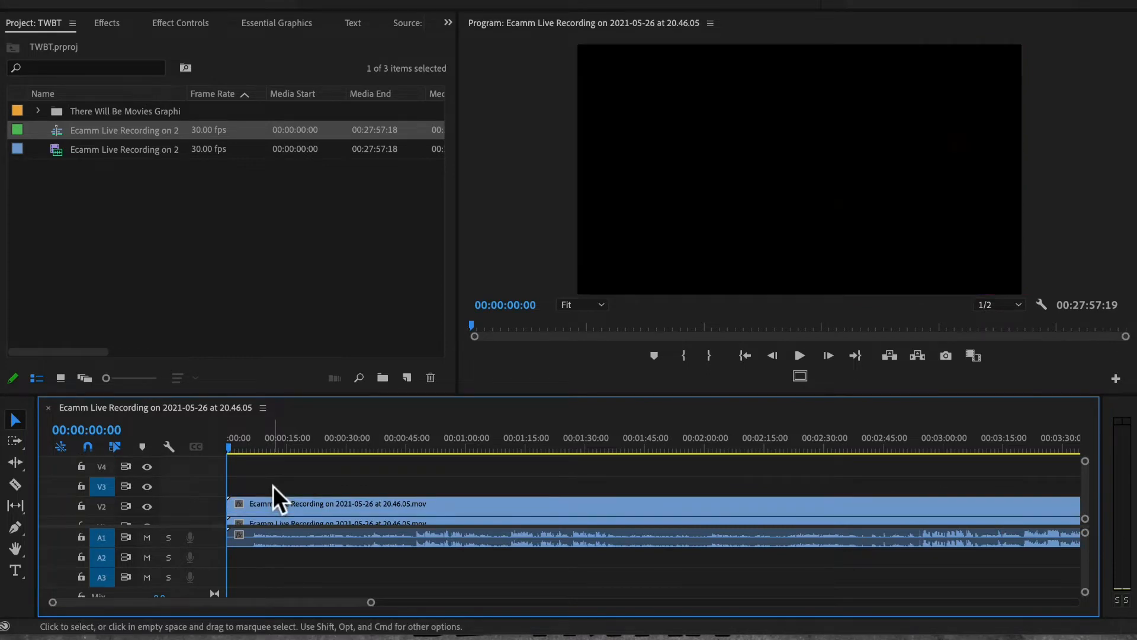
scroll(272, 486, left, 5)
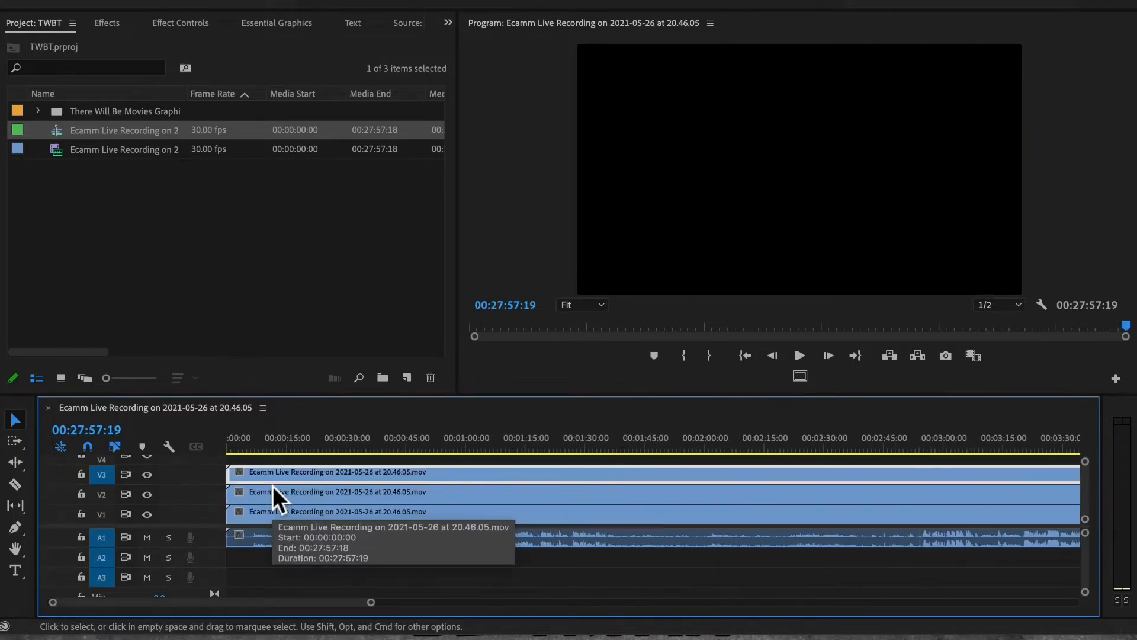
Target V4 instead of V3, return the playhead to the sequence start and paste the copied recording clip there.
scroll(261, 497, up, 2)
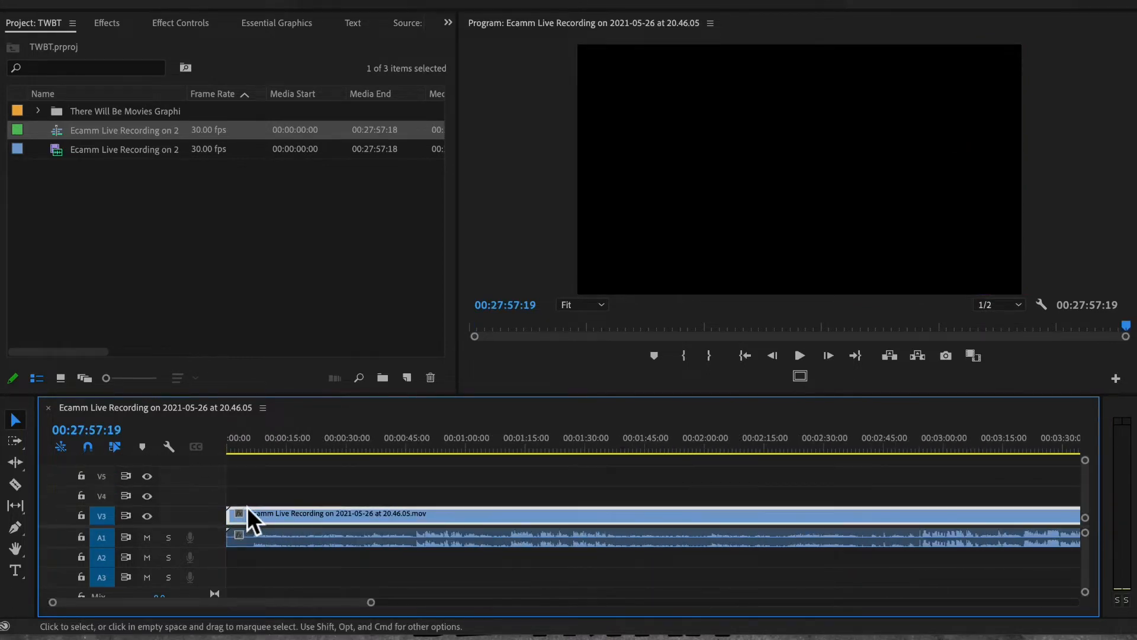
click(101, 517)
scroll(84, 500, down, 1)
scroll(119, 501, up, 1)
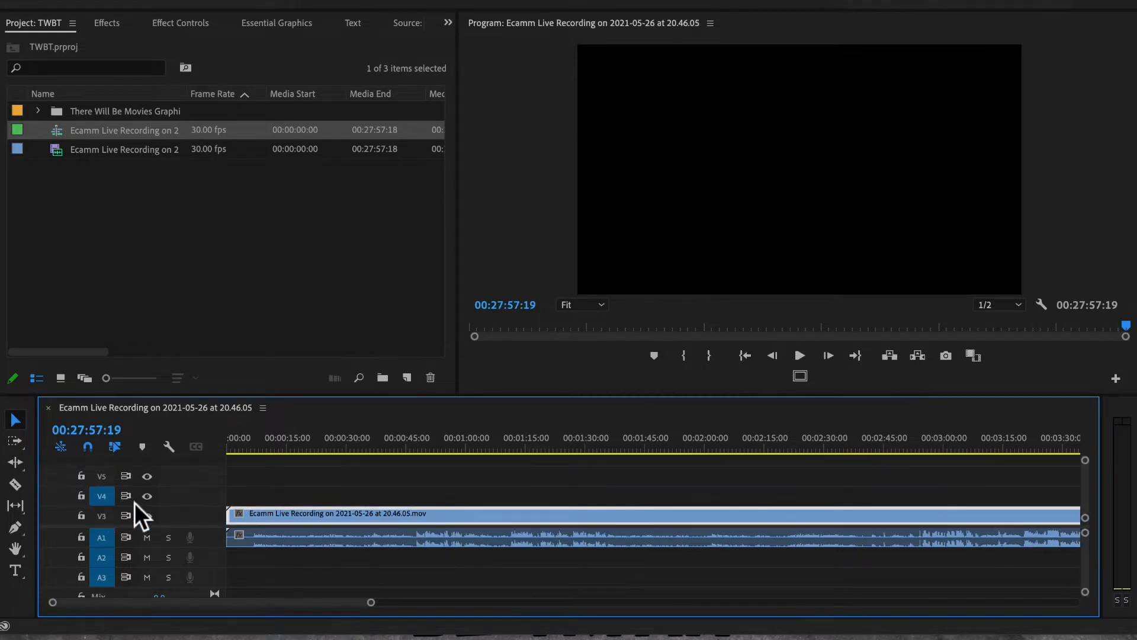
click(244, 495)
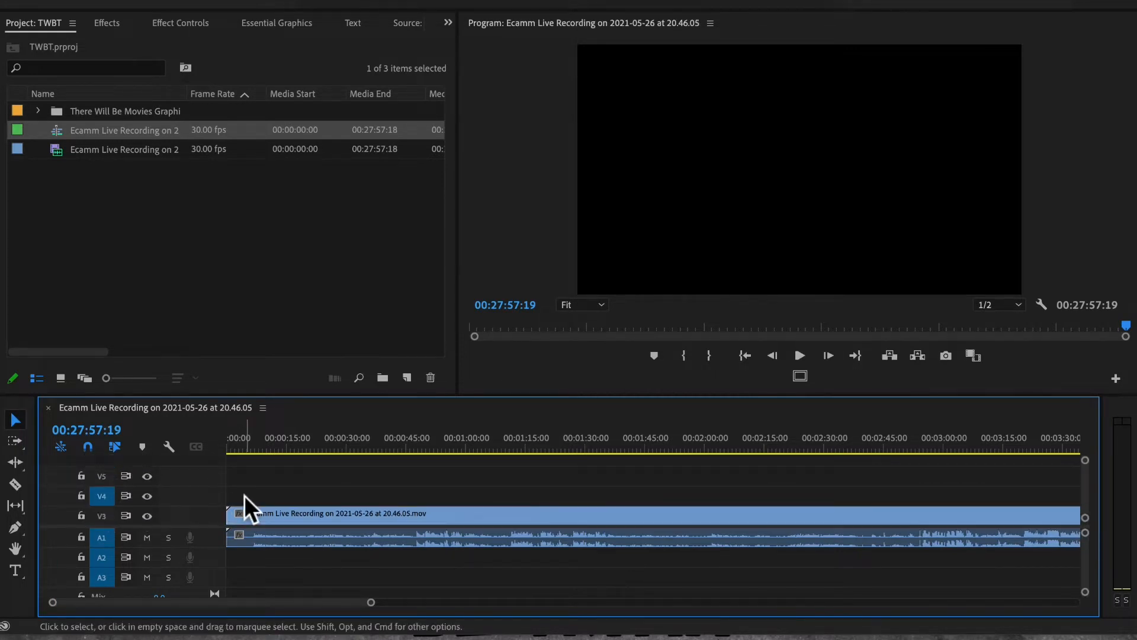
click(255, 449)
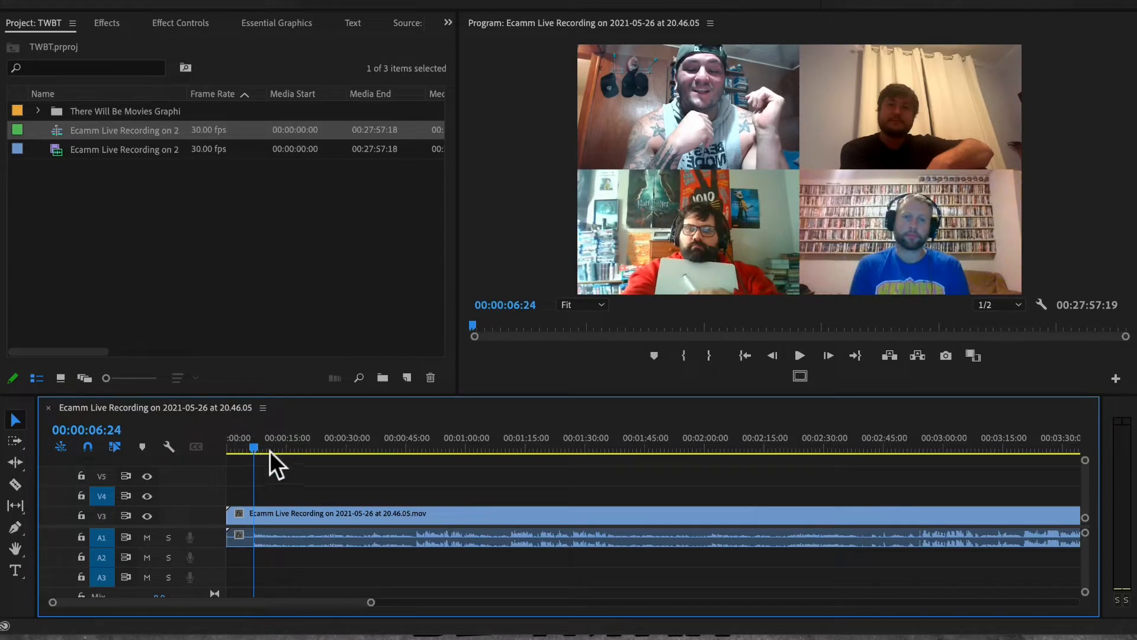
key(Home)
key(super+v)
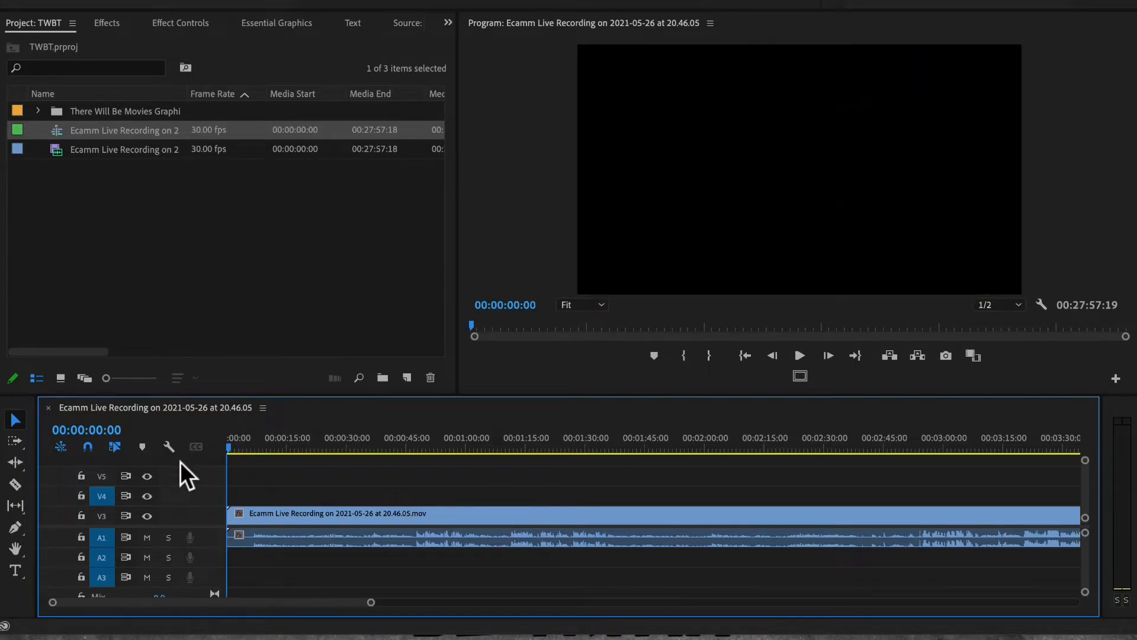
scroll(226, 474, left, 10)
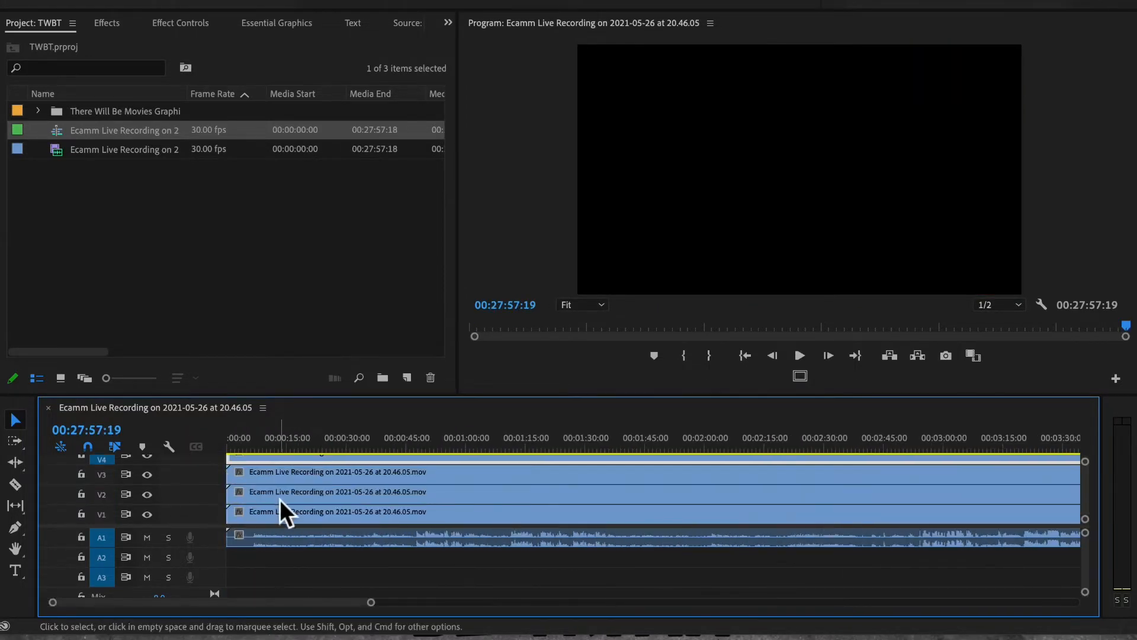
scroll(283, 515, down, 3)
scroll(284, 515, up, 3)
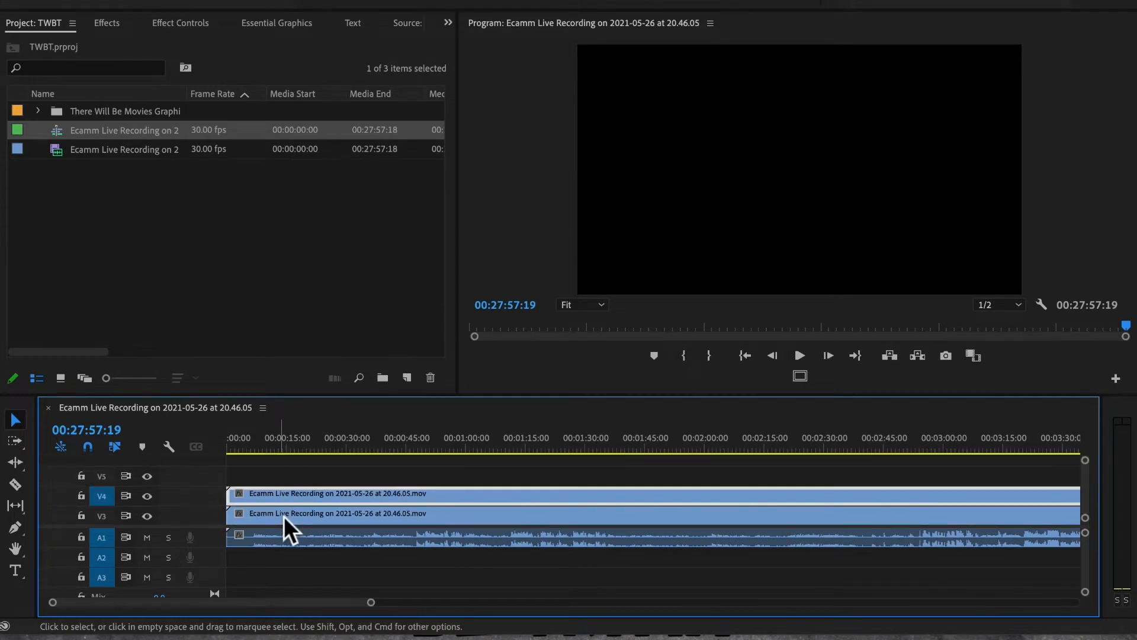
Find the Crop video effect and apply it to the recording clips on V4, V3, V2 and V1.
click(163, 22)
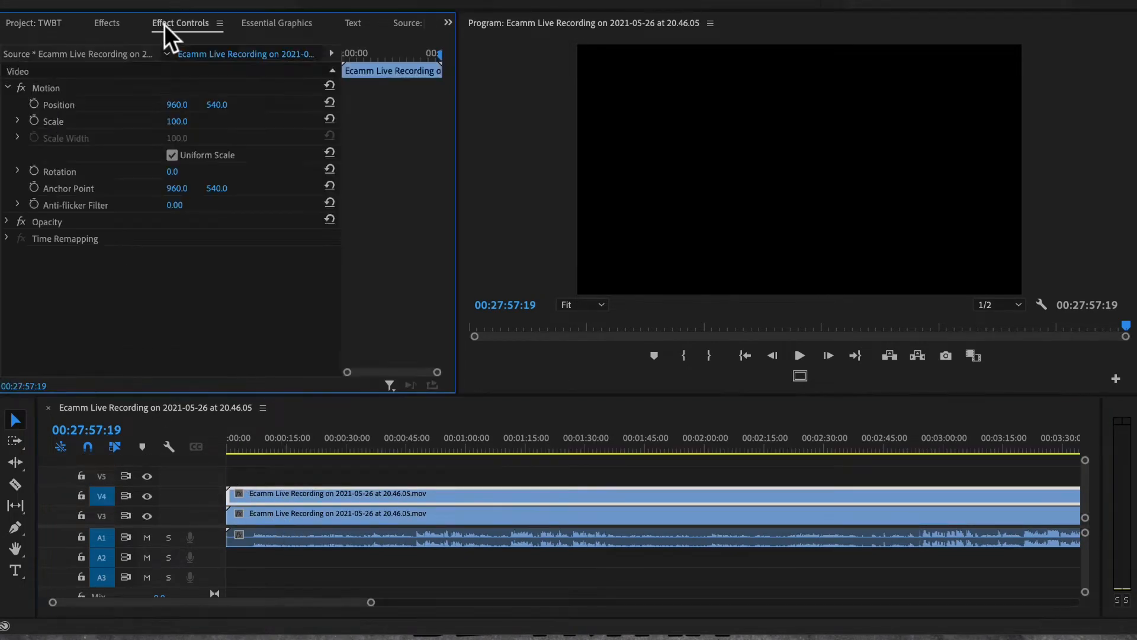
click(104, 23)
click(94, 47)
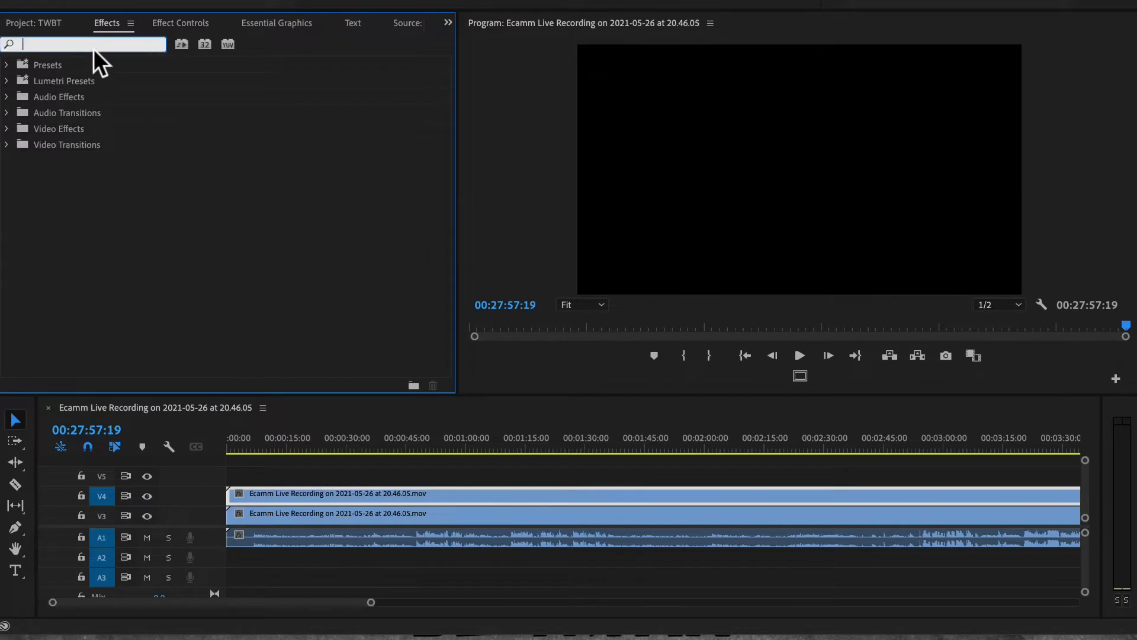
text(crop)
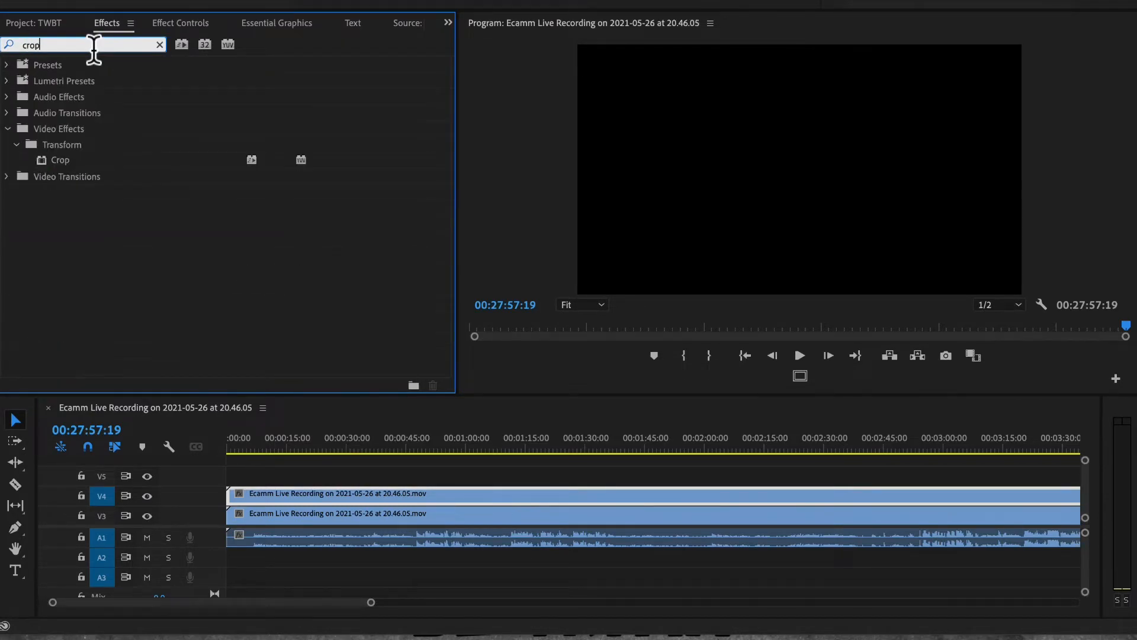
drag(50, 160, 280, 494)
drag(51, 161, 291, 510)
scroll(291, 510, down, 1)
drag(54, 160, 276, 517)
scroll(286, 465, down, 1)
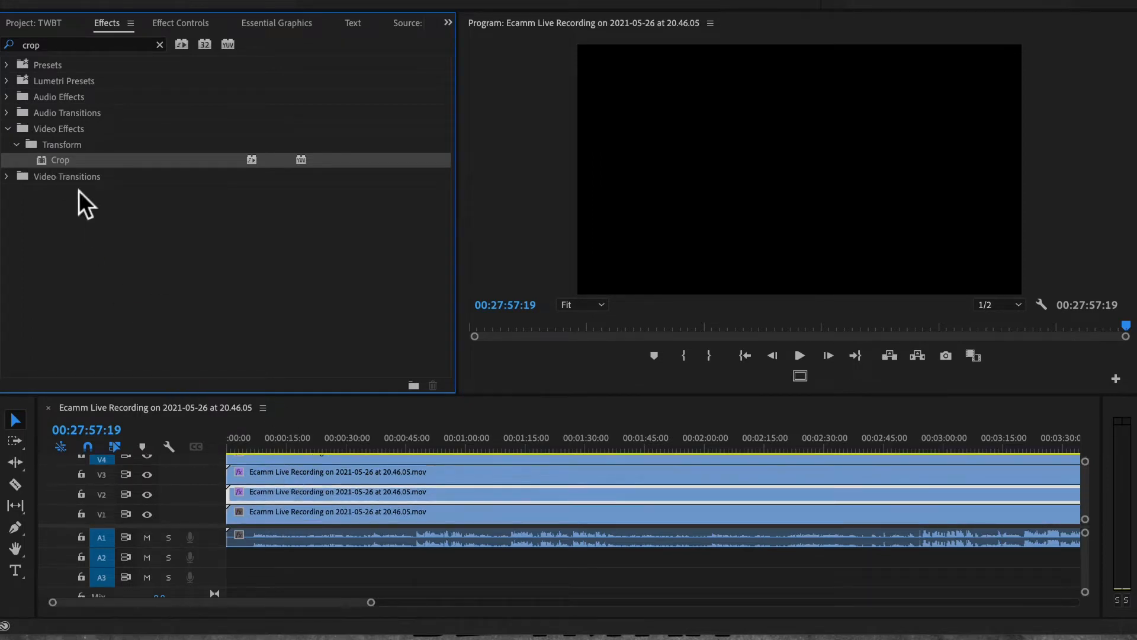
drag(52, 160, 276, 516)
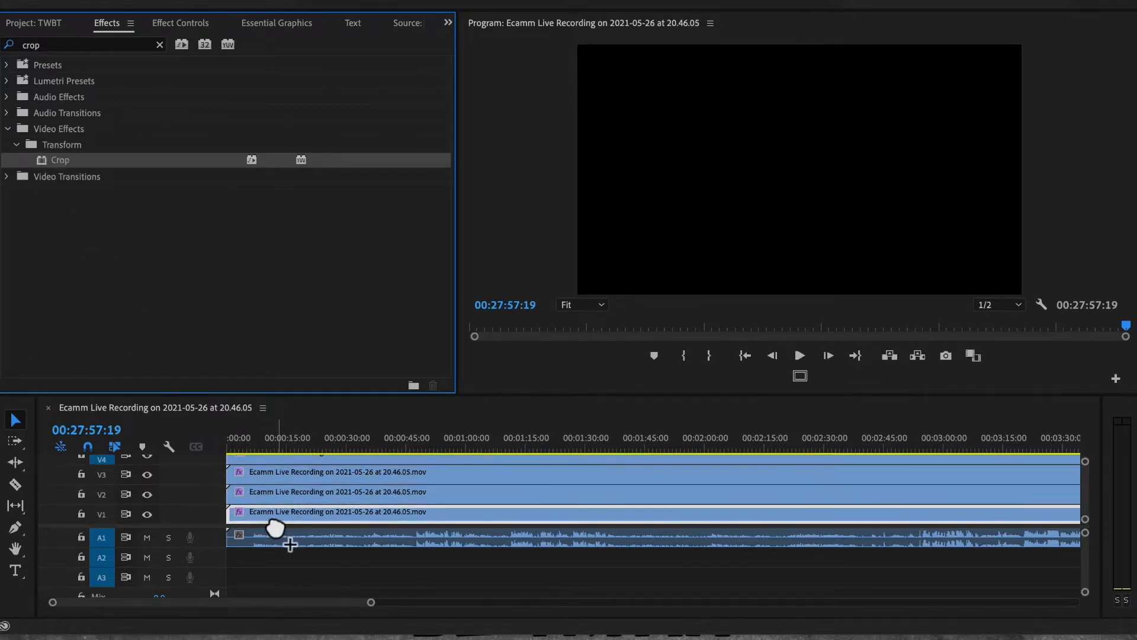
Select the V4 clip, return the playhead to 00:00:00:00 and show the clip's effect settings.
scroll(267, 503, up, 1)
scroll(266, 503, up, 2)
click(267, 498)
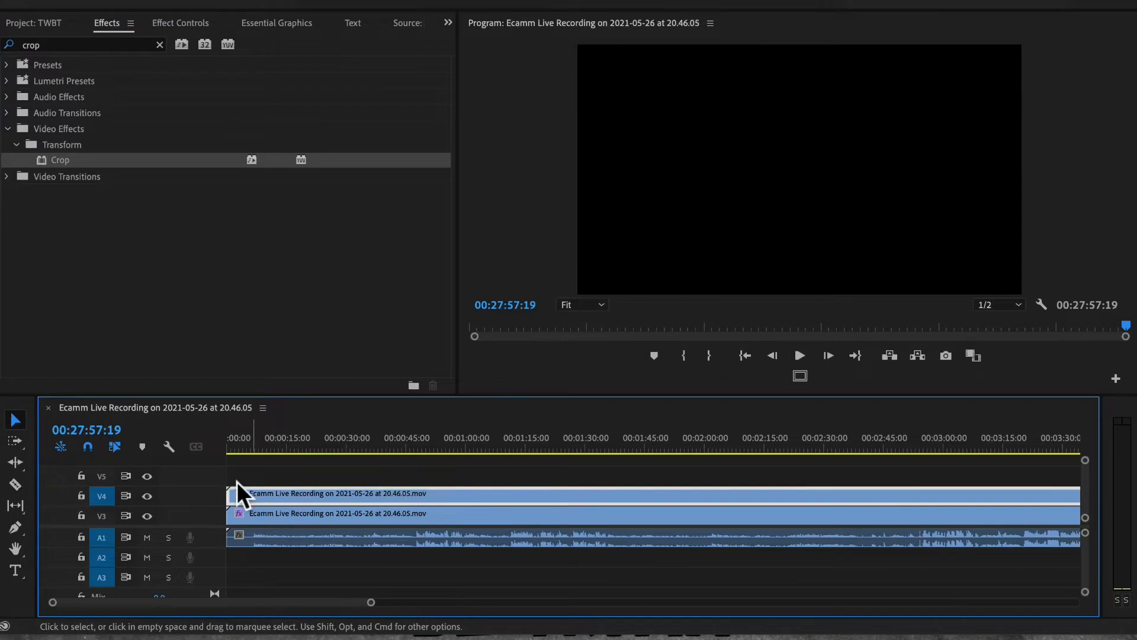
drag(287, 442, 145, 457)
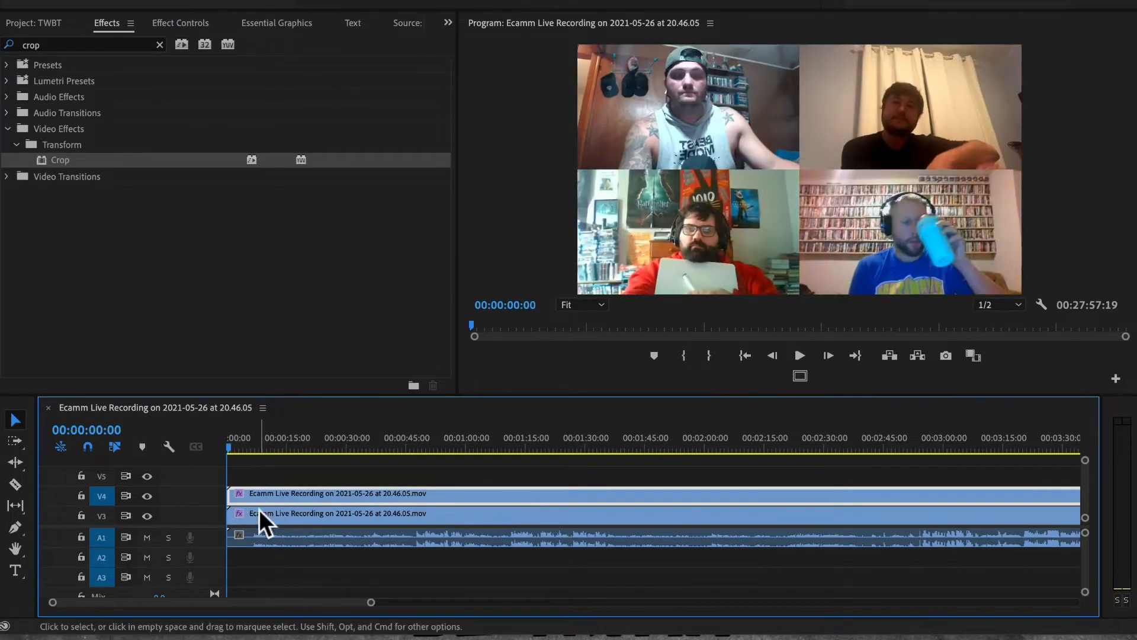
click(196, 23)
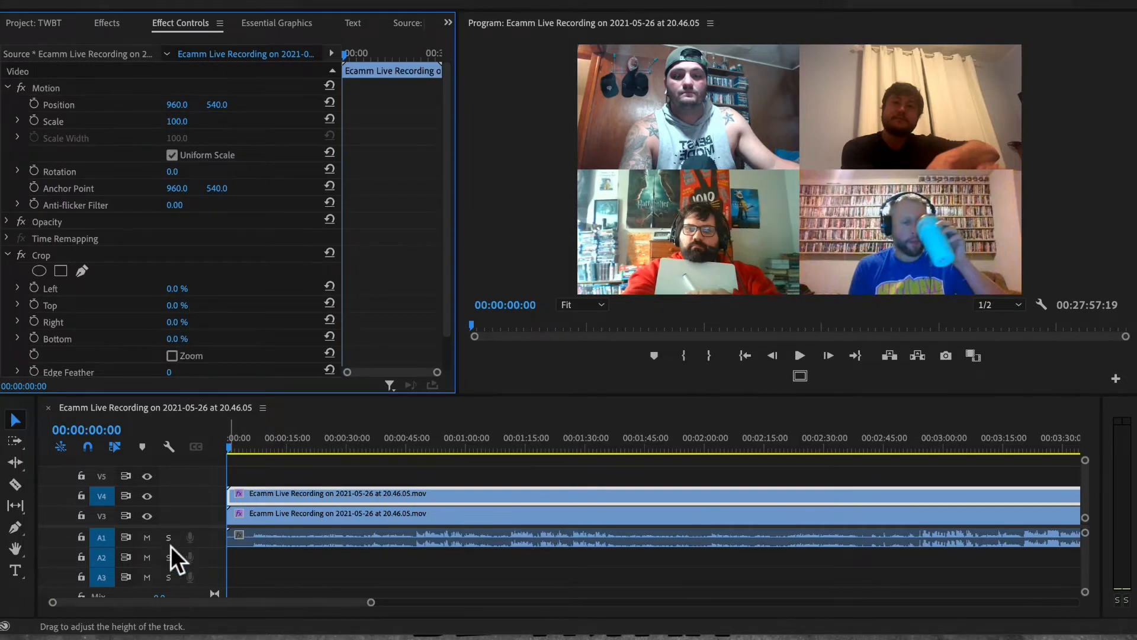
Set the bottom crop of the V1 clip to 50%.
scroll(286, 465, down, 2)
click(239, 525)
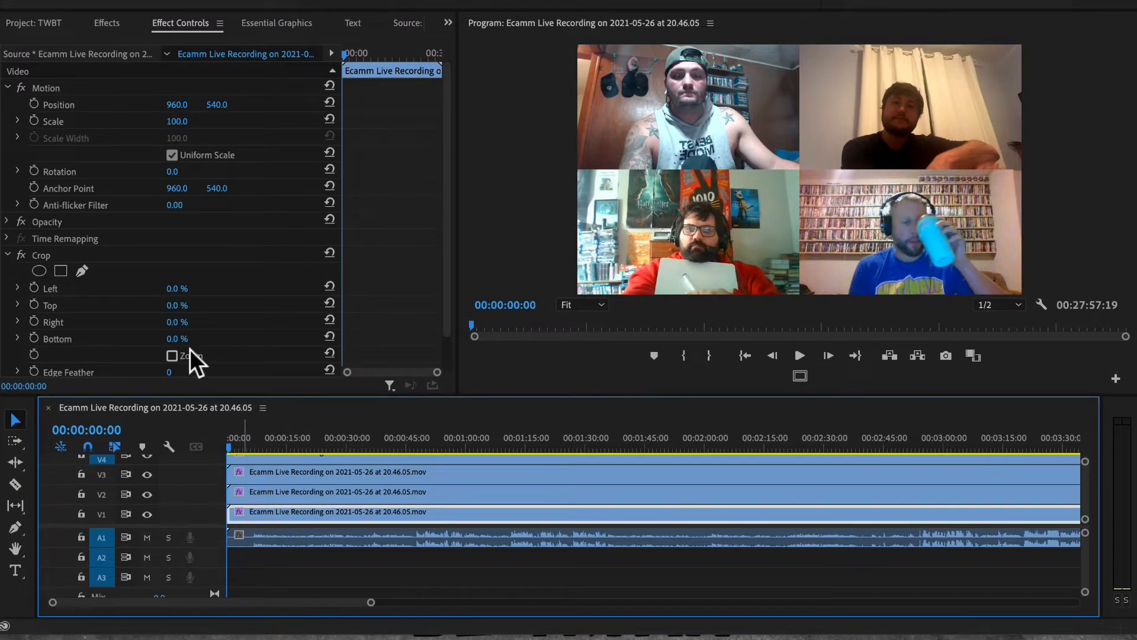
click(173, 339)
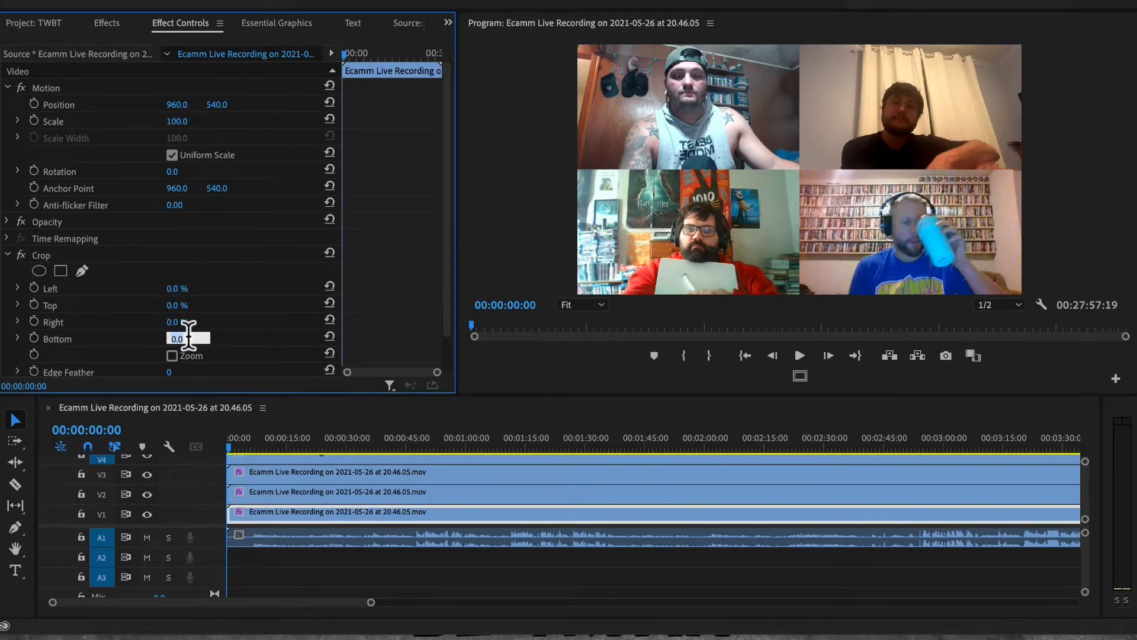
text(50)
key(Return)
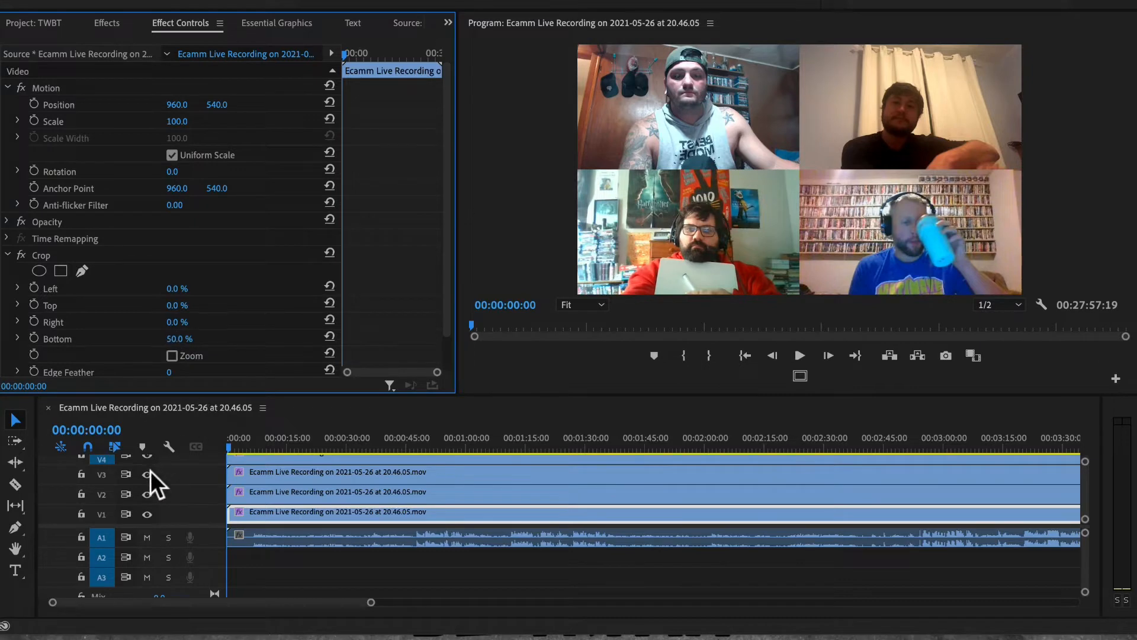
Hide the output of video tracks V2, V3 and V4 so only V1 shows.
click(147, 494)
click(147, 474)
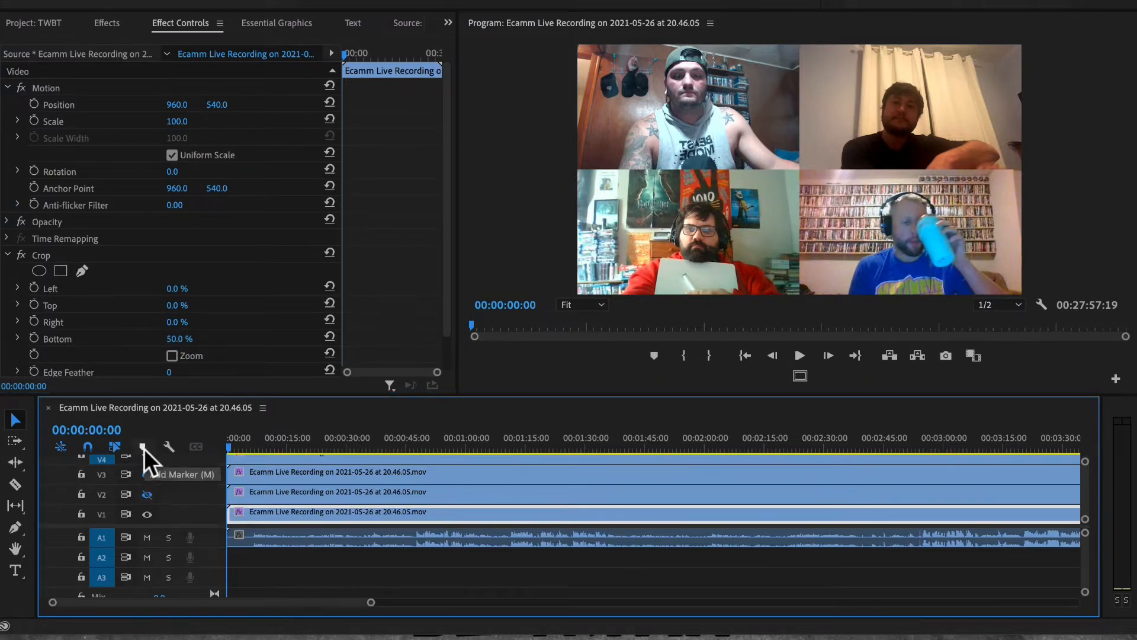
click(147, 457)
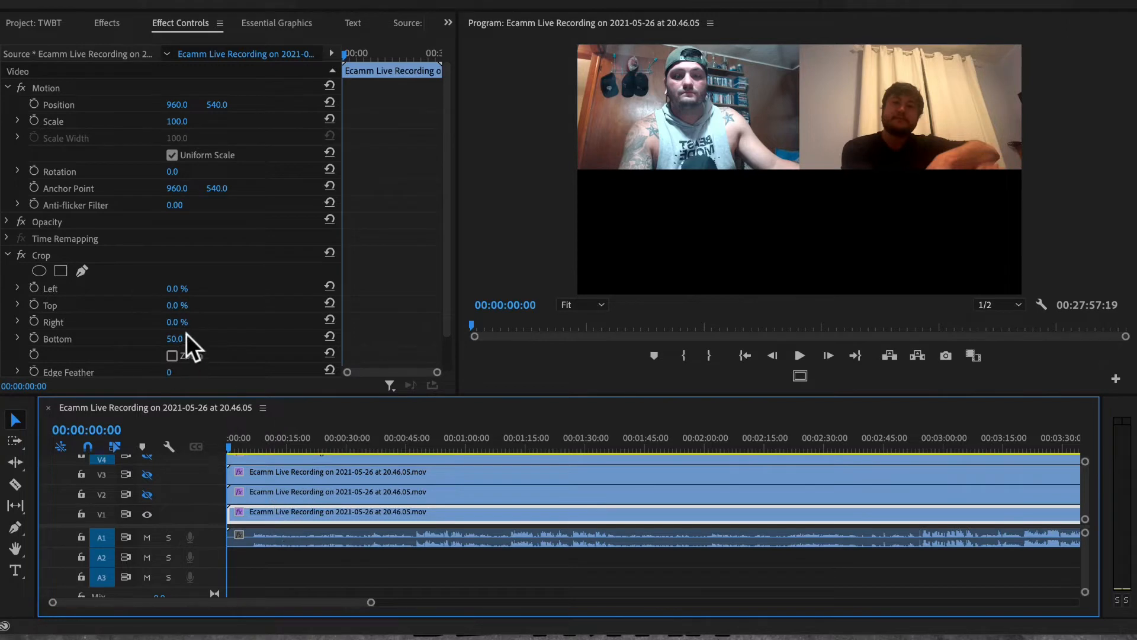
Set the right crop of the V1 clip to 50%.
click(176, 322)
text(5)
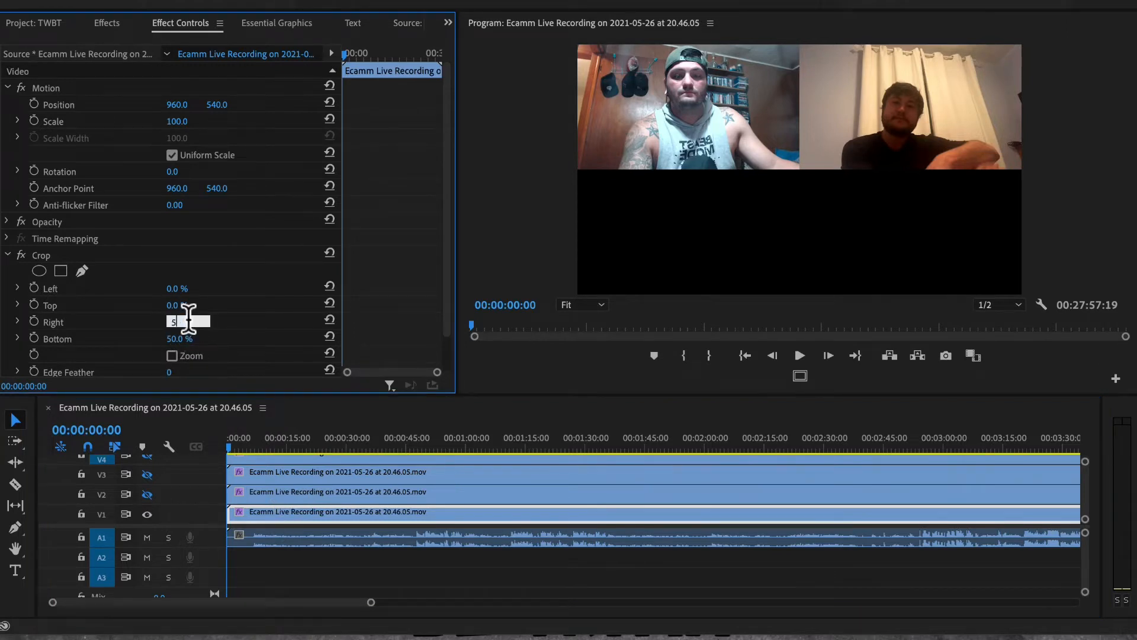
text(0)
key(Return)
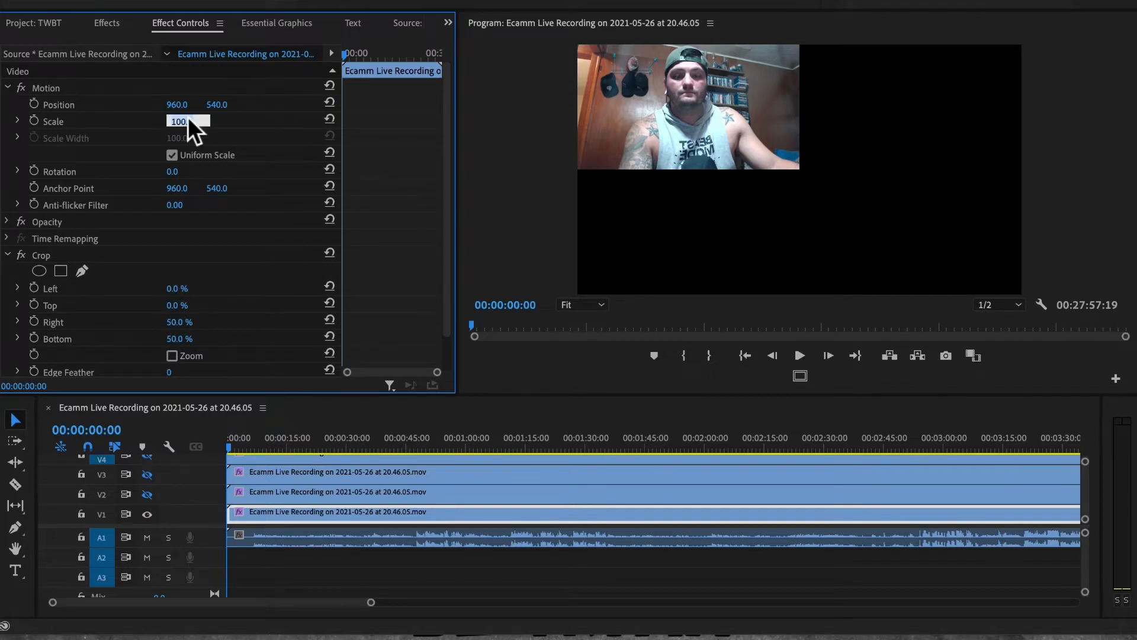
Set the V1 clip's scale to 75 and shift its horizontal position to 1504.
text(75)
key(Return)
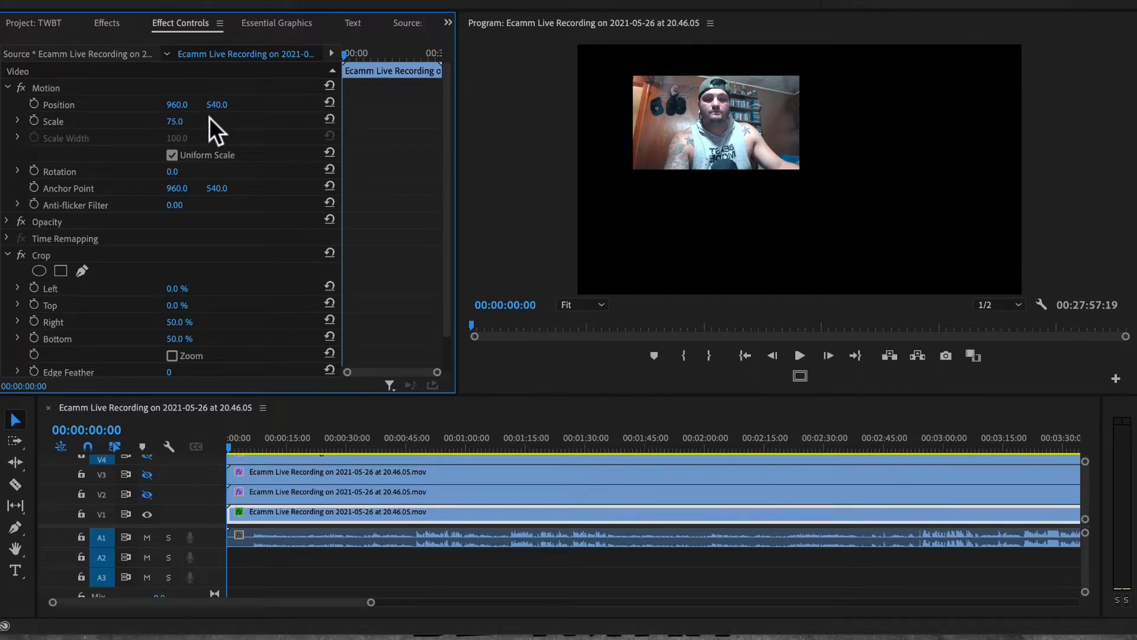
drag(172, 102, 187, 109)
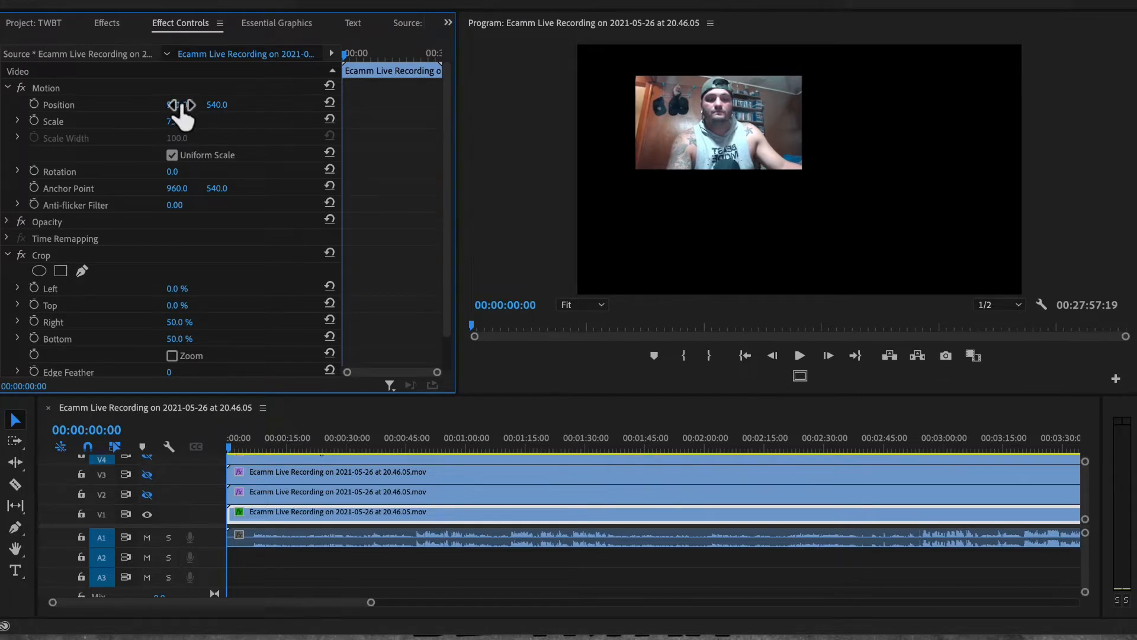
drag(181, 108, 173, 113)
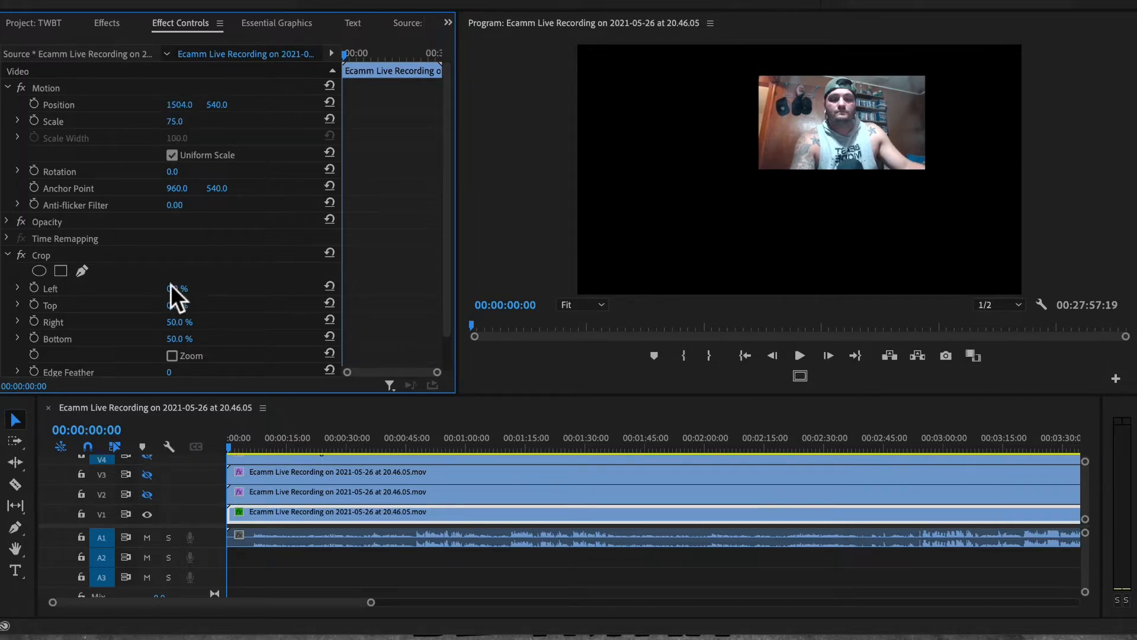
Set the V1 clip's scale to 50 and move it to position 1345, 357.
scroll(170, 290, down, 1)
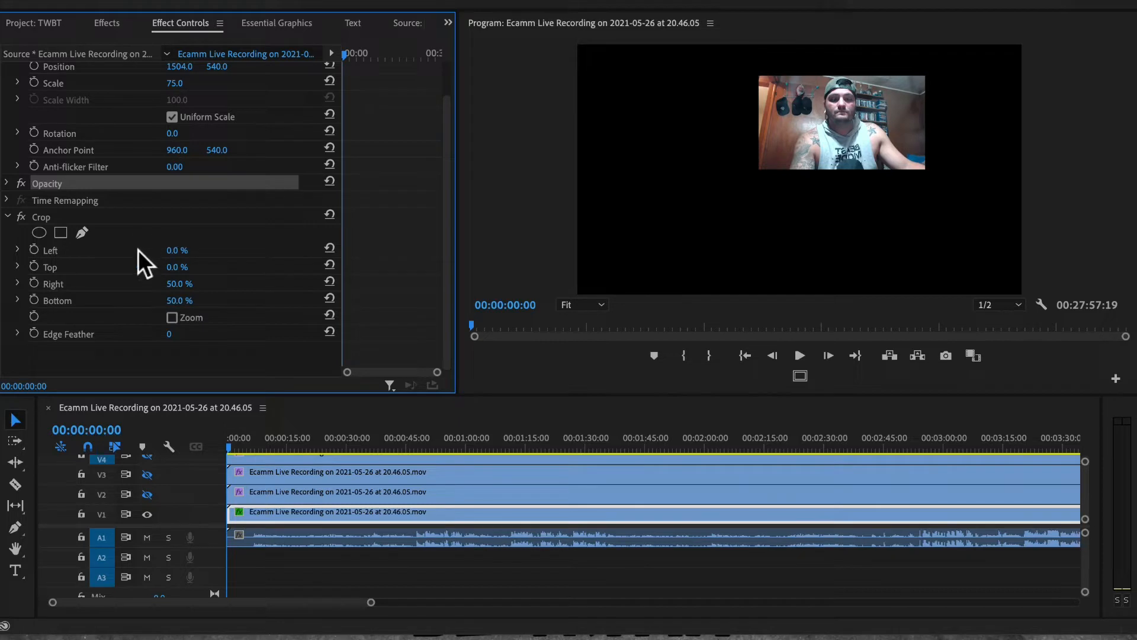
scroll(186, 243, up, 1)
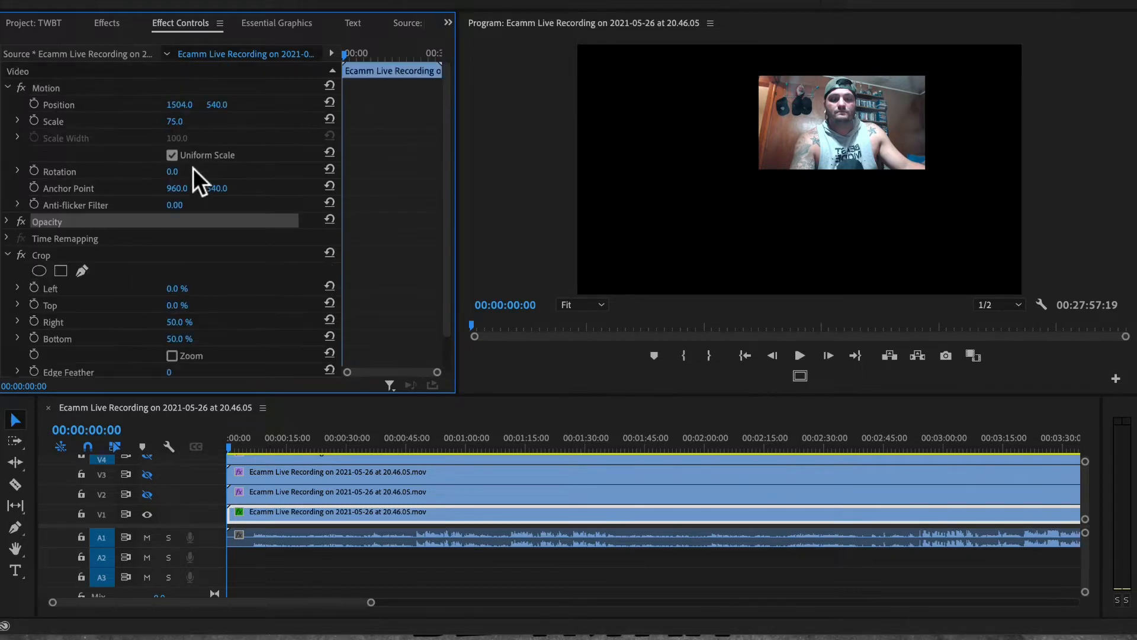
click(177, 122)
text(50)
key(Return)
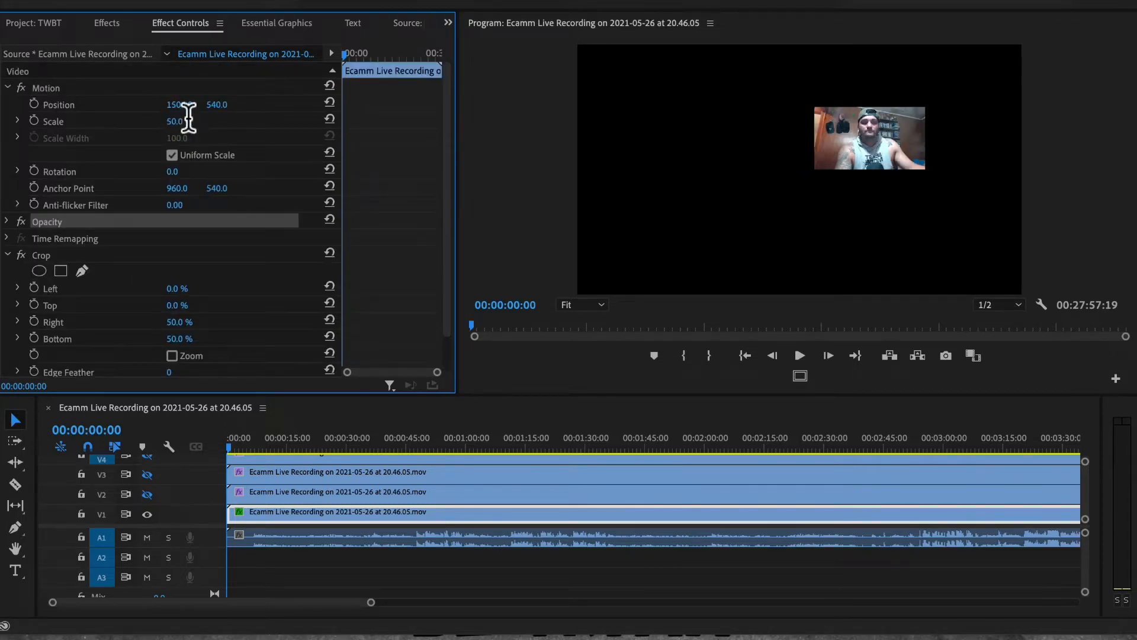
drag(183, 108, 212, 105)
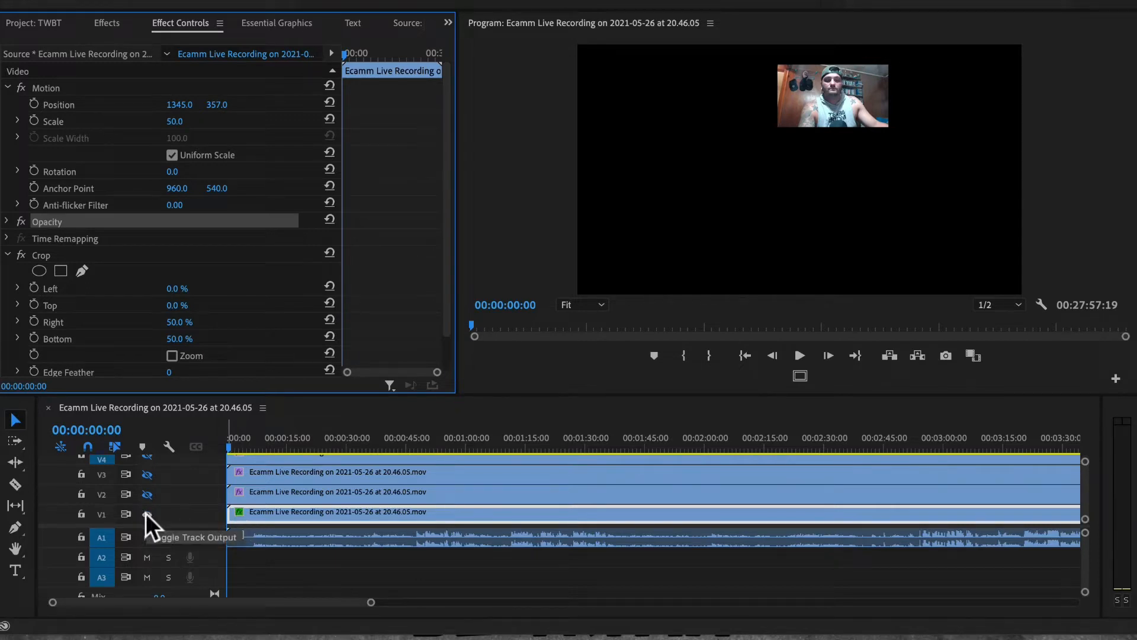
Show track V2 again and crop its clip by 50% on the left and 50% on the bottom.
click(145, 493)
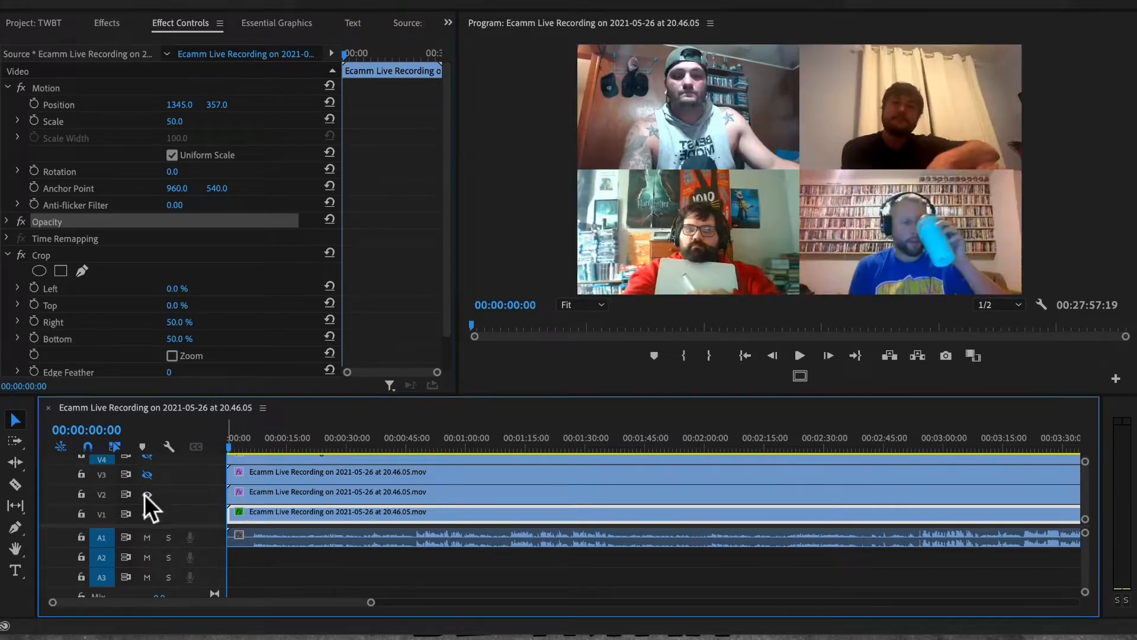
click(296, 508)
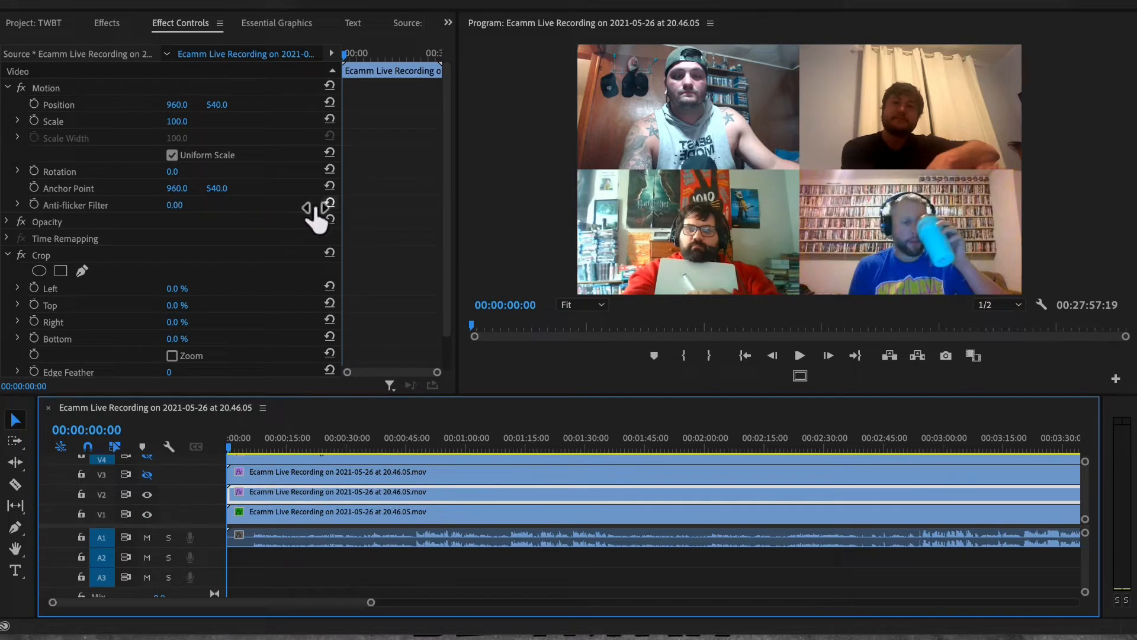
click(172, 289)
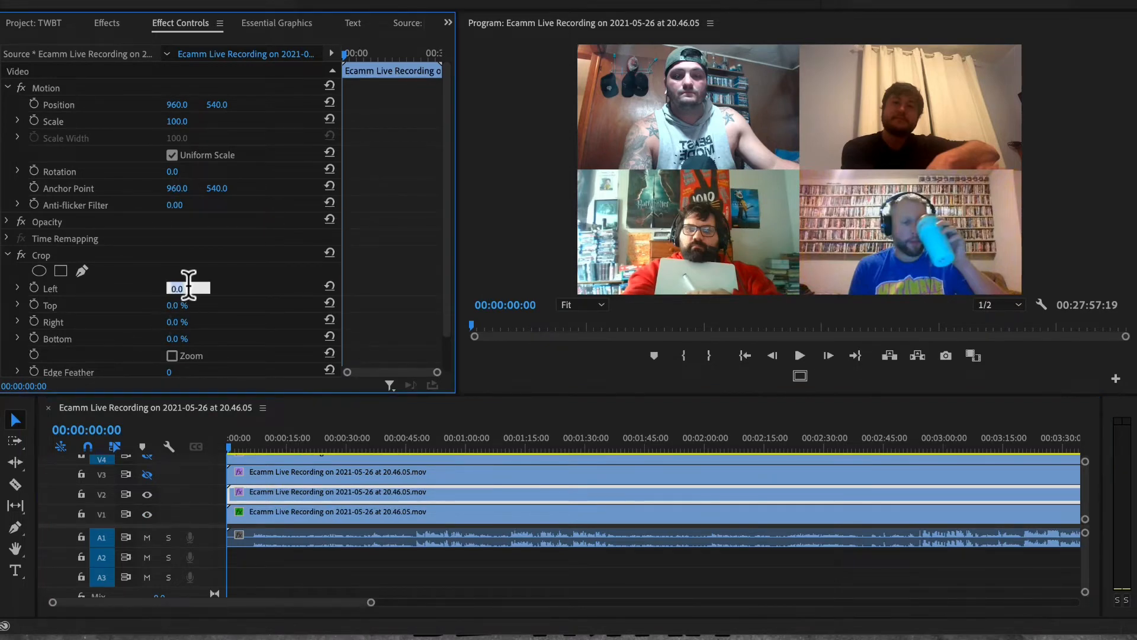
text(50)
key(Return)
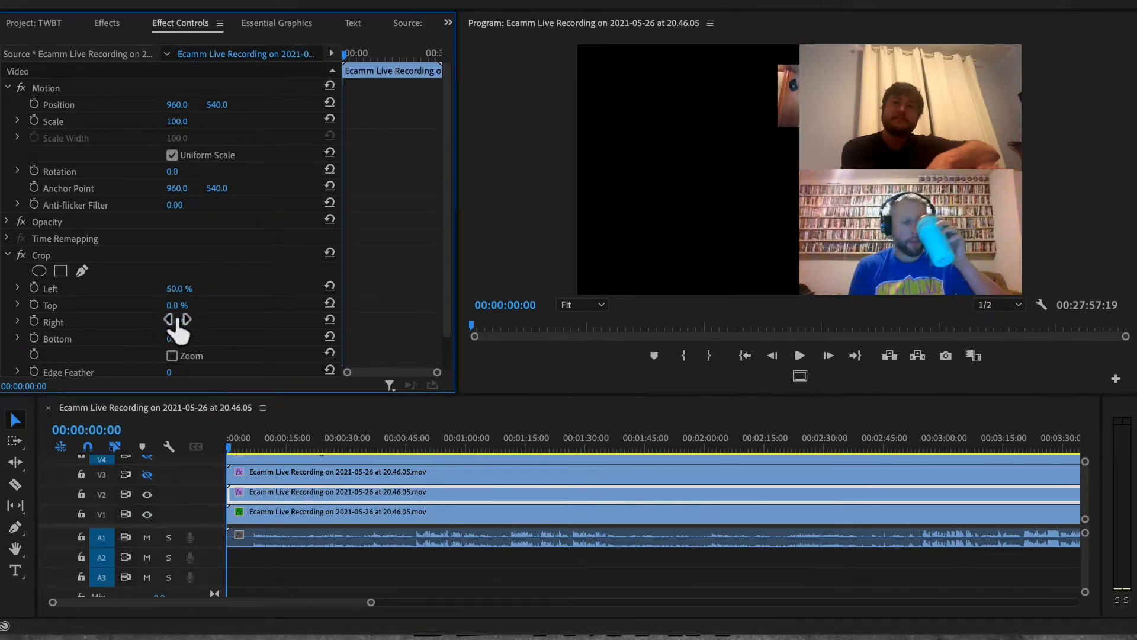
click(177, 339)
text(50)
key(Return)
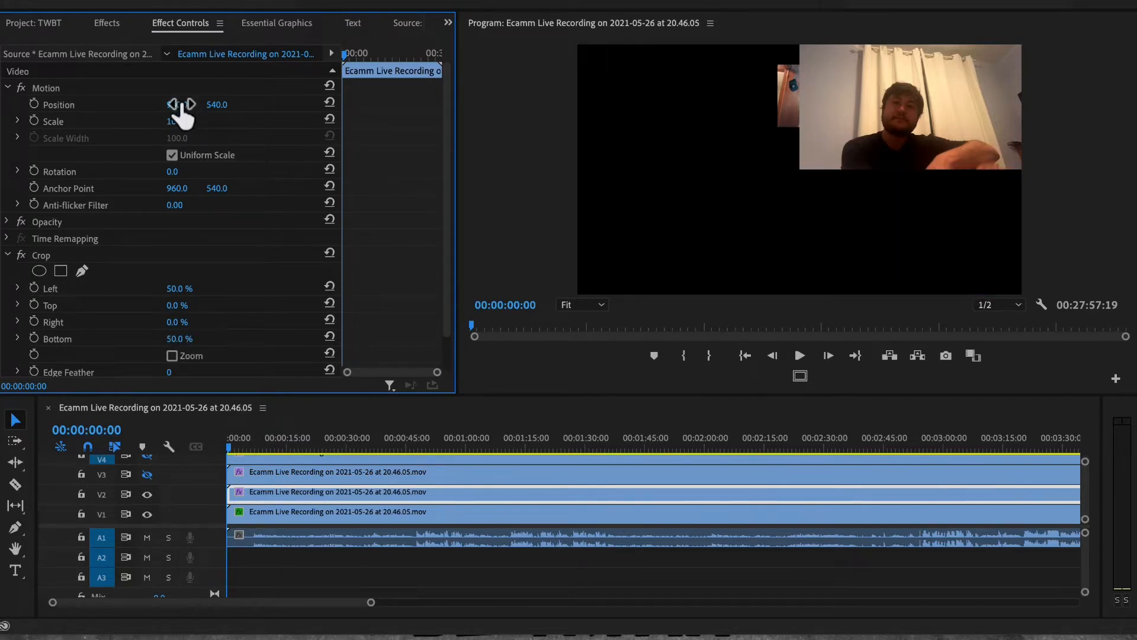
Set the V2 clip's scale to 50 and move it to position 1382, 358, beside the V1 picture.
click(178, 123)
text(50)
key(Return)
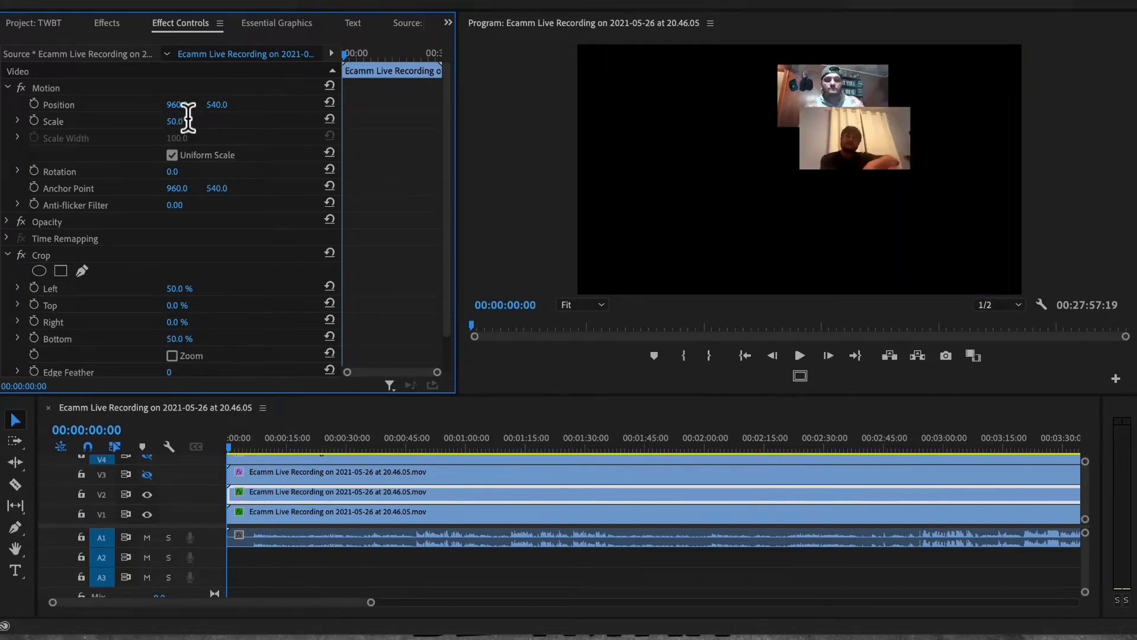
drag(176, 105, 222, 106)
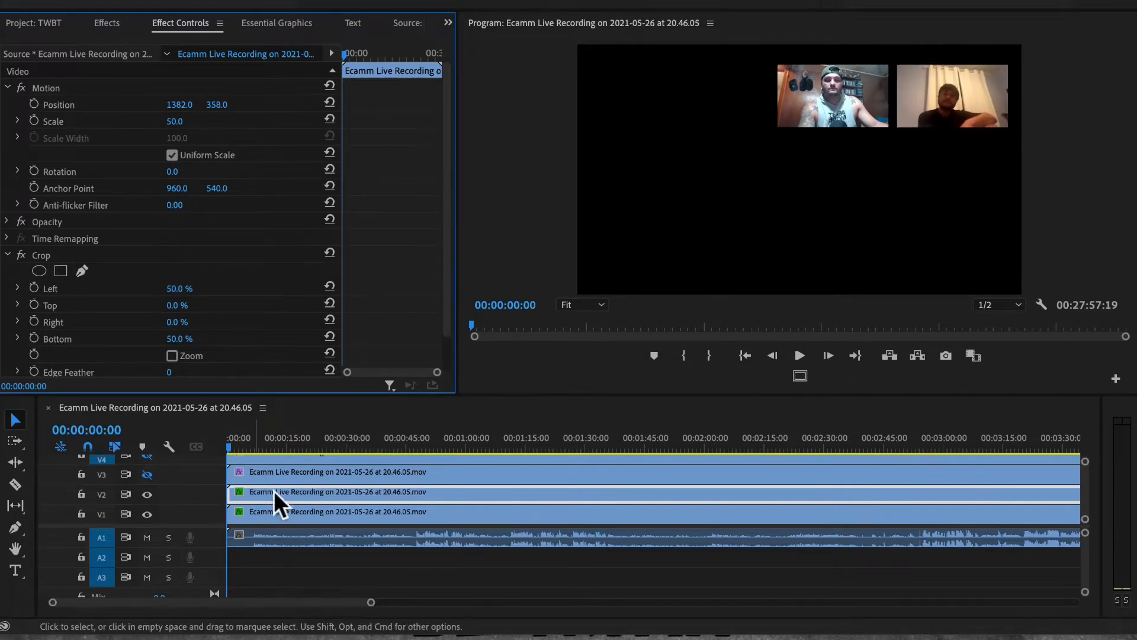
Show track V3 again and crop its clip by 50% on the top and 50% on the right.
click(269, 471)
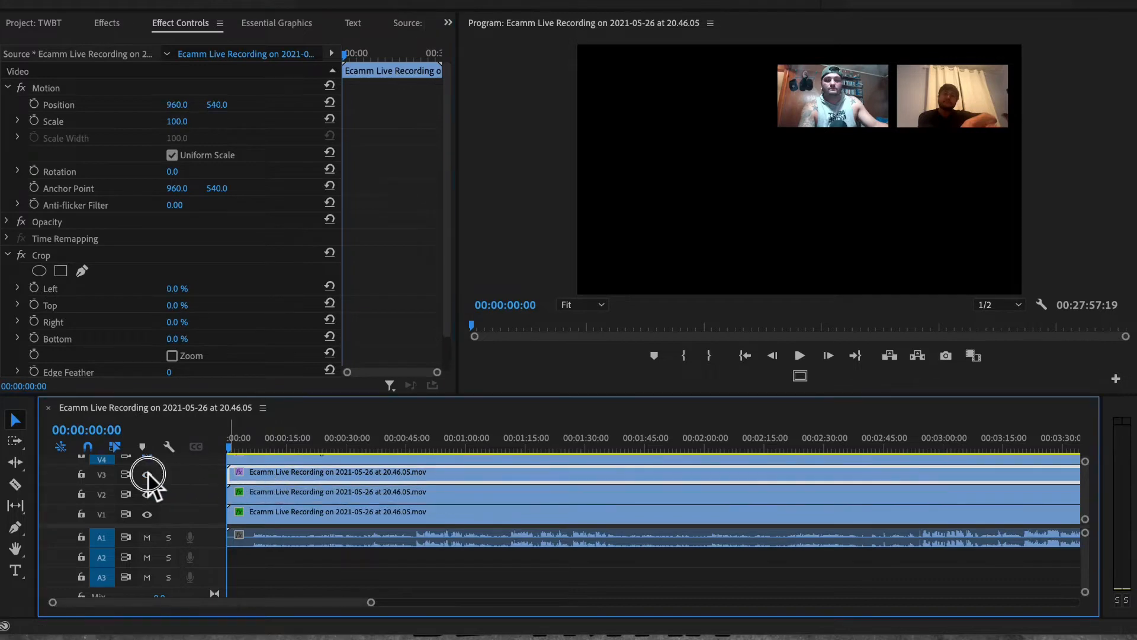
click(147, 474)
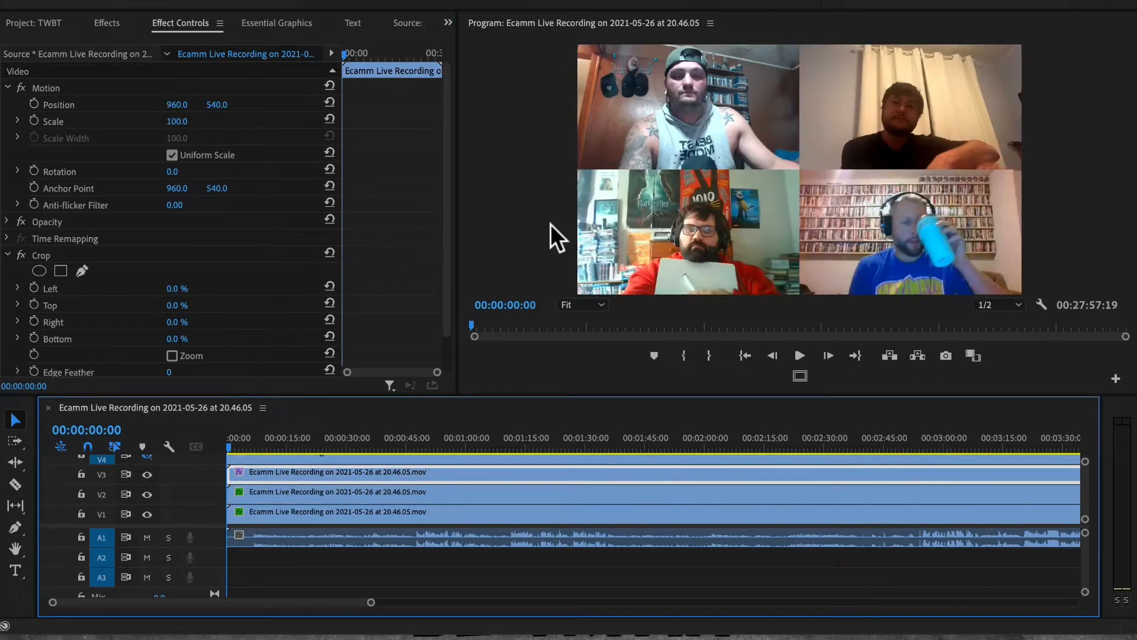
click(173, 306)
click(177, 305)
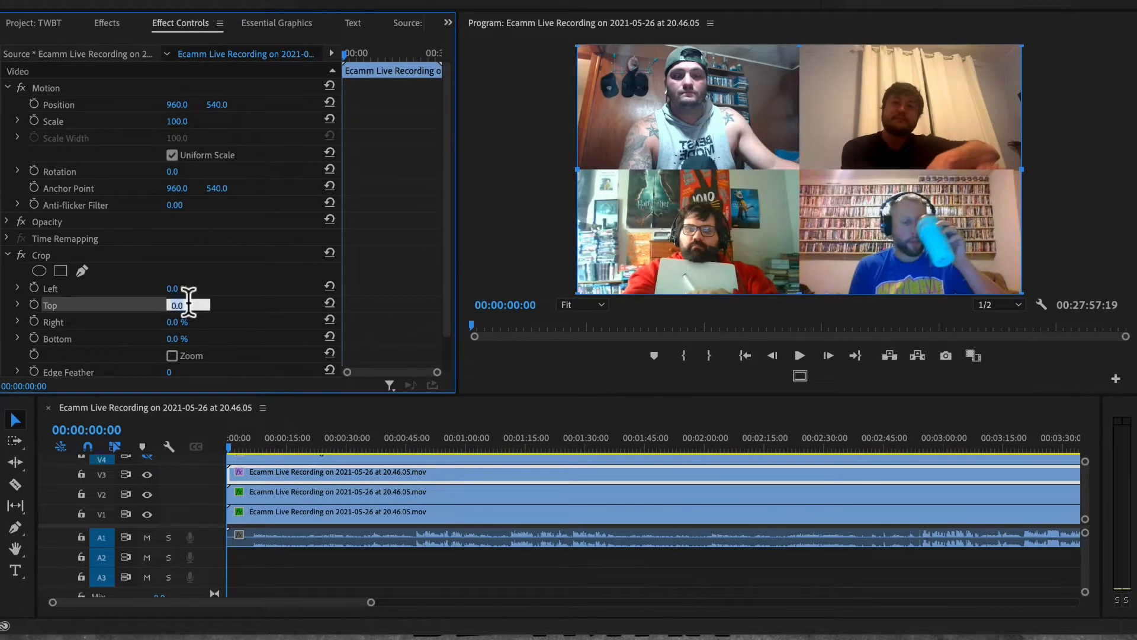
key(Return)
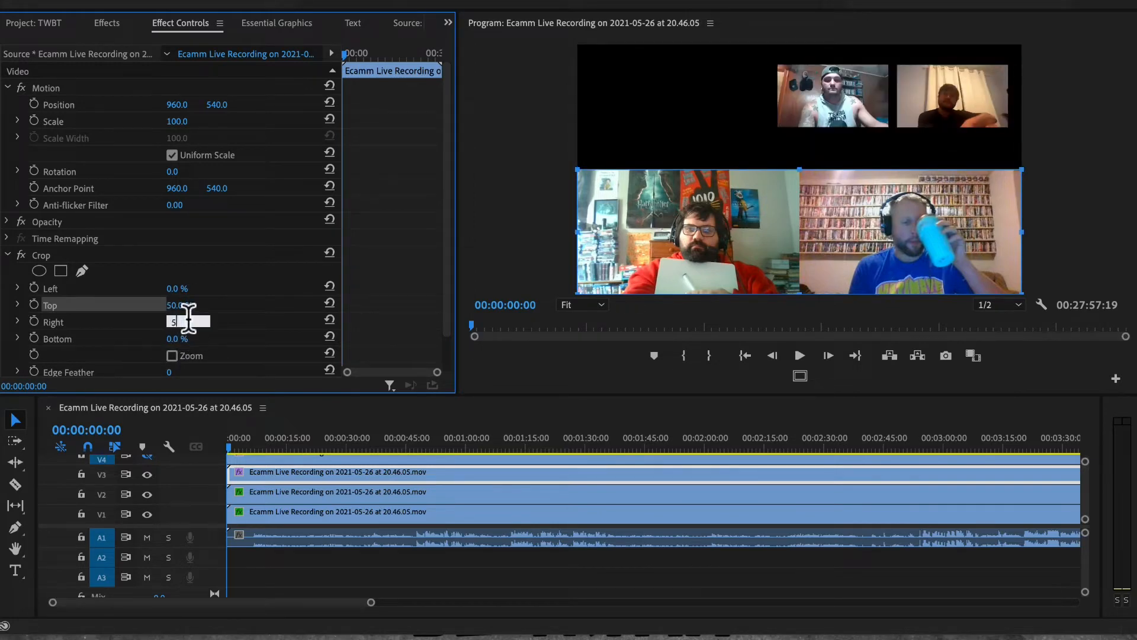
key(Return)
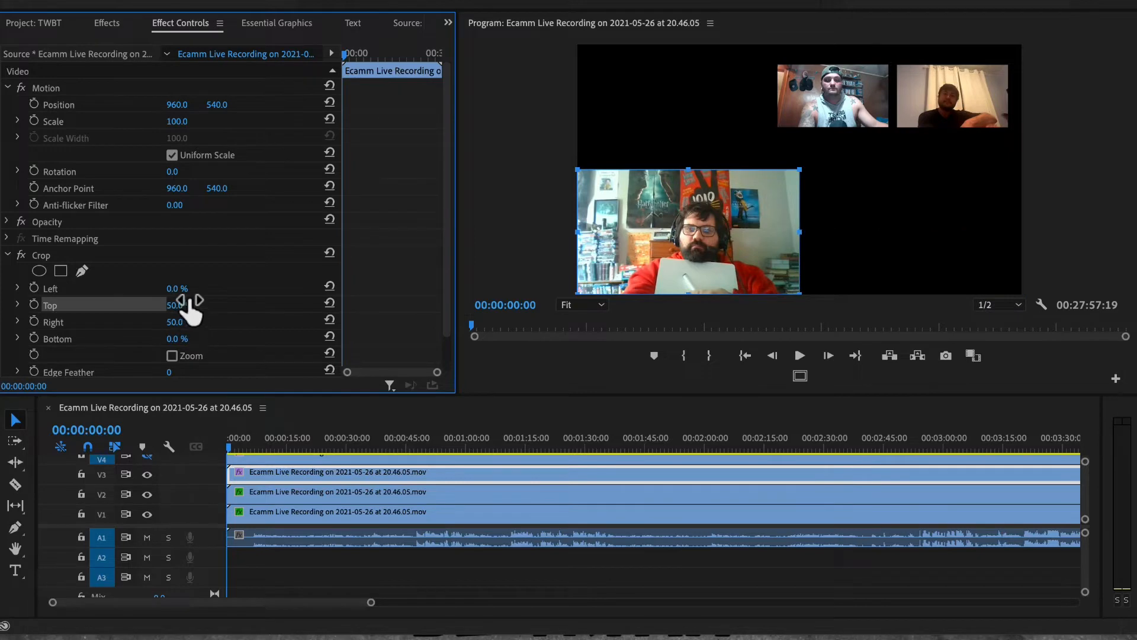
Set the V3 clip's scale to 80.
click(187, 120)
text(80)
key(Return)
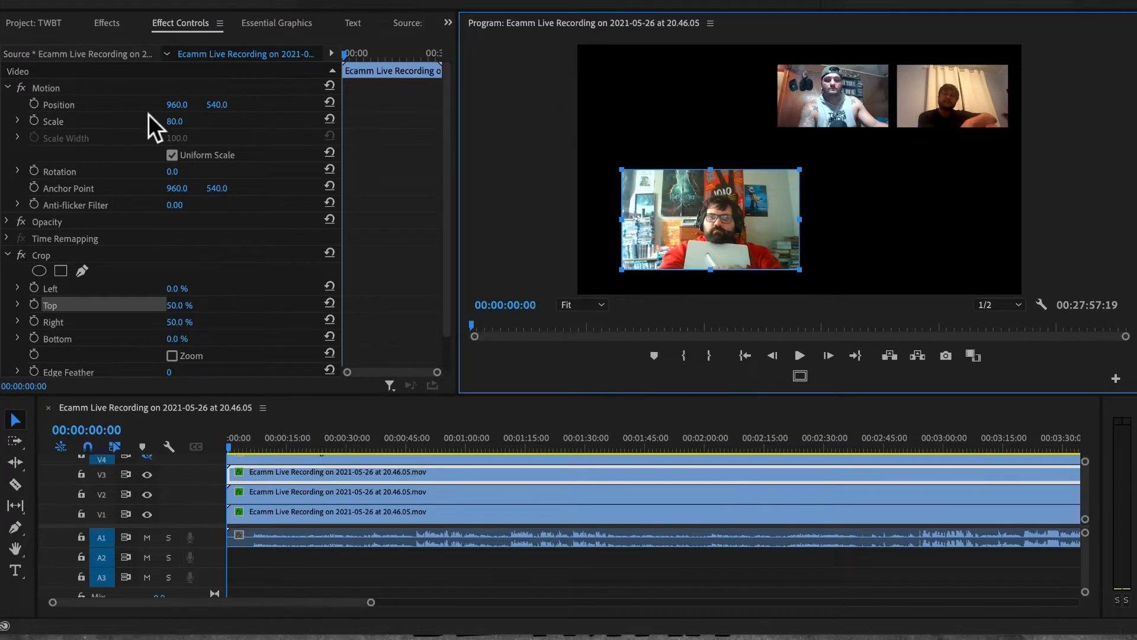
Move the V3 clip to position 805, 611.
drag(178, 105, 223, 106)
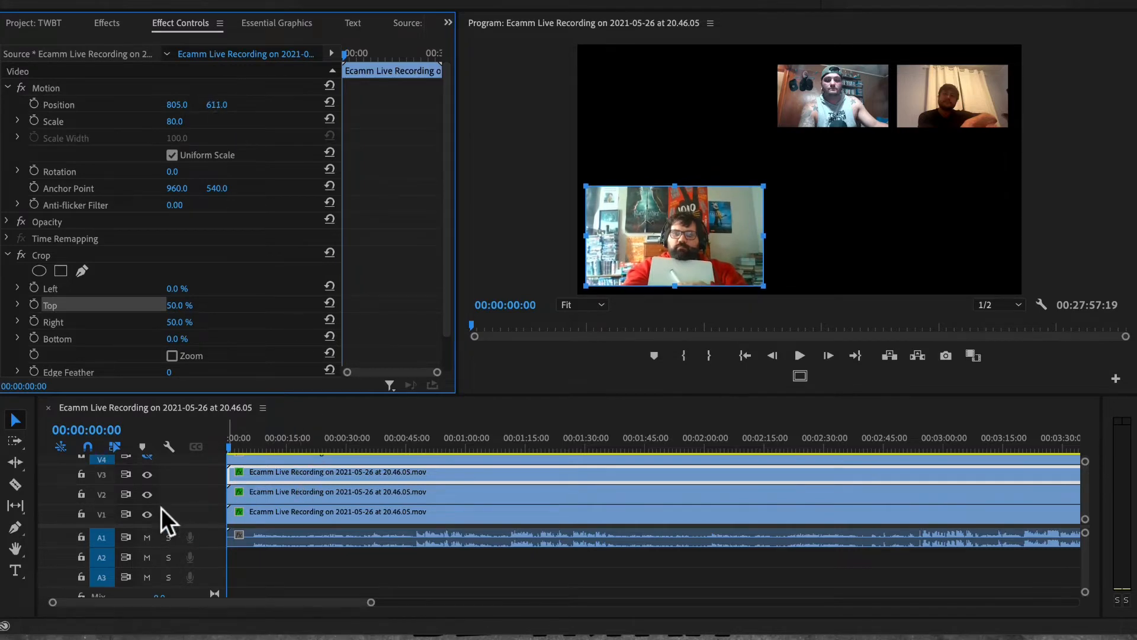
Show track V4 again and crop its clip by 50% on the top and 50% on the left.
click(146, 457)
click(266, 459)
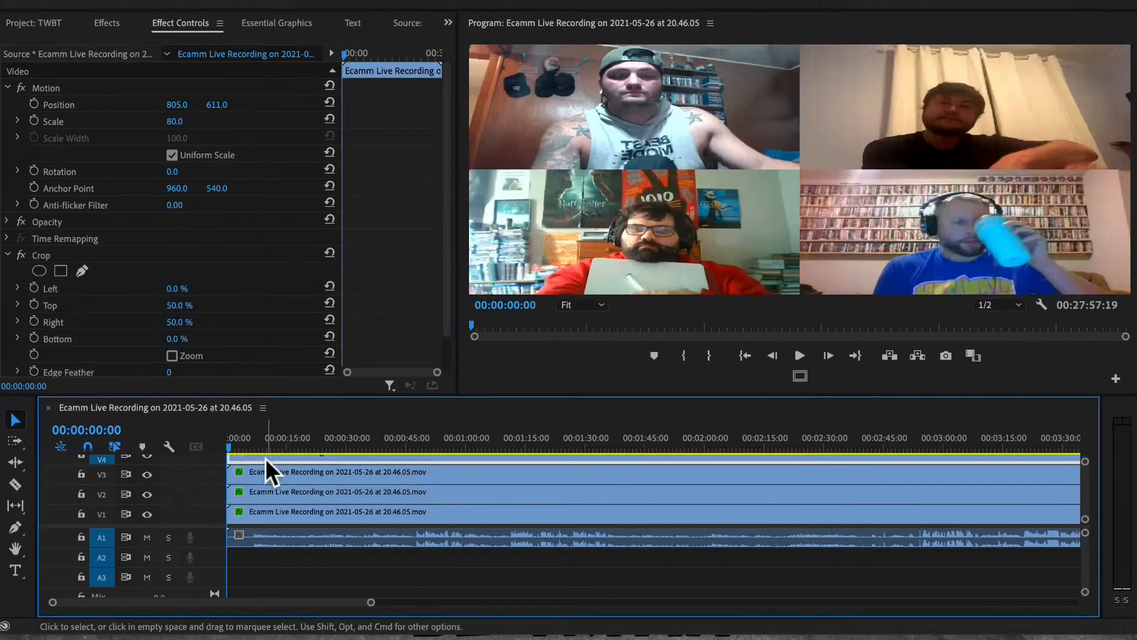
click(178, 306)
text(50)
key(Return)
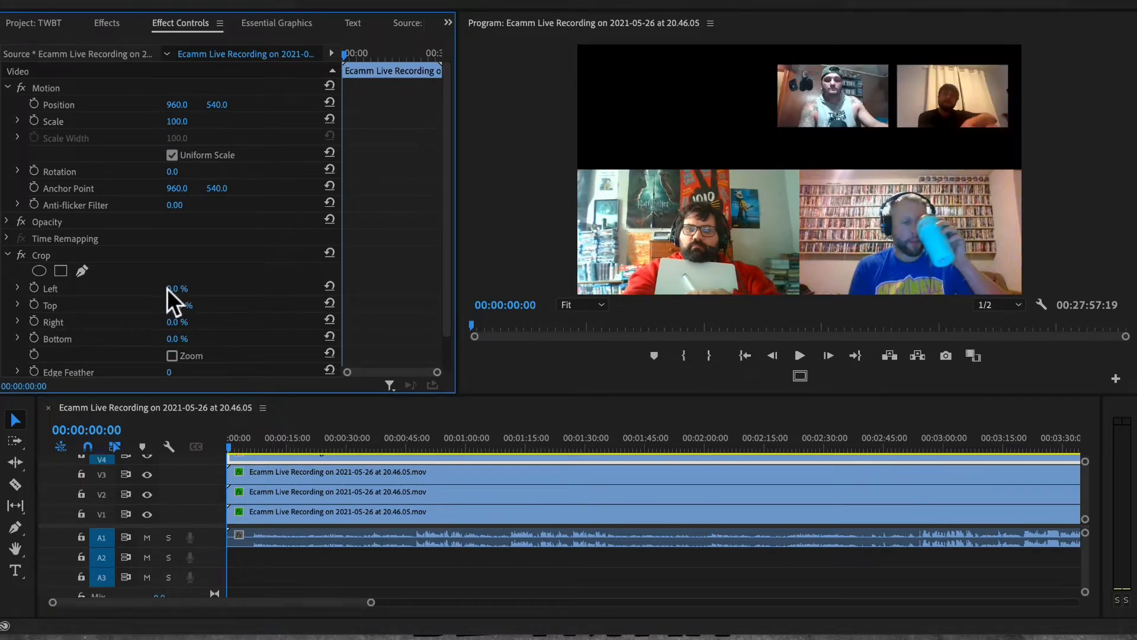
click(171, 288)
text(50)
key(Return)
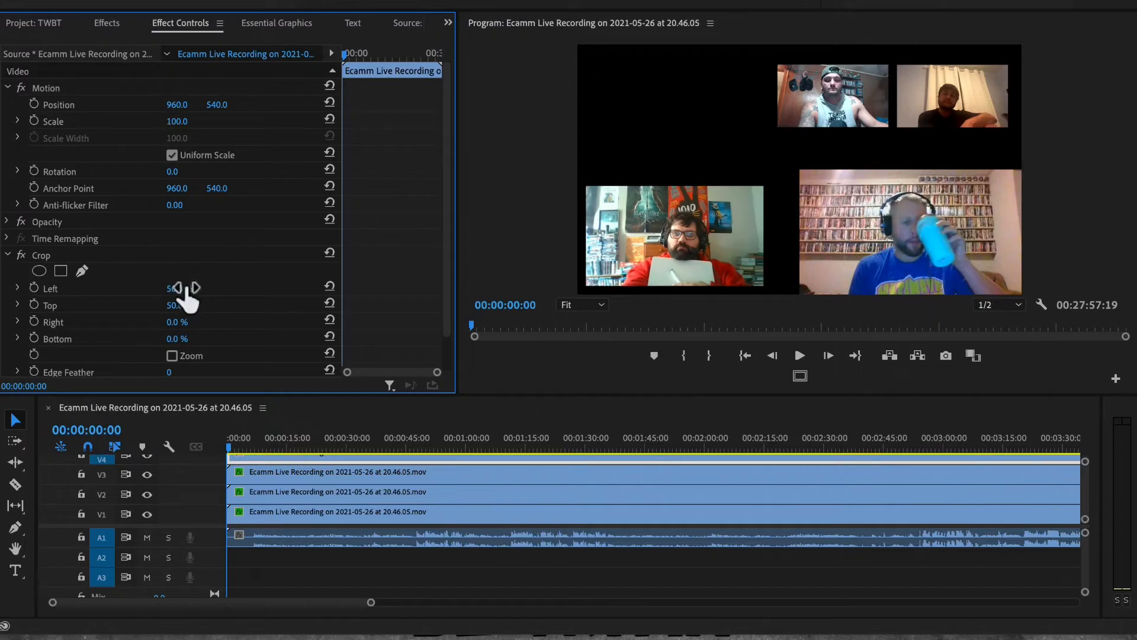
Set the V4 clip's scale to 80.
scroll(300, 467, up, 1)
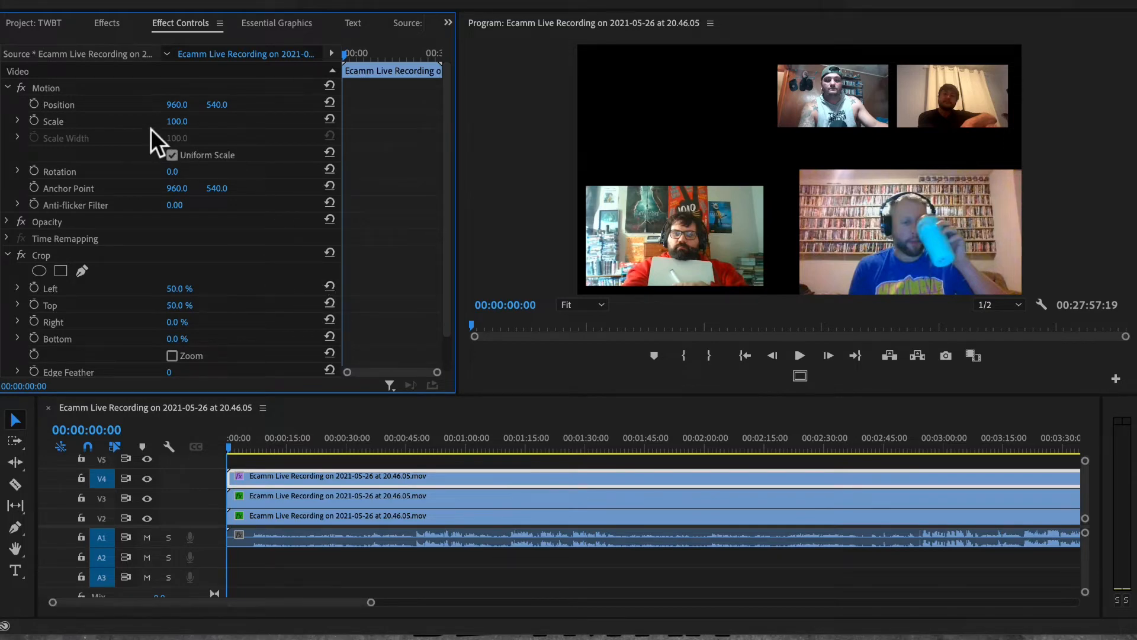
click(170, 121)
text(80)
key(Return)
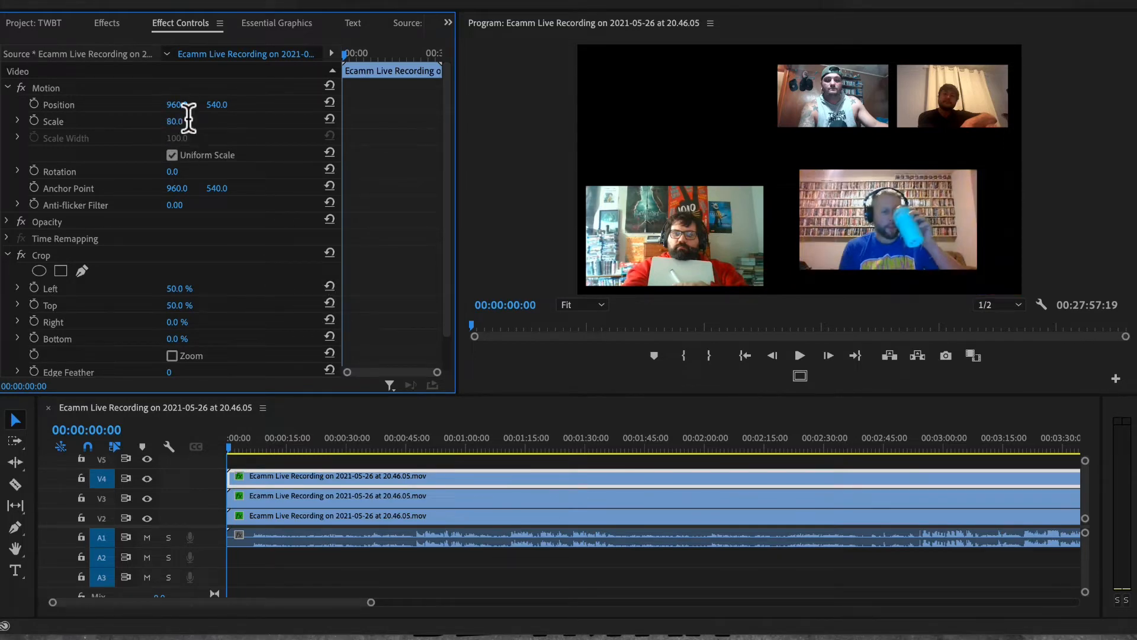
Move the V4 clip to position 35, 60, above the V3 picture.
click(270, 497)
click(272, 475)
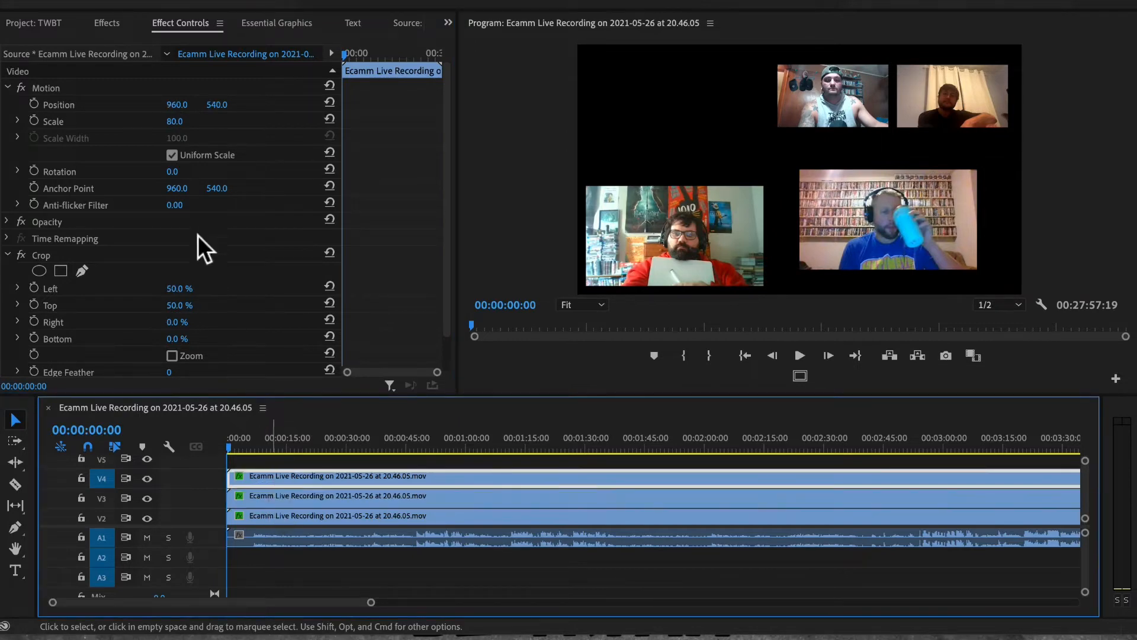
drag(173, 104, 214, 105)
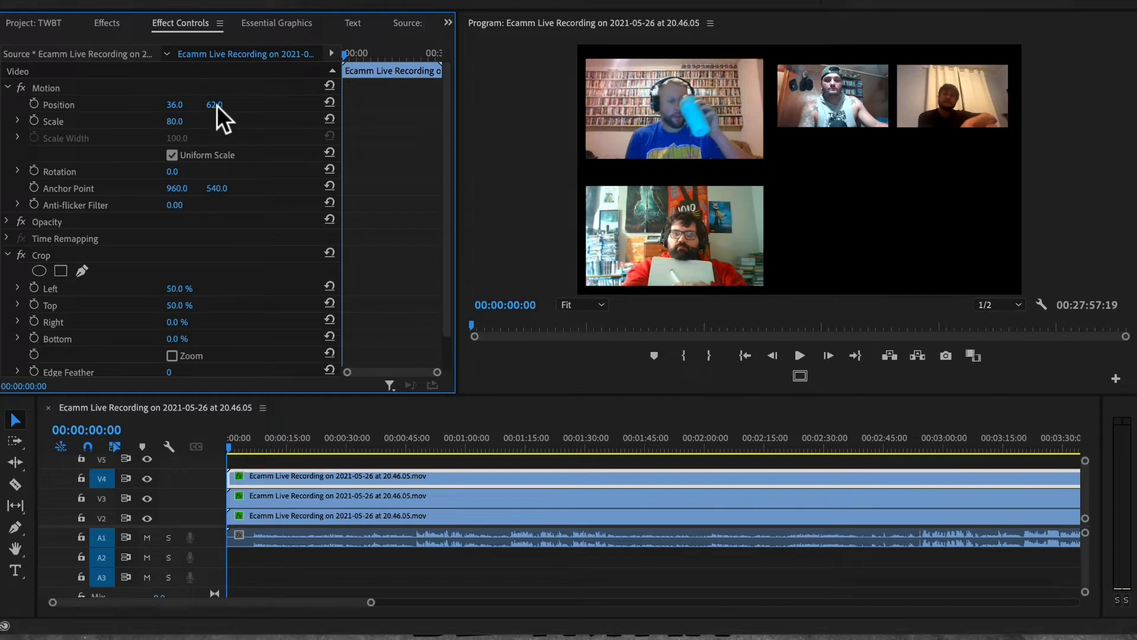
click(216, 105)
text(60)
key(Return)
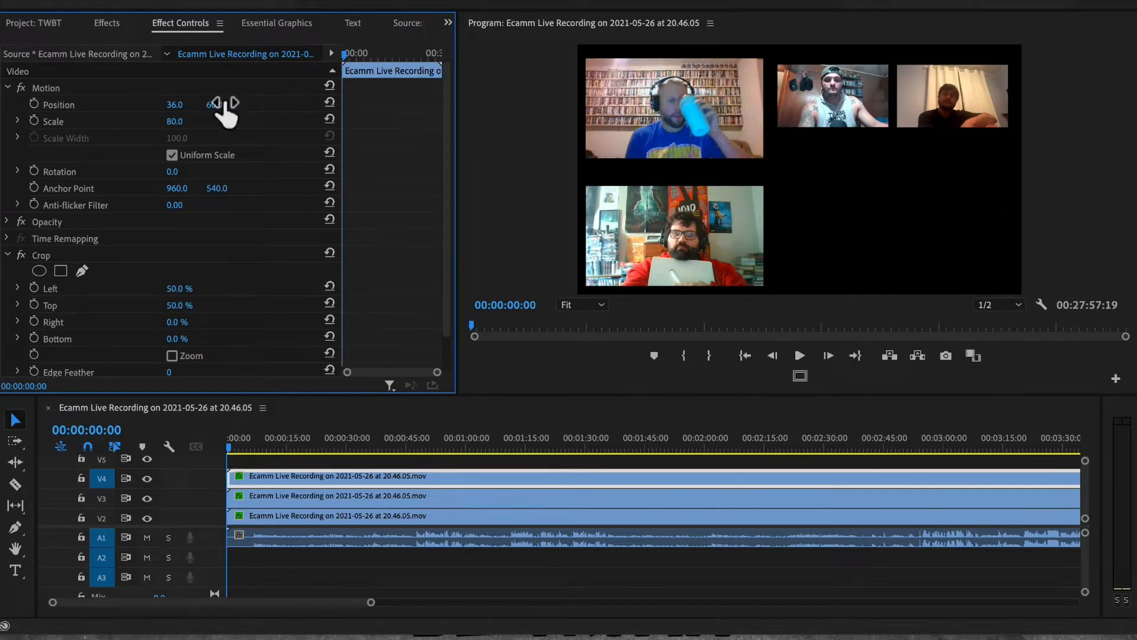
click(173, 105)
text(35)
key(Return)
Set the V3 clip's vertical position to 575 and save the project.
click(375, 492)
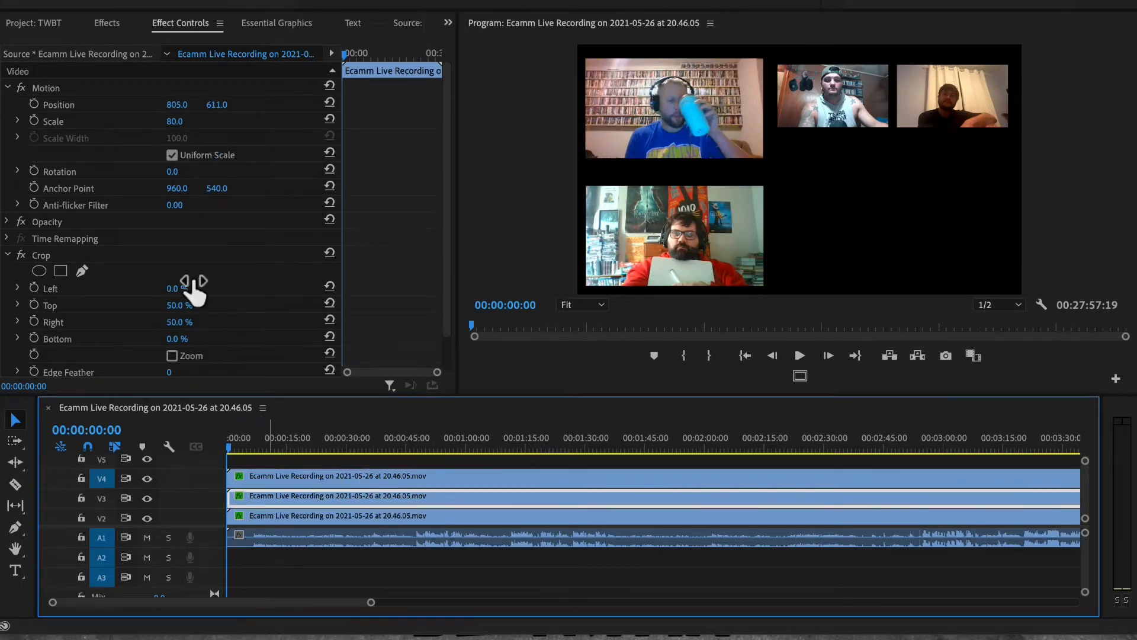
drag(217, 108, 216, 107)
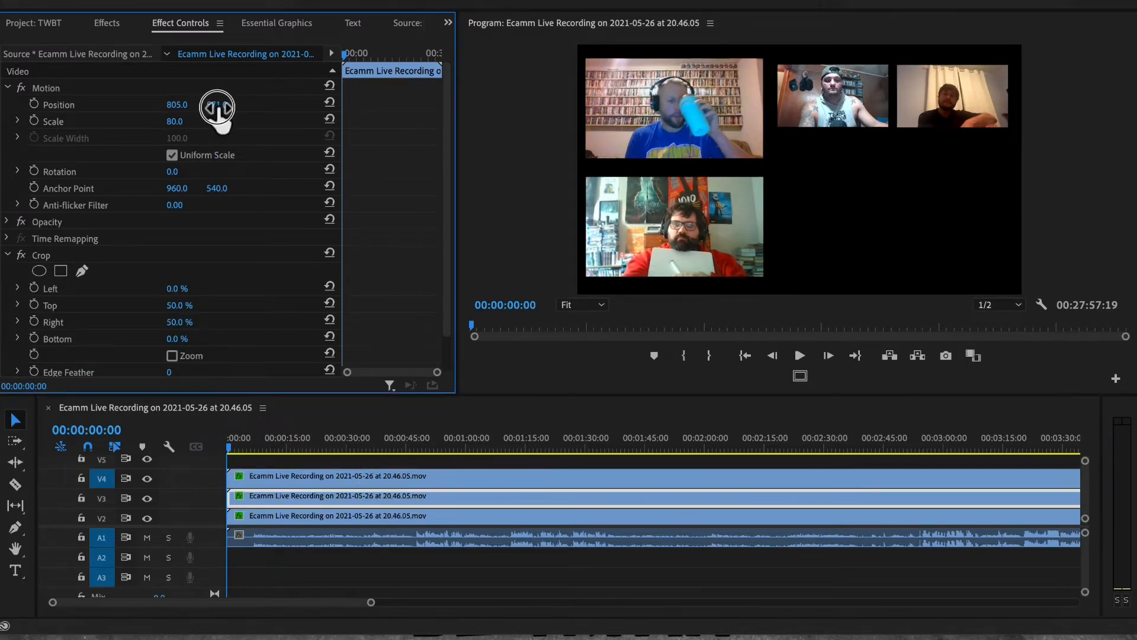
click(216, 107)
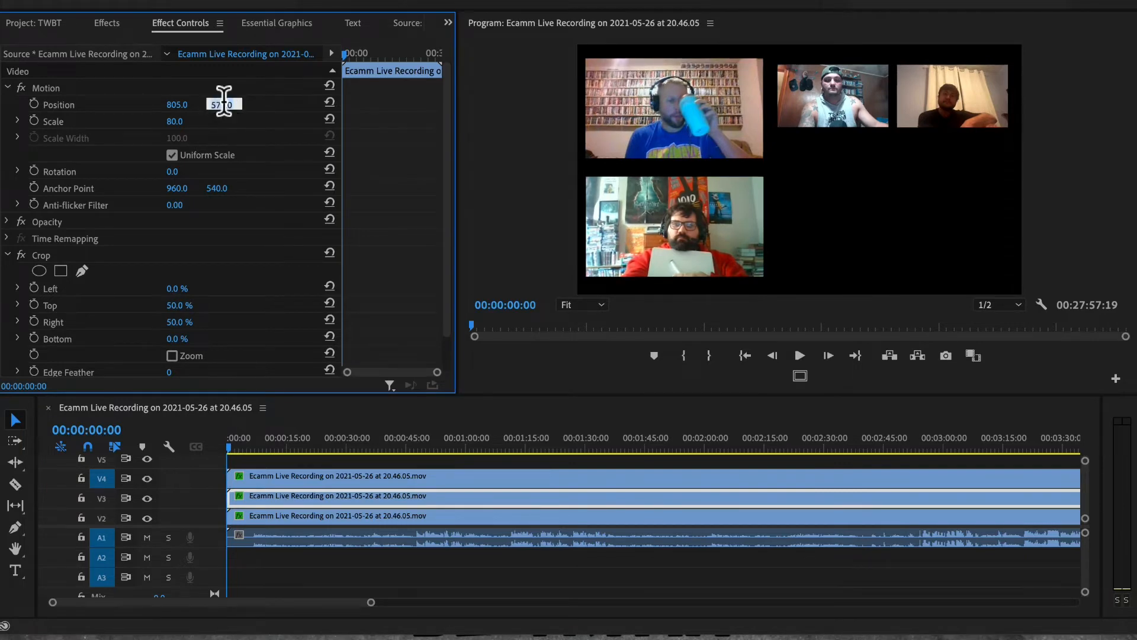
text(575)
key(Return)
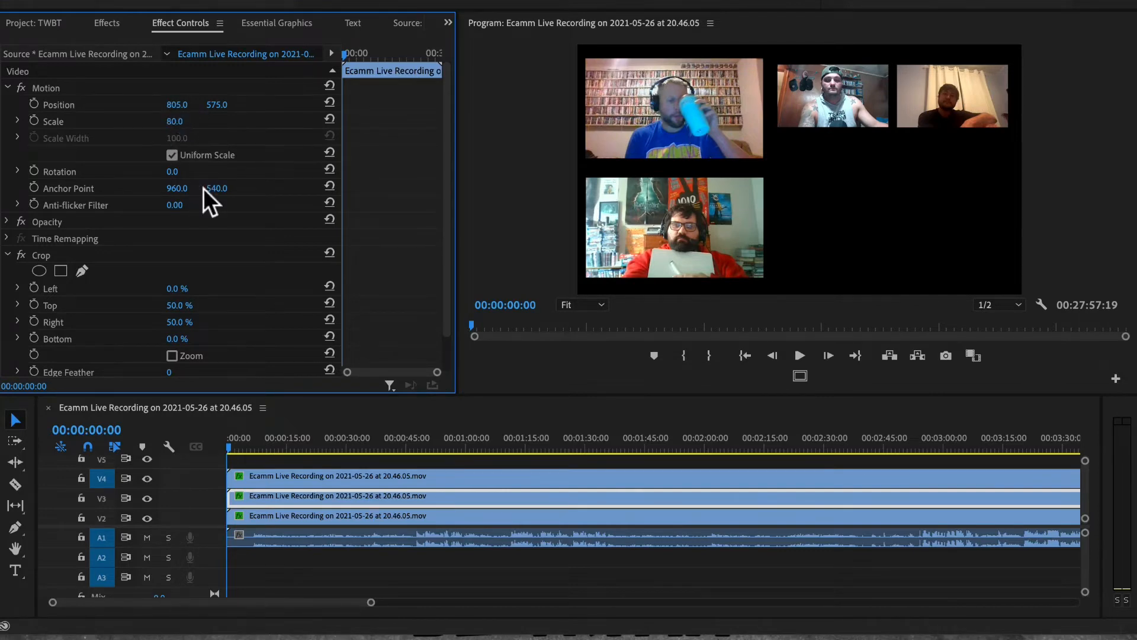
key(ctrl+s)
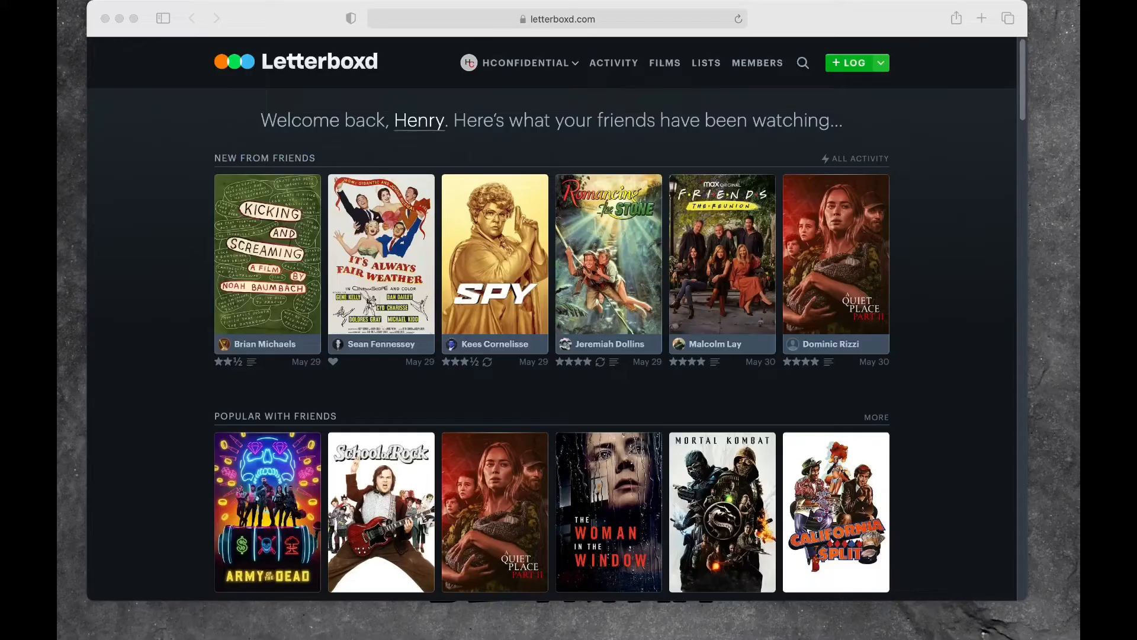
Open Canva in the browser and create a new blank design of 1920 x 1080 px.
click(432, 20)
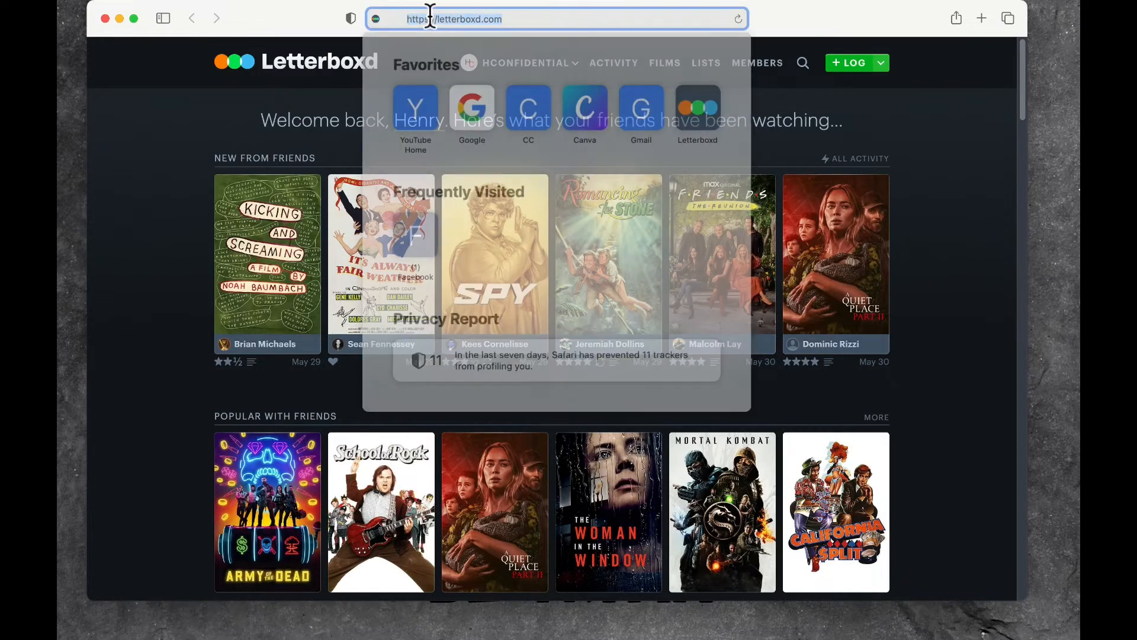
click(573, 113)
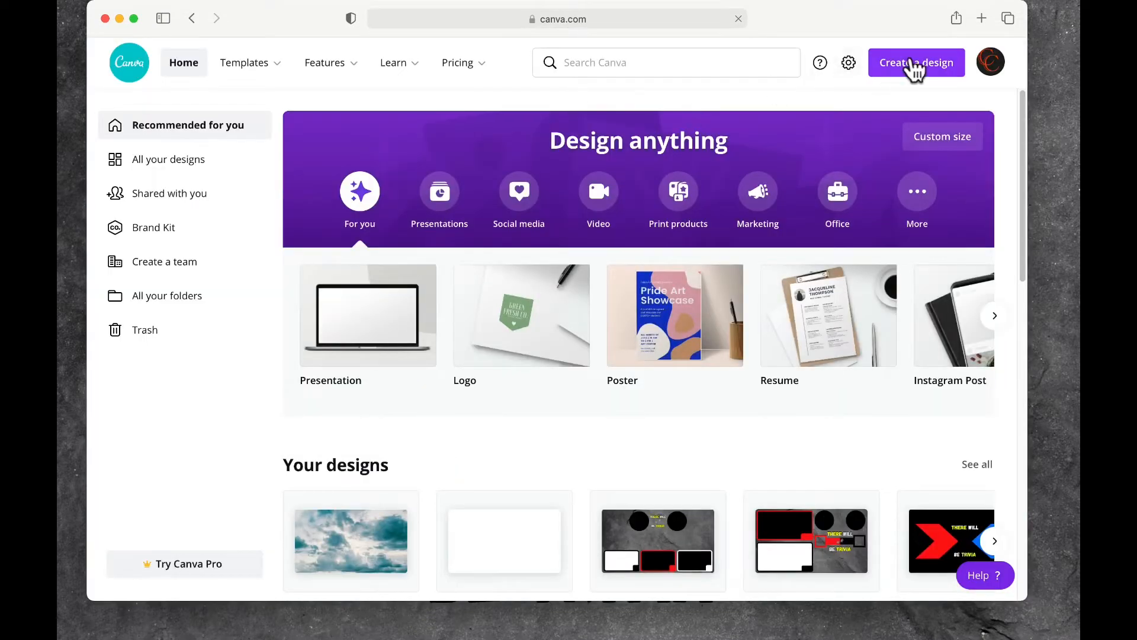
click(916, 63)
click(853, 441)
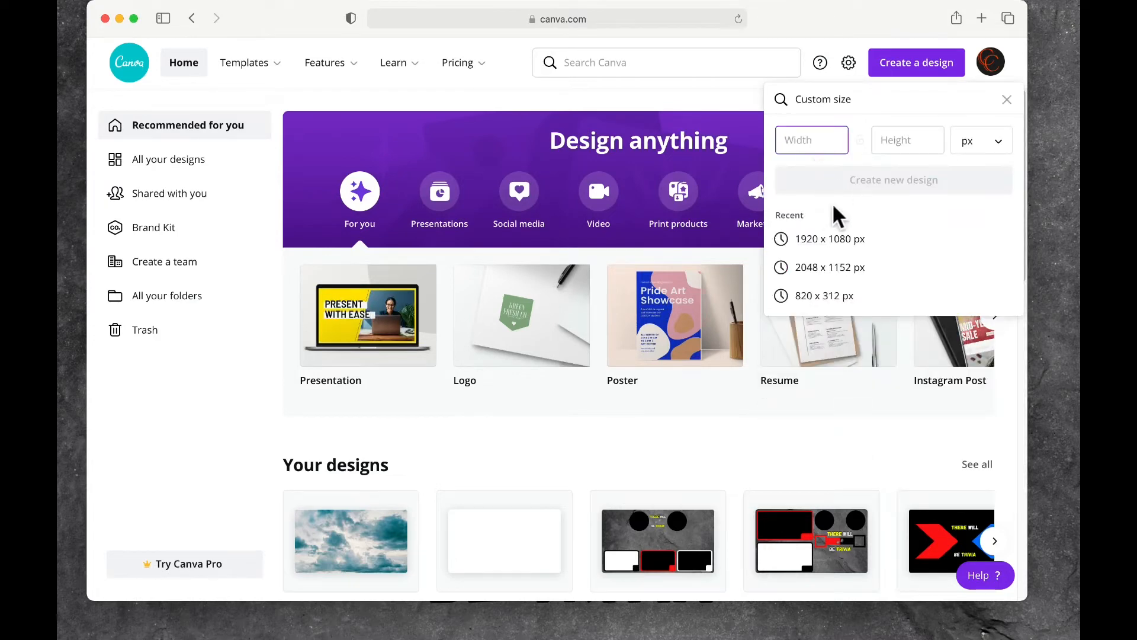
click(797, 240)
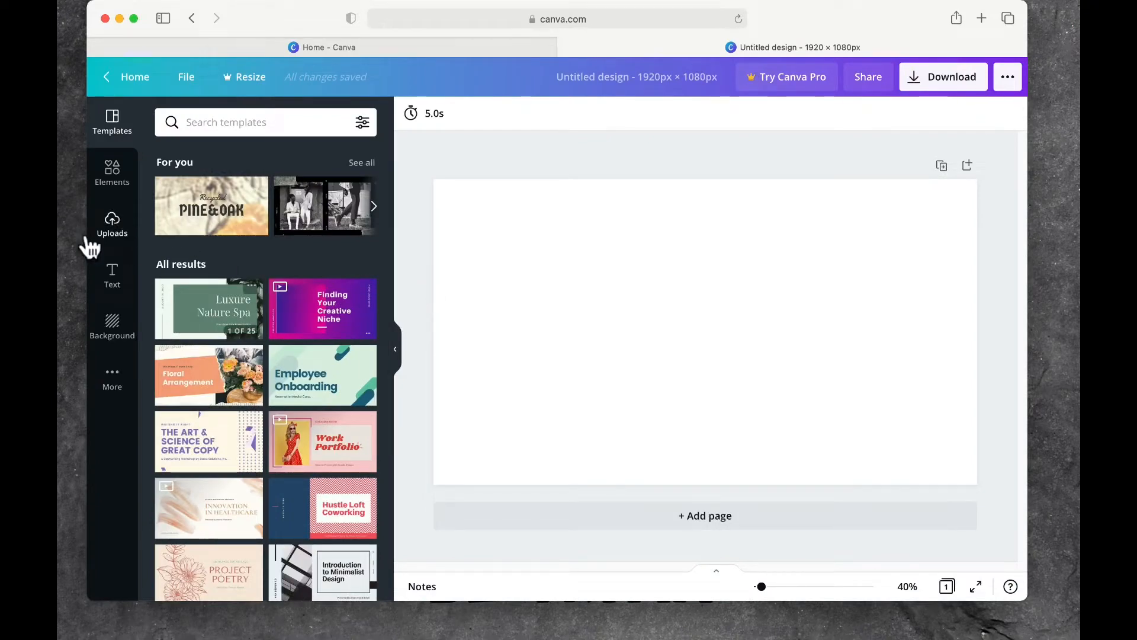
Browse the background gallery and choose a recently used texture for the blank page.
click(109, 327)
scroll(317, 348, down, 10)
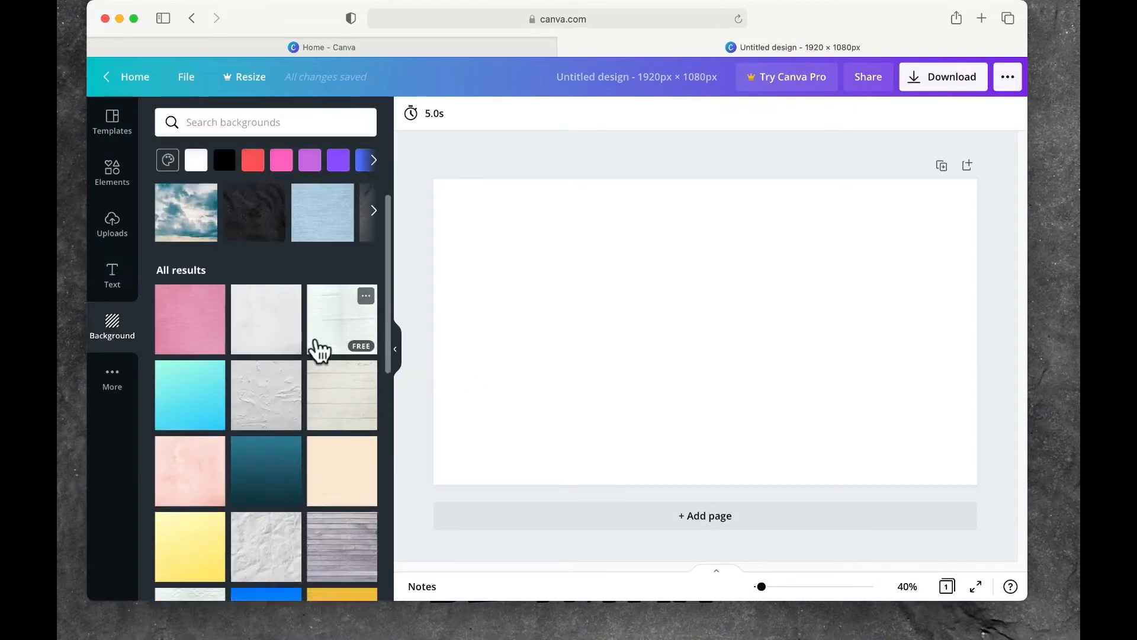
scroll(319, 350, up, 10)
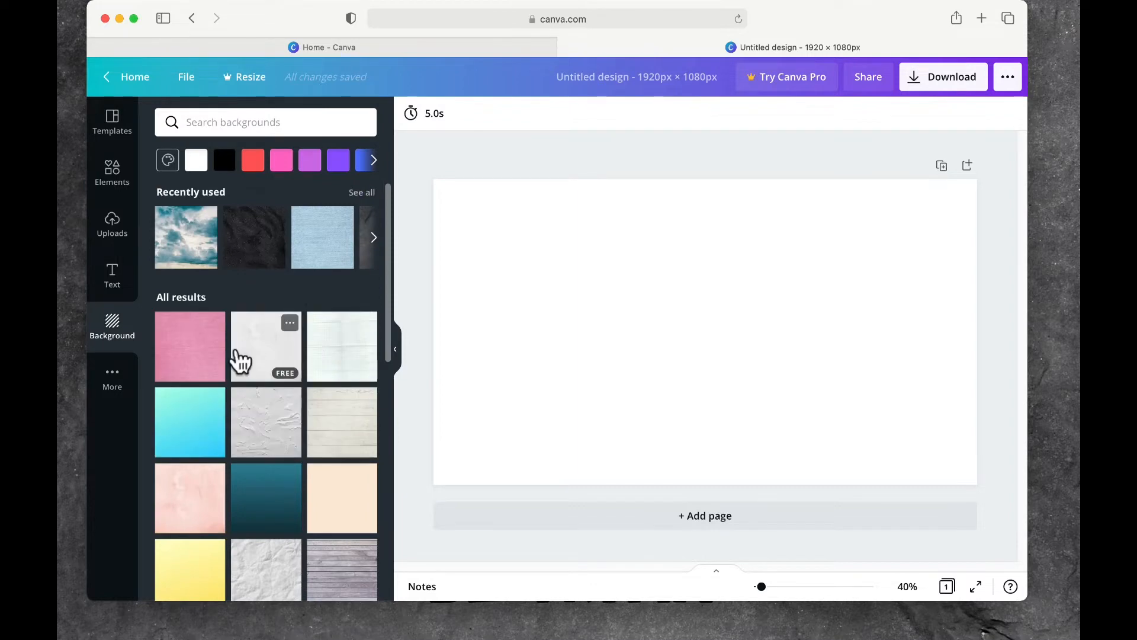
click(375, 244)
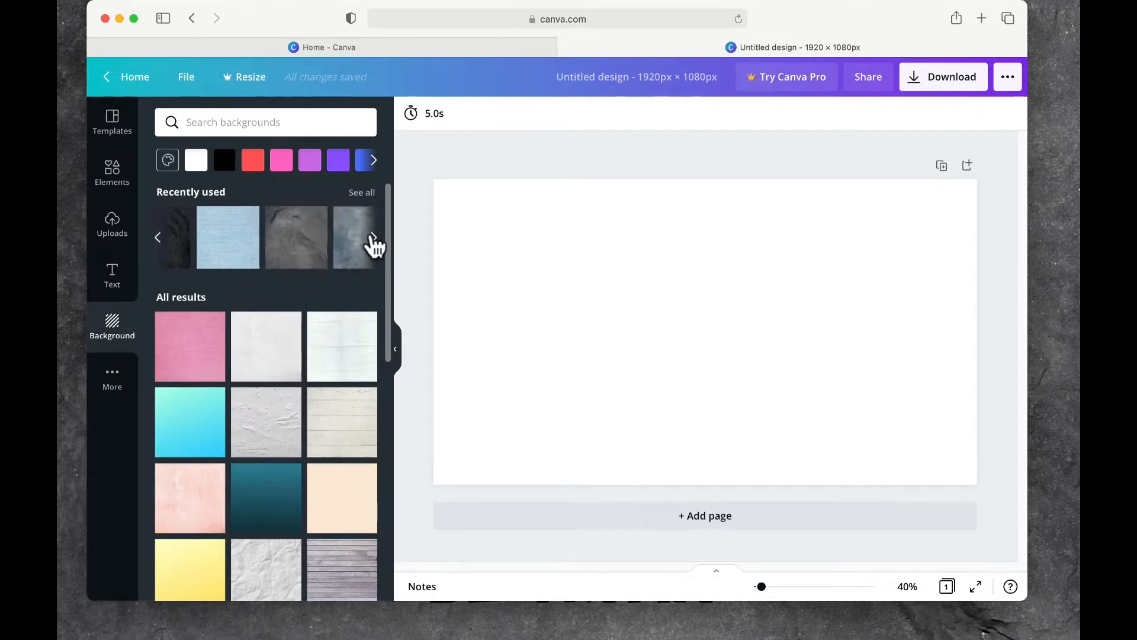
click(219, 240)
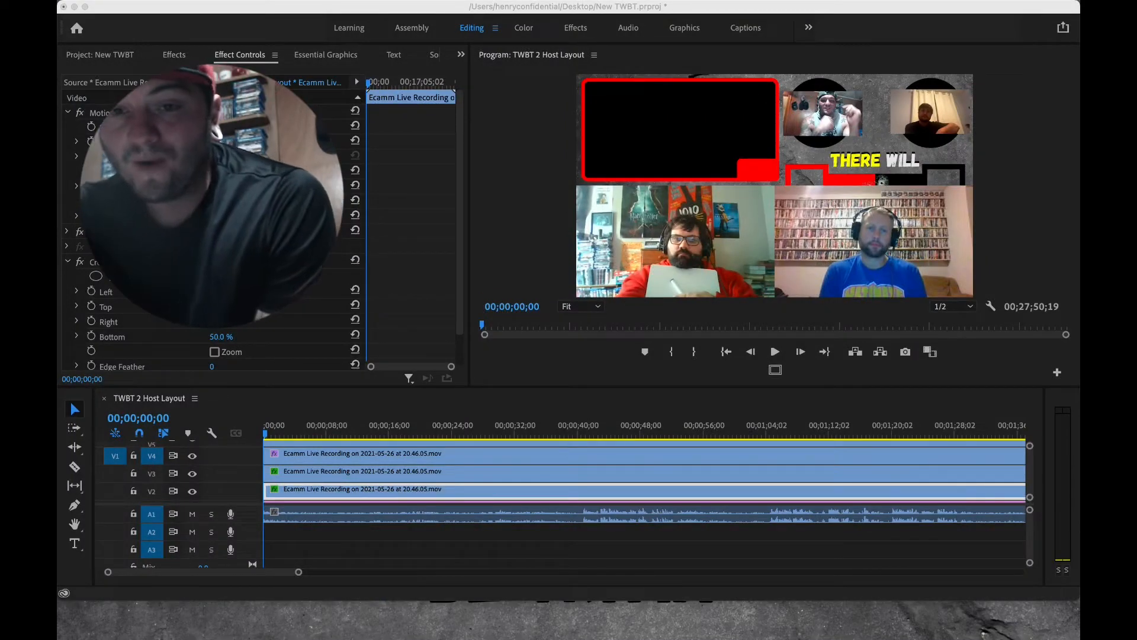
In the Premiere Pro sequence TWBT 2 Host Layout, move the V4 clip's picture up over the red frame.
click(388, 471)
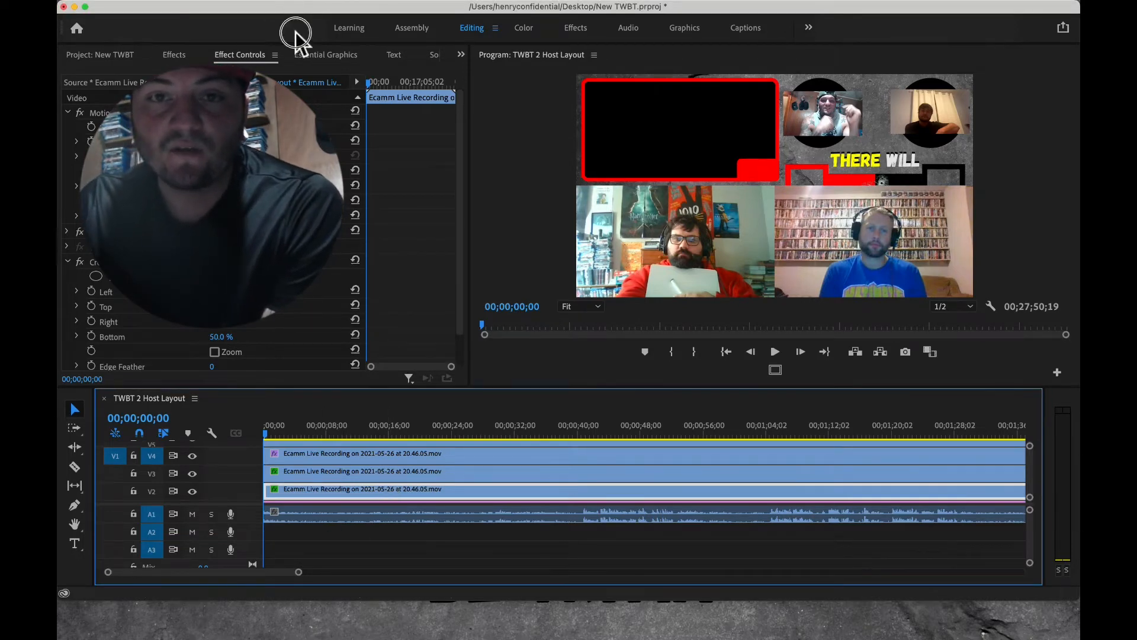
click(354, 451)
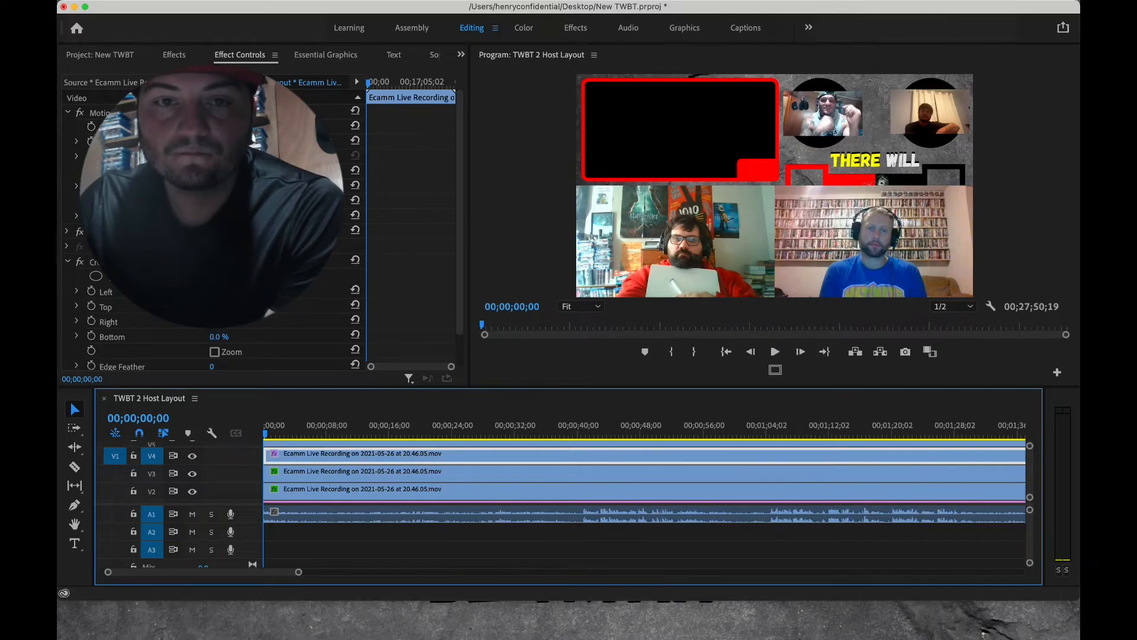
drag(219, 126, 233, 126)
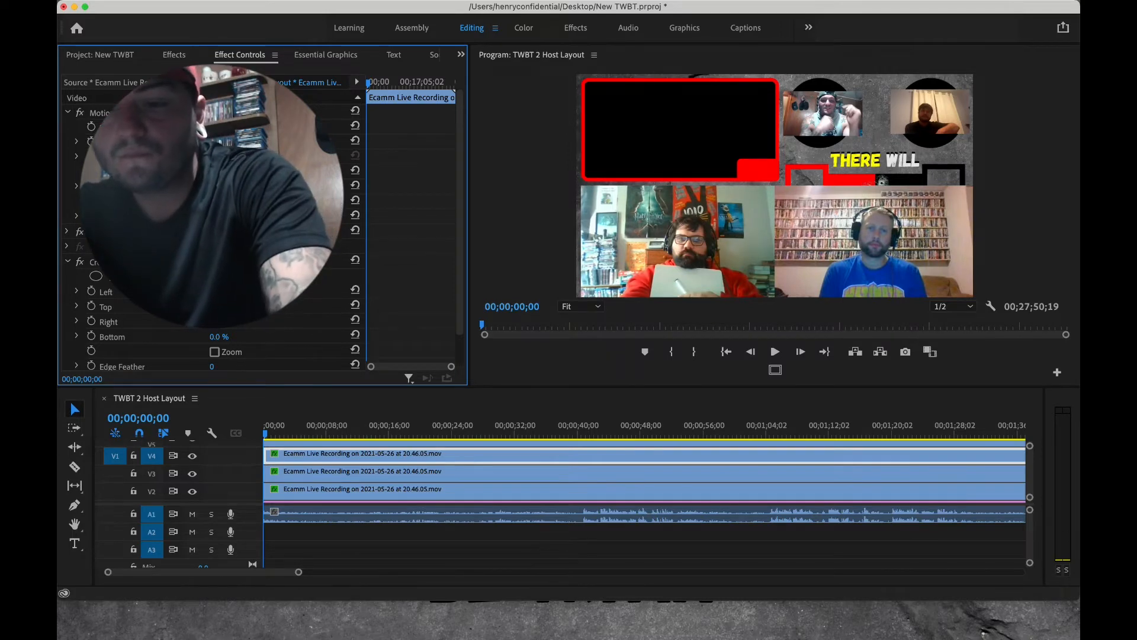
drag(217, 141, 58, 127)
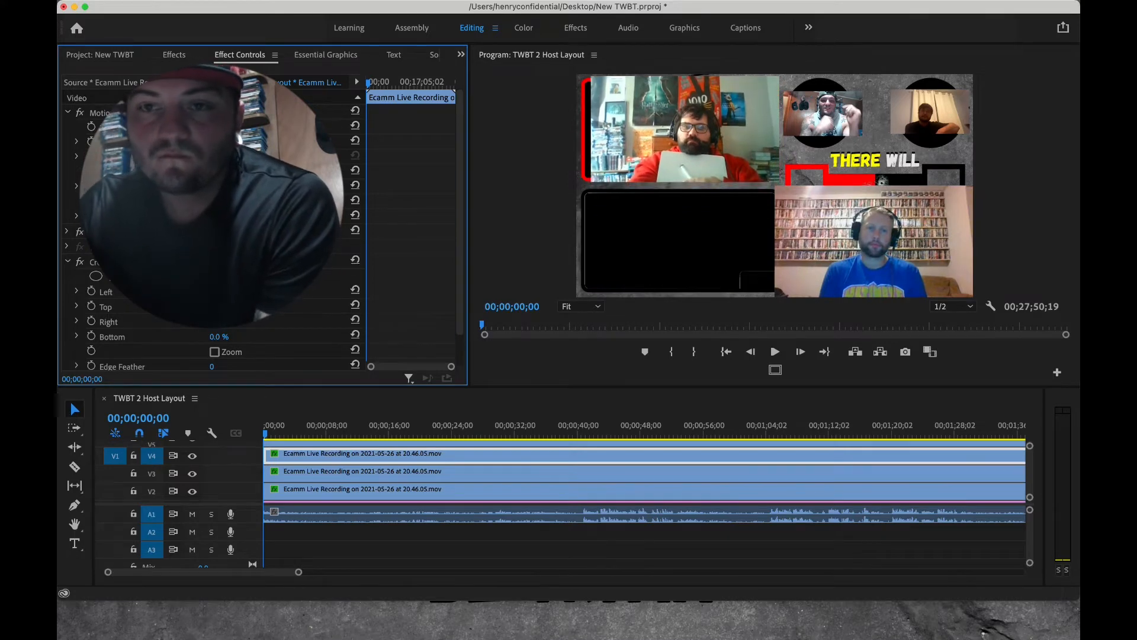
drag(218, 126, 205, 127)
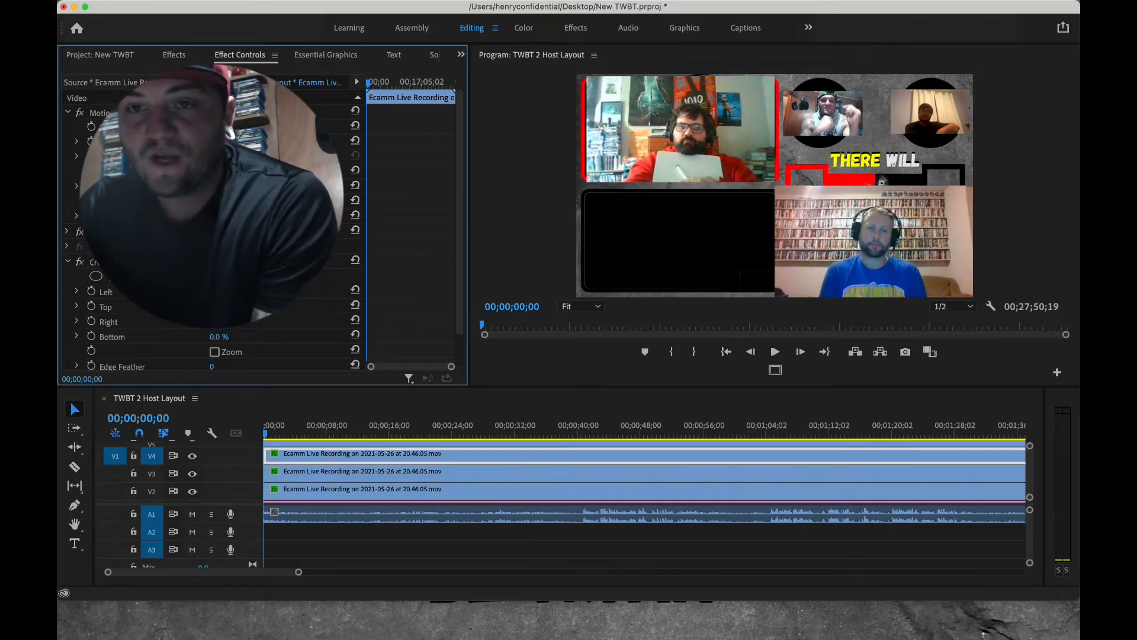
Set the V4 clip's scale to 80 and reposition its picture inside the red frame's left part.
click(217, 141)
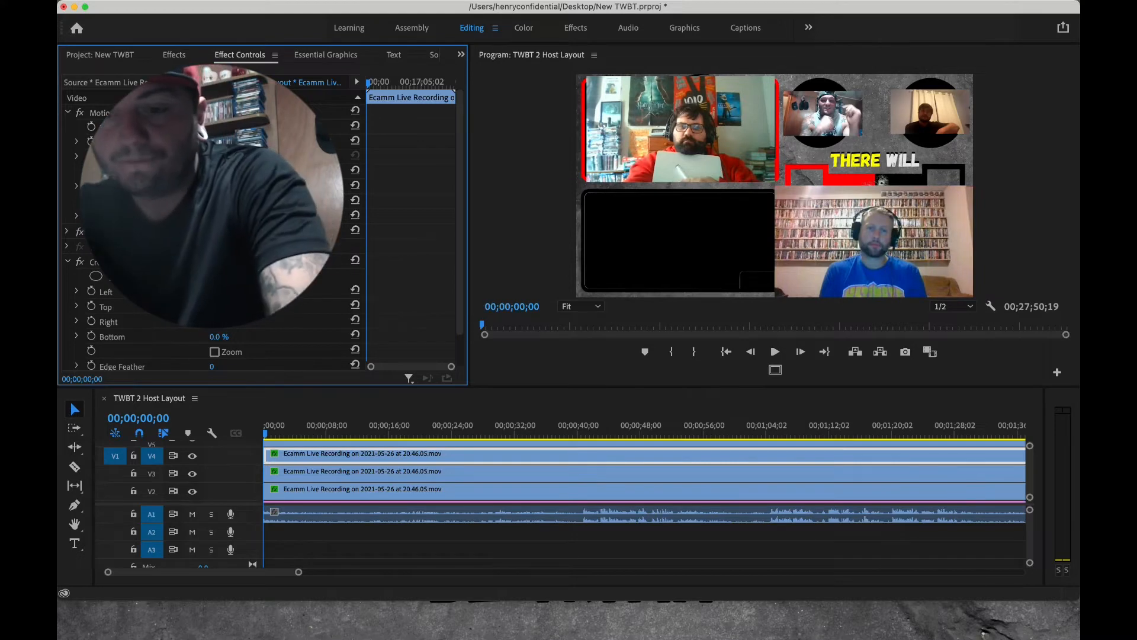
text(80)
key(Return)
drag(218, 127, 165, 126)
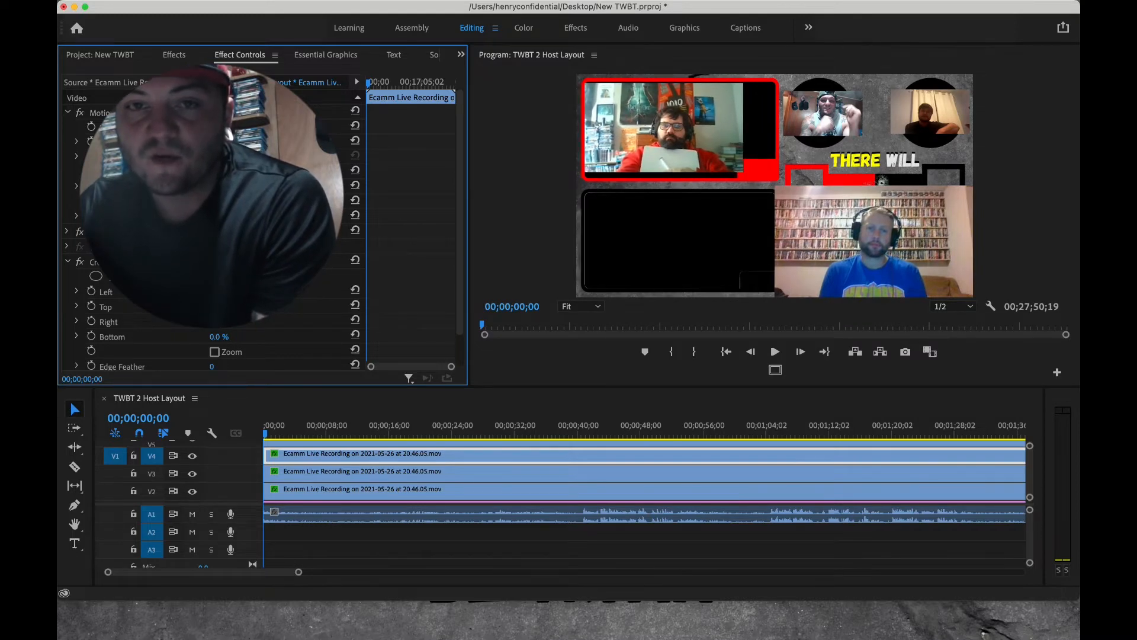
drag(247, 126, 255, 126)
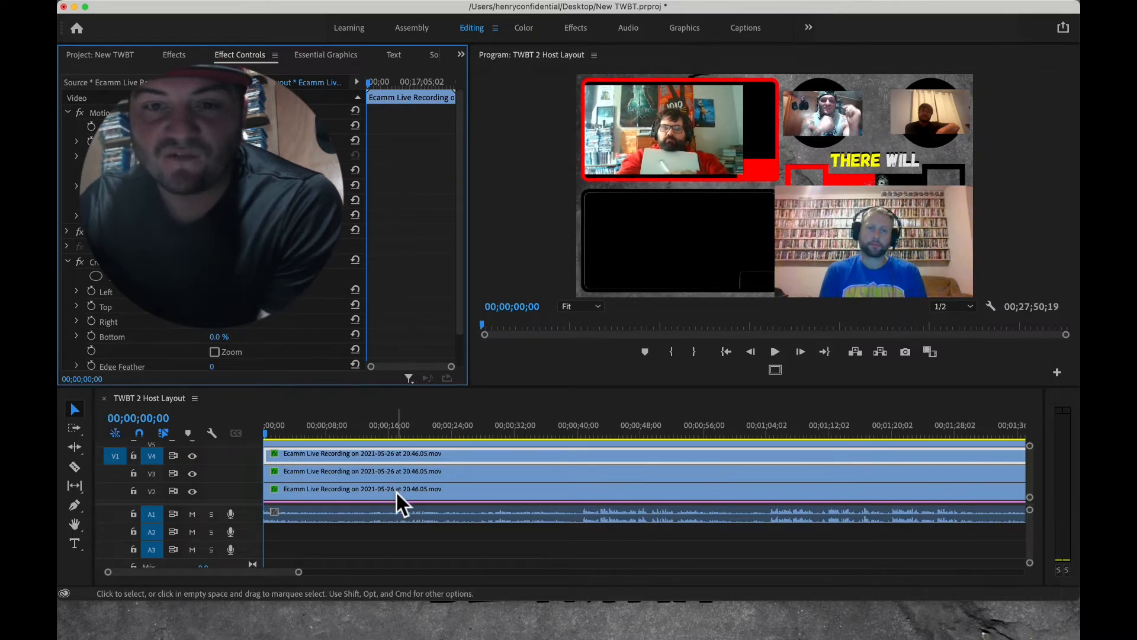
Set the V5 clip's scale to 80 and move its picture into the black frame below the red one.
scroll(363, 450, up, 1)
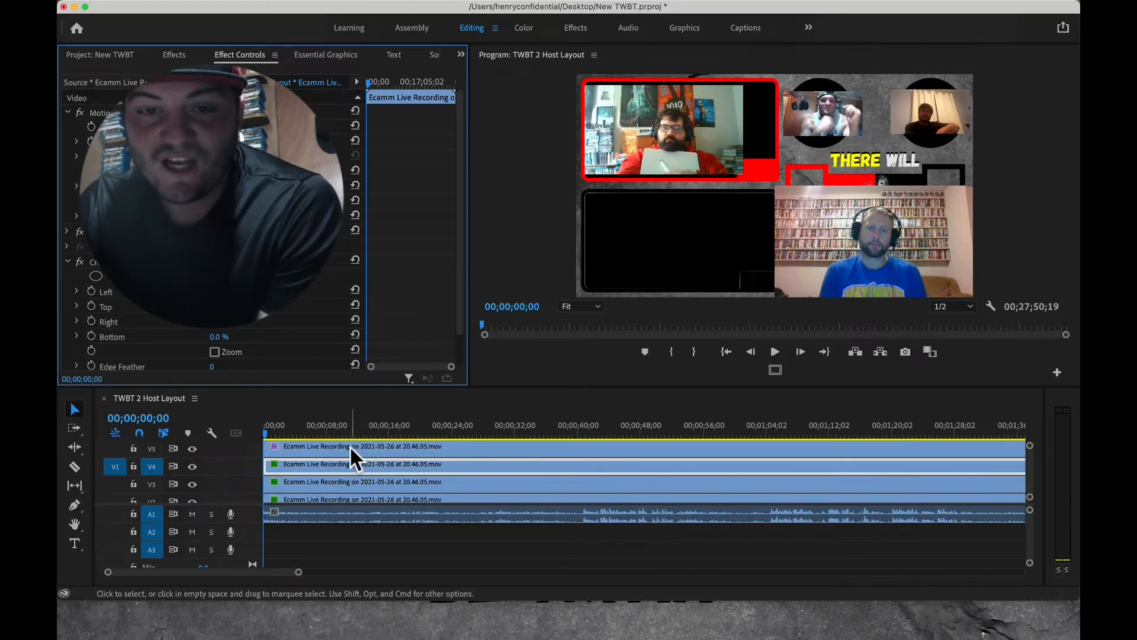
click(349, 446)
click(220, 126)
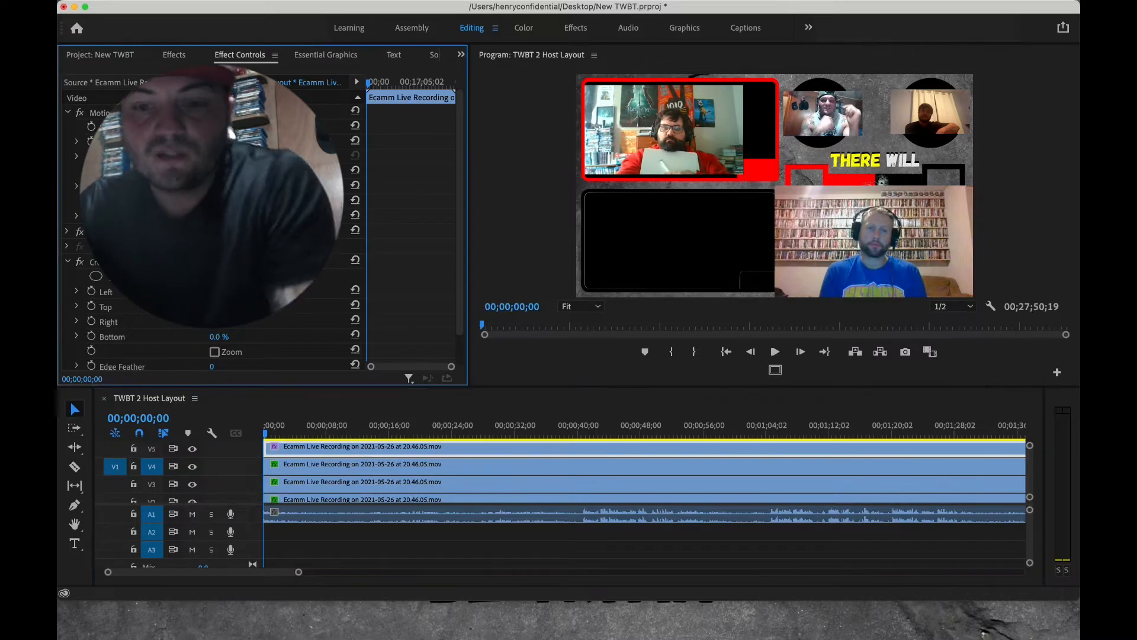
text(80)
key(Return)
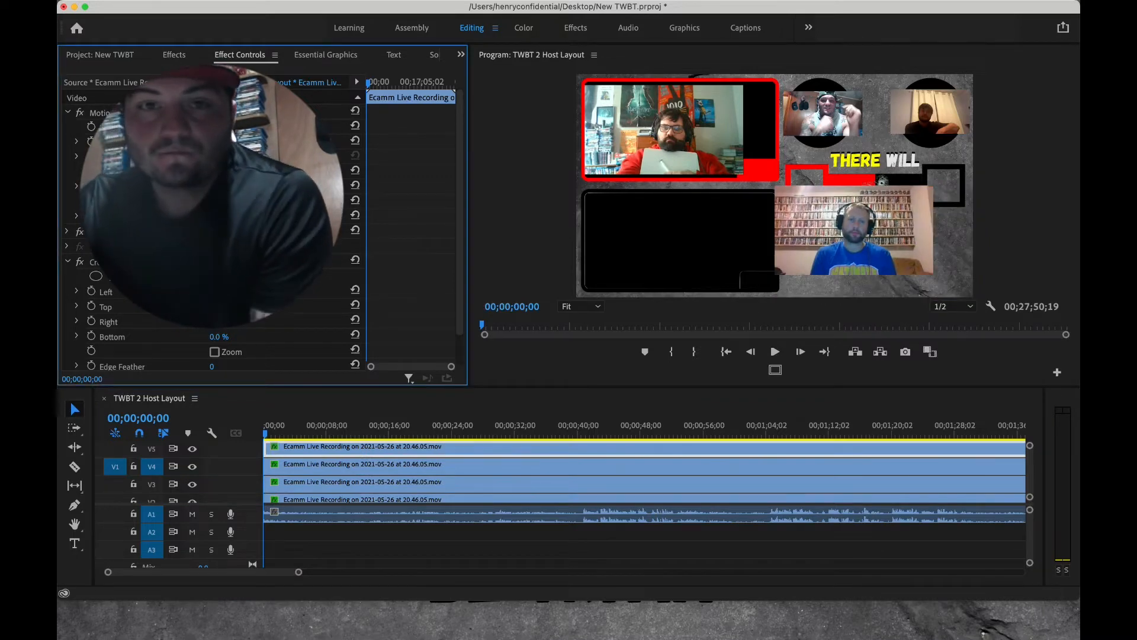
drag(220, 126, 57, 126)
drag(252, 127, 286, 126)
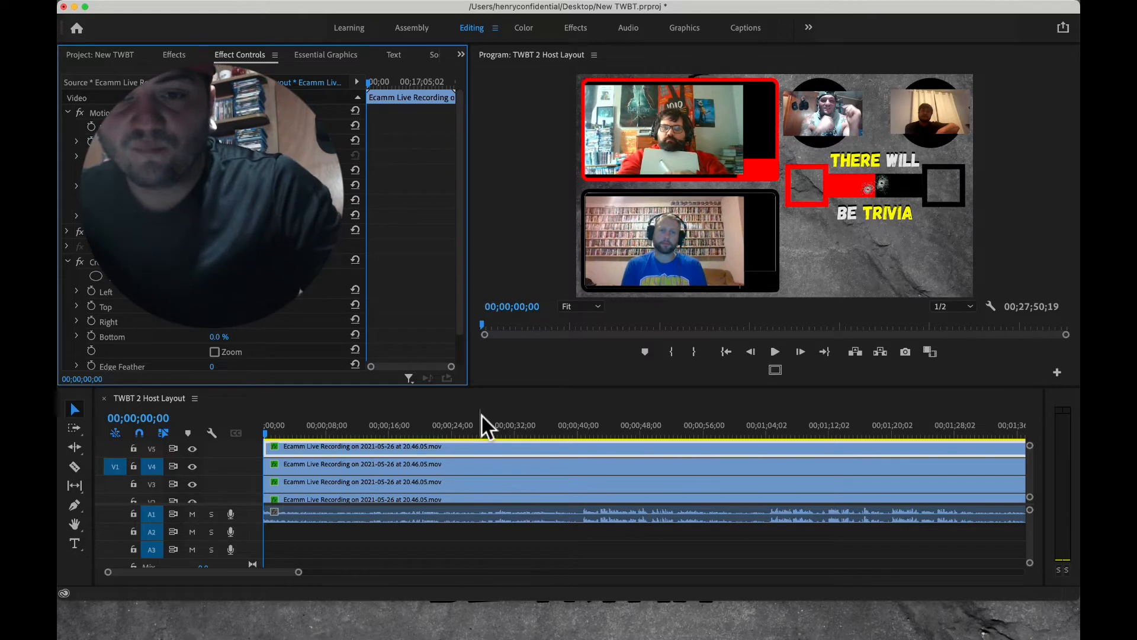
scroll(367, 491, up, 2)
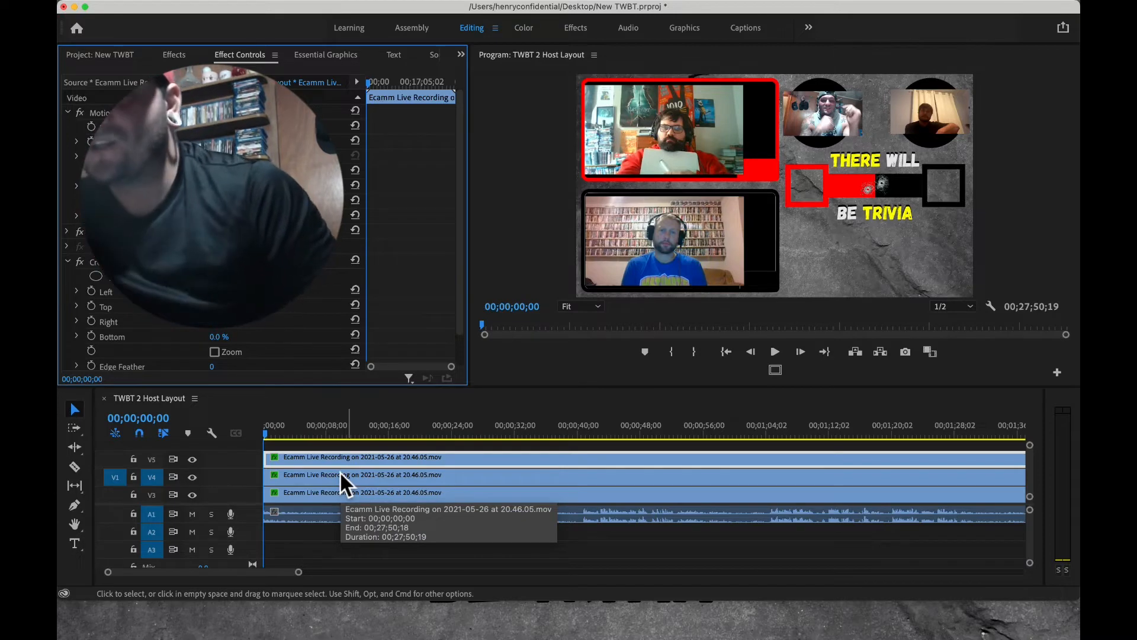
Add two empty video tracks, V6 and V7, above the V5 recording clip.
right_click(245, 471)
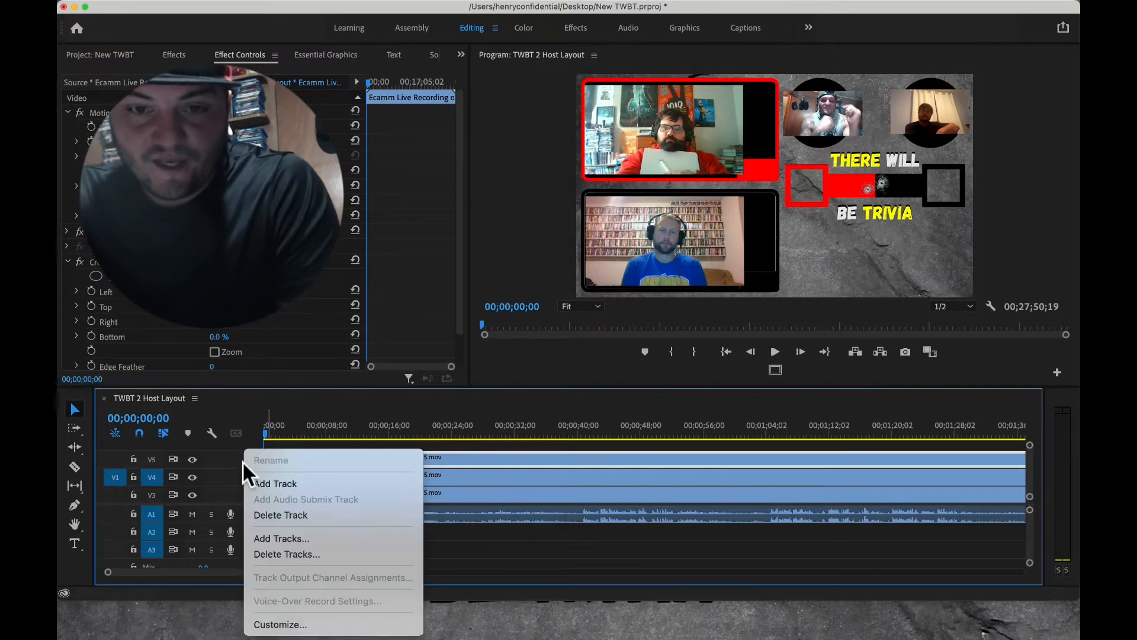
click(261, 484)
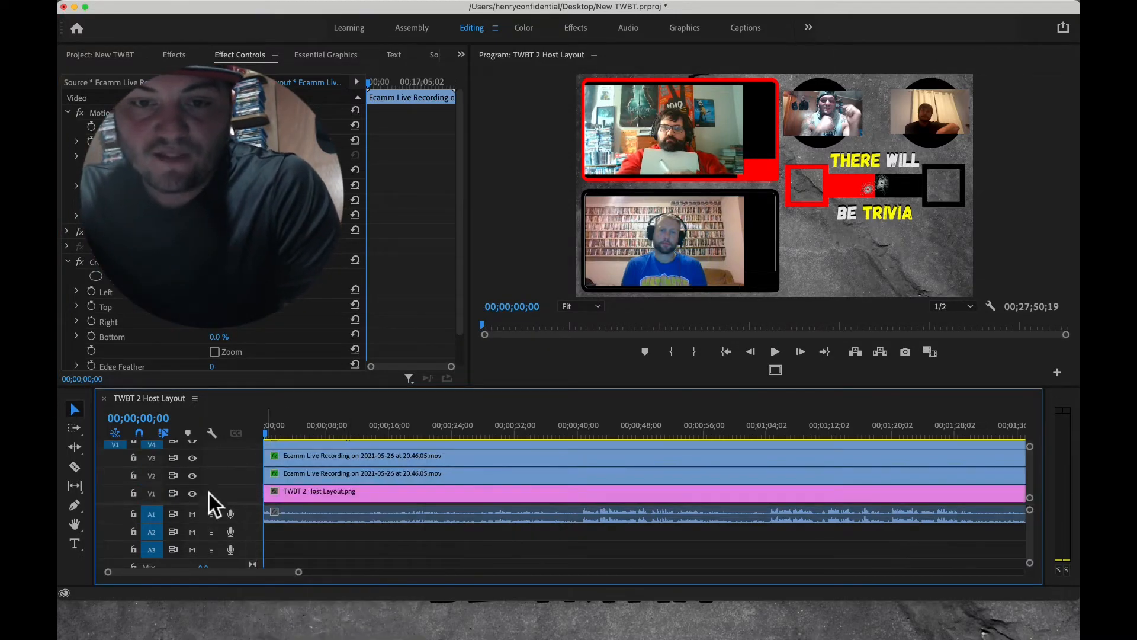
scroll(219, 479, up, 3)
right_click(236, 461)
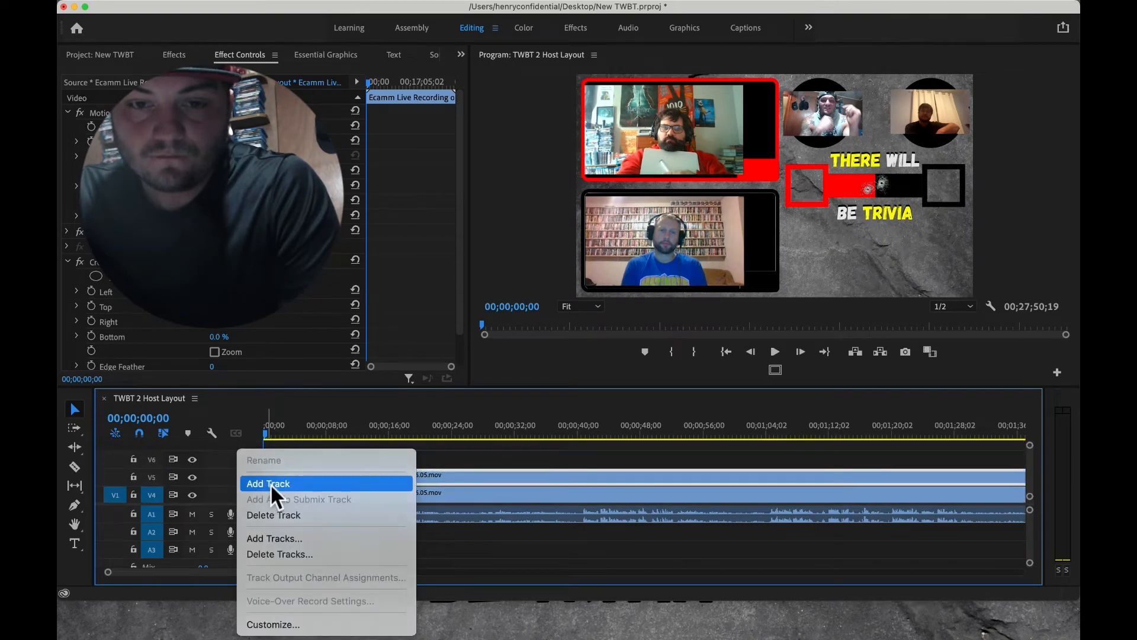
click(270, 483)
scroll(255, 493, up, 2)
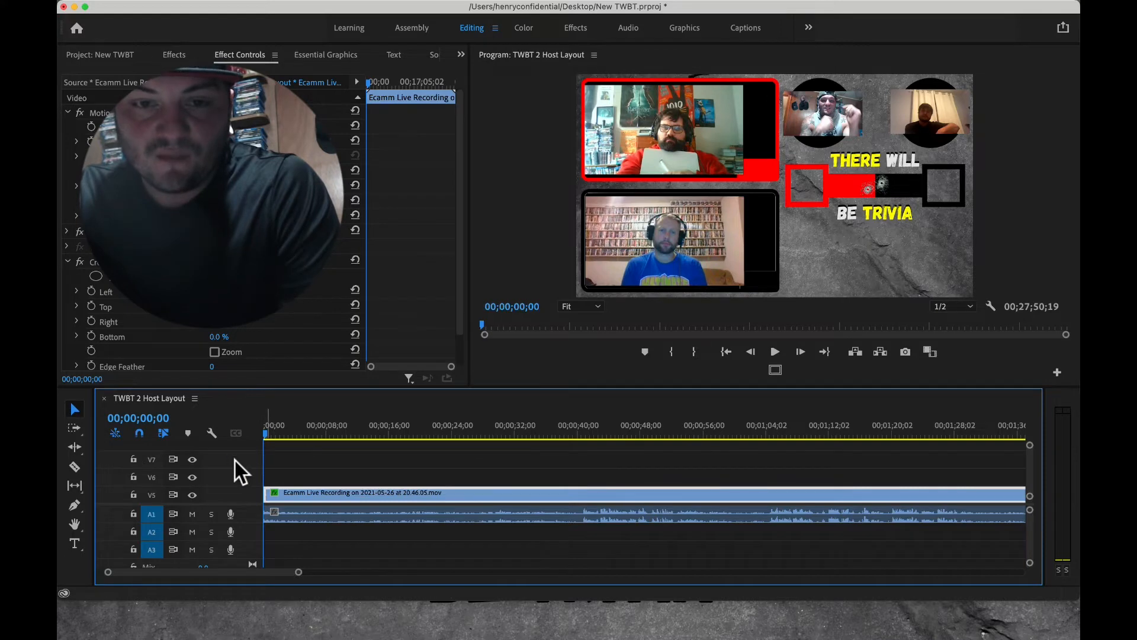
Target track V6, patch the V1 source to it and deselect the V5 clip.
click(148, 478)
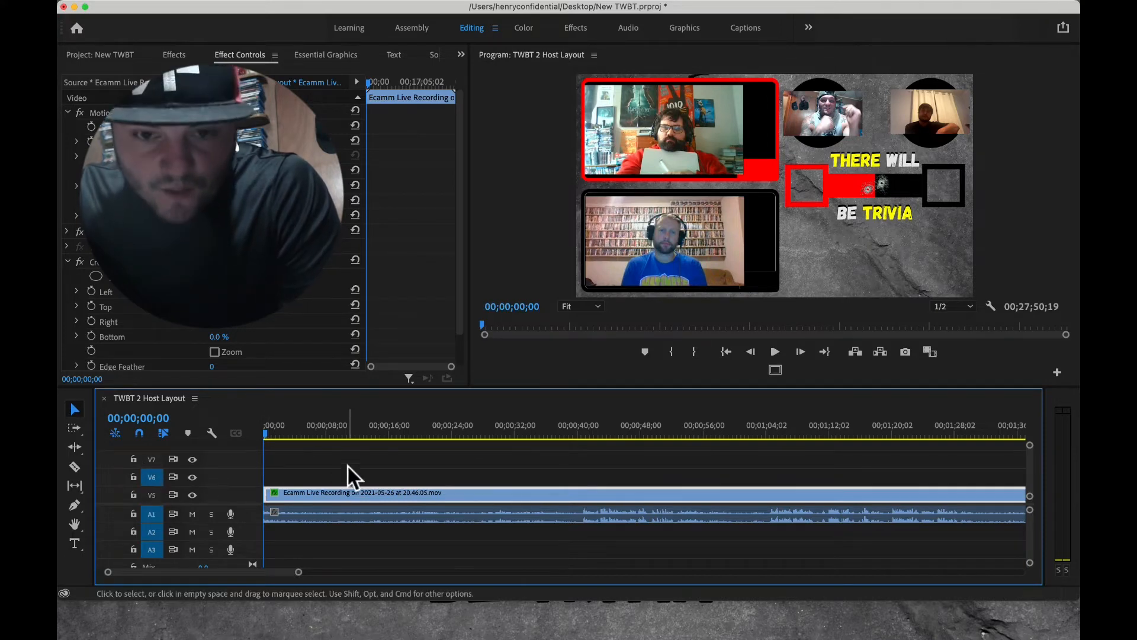
click(114, 477)
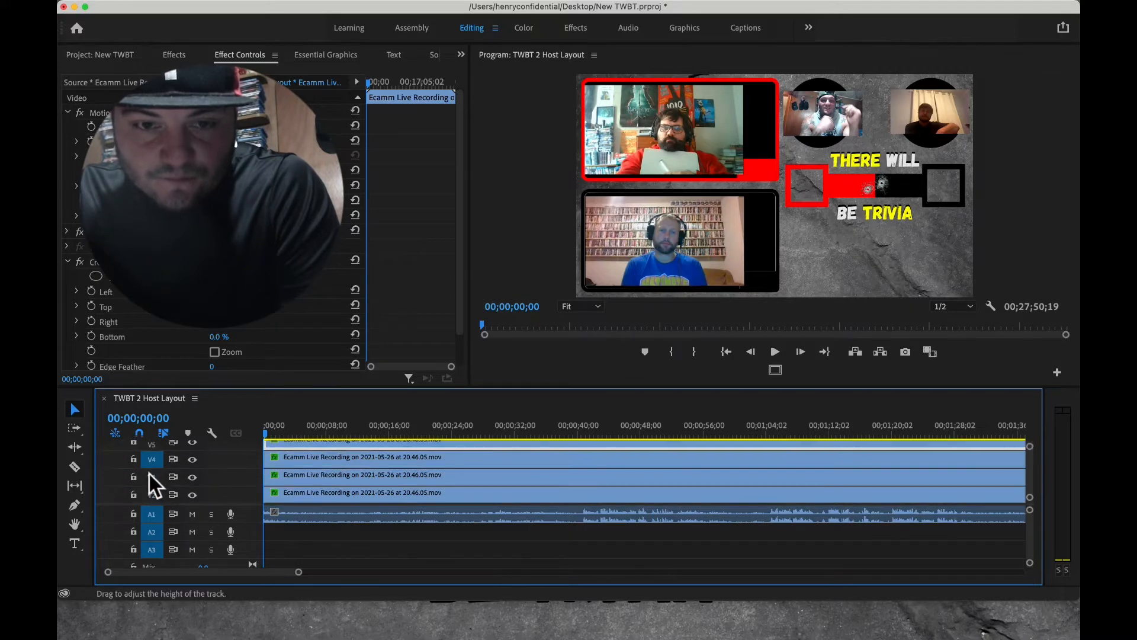
click(287, 478)
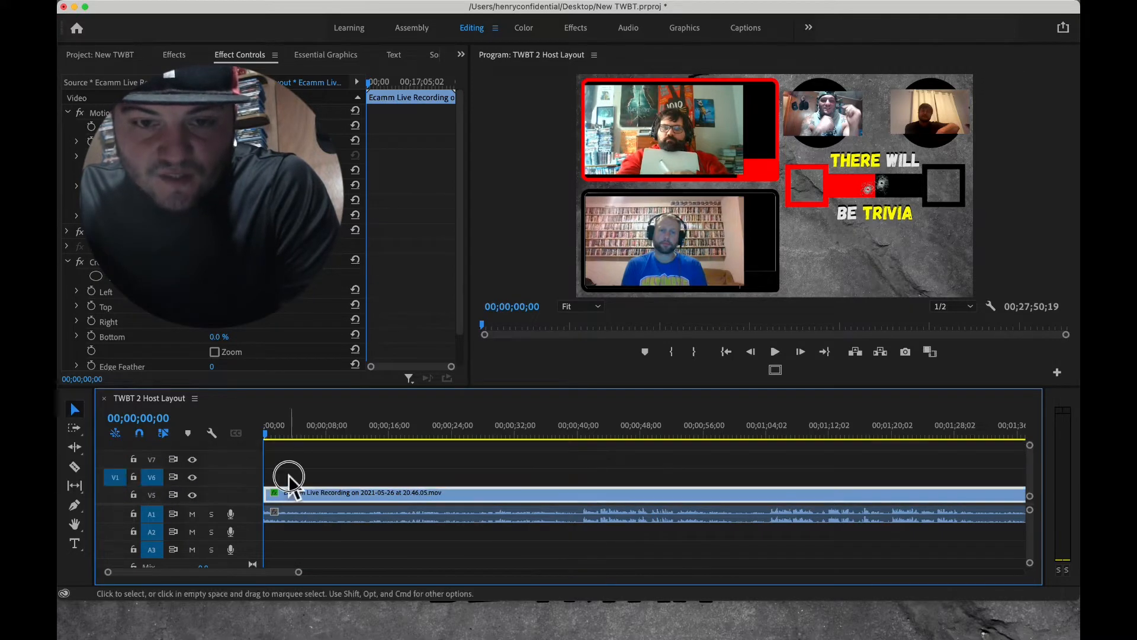
Add a two-line text graphic reading "Question 1:" and "this is where the quedstions go" below the BE TRIVIA title.
click(75, 544)
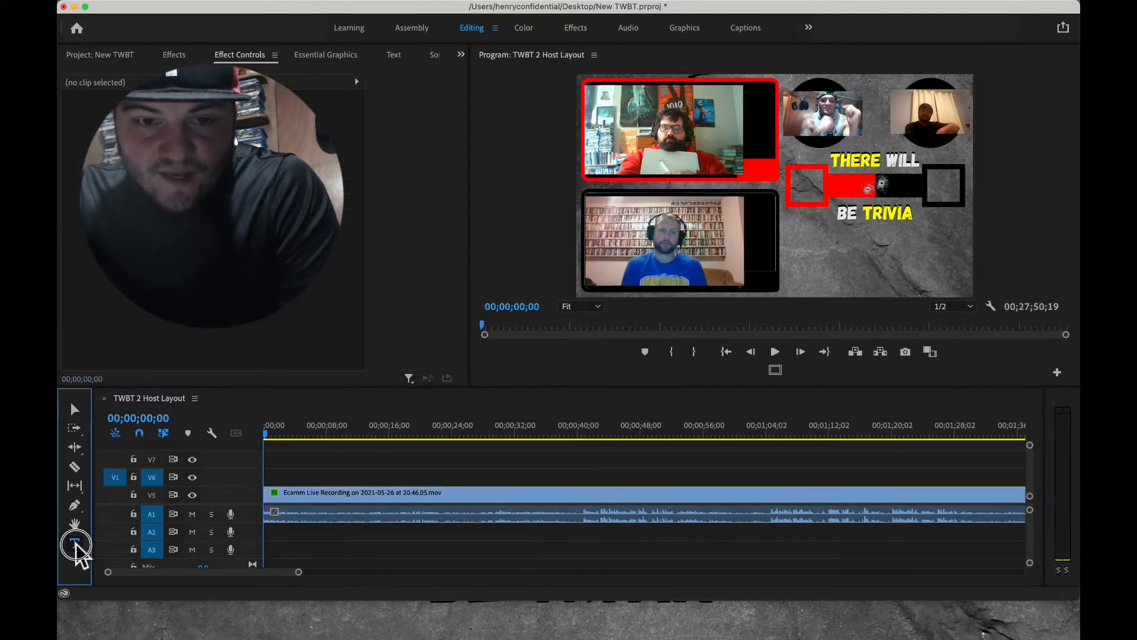
click(835, 244)
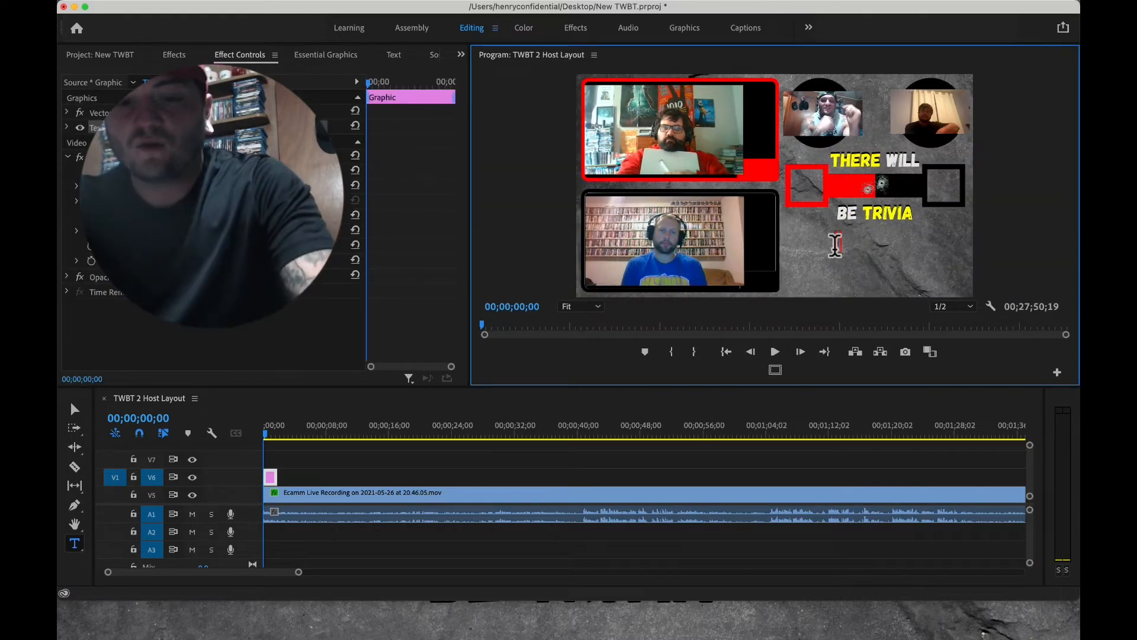
text(Question)
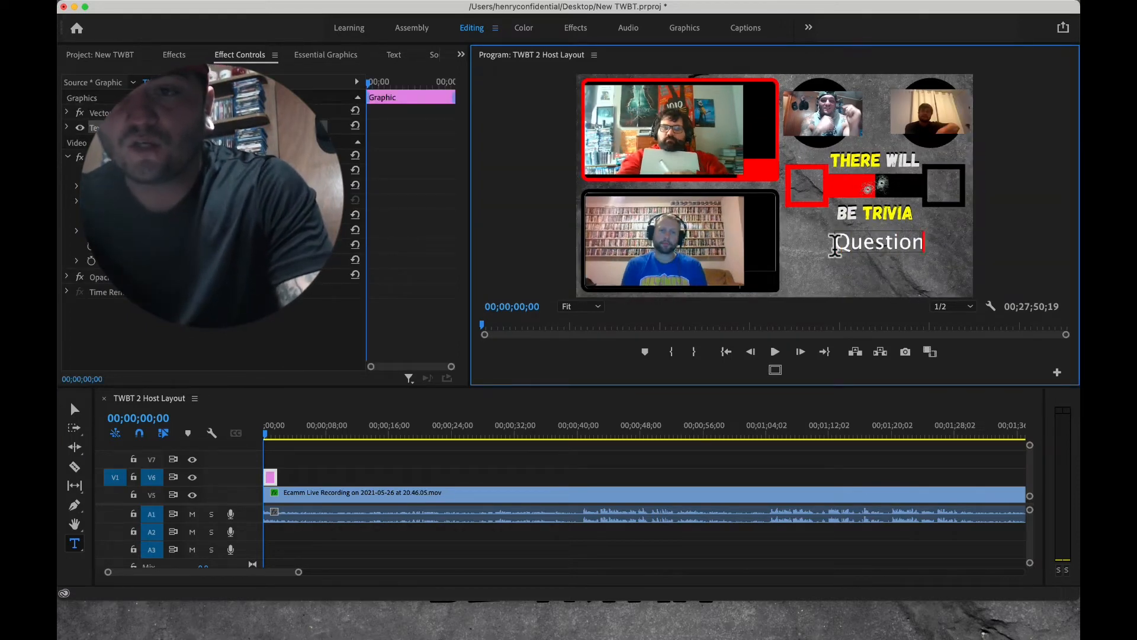
text( 1:)
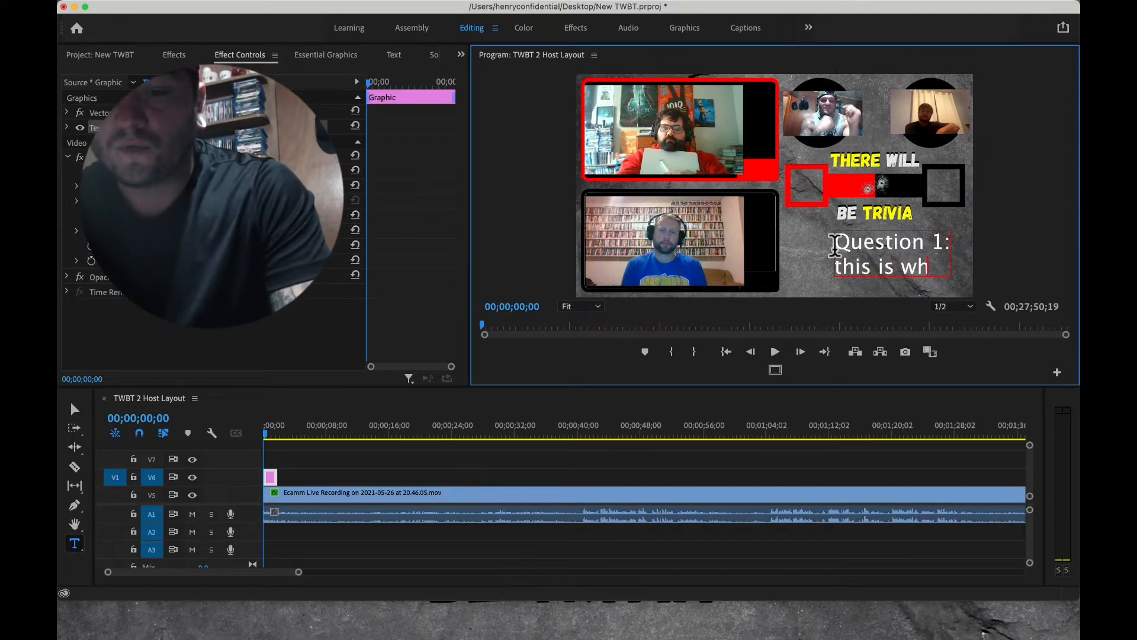
text(uesti)
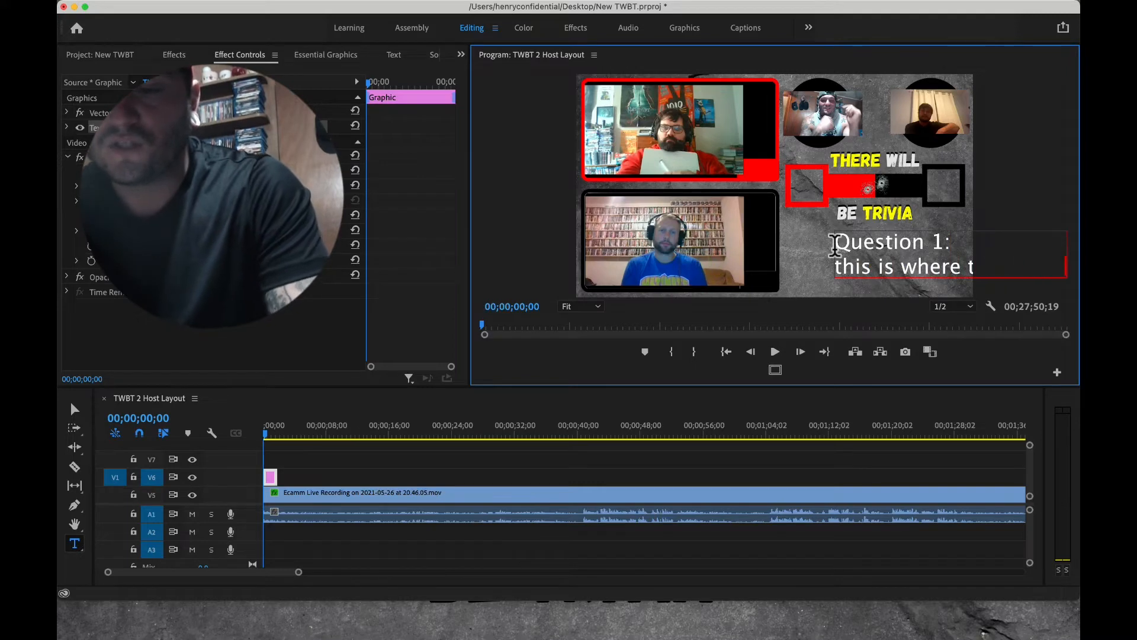
Centre-align the whole question text and try a heavy display font on it.
key(super+a)
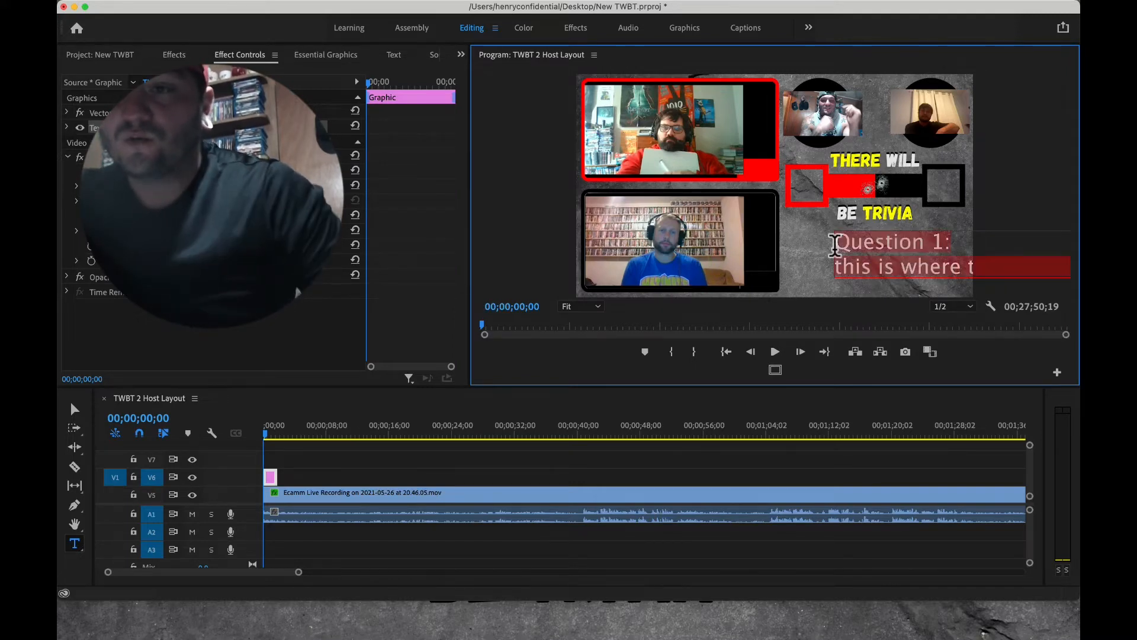
click(66, 156)
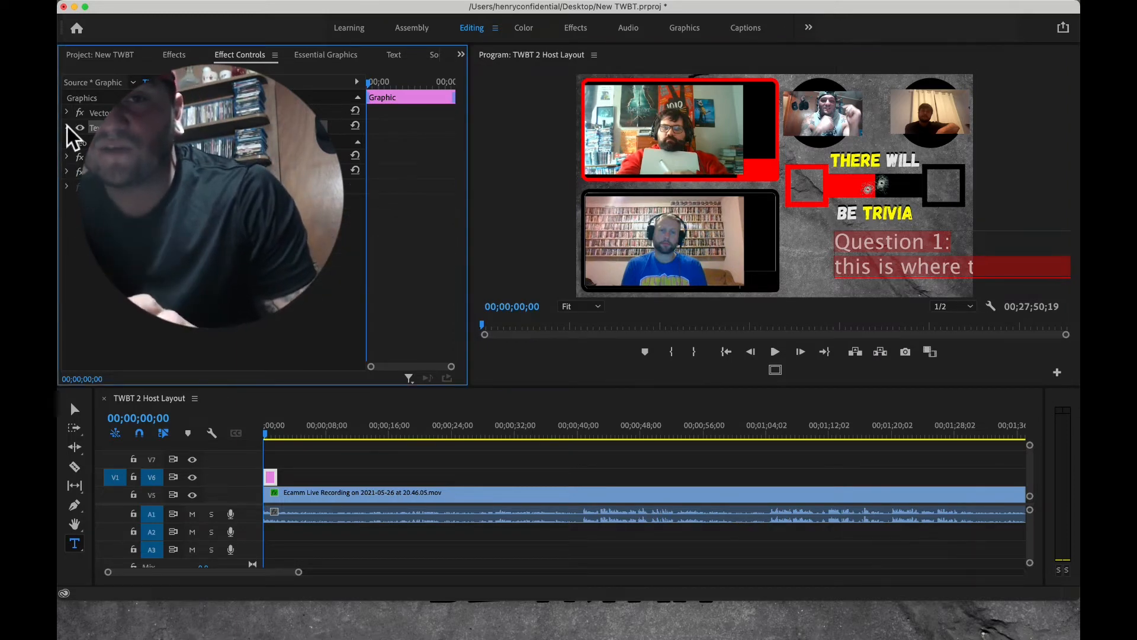
click(66, 128)
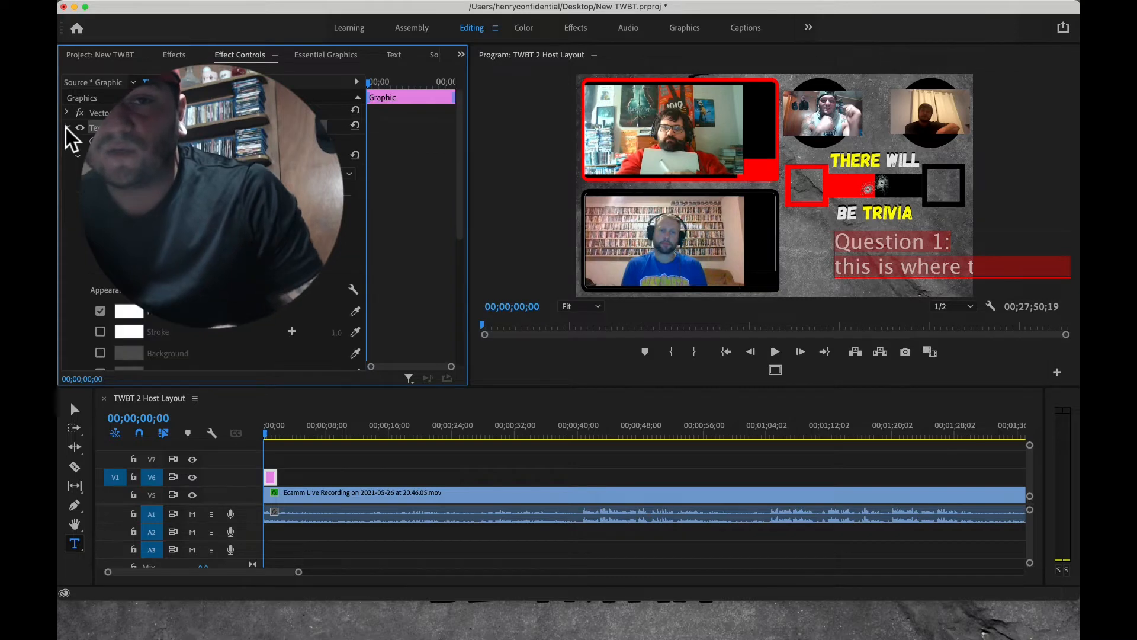
click(350, 173)
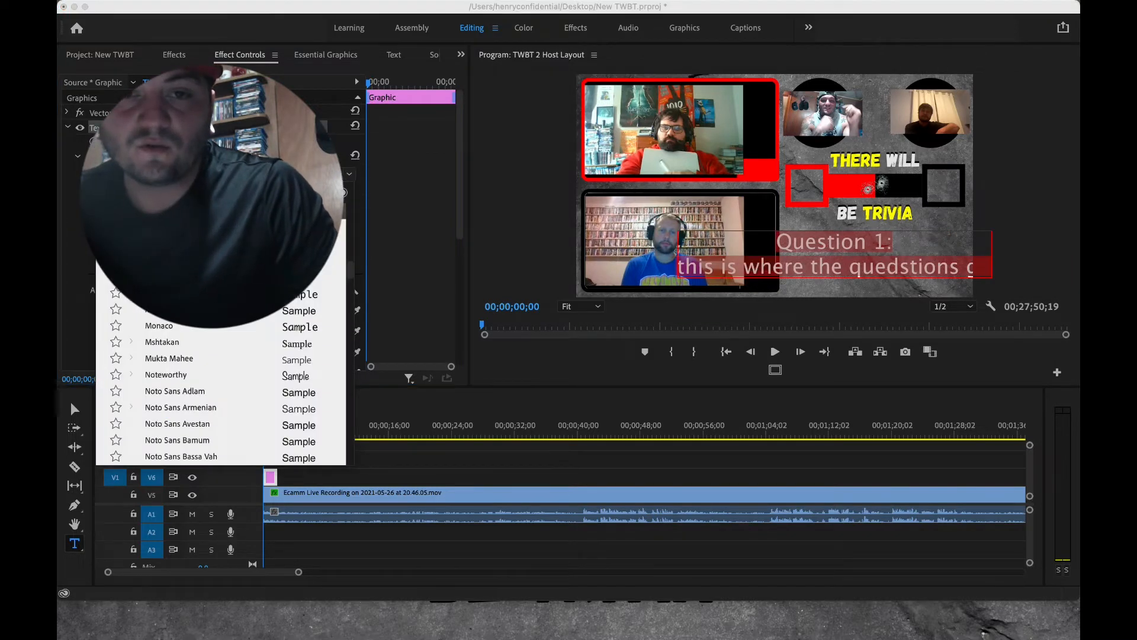
text(su)
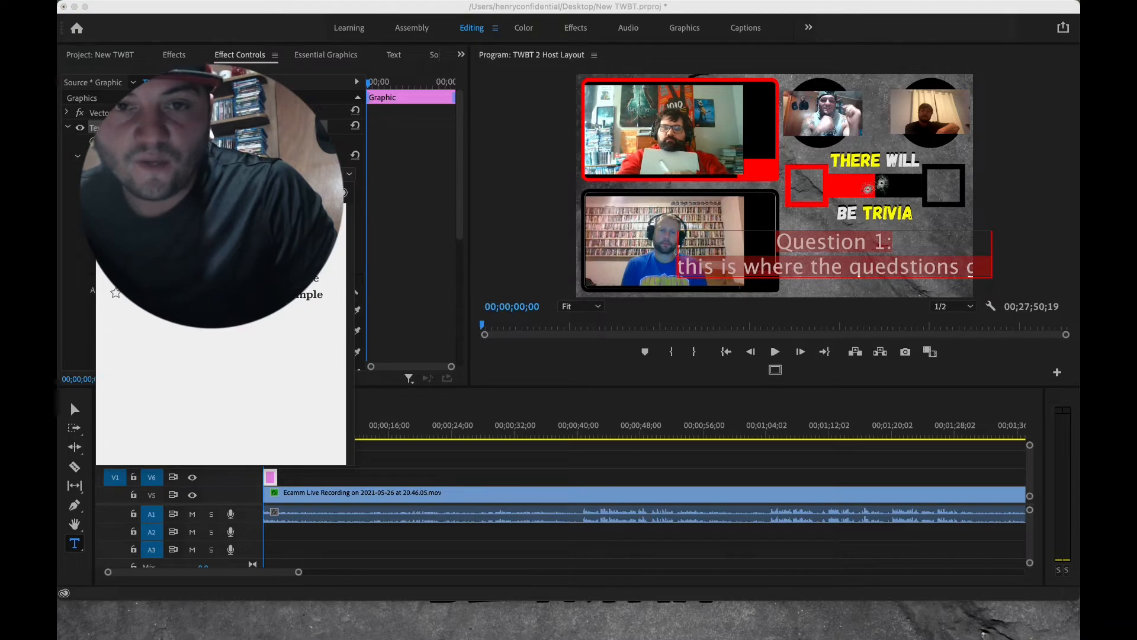
key(Return)
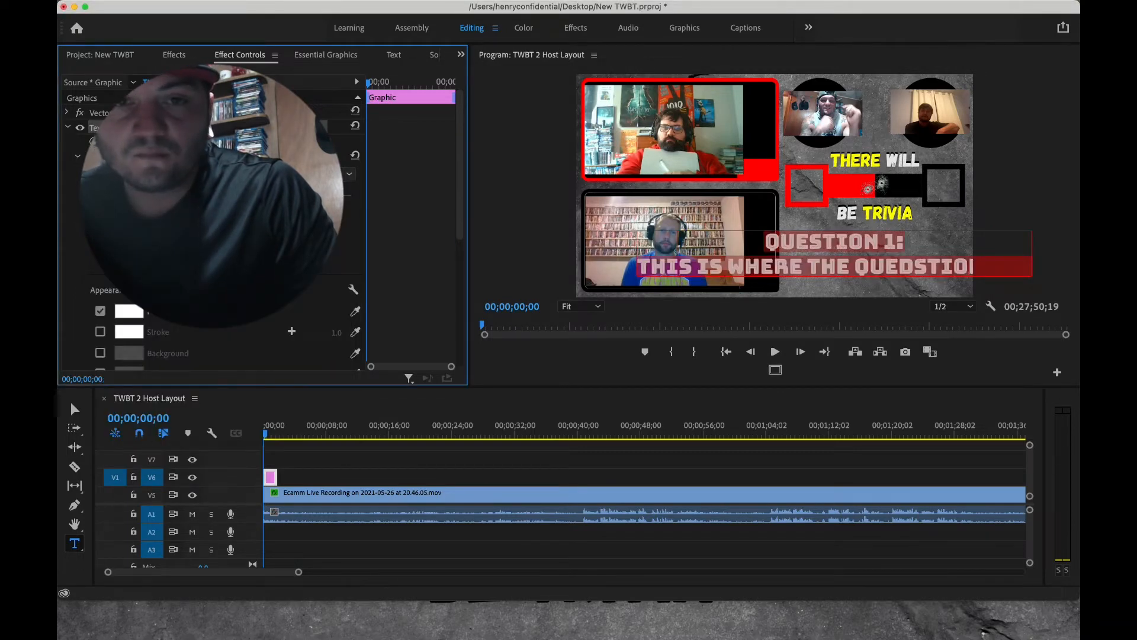
Change the question text to a bold serif font and set it in all caps.
click(350, 174)
key(Return)
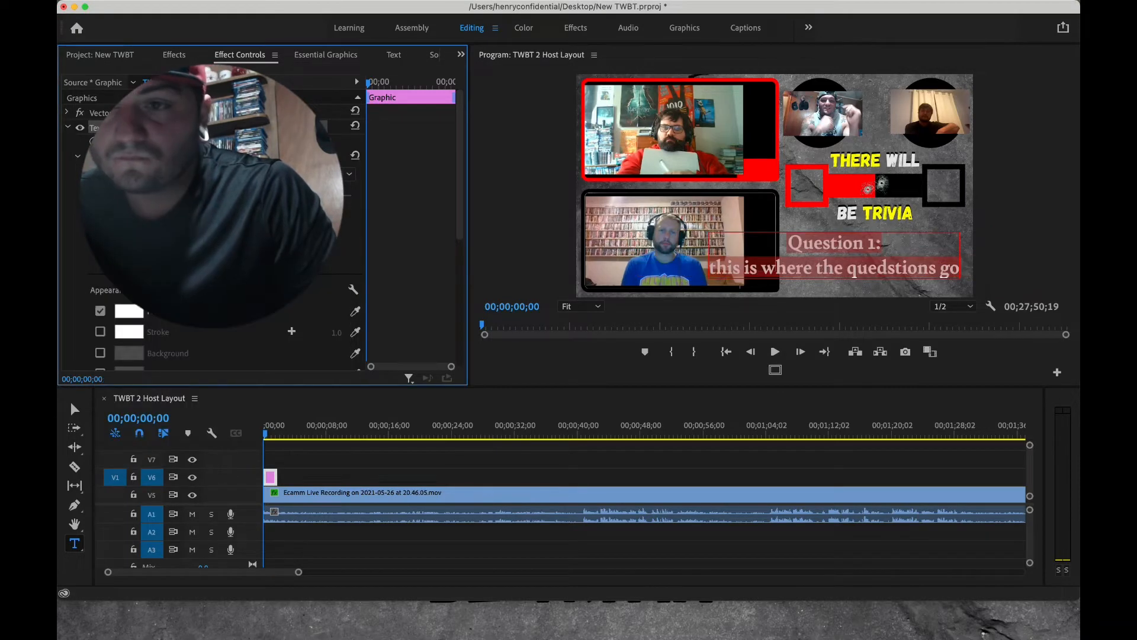
click(140, 254)
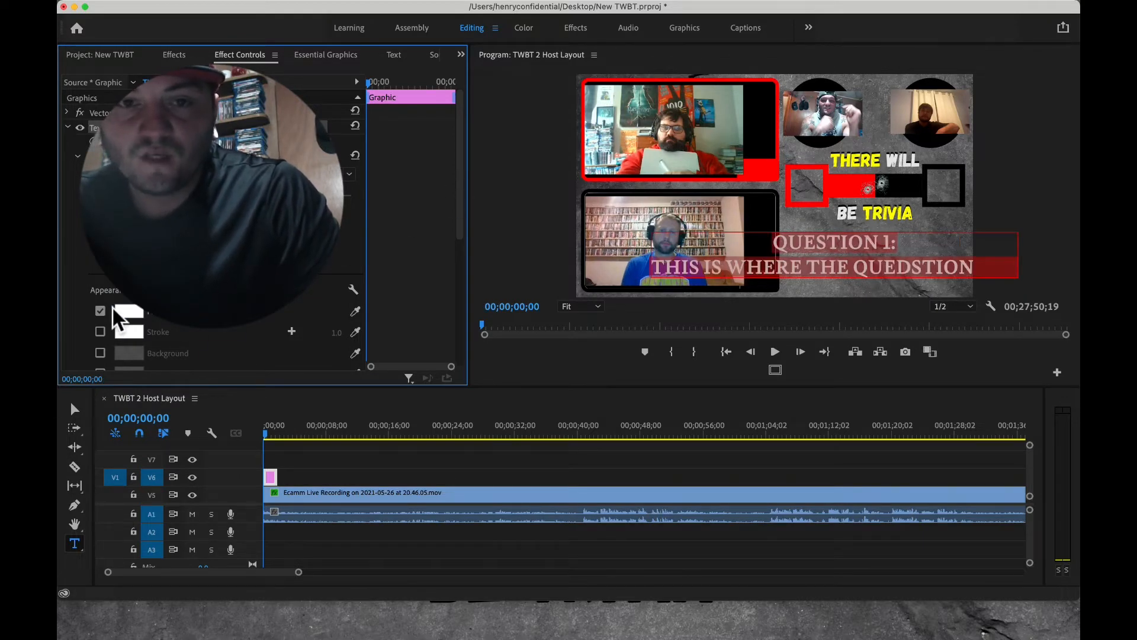
Give the question text a black (000000) stroke with a width of 10.
click(101, 331)
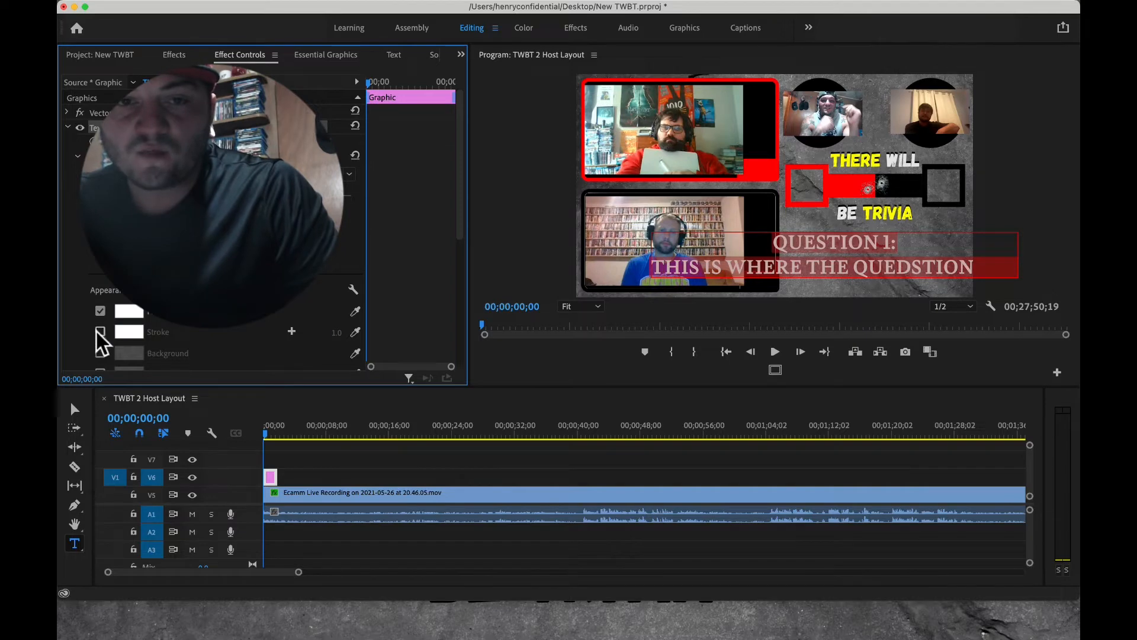
click(129, 331)
click(464, 288)
drag(465, 288, 358, 231)
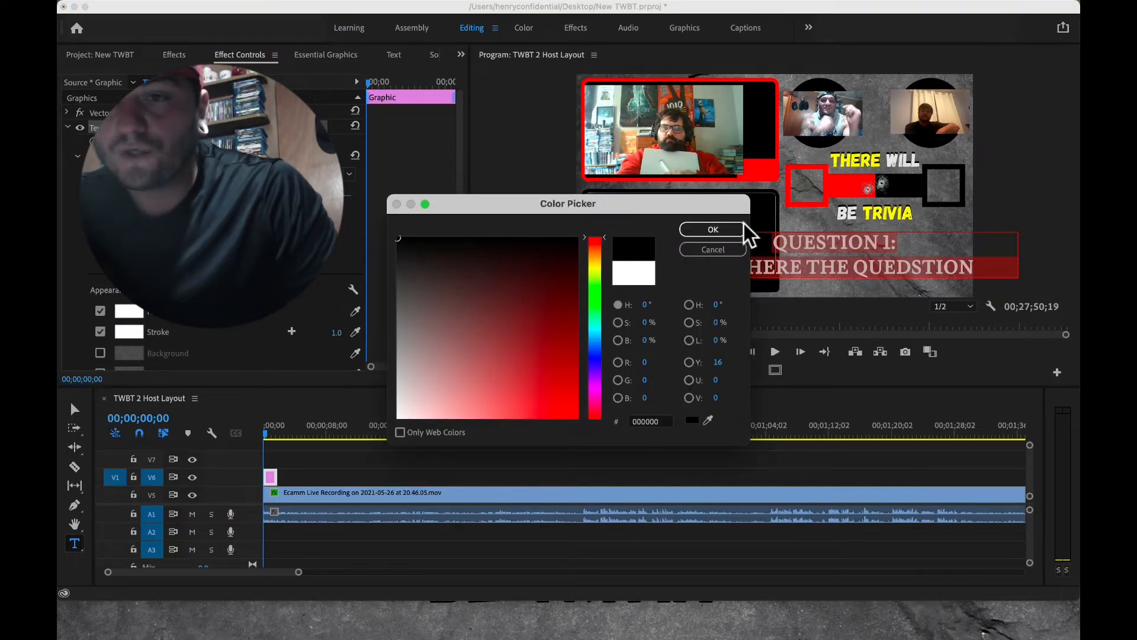
click(713, 229)
click(323, 333)
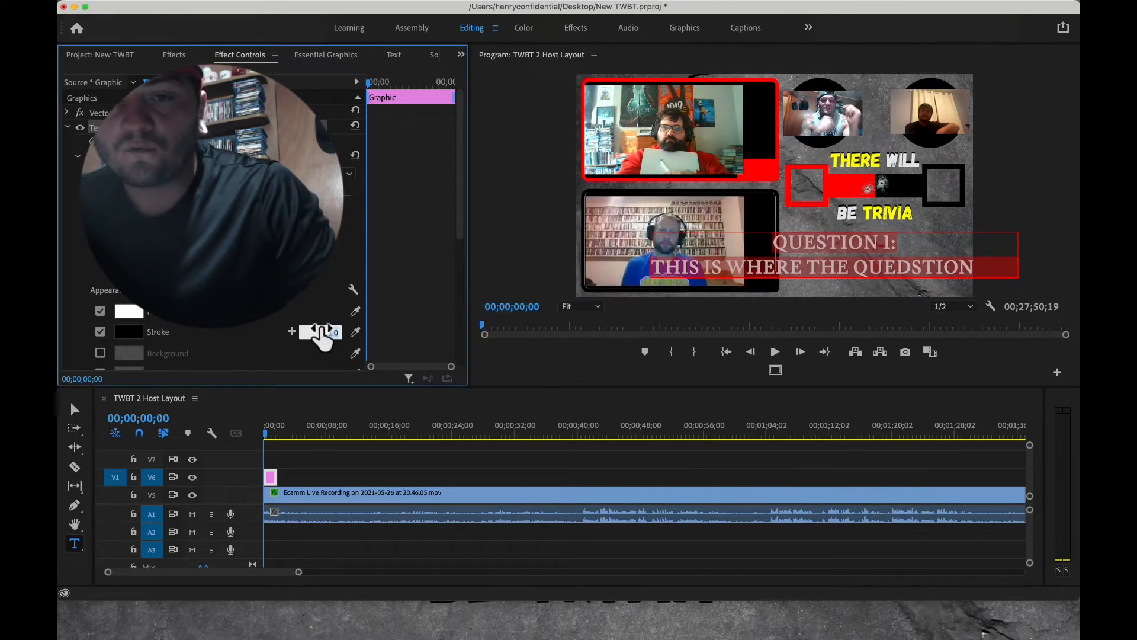
text(10)
key(Return)
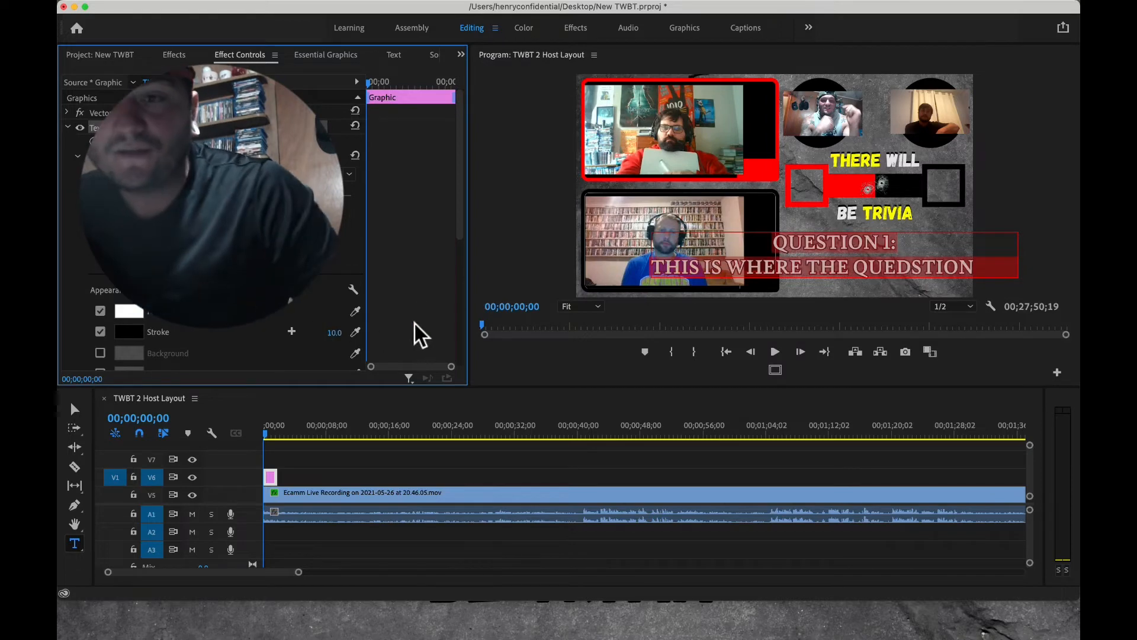
Set the question text's scale to 40 in its transform properties.
drag(461, 195, 437, 305)
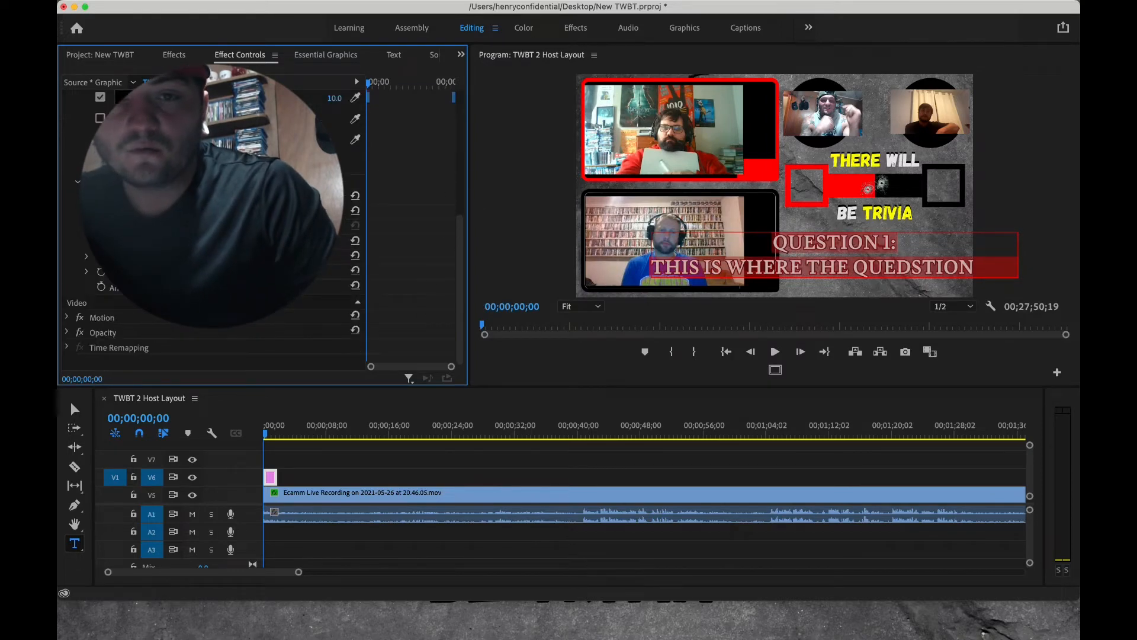
text(40)
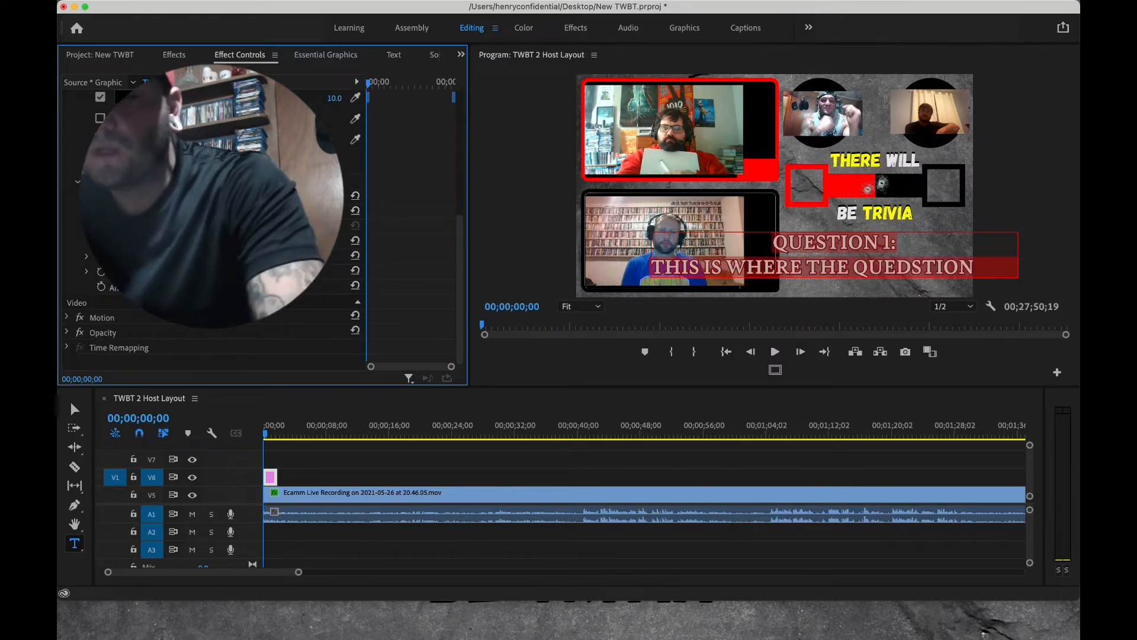
key(Return)
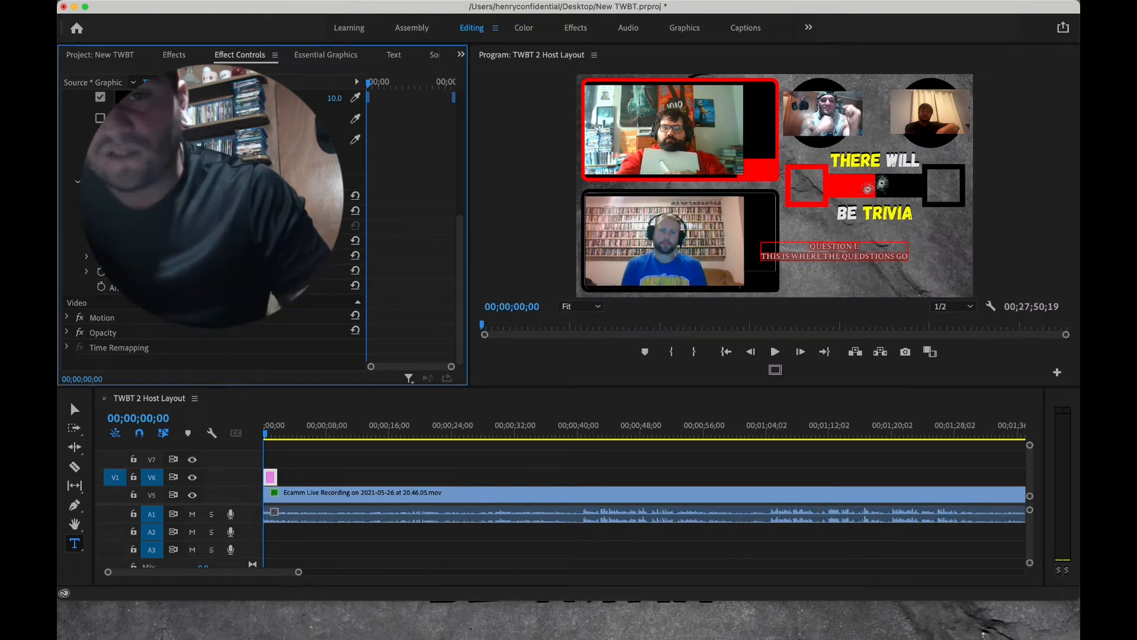
Reposition the question text so it sits centred in the empty area beneath the BE TRIVIA title.
drag(206, 196, 315, 196)
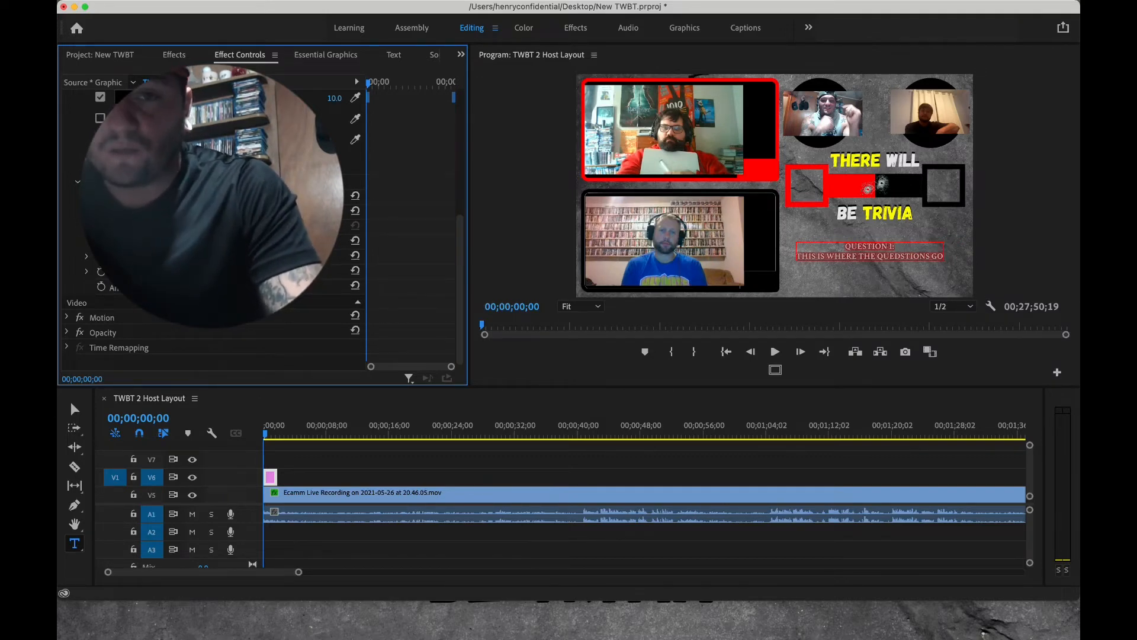
mouse_move(228, 196)
mouse_down()
mouse_move(258, 196)
mouse_move(219, 195)
mouse_move(233, 196)
mouse_up()
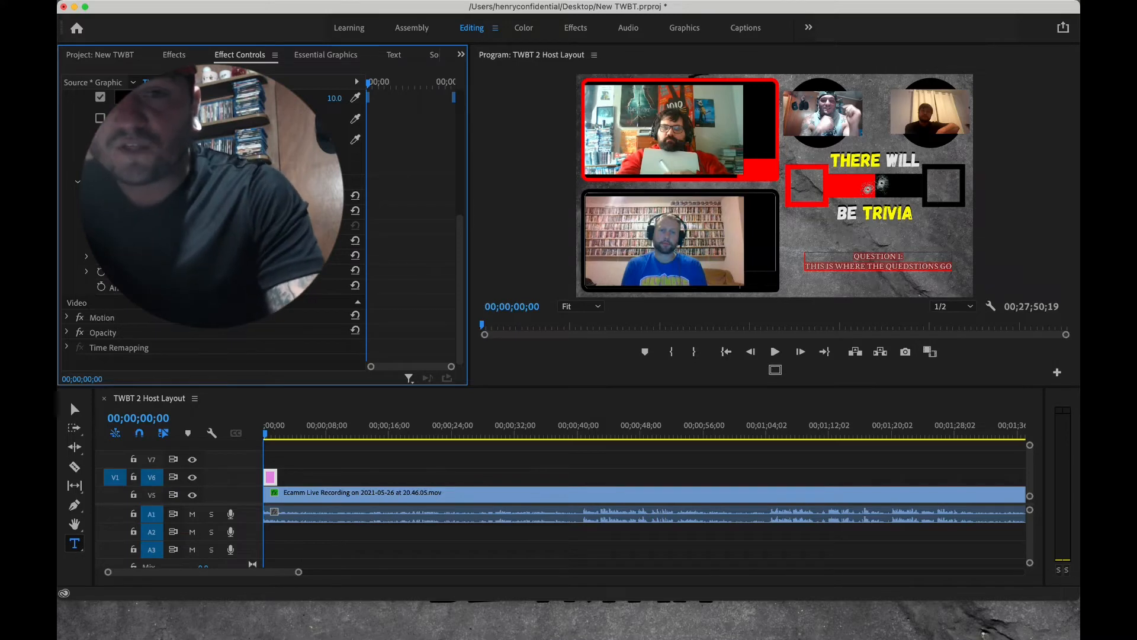
drag(201, 195, 220, 196)
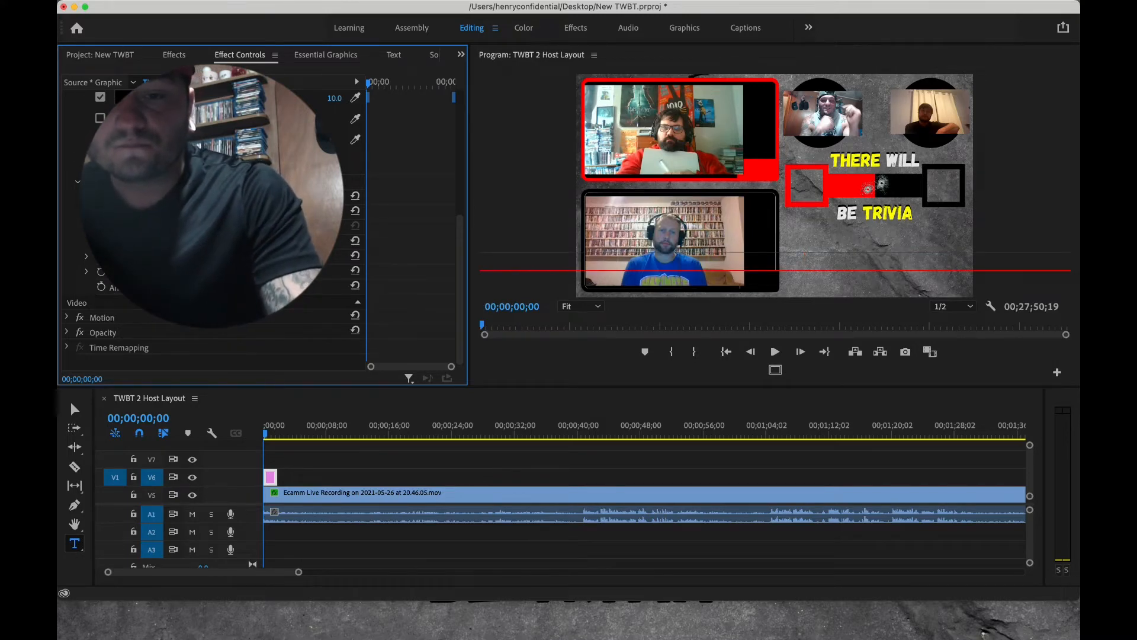
key(super+z)
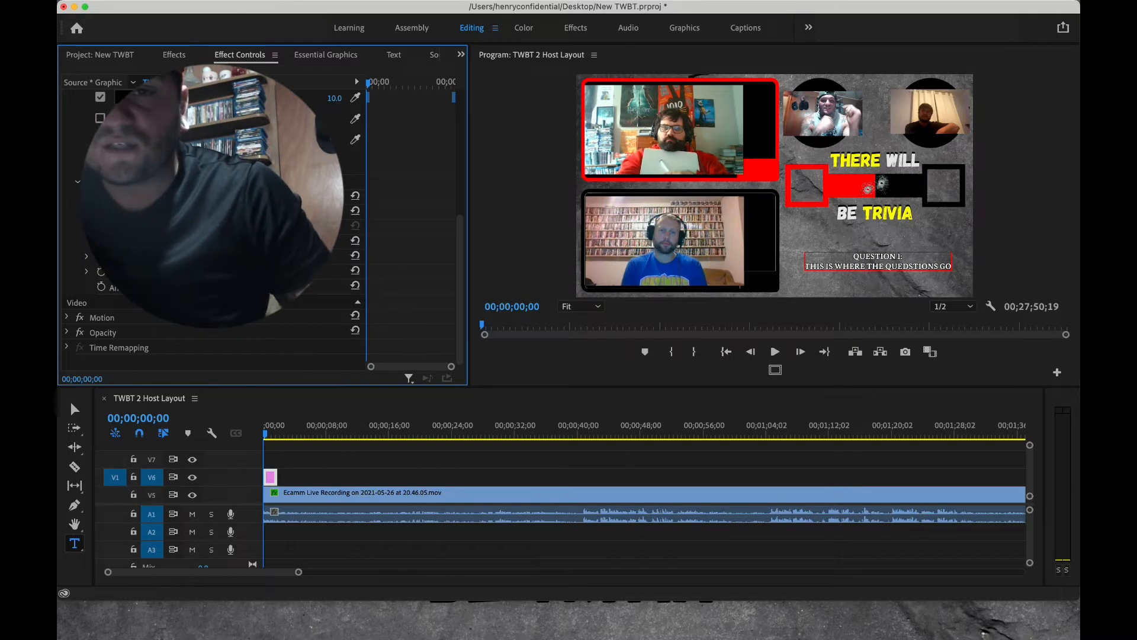
mouse_move(201, 195)
mouse_down()
mouse_move(187, 195)
mouse_move(219, 196)
mouse_move(187, 196)
mouse_move(197, 195)
mouse_up()
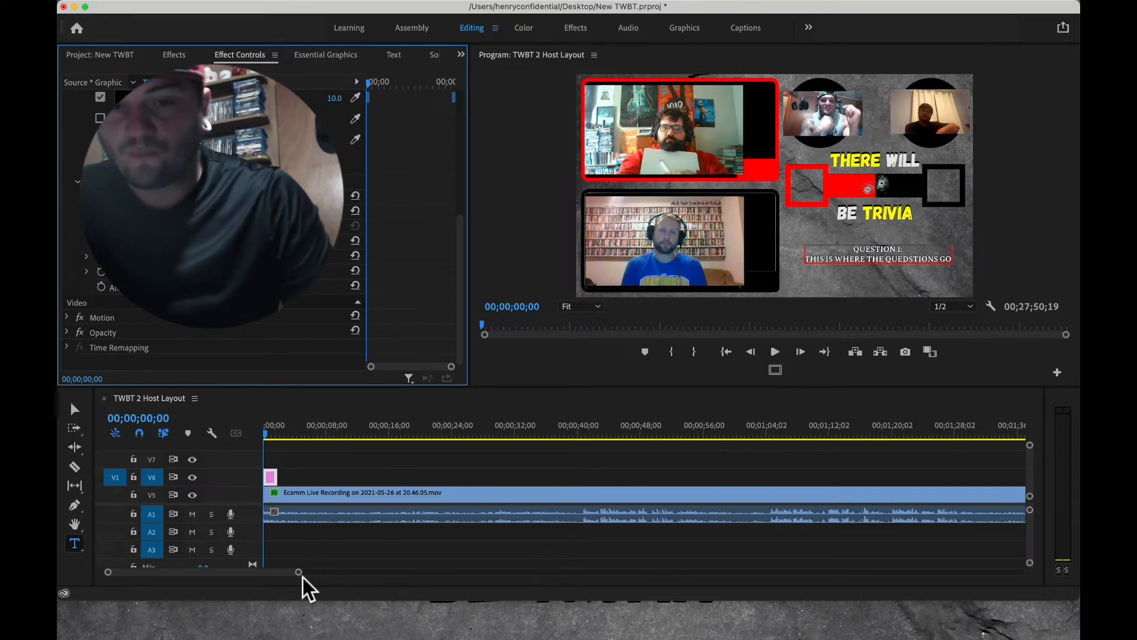
Extend the question text clip on V6 to the full length of the recording below it.
drag(298, 572, 953, 573)
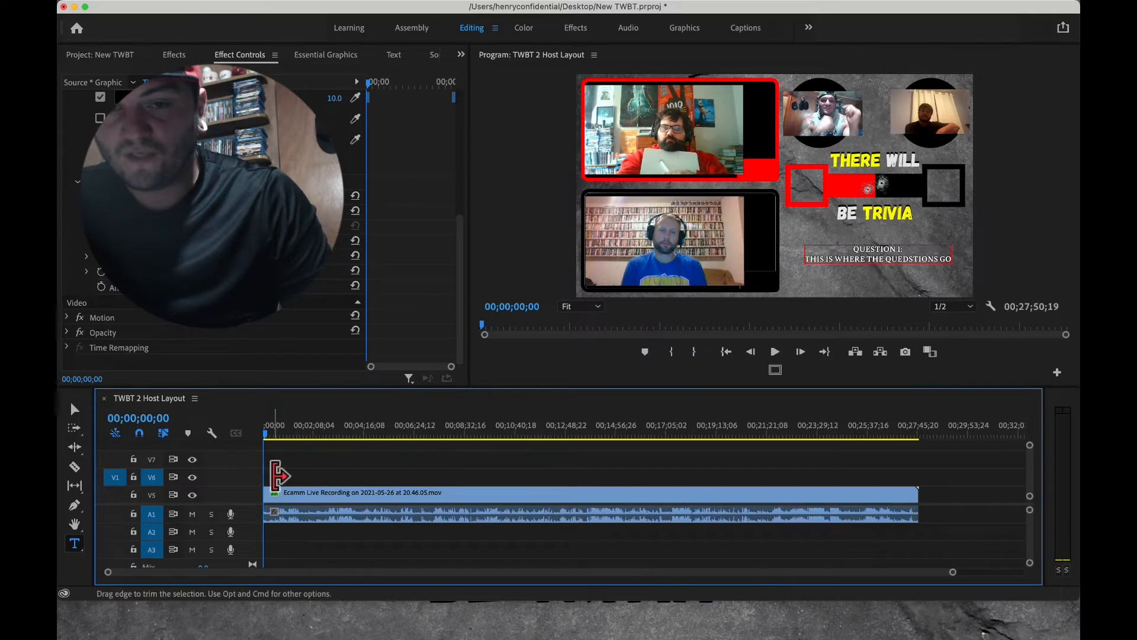
drag(275, 474, 936, 474)
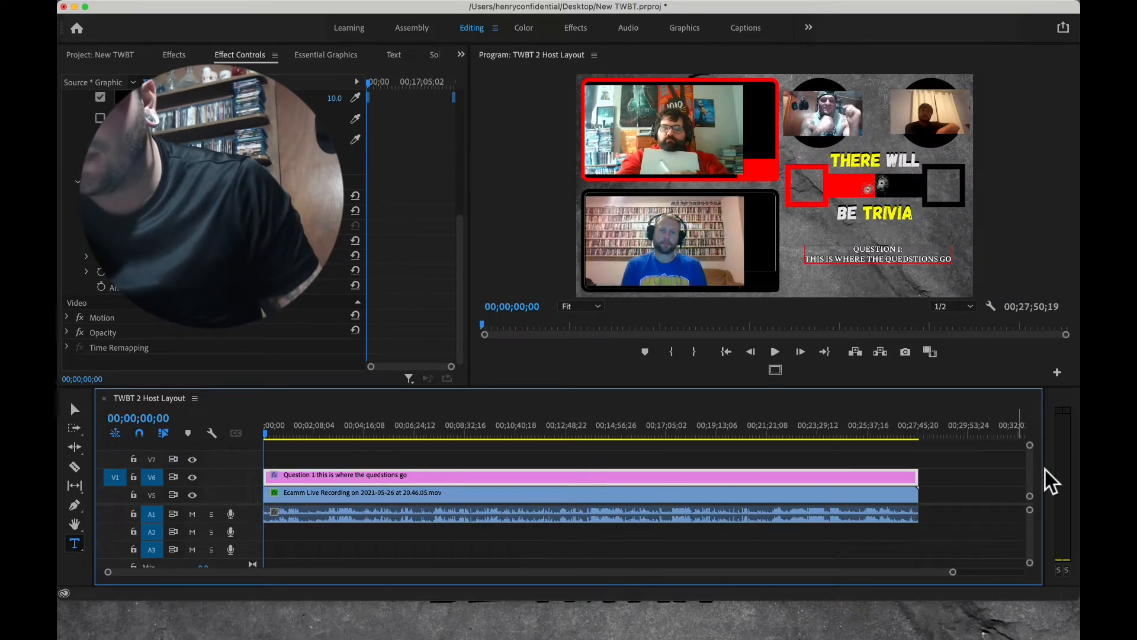
mouse_move(918, 475)
mouse_down()
mouse_move(845, 477)
mouse_move(918, 476)
mouse_up()
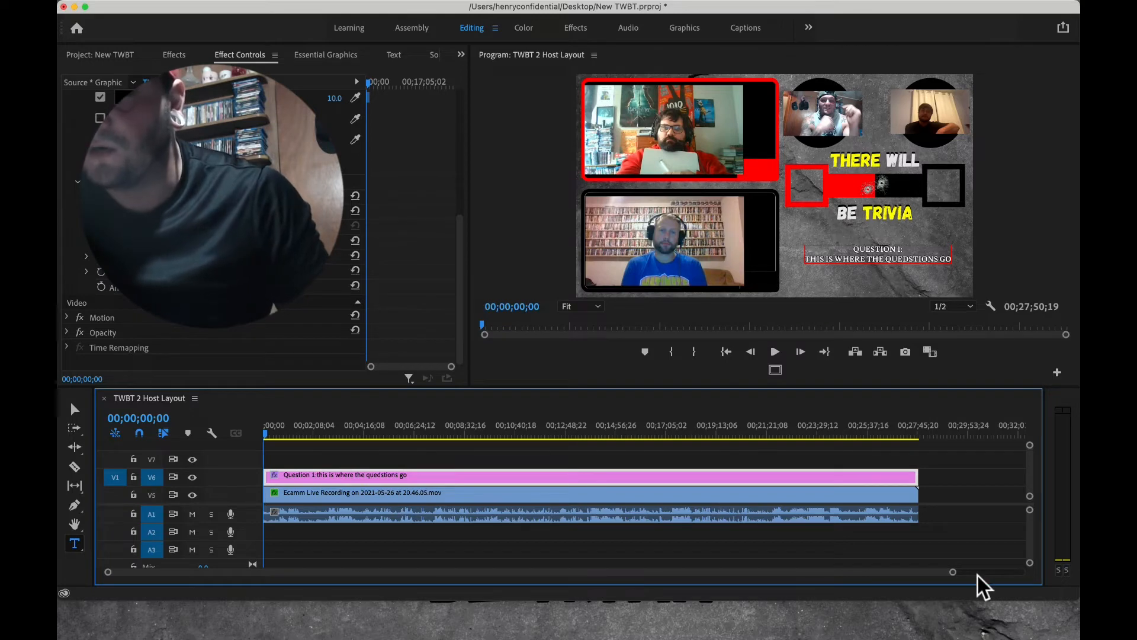
Add a text graphic on track V7 with a "00" score at the red scoreboard box and another "00" at the black box.
drag(953, 571, 569, 561)
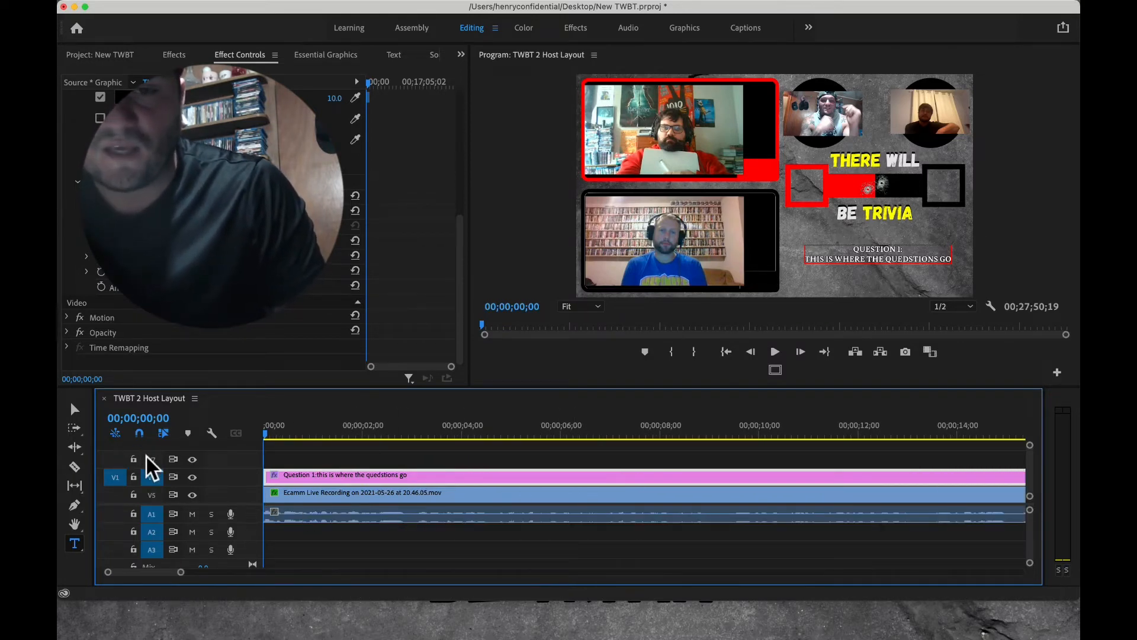
click(112, 458)
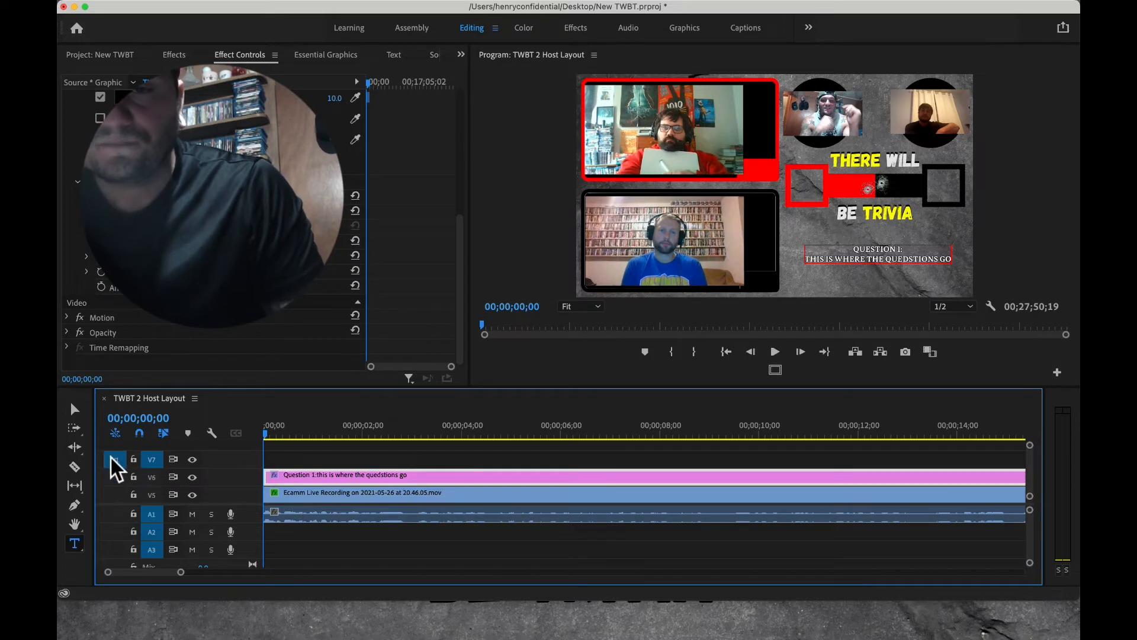
click(286, 456)
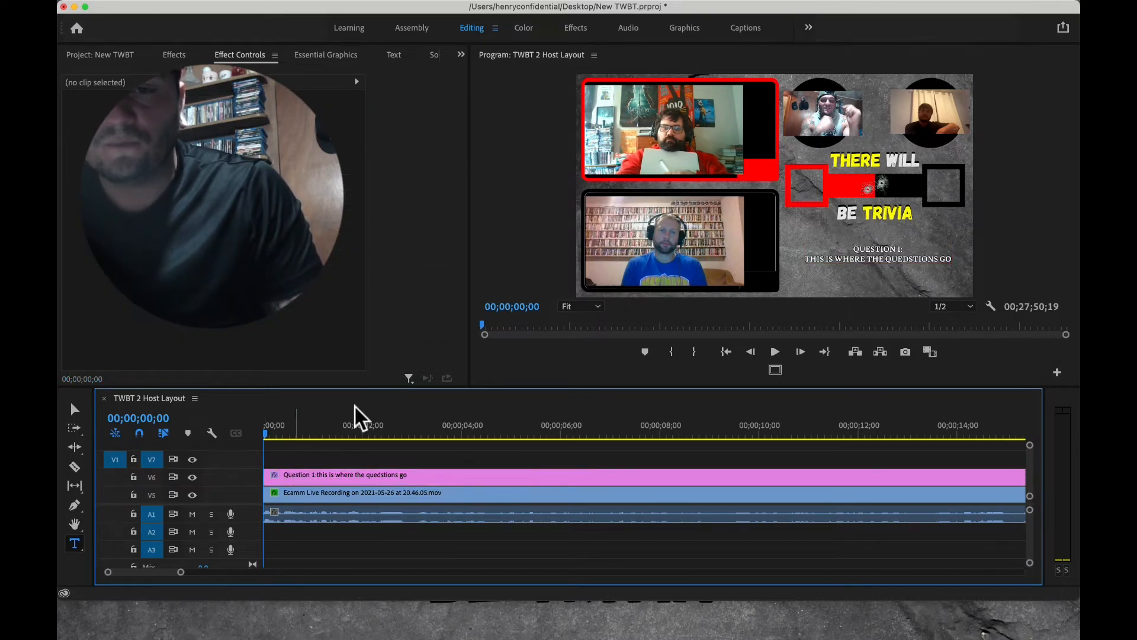
click(808, 184)
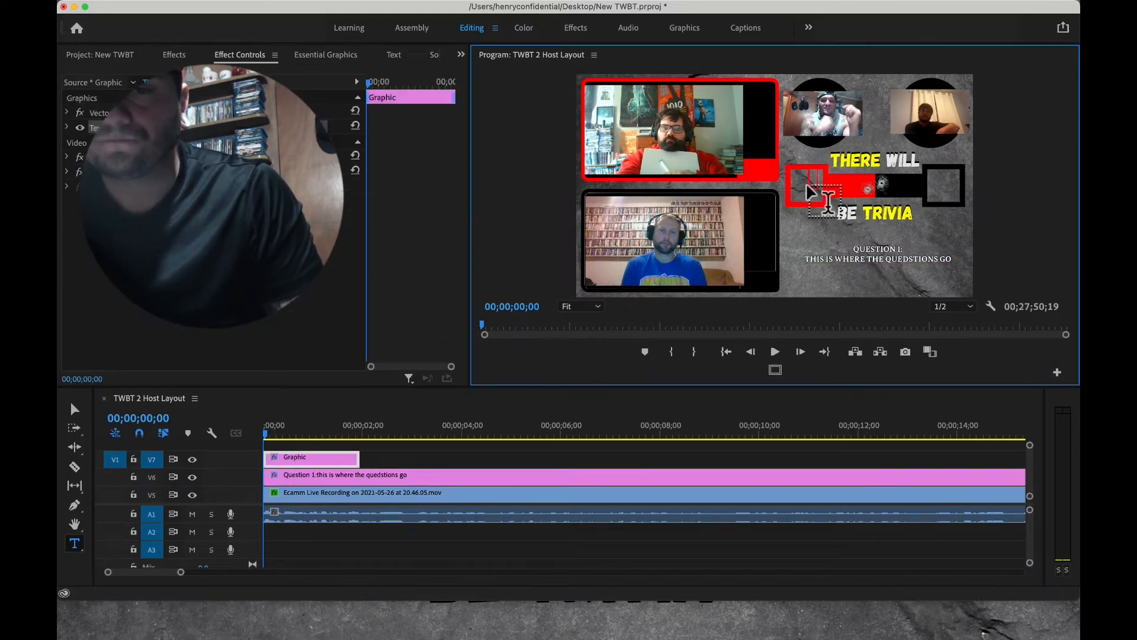
text(00)
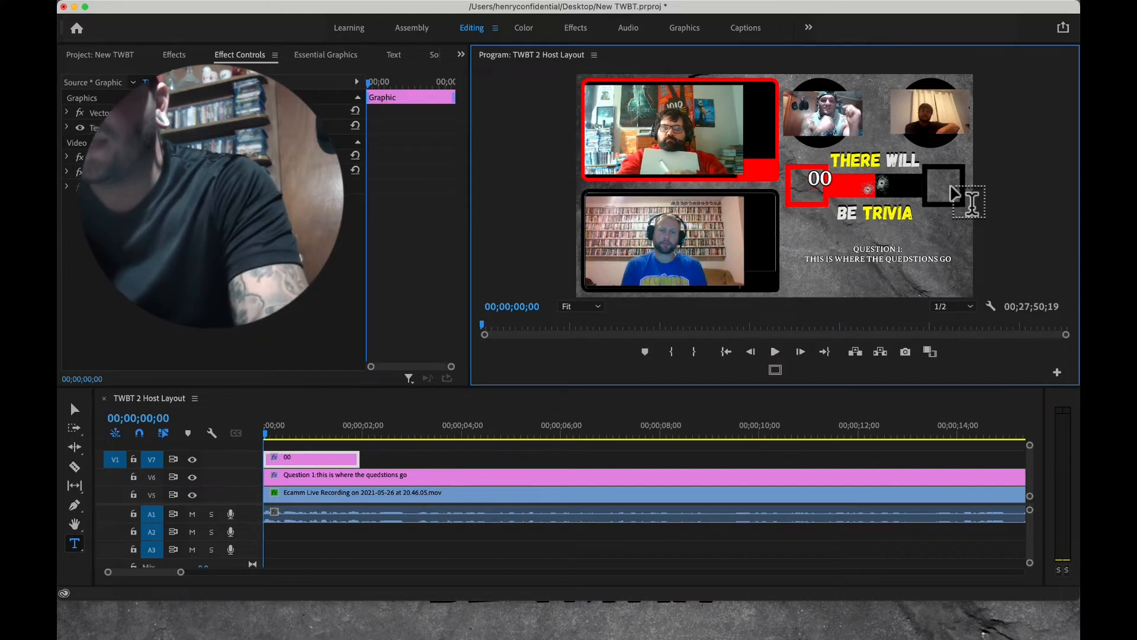
text(00)
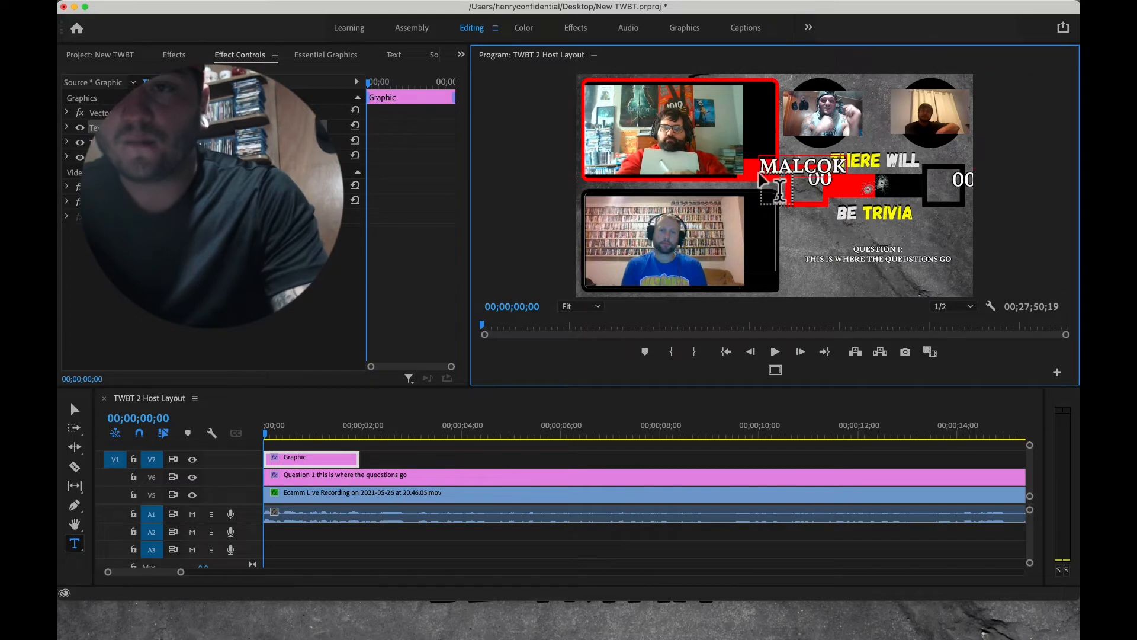
Add each contestant's first name in capitals as text beside the red-framed and black-framed videos.
key(BackSpace)
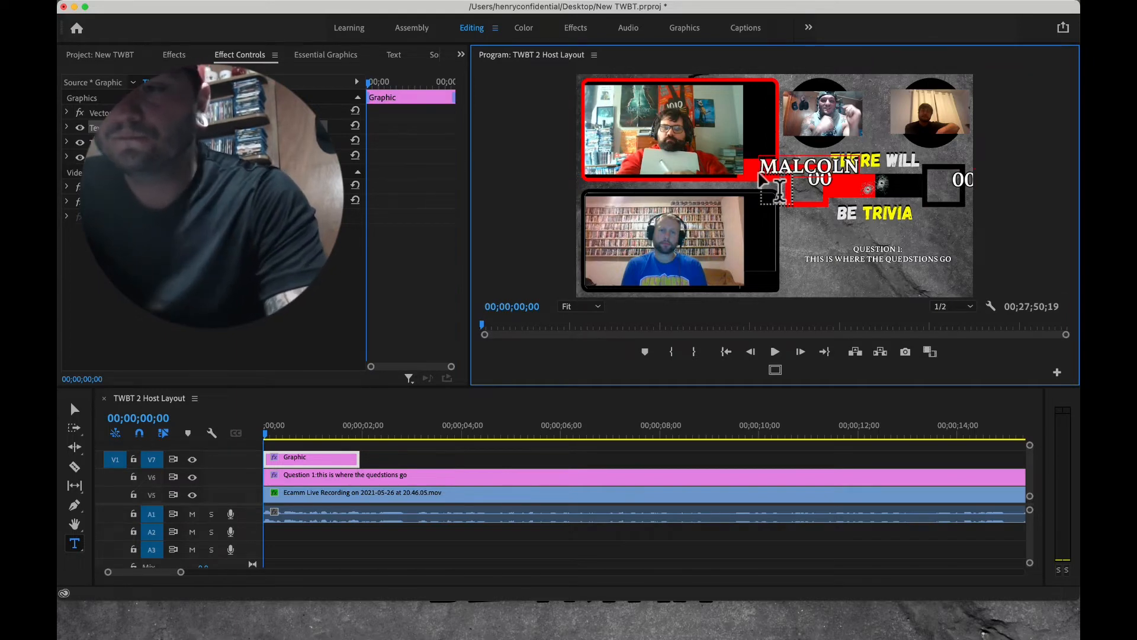
click(765, 279)
text(RUSSELL)
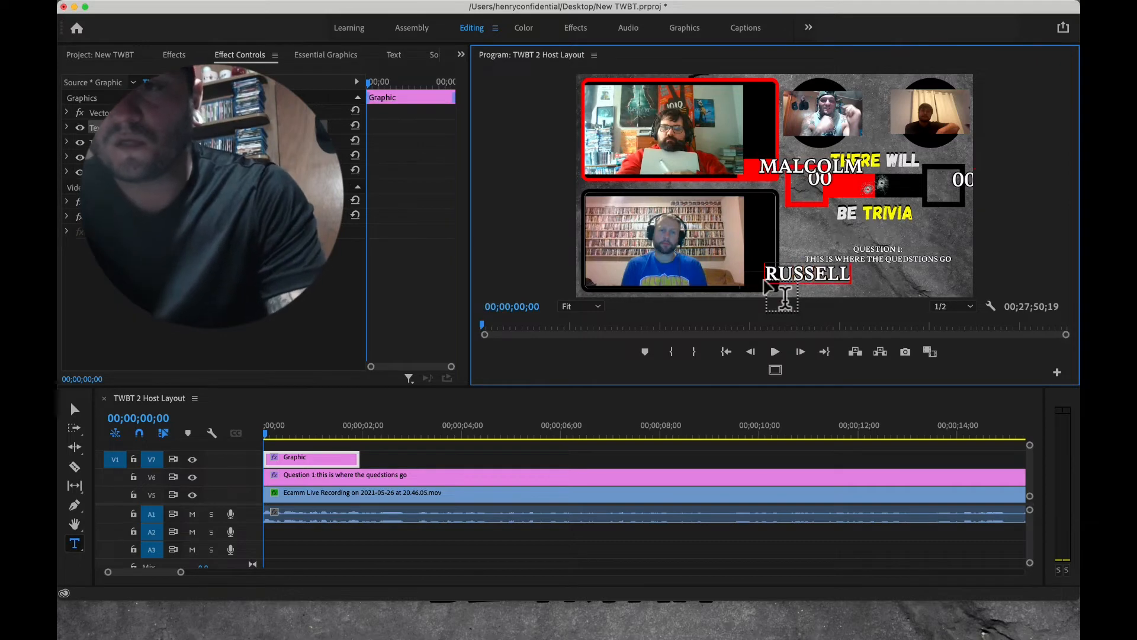
Centre-align the lower contestant's name, scale it down and place it in the lower-right corner of the black video frame.
key(super+a)
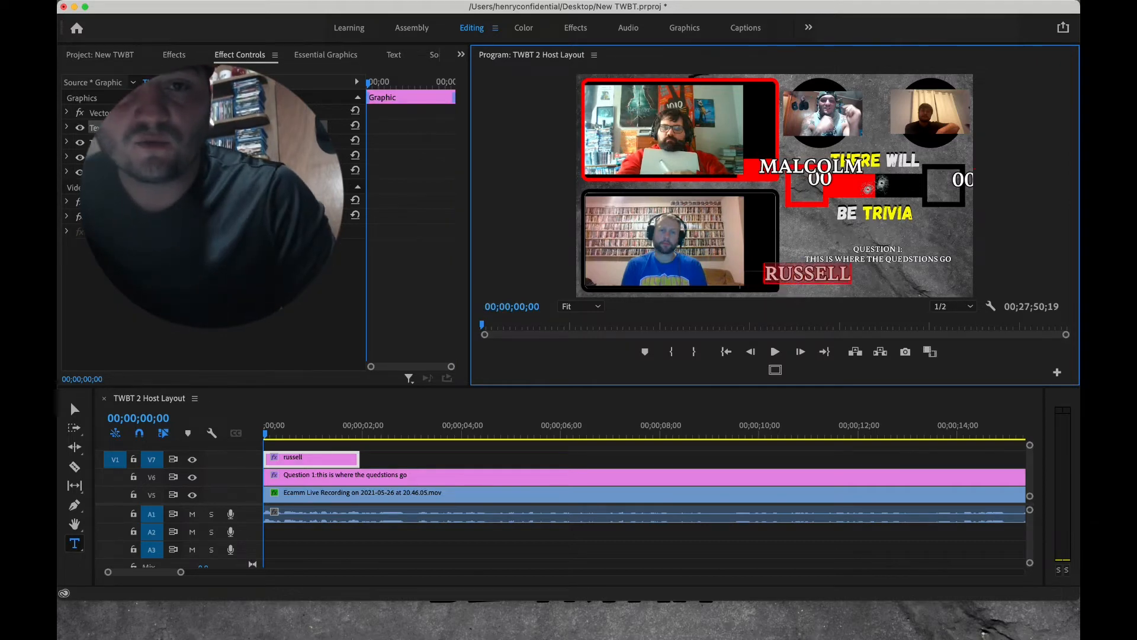
click(67, 127)
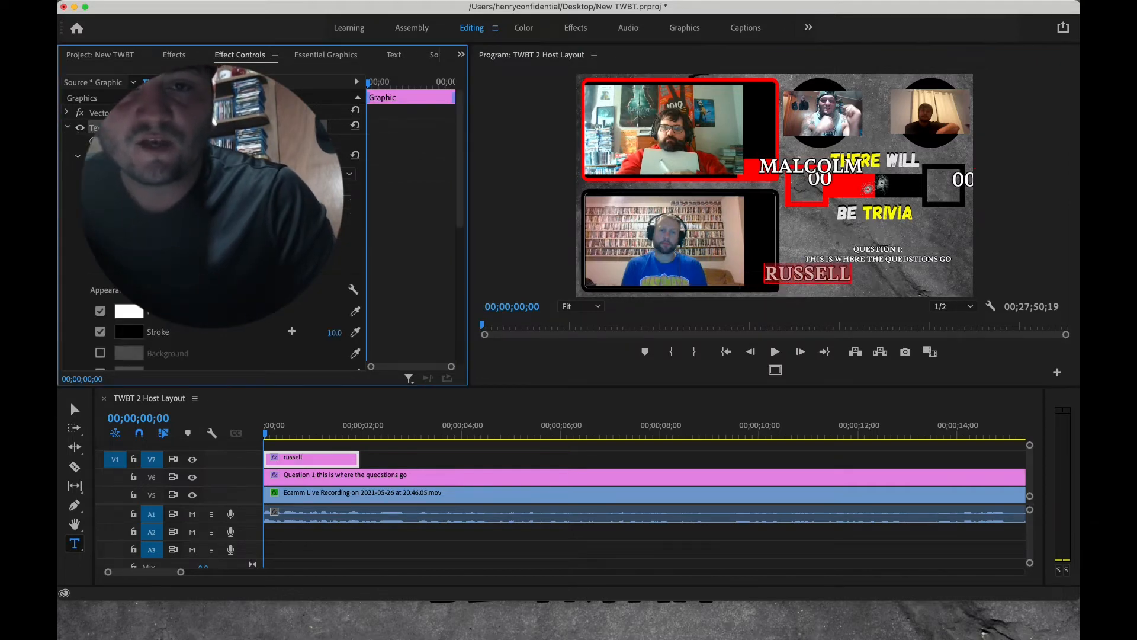
click(120, 215)
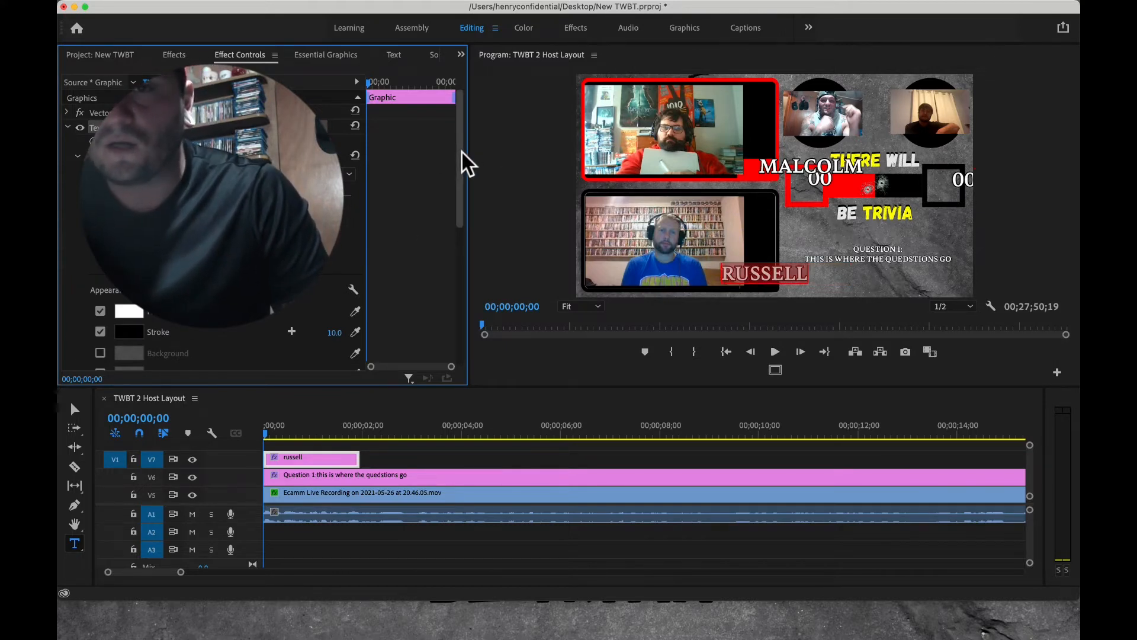
drag(462, 151, 463, 273)
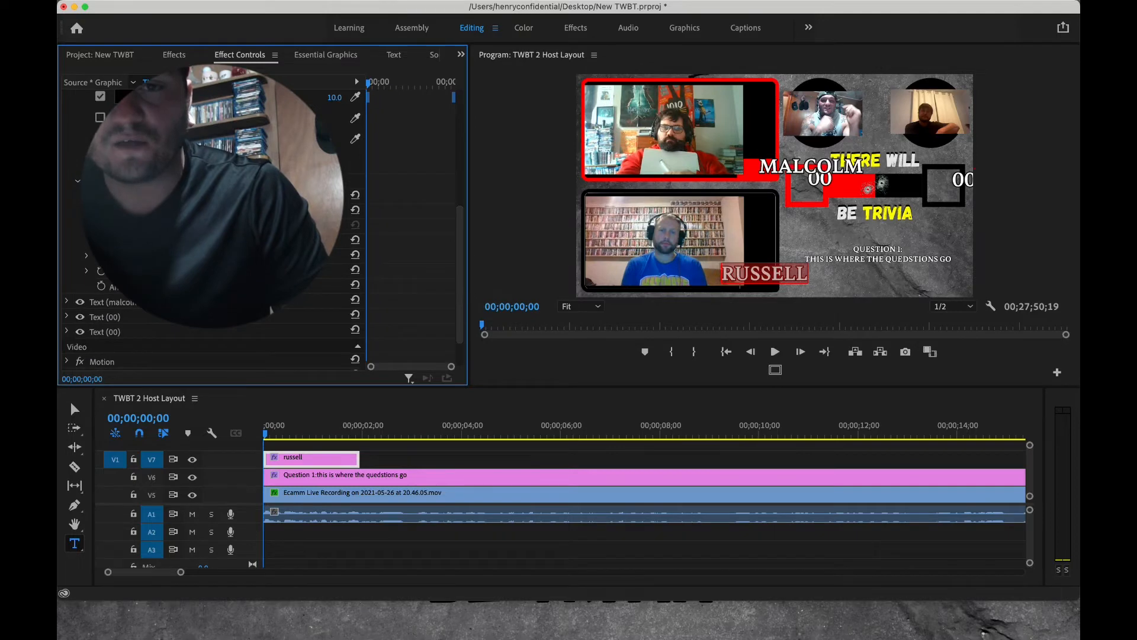
mouse_move(201, 211)
mouse_down()
mouse_move(239, 210)
mouse_move(179, 210)
mouse_move(196, 210)
mouse_up()
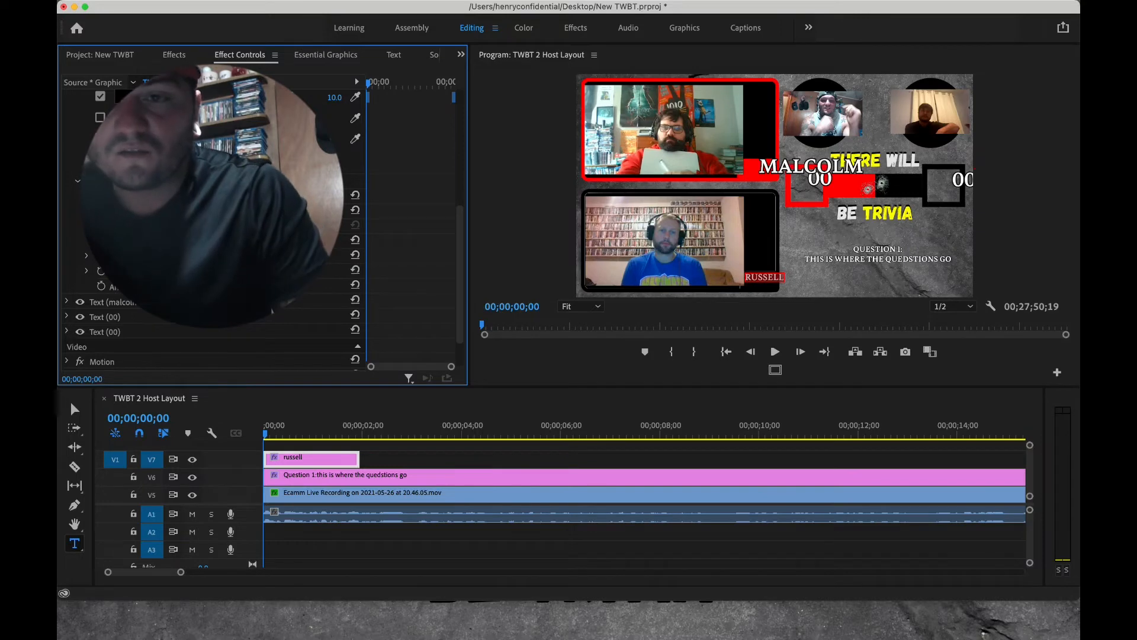
drag(201, 194, 184, 195)
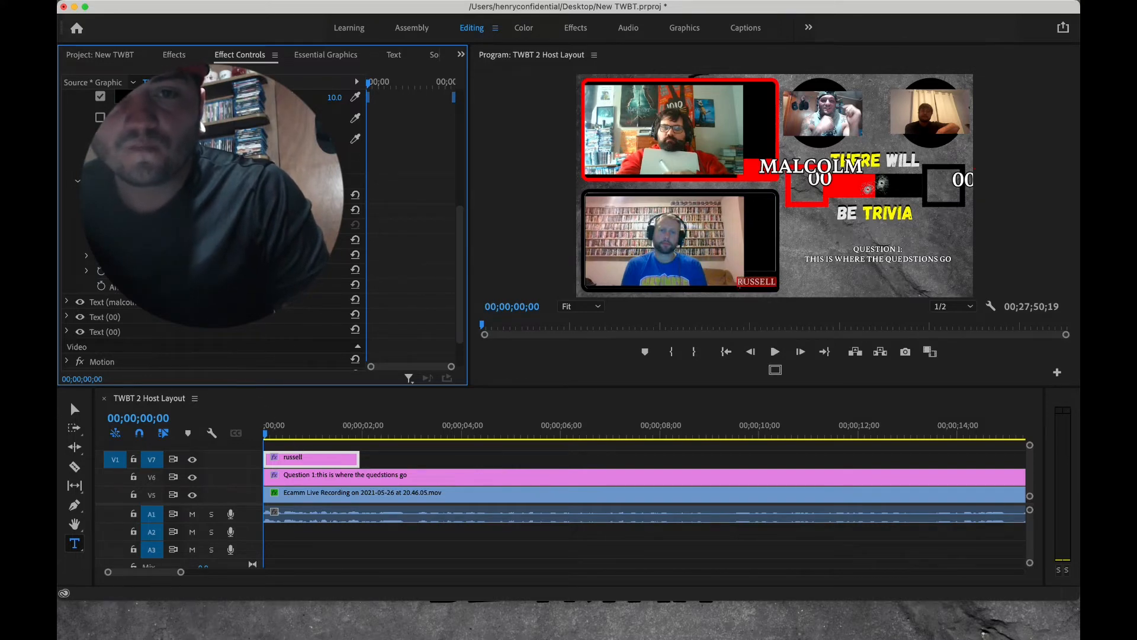
Centre-align the upper contestant's name, scale it down and place it in the lower-right corner of the red video frame.
drag(457, 247, 397, 116)
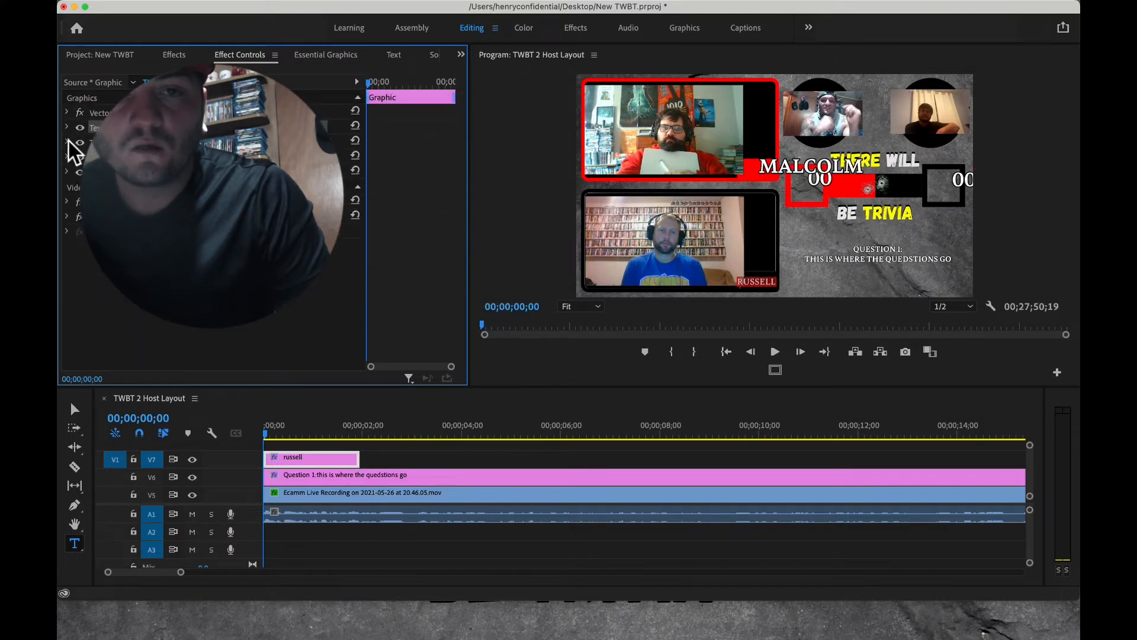
click(68, 141)
click(123, 231)
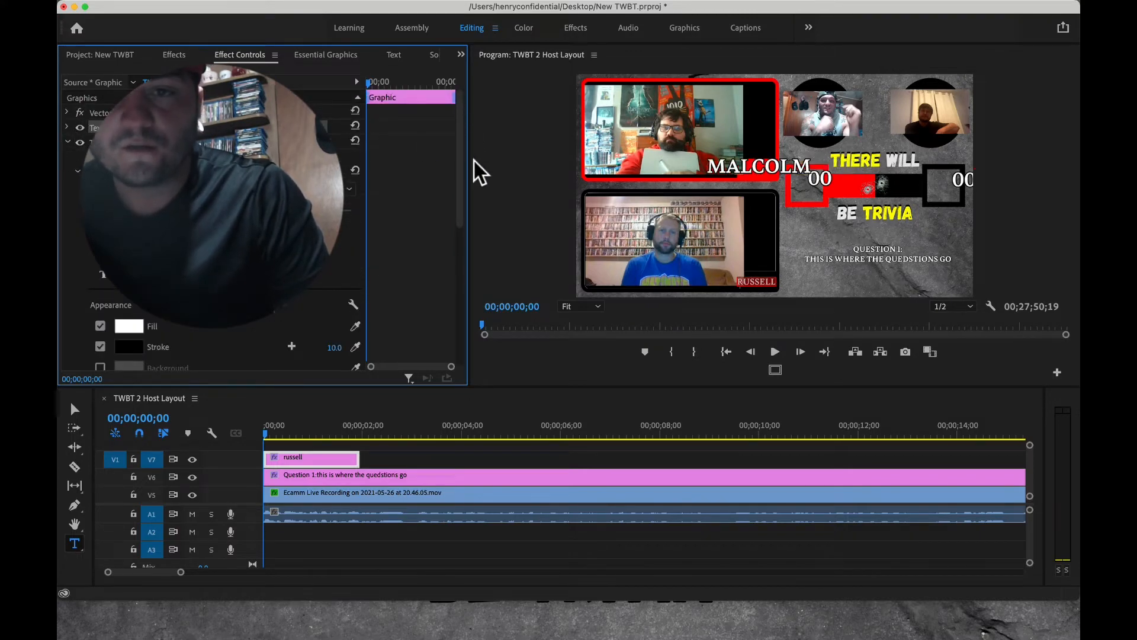
drag(460, 165, 460, 285)
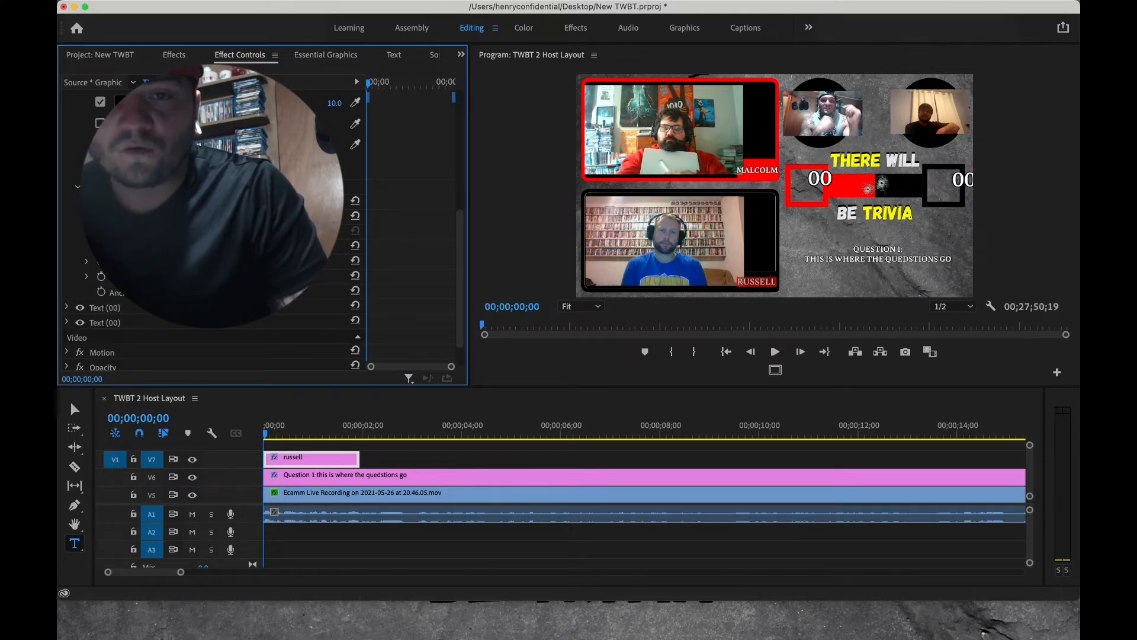
Centre-align the "00" score at the black scoreboard box and position it in the middle of that box.
drag(460, 289, 465, 169)
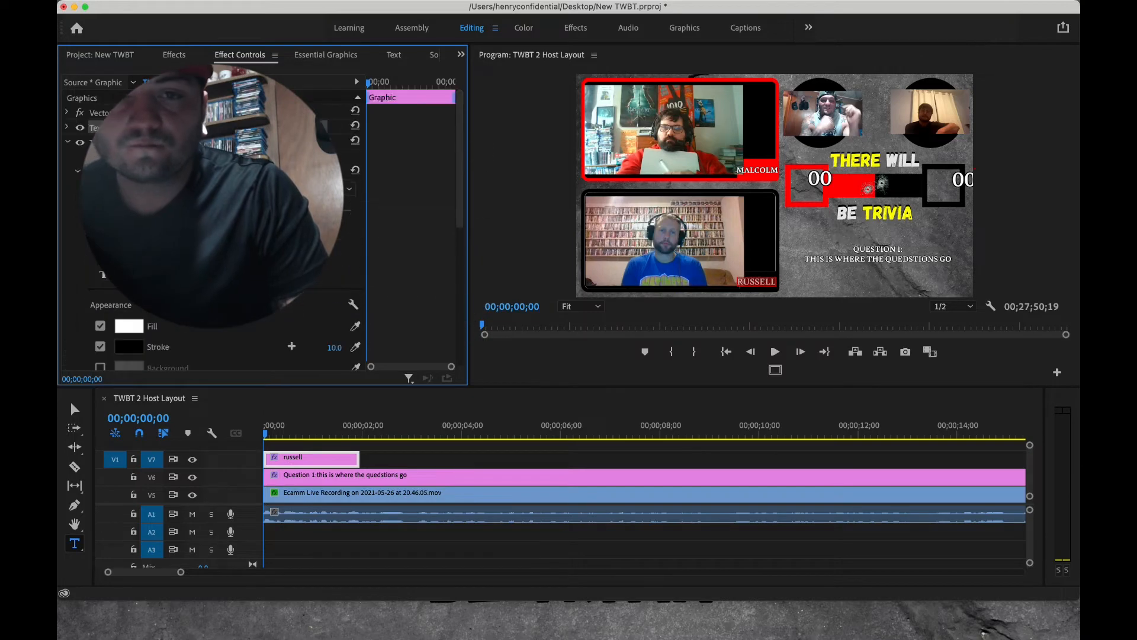
click(69, 142)
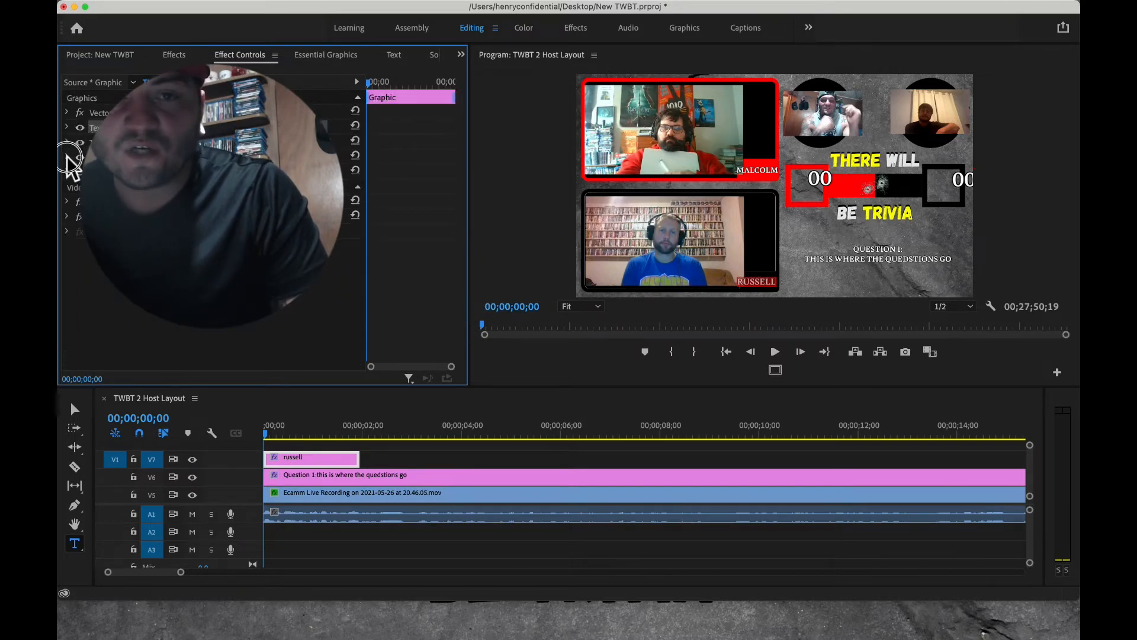
click(67, 157)
click(121, 246)
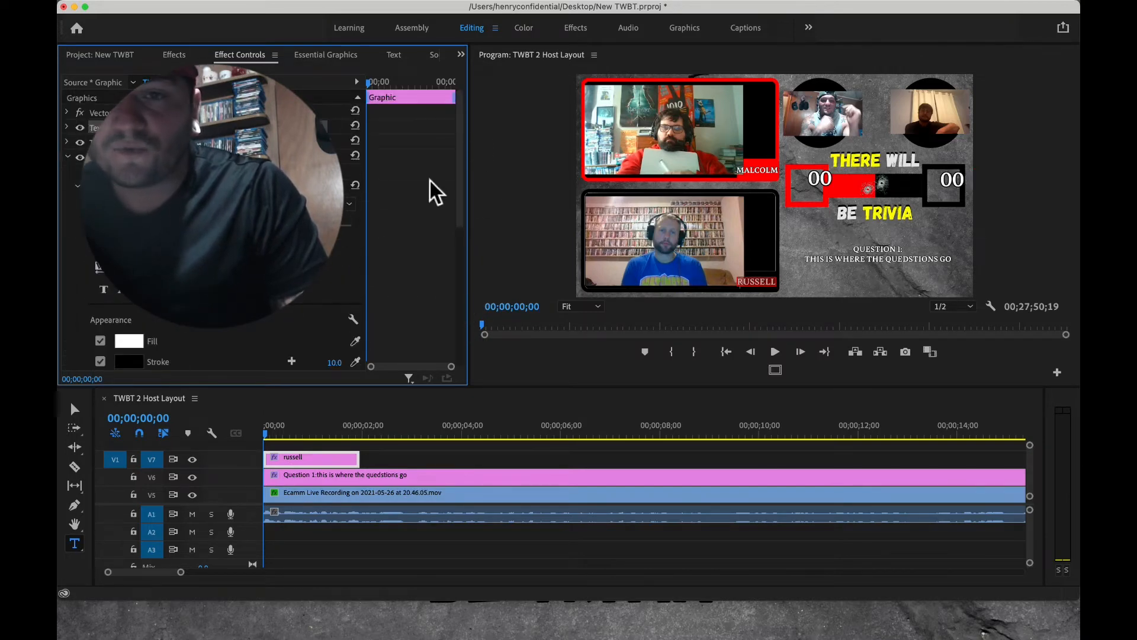
drag(461, 179, 457, 263)
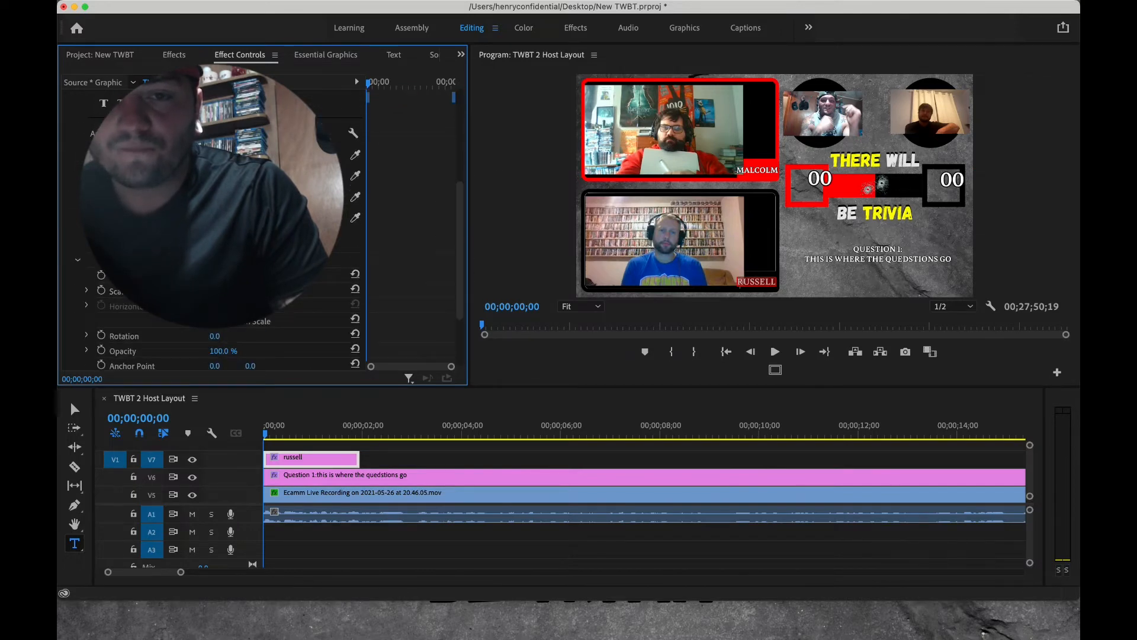
drag(219, 275, 160, 275)
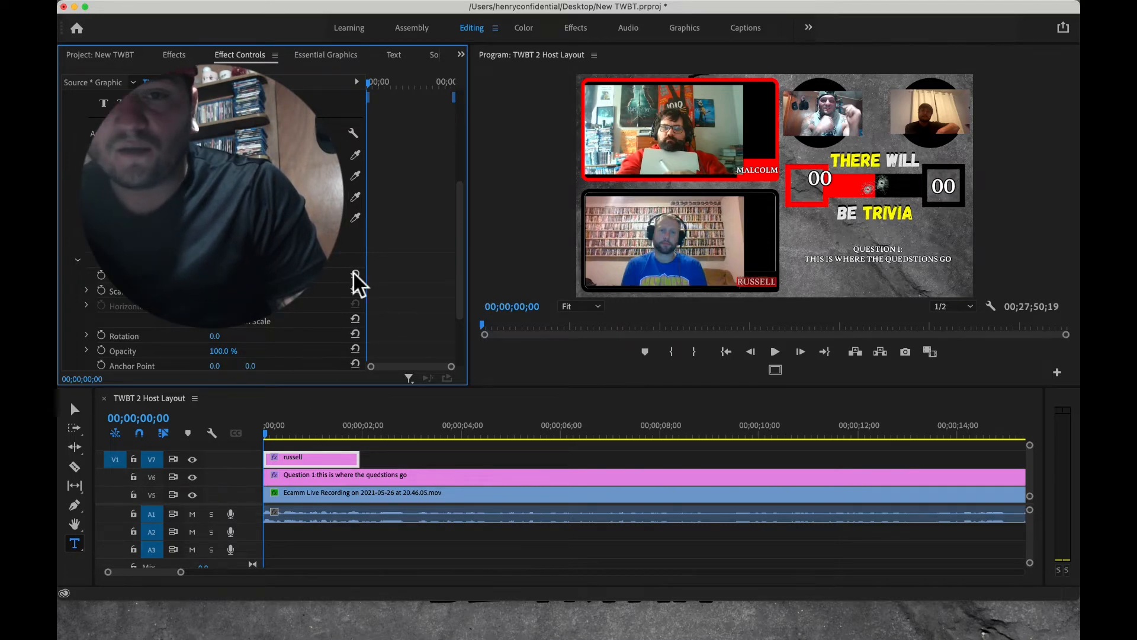
Centre-align the "00" score at the red scoreboard box and position it in the middle of that box.
drag(464, 247, 457, 172)
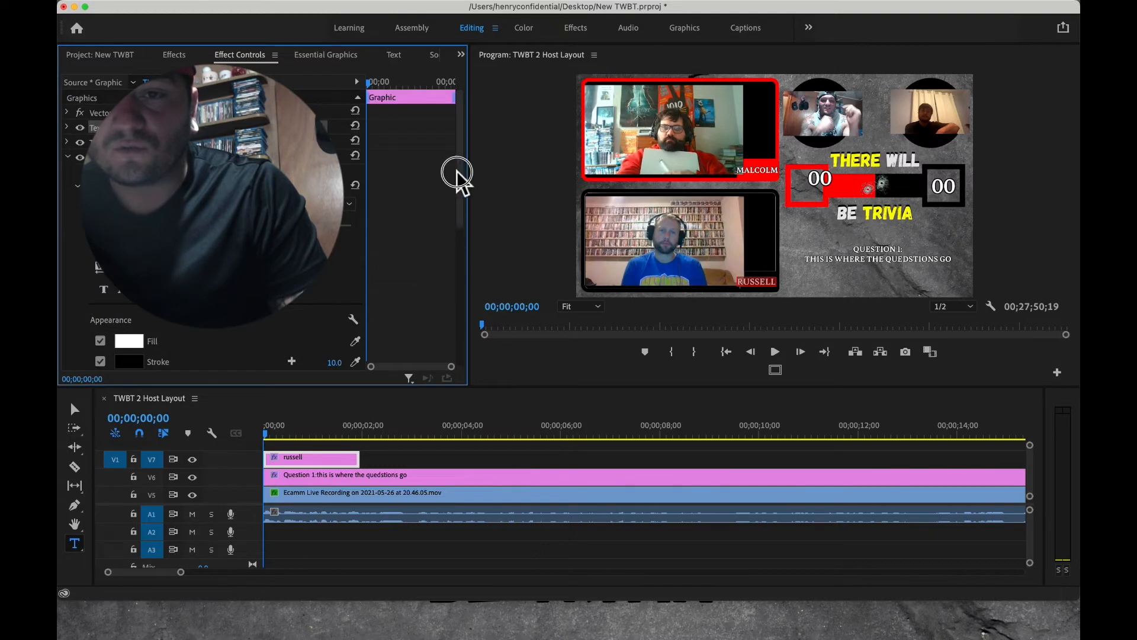
click(68, 156)
click(67, 172)
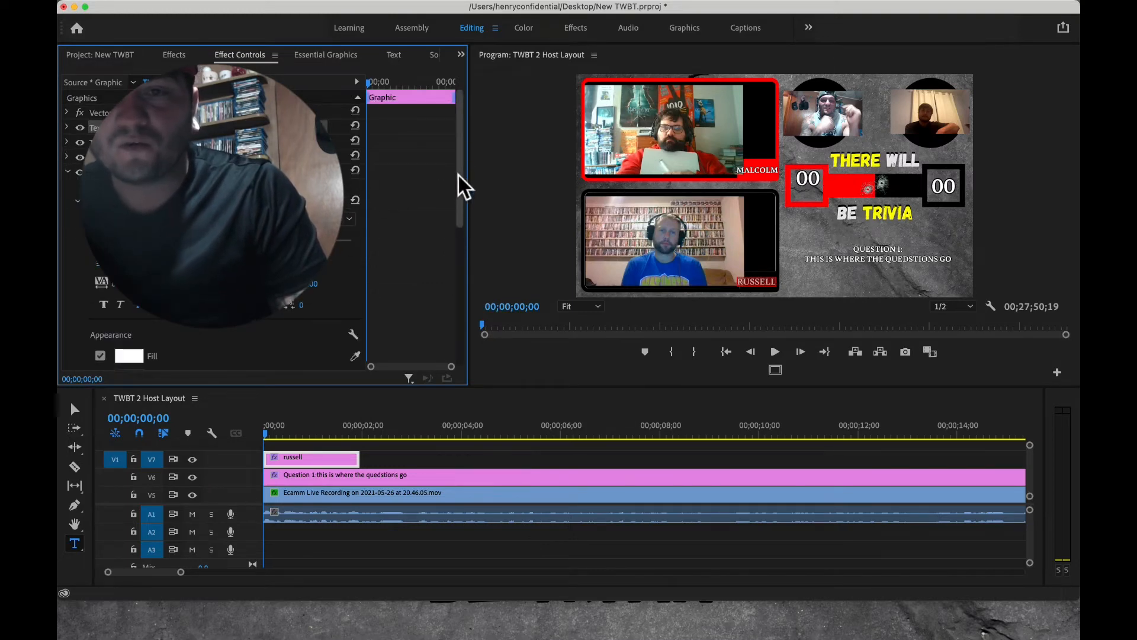
drag(458, 175, 468, 290)
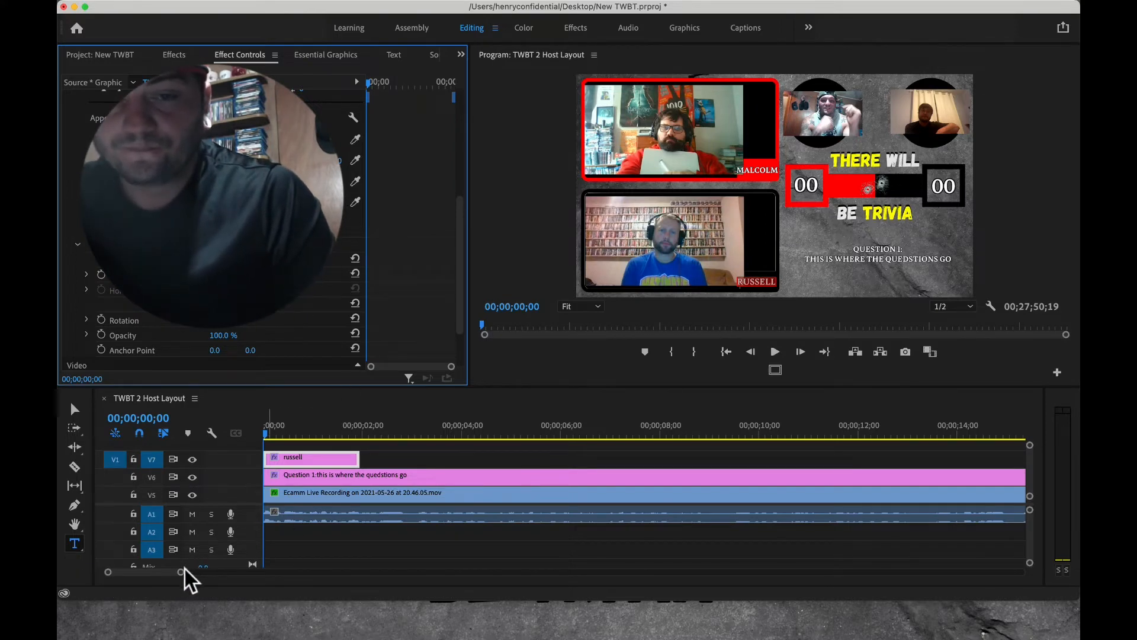
Extend the names and scores graphic on V7 to the full length of the recording below it.
drag(183, 570, 1004, 563)
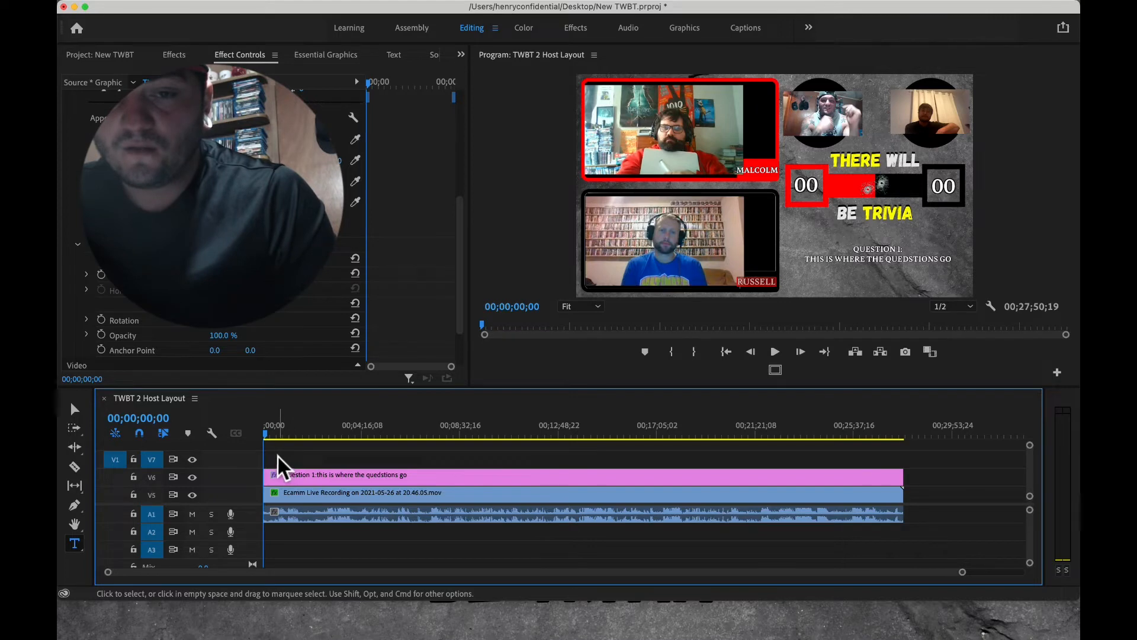
drag(272, 452, 915, 468)
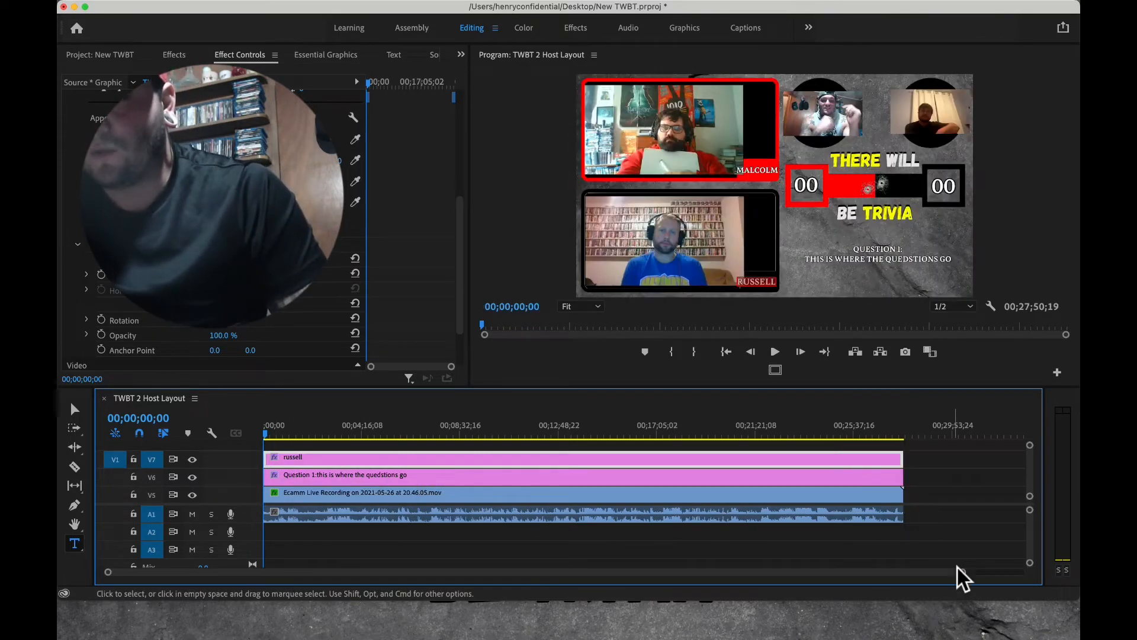
Scrub and play the opening seconds of the sequence to check the finished layout with its names, scores and question text.
mouse_move(957, 570)
mouse_down()
mouse_move(800, 578)
mouse_move(567, 559)
mouse_up()
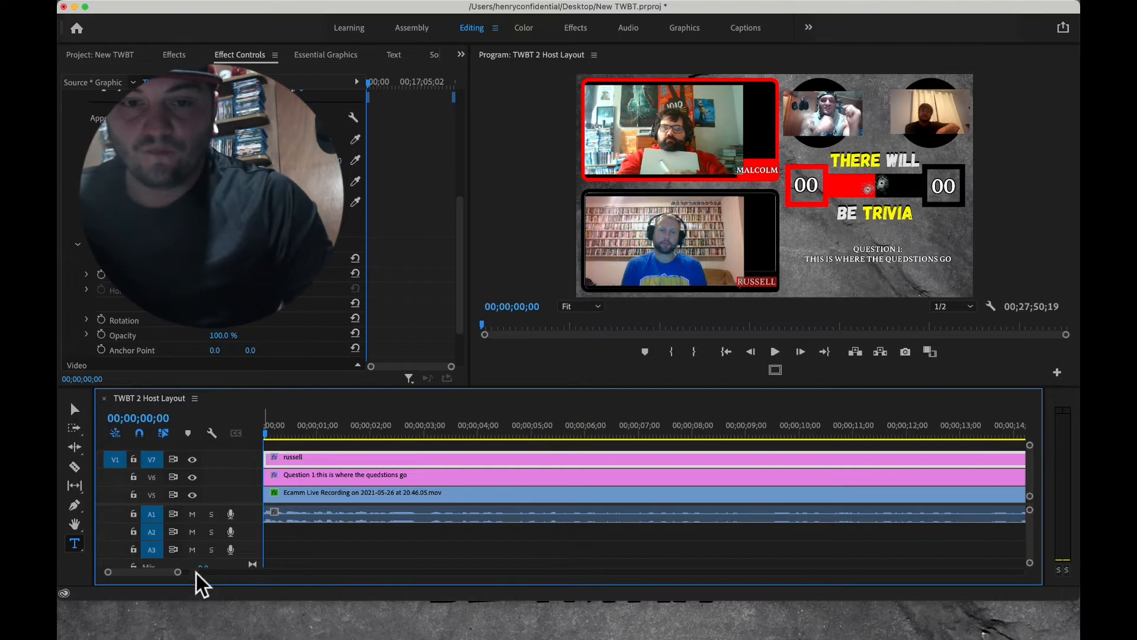
drag(175, 573, 167, 574)
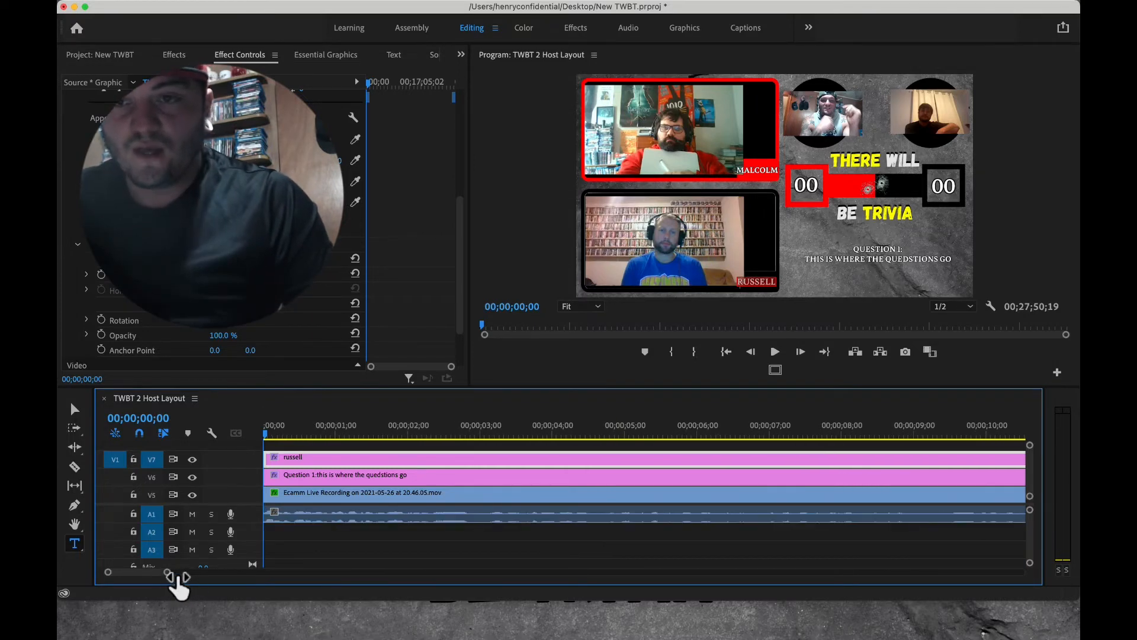
click(512, 434)
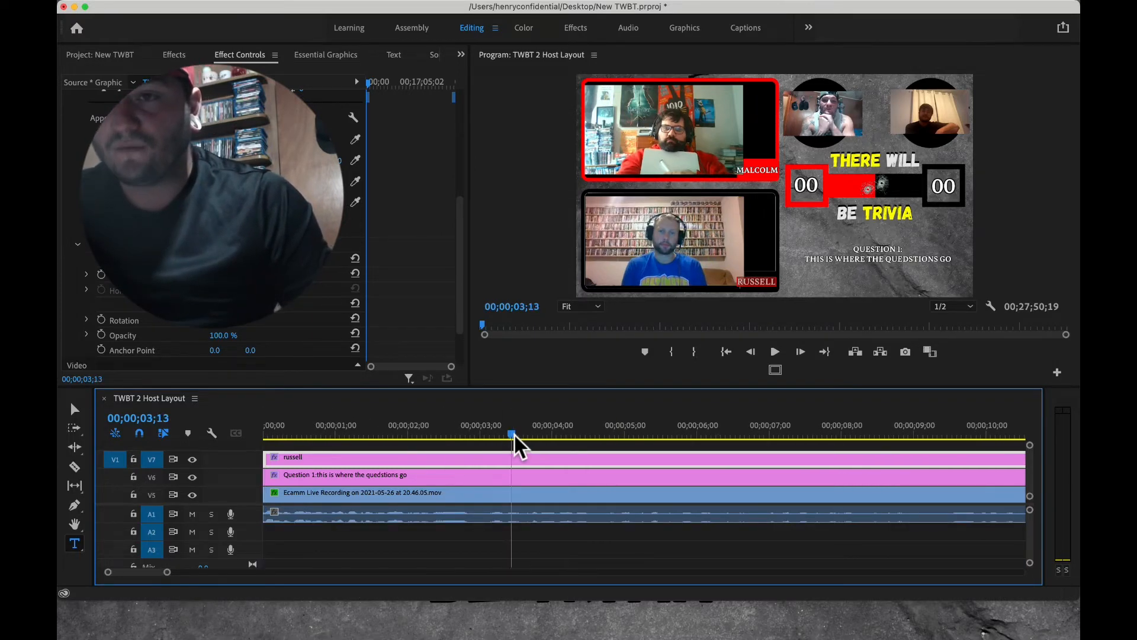
click(584, 430)
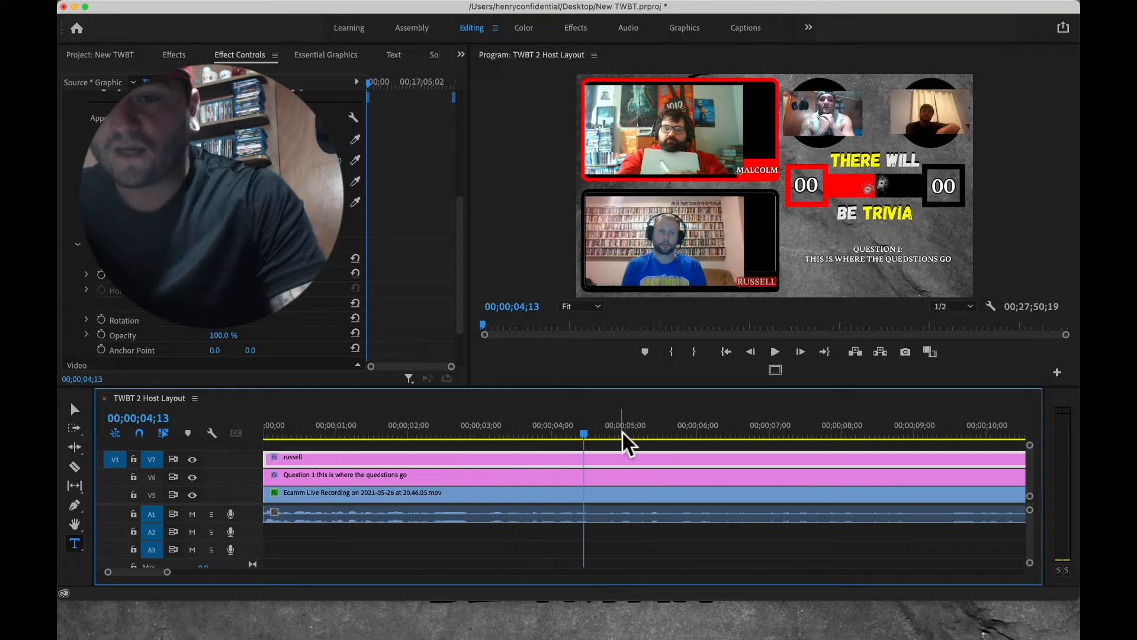
click(622, 431)
click(677, 432)
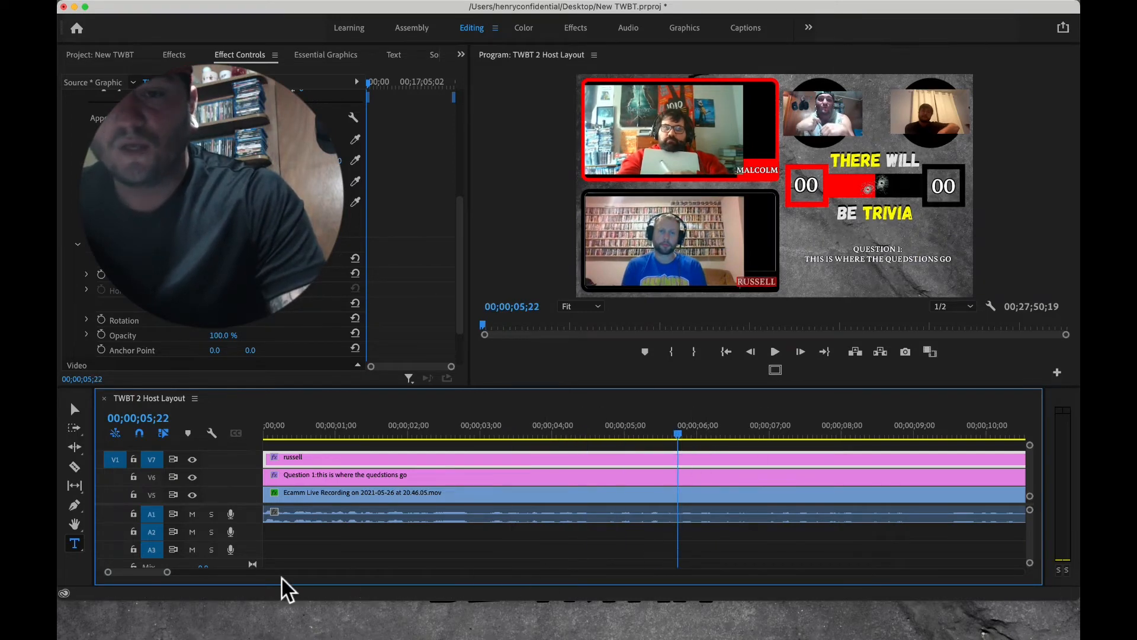
drag(160, 575, 236, 573)
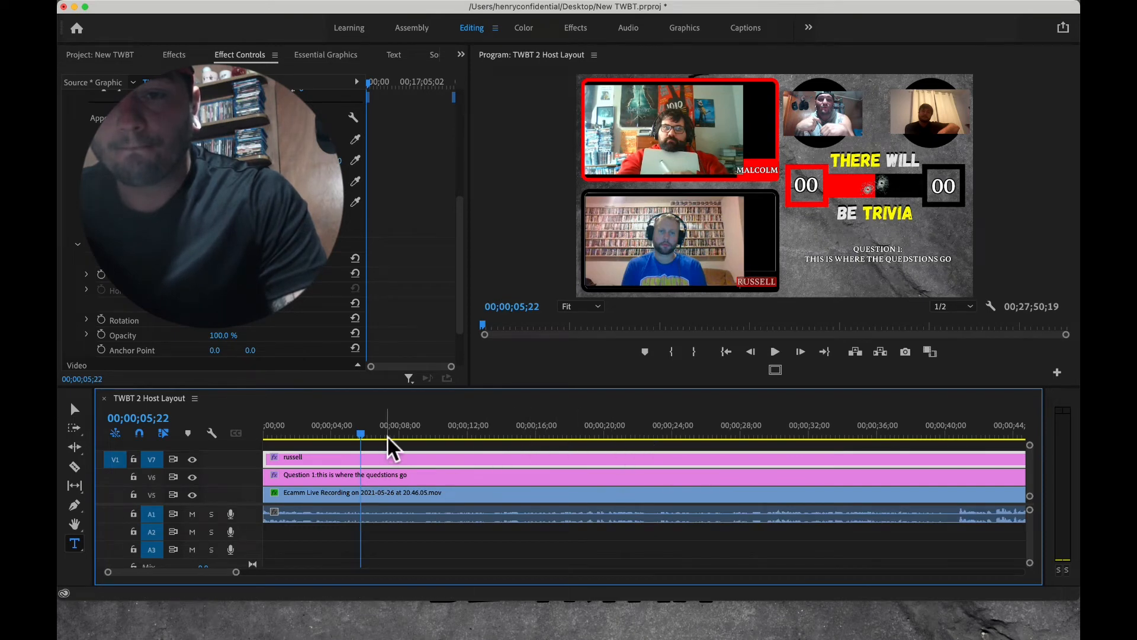
key(space)
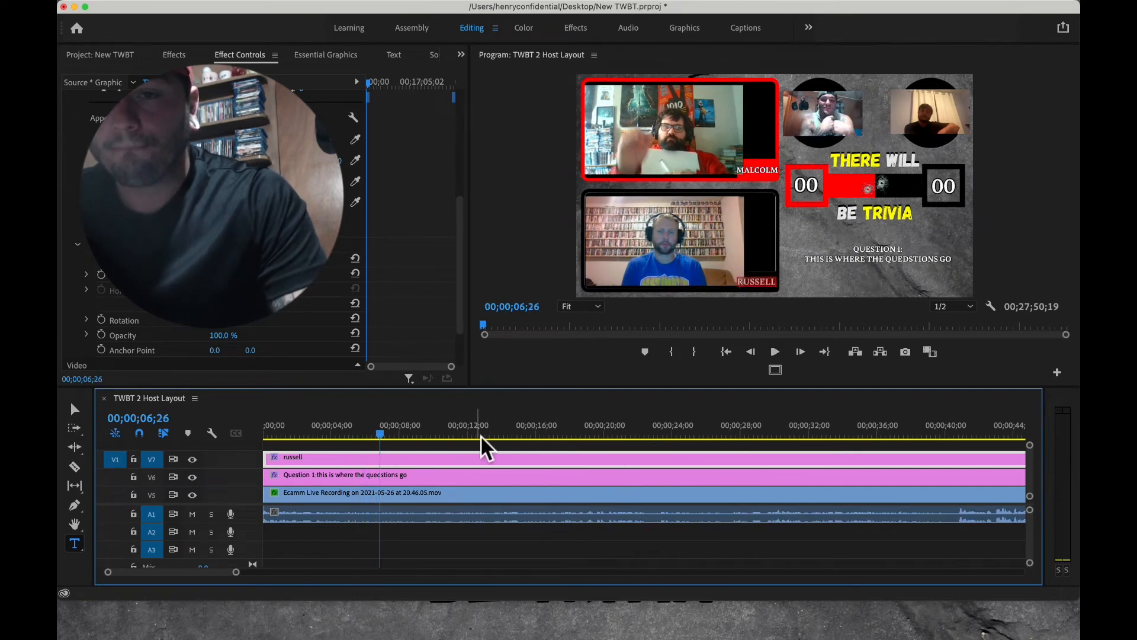
click(485, 435)
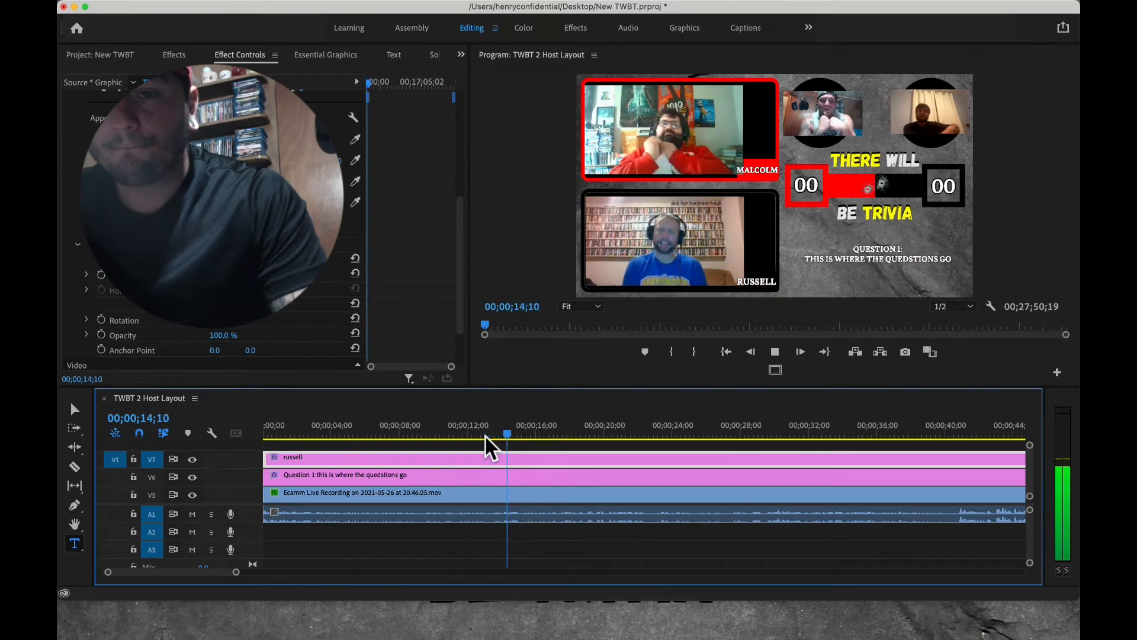
Scrub and play through the recording to find where the first question begins, stopping at 00;04;26;04.
key(space)
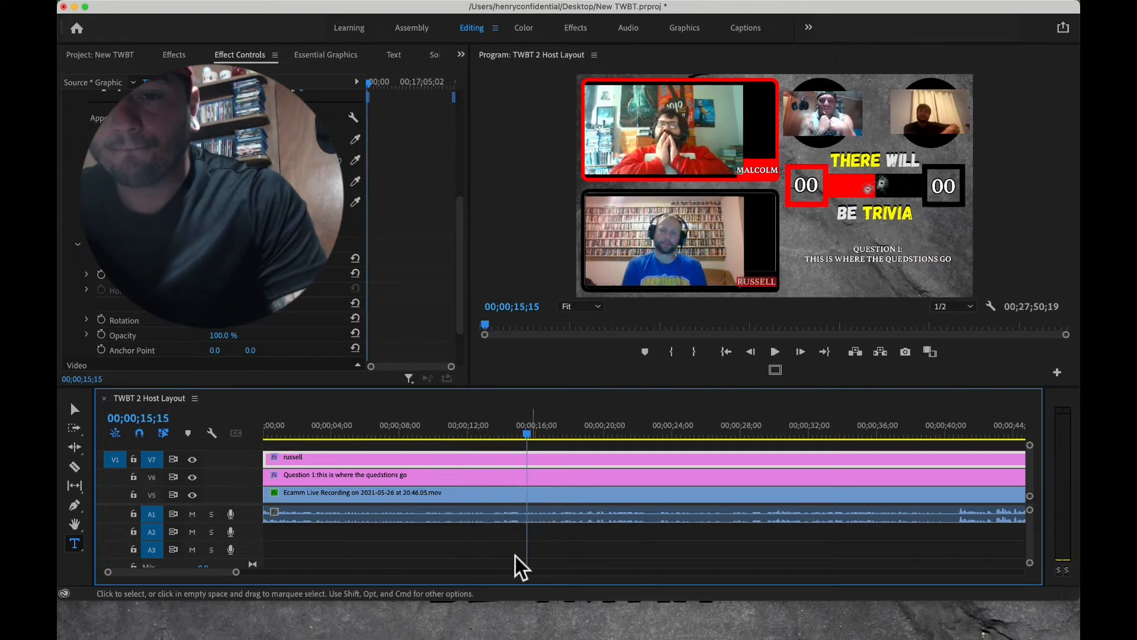
drag(236, 571, 515, 571)
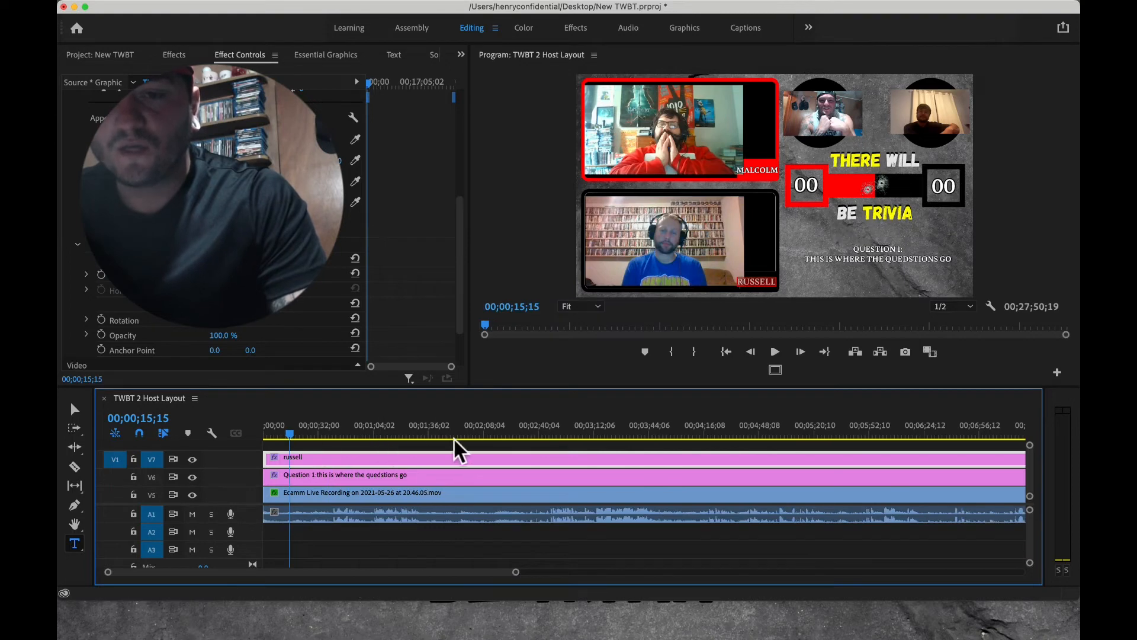
click(558, 436)
key(space)
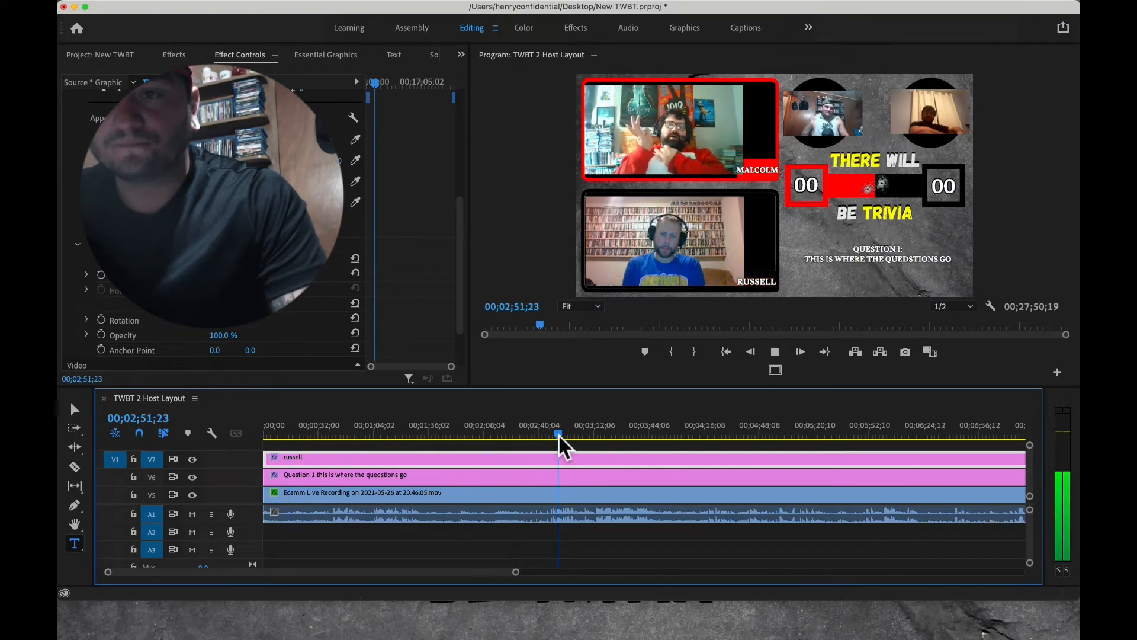
drag(559, 435, 646, 462)
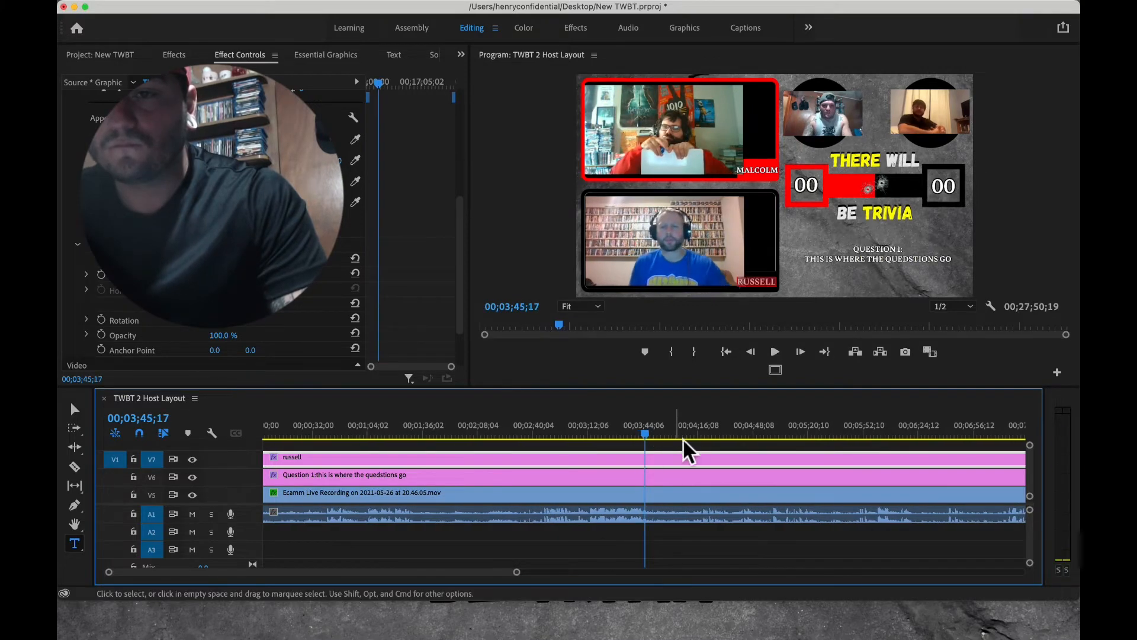
click(726, 432)
key(space)
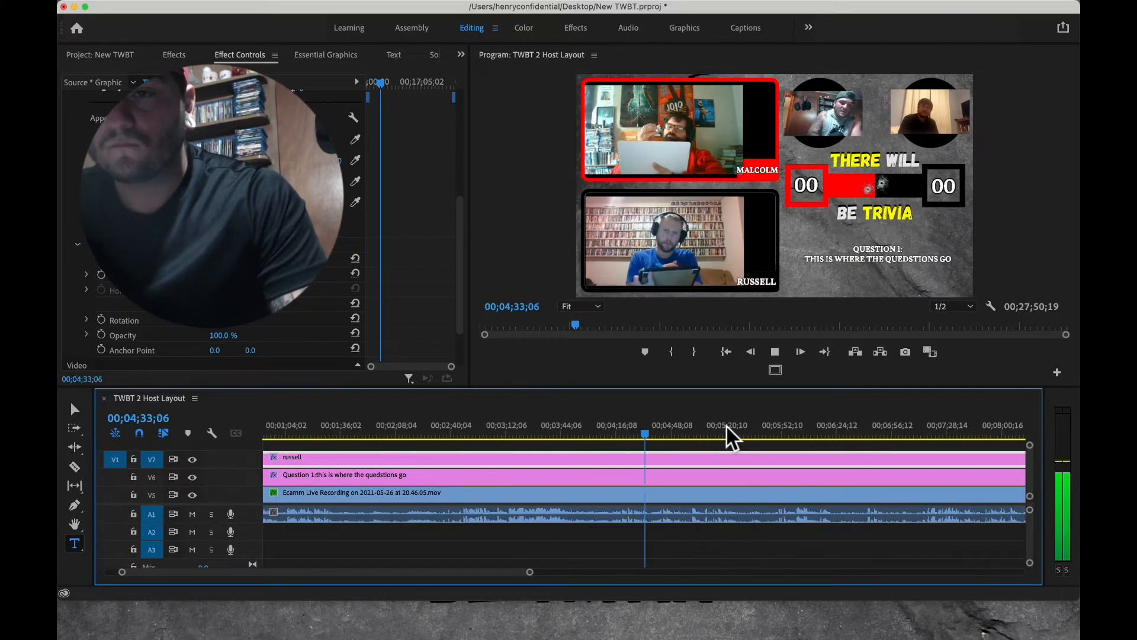
click(611, 430)
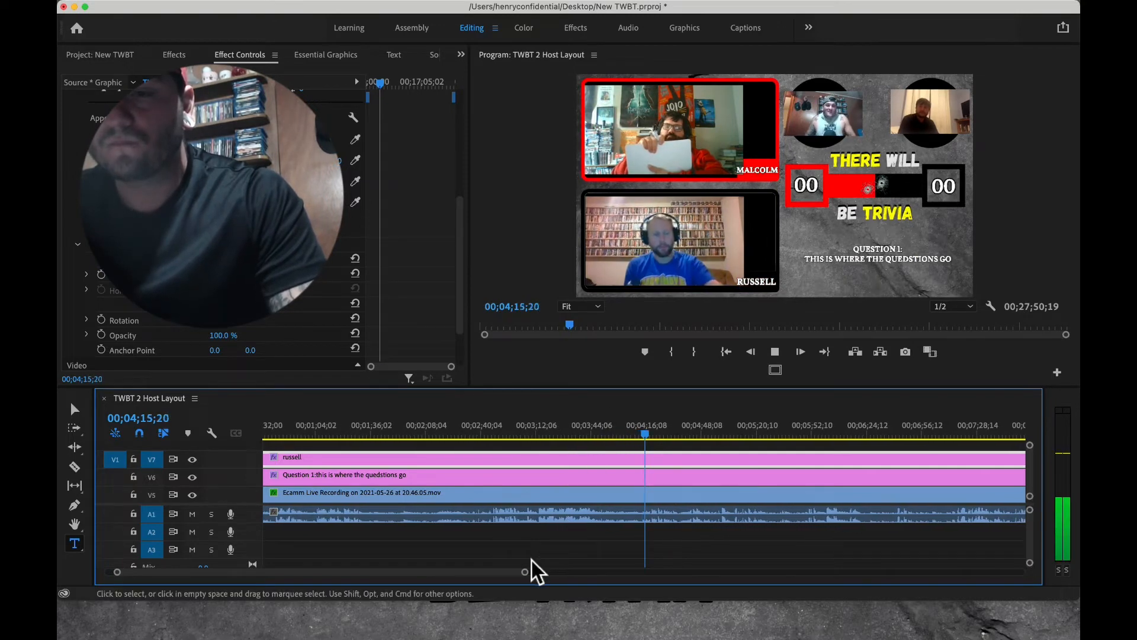
drag(523, 573, 407, 578)
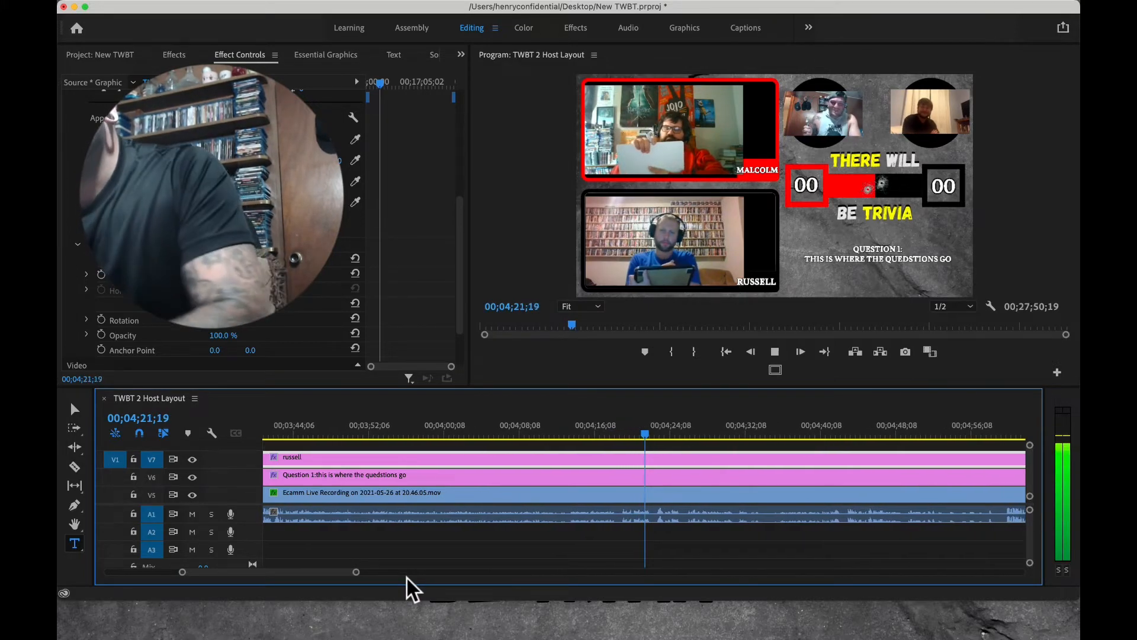
key(space)
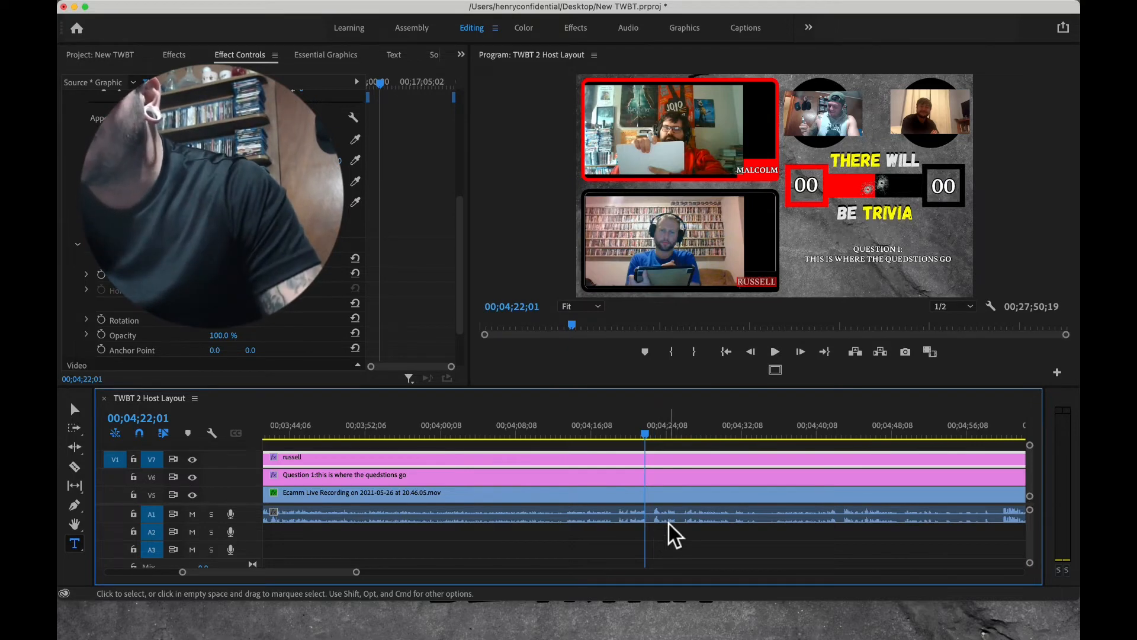
key(space)
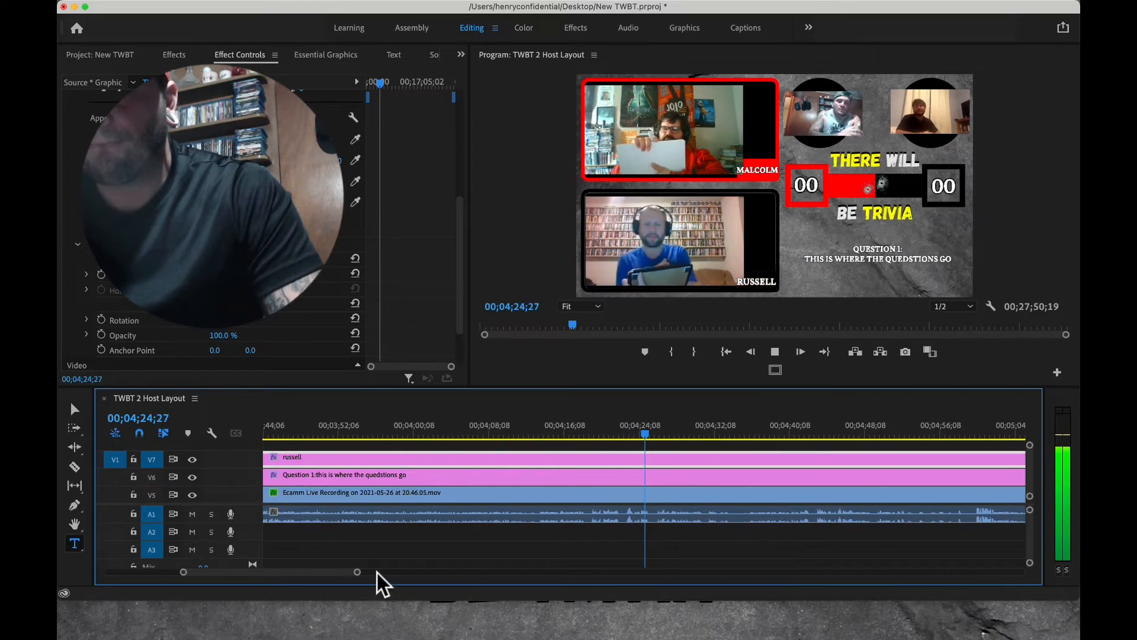
key(space)
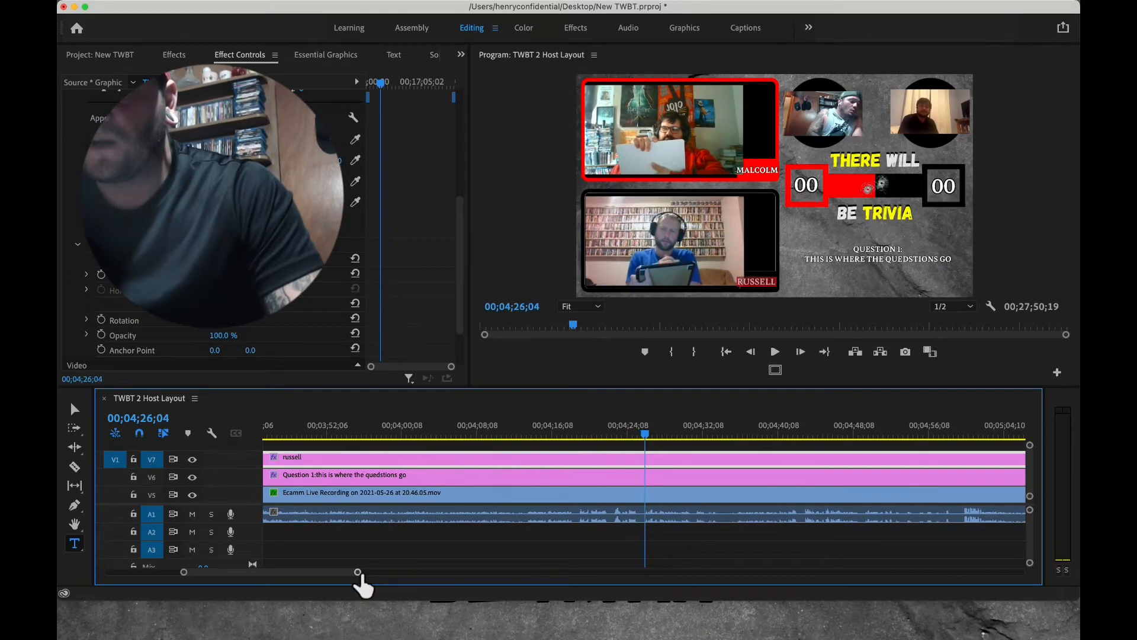
Split the question text and names-and-scores graphics on V6 and V7 at 00;04;26;04 and remove the portions before the cut.
drag(358, 572, 335, 573)
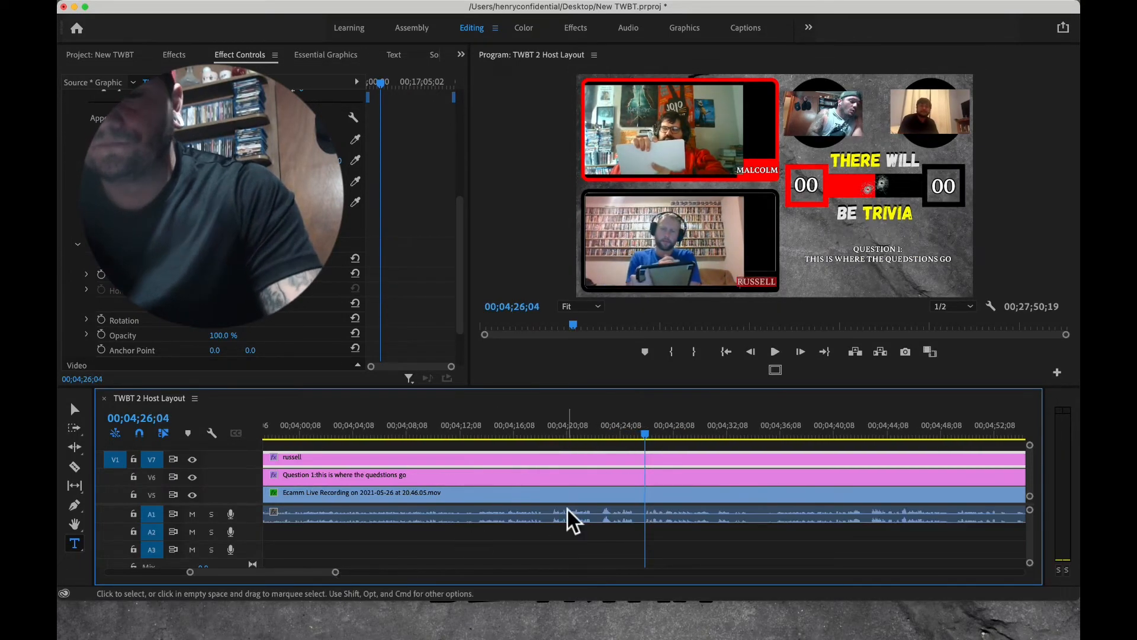
key(c)
click(645, 465)
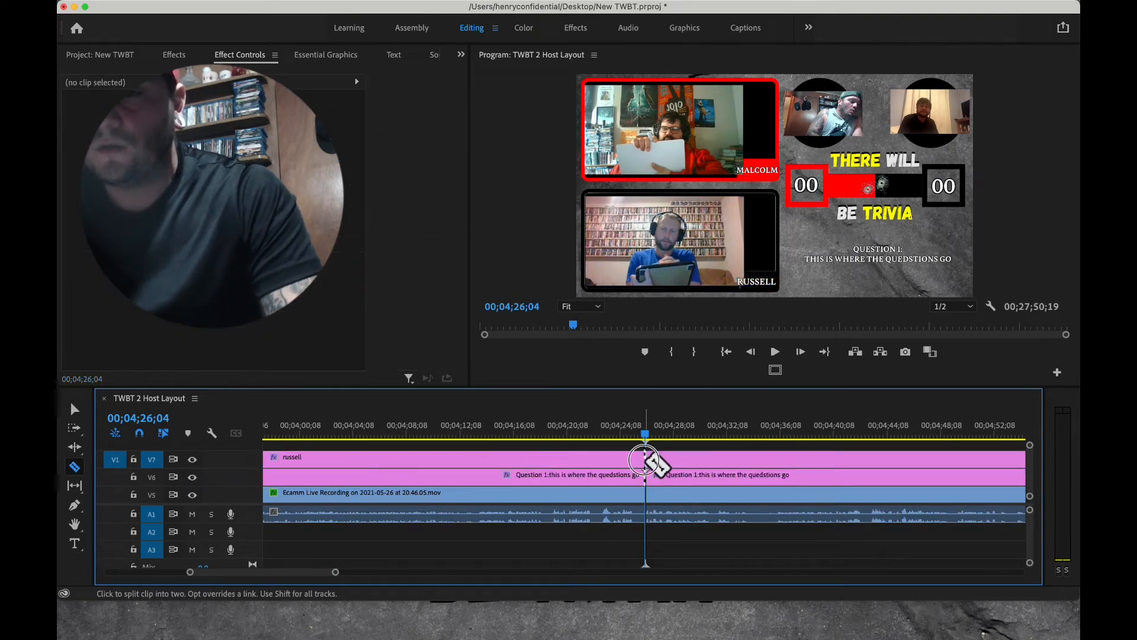
key(v)
right_click(581, 450)
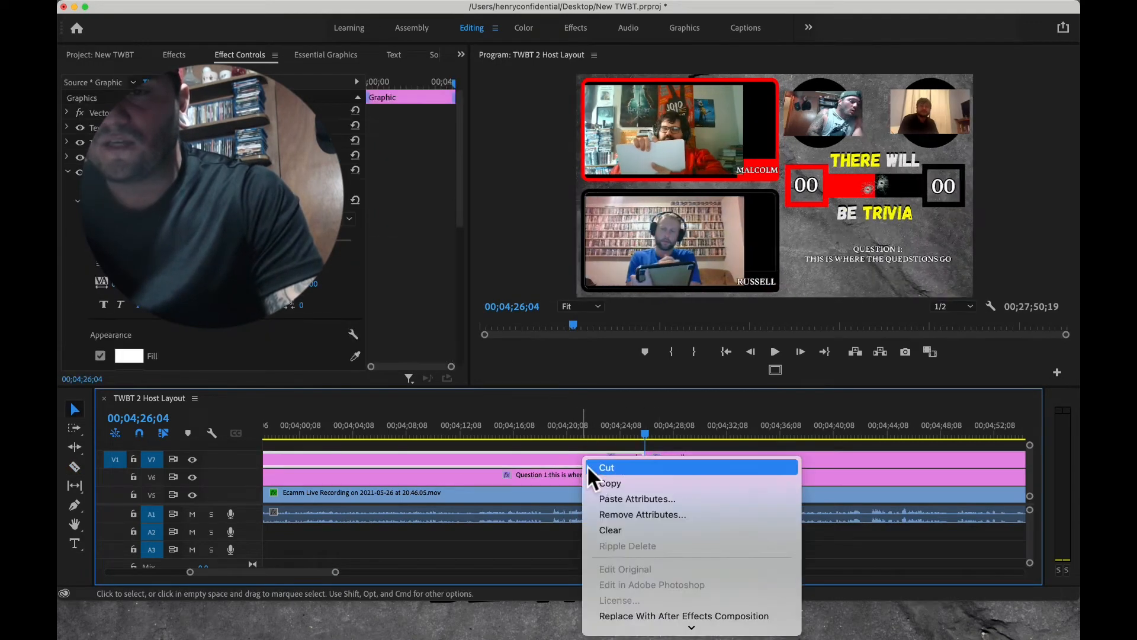
click(589, 468)
right_click(570, 480)
click(590, 492)
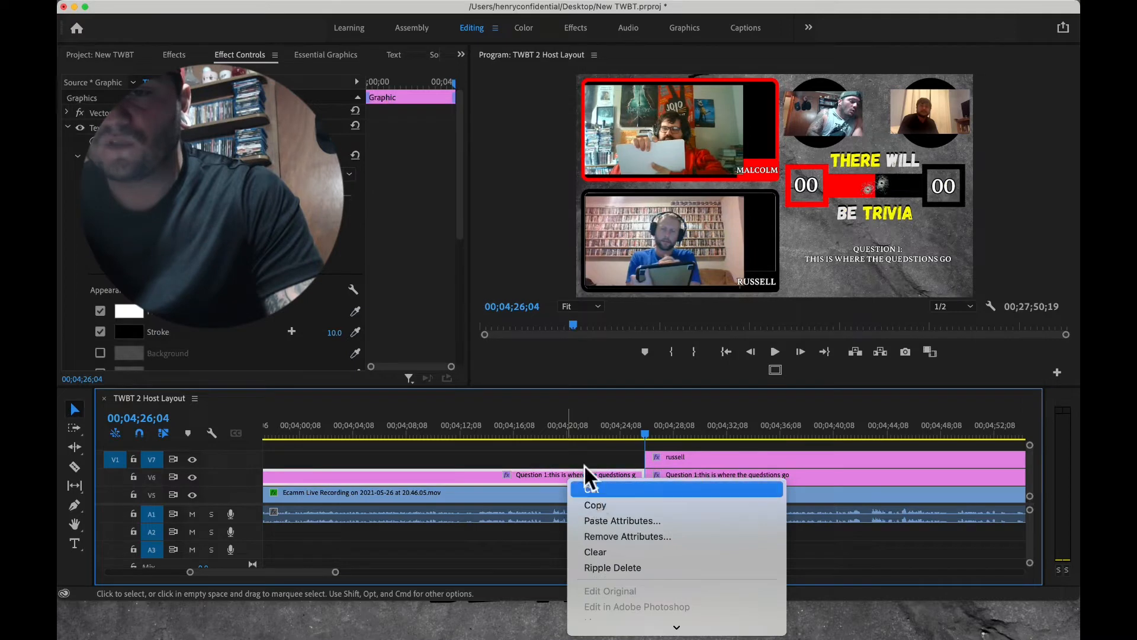
click(567, 436)
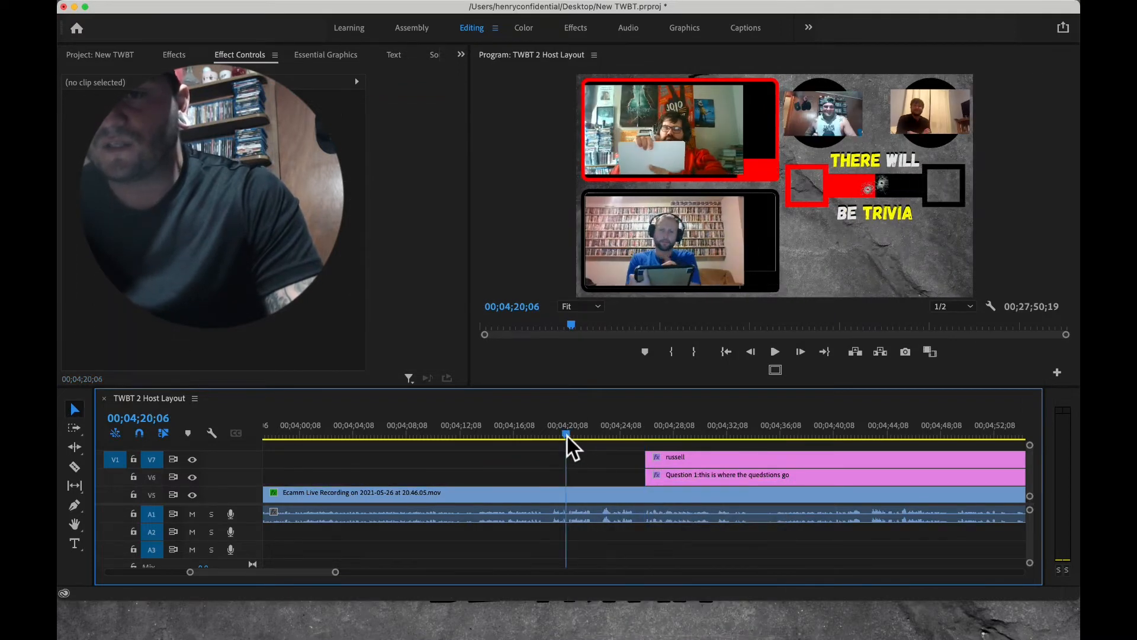
Add a Barn Doors transition to the start of the question text on V6 and a Cross Dissolve to the start of the V7 graphic.
click(173, 55)
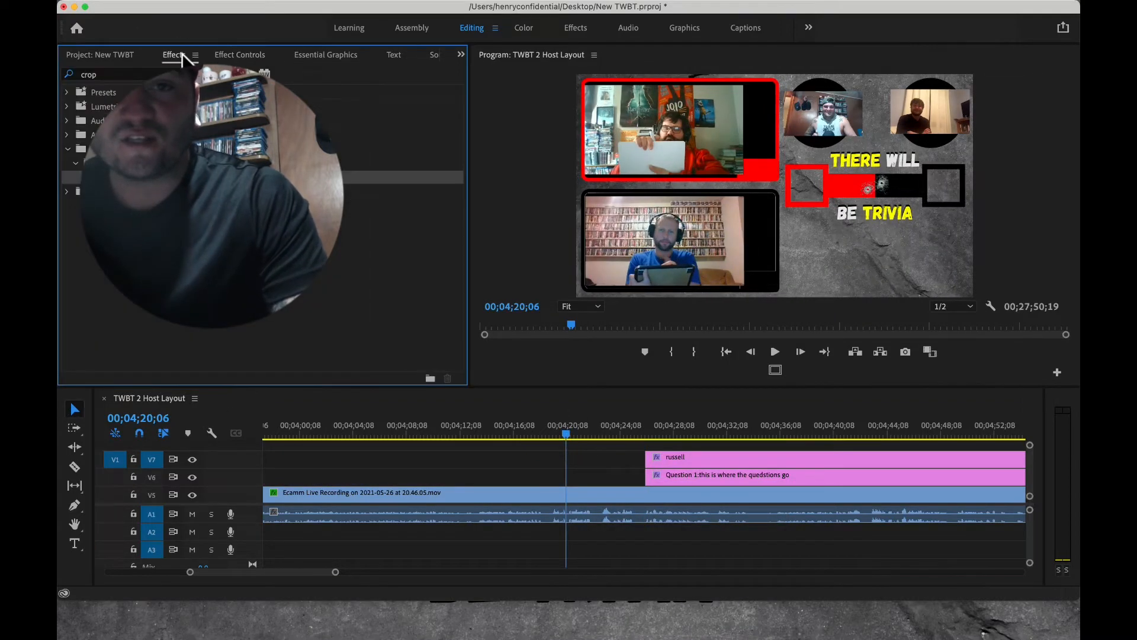
click(210, 74)
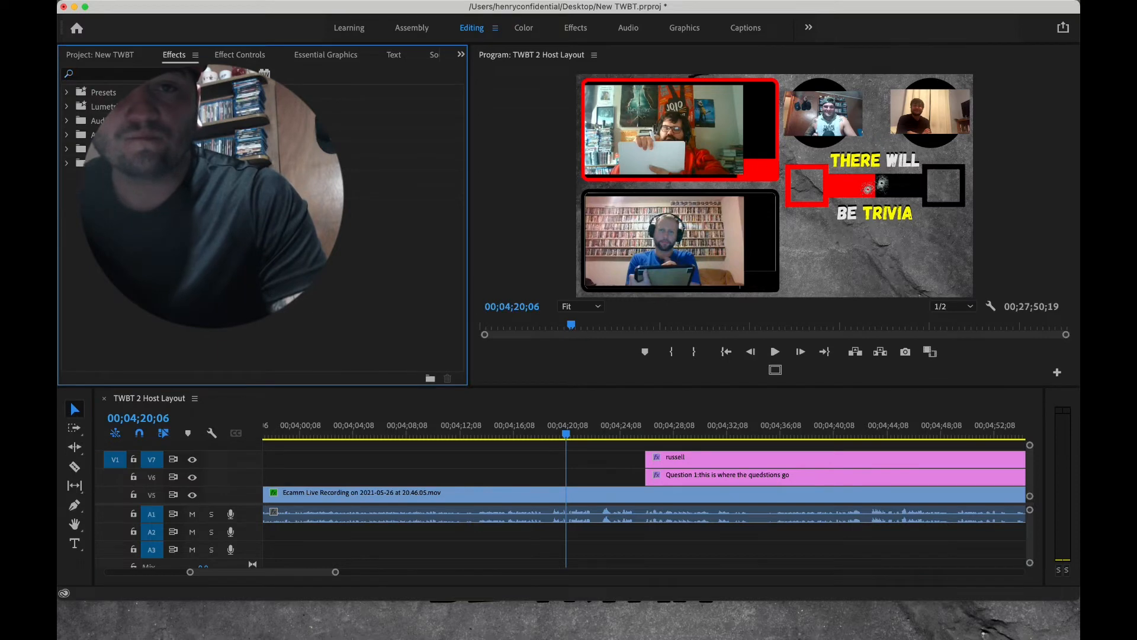
click(74, 263)
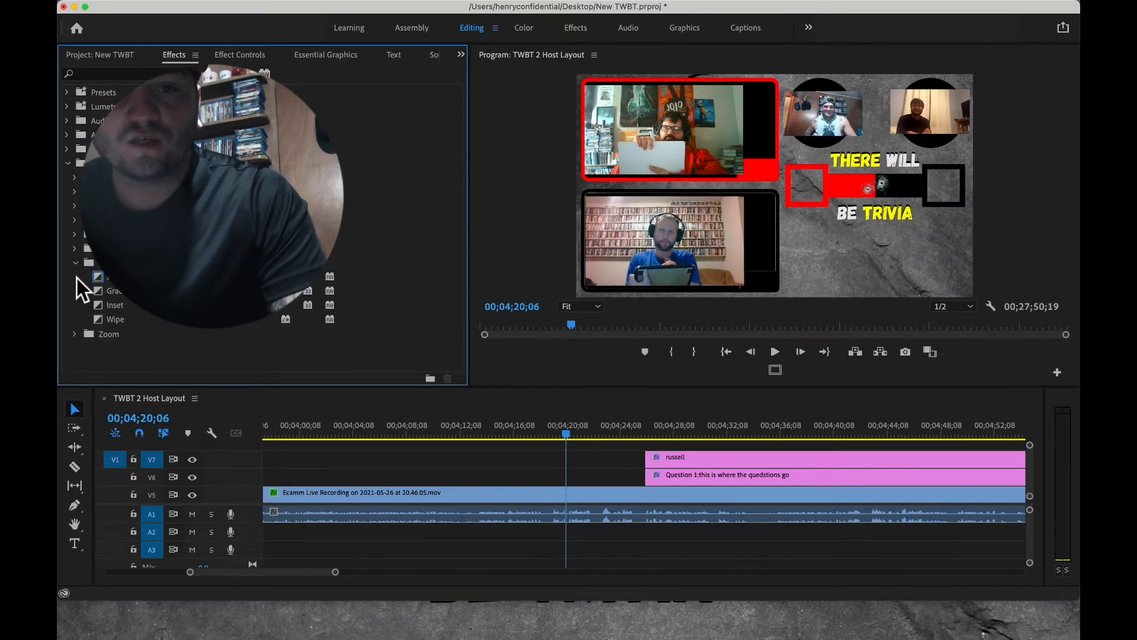
drag(114, 280, 650, 477)
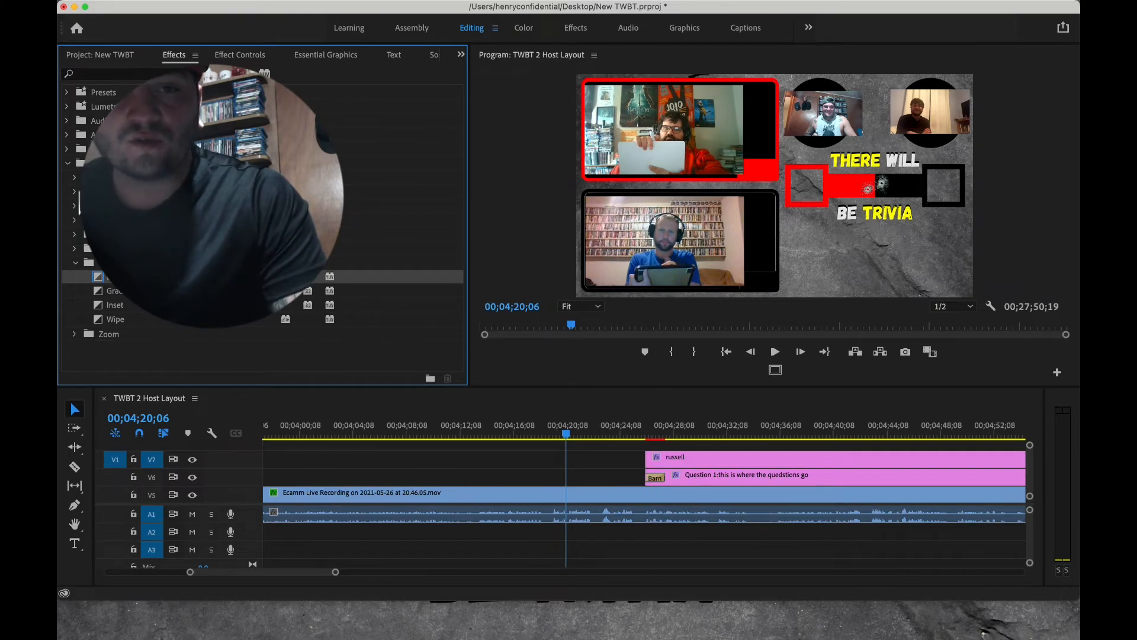
click(74, 191)
drag(136, 219, 652, 461)
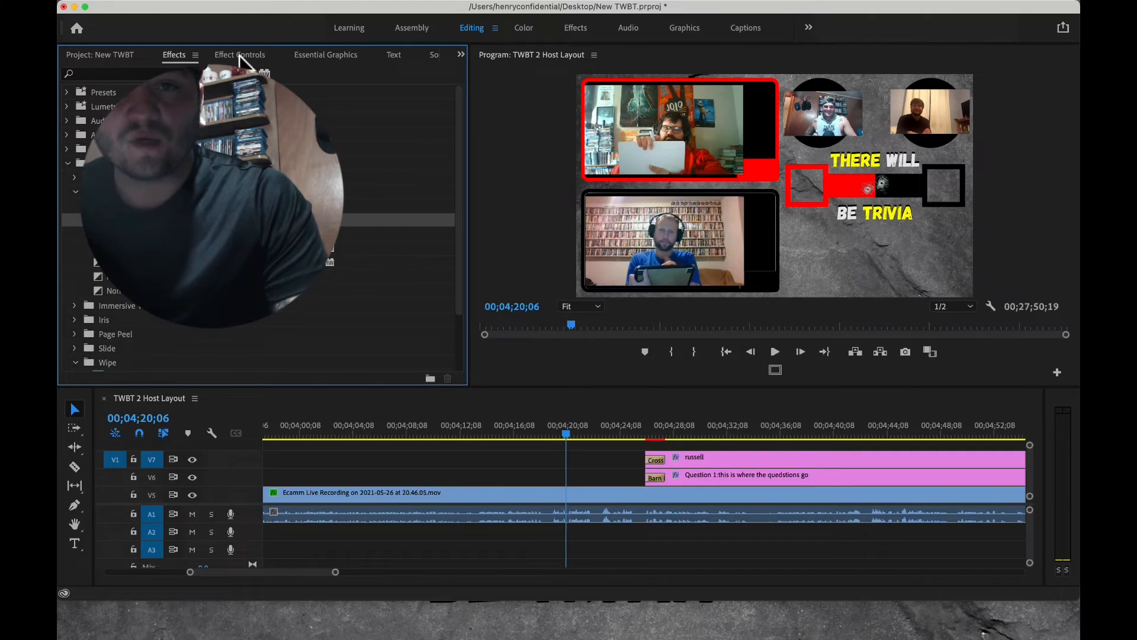
Place a sound effect from the There Will Be Movies Graphics bin on A2 beneath the transitions and play that section back.
click(100, 51)
double_click(261, 153)
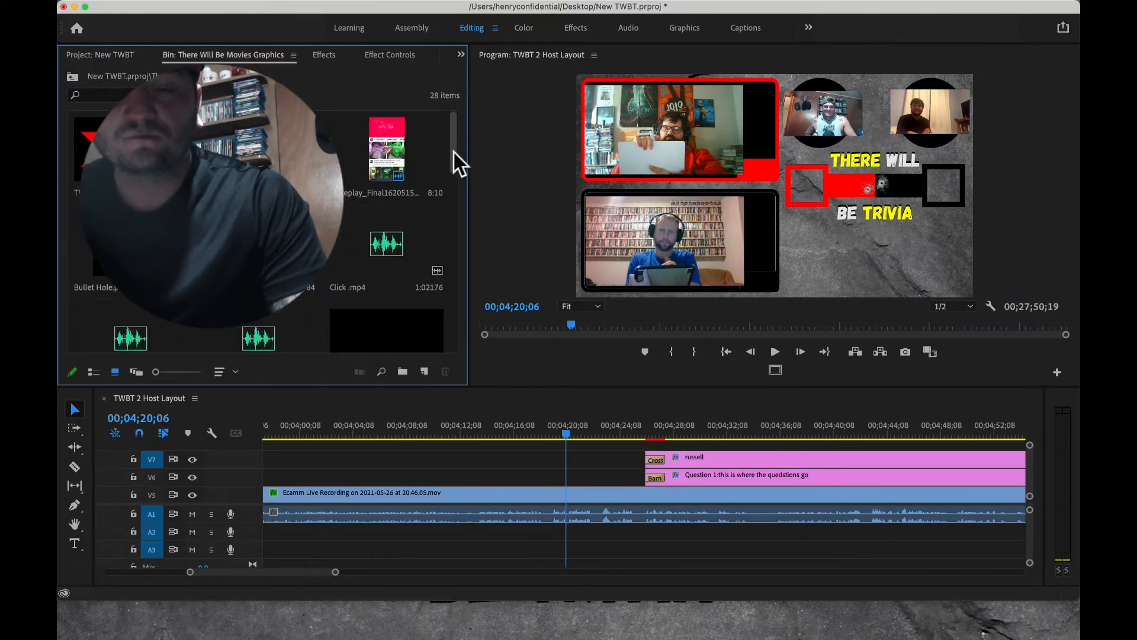
drag(454, 151, 662, 537)
click(398, 341)
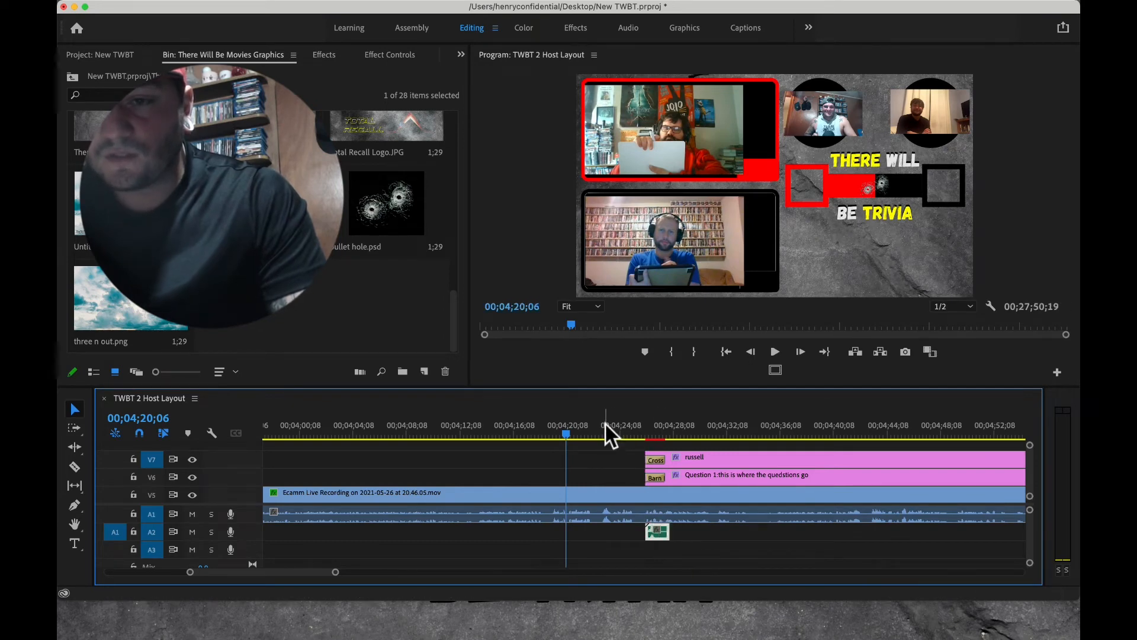
click(613, 428)
key(space)
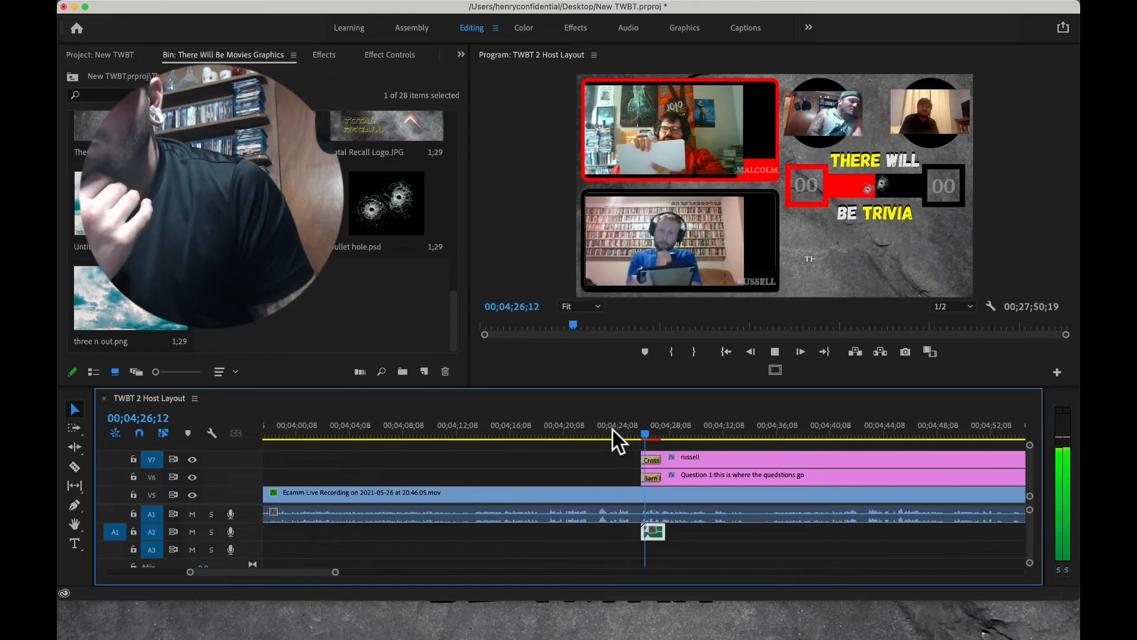
key(space)
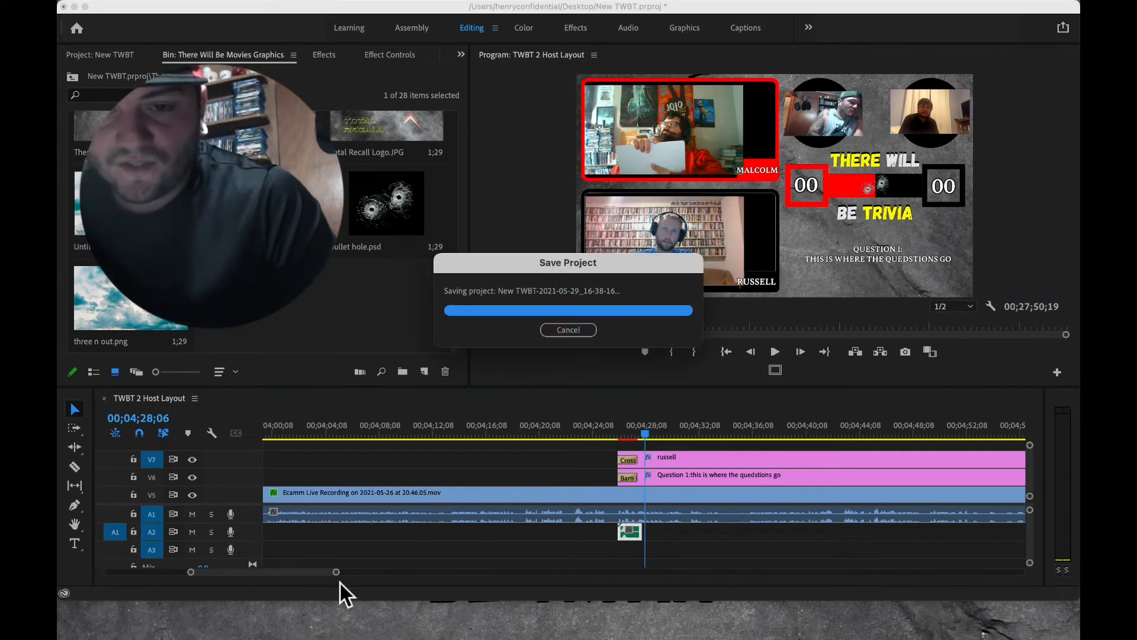
Replace the placeholder line under "QUESTION 1:" with the text "WHAT ANIMATED FILM FROM THE".
drag(337, 572, 288, 572)
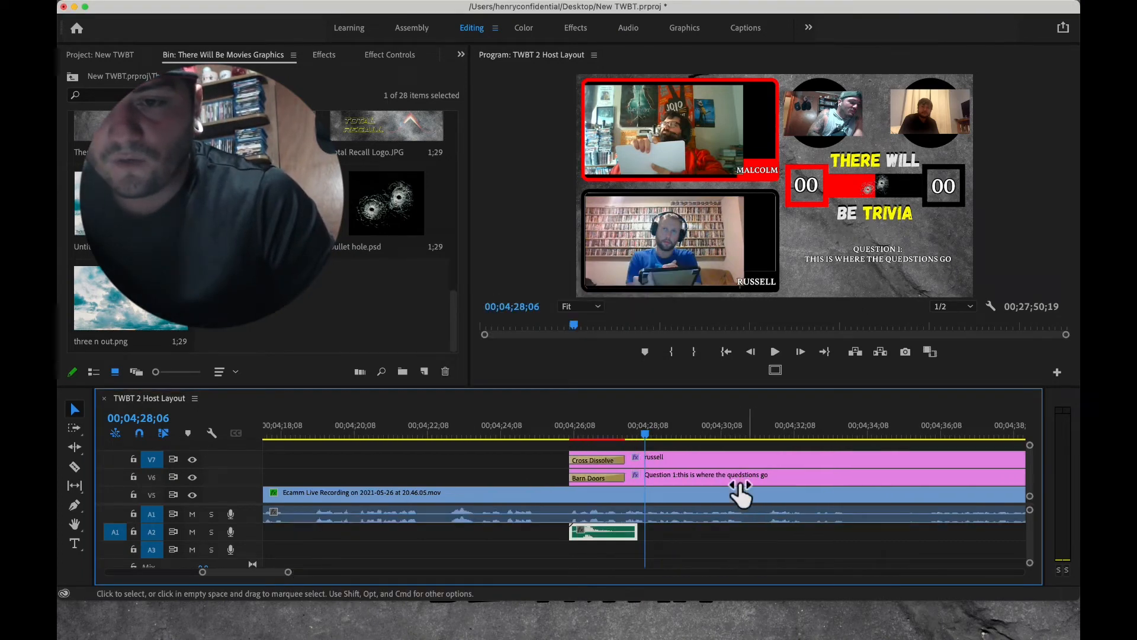
click(75, 543)
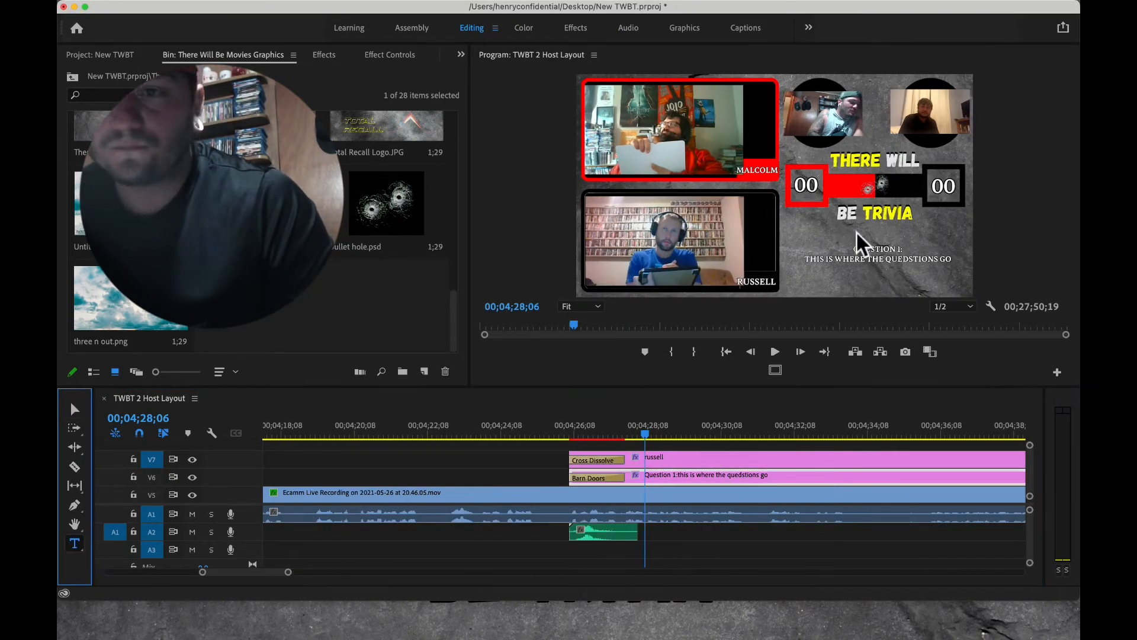
click(872, 259)
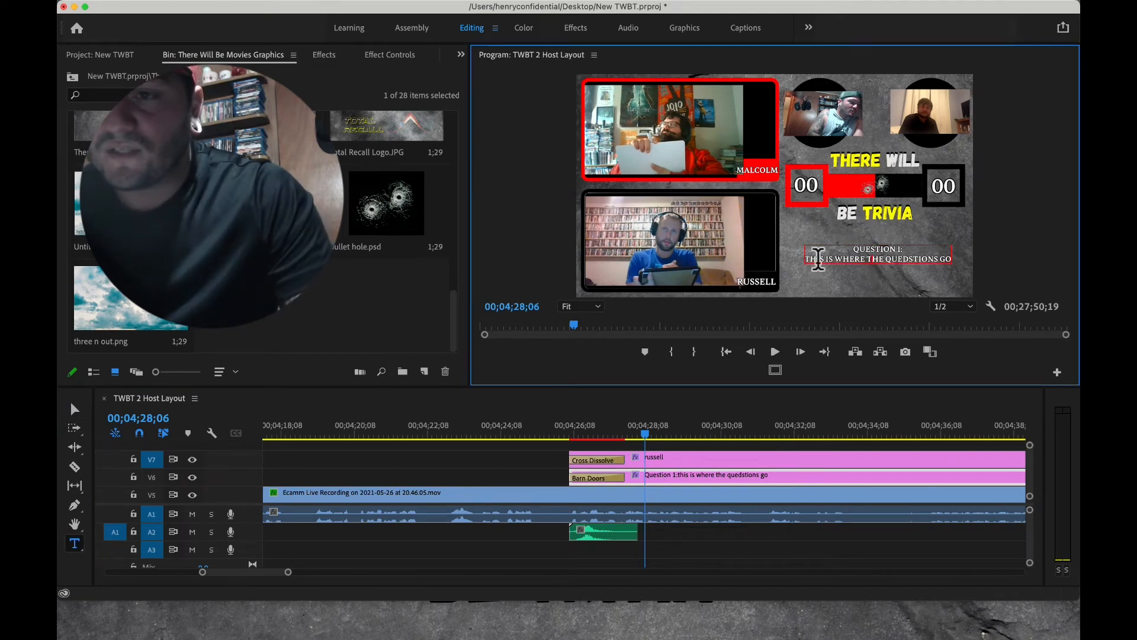
drag(821, 264, 946, 267)
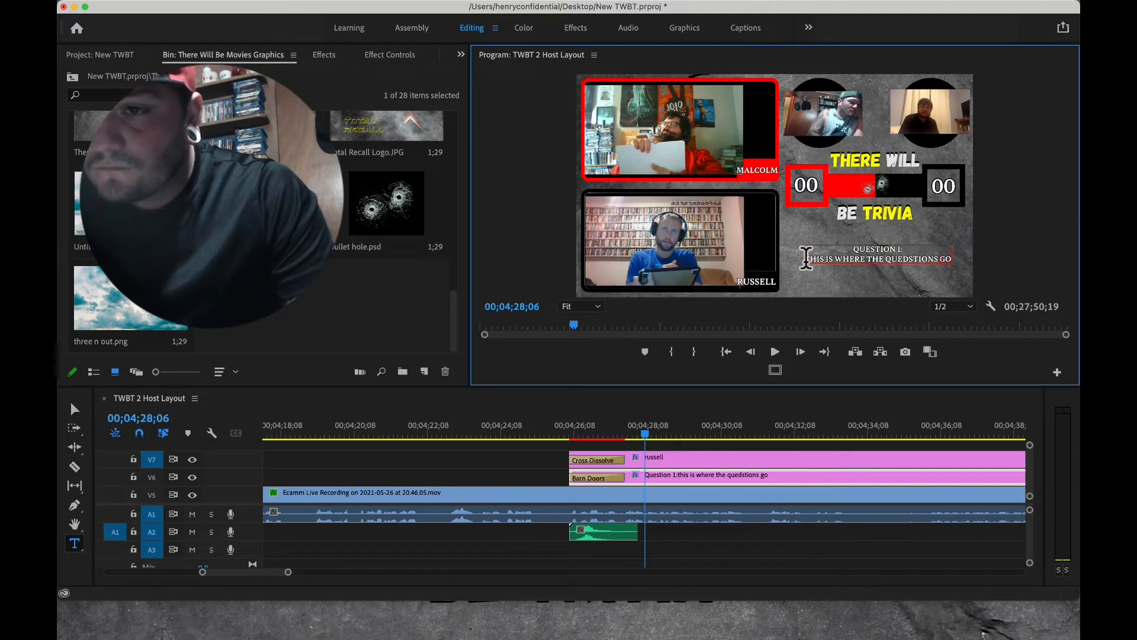
key(BackSpace)
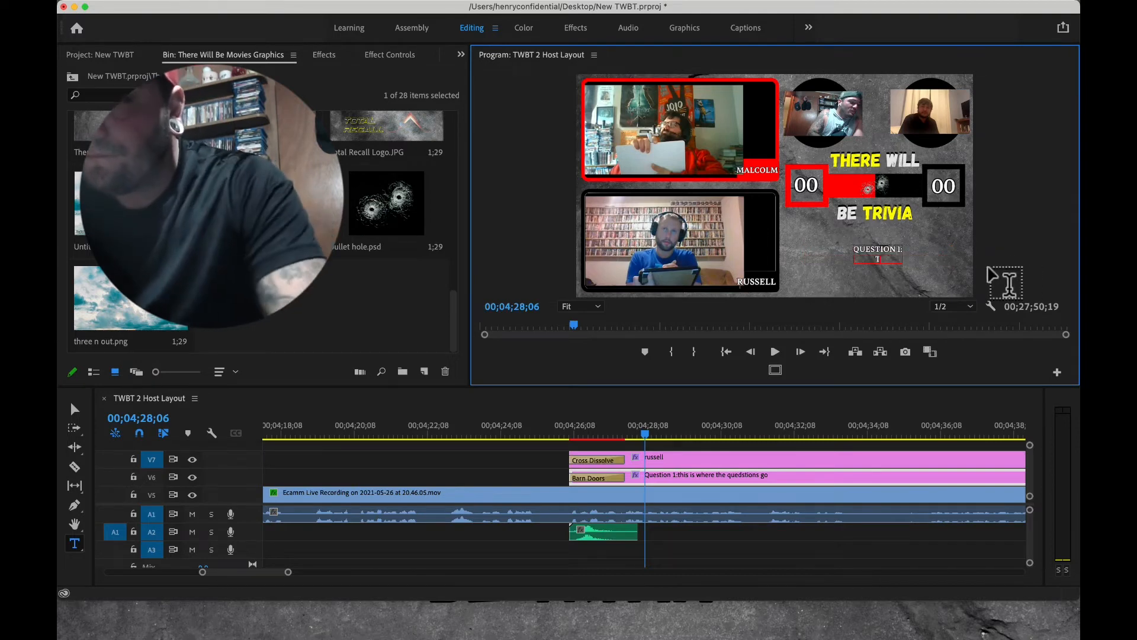
text(WHAT ANIMATED FILM FROM THE)
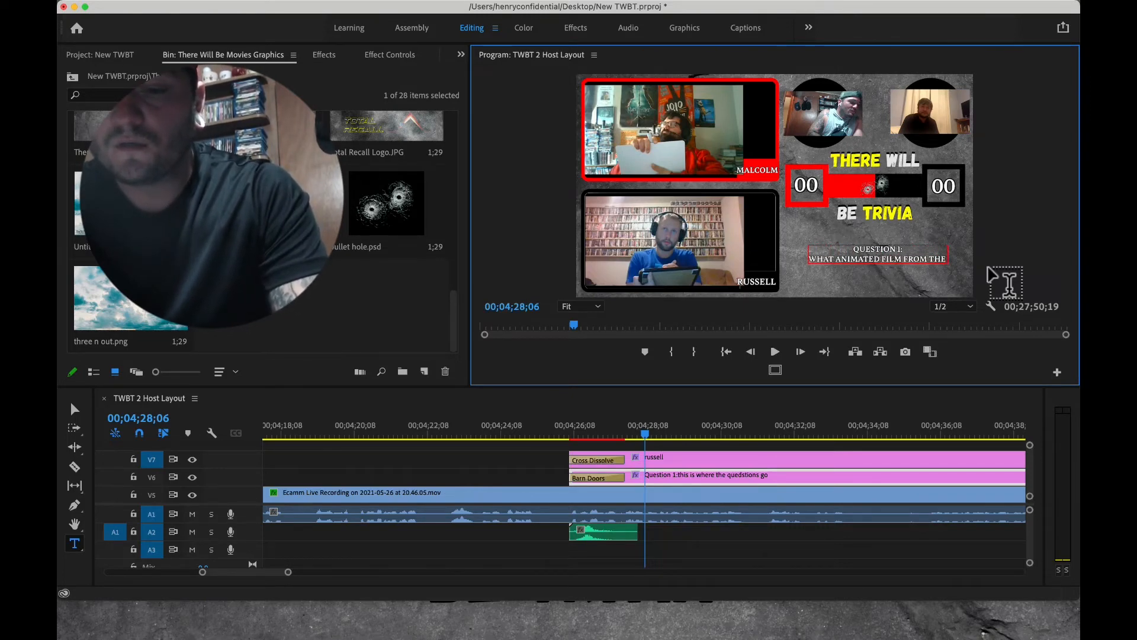
Reword the question line to "WHAT 2010'S ANIMATED FILM HAS THE VOICE TALENTS OF JOHN C. REILLY, TARAON EDGARTON,AND NICK KROLL?".
key(BackSpace)
key(BackSpace)
key(BackSpace)
key(BackSpace)
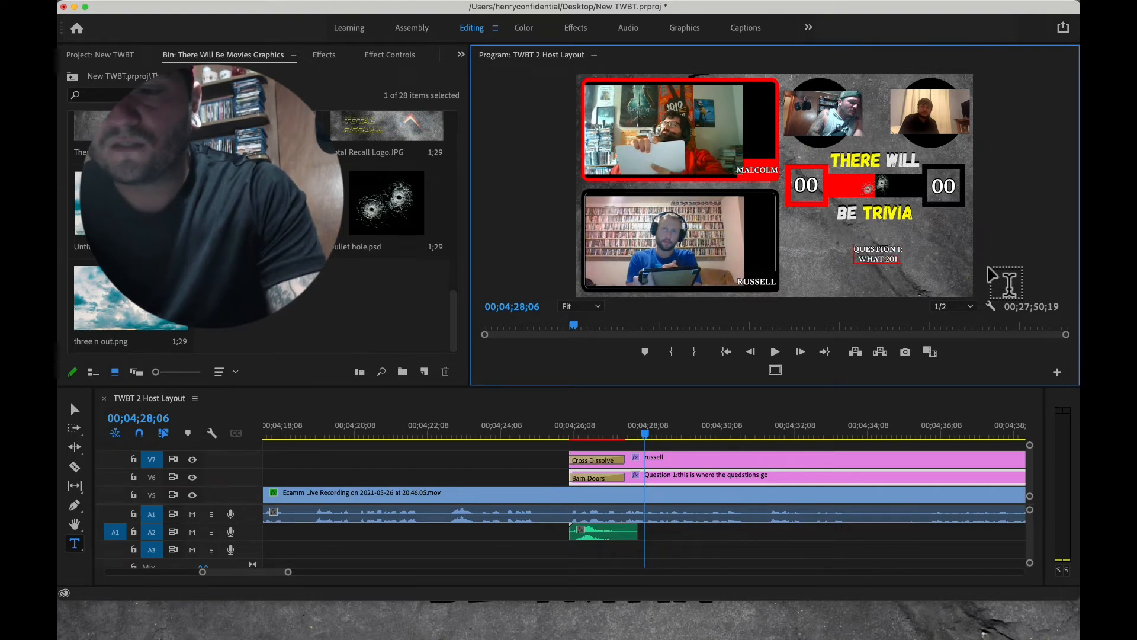
text(TED FILM HAS)
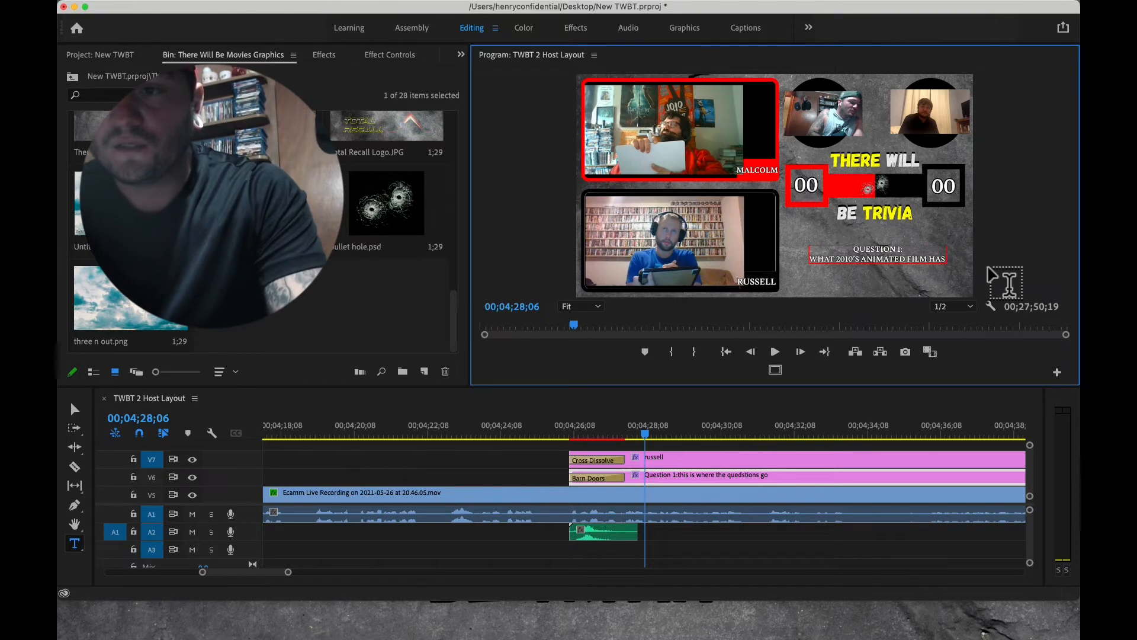
text( THE VOICE)
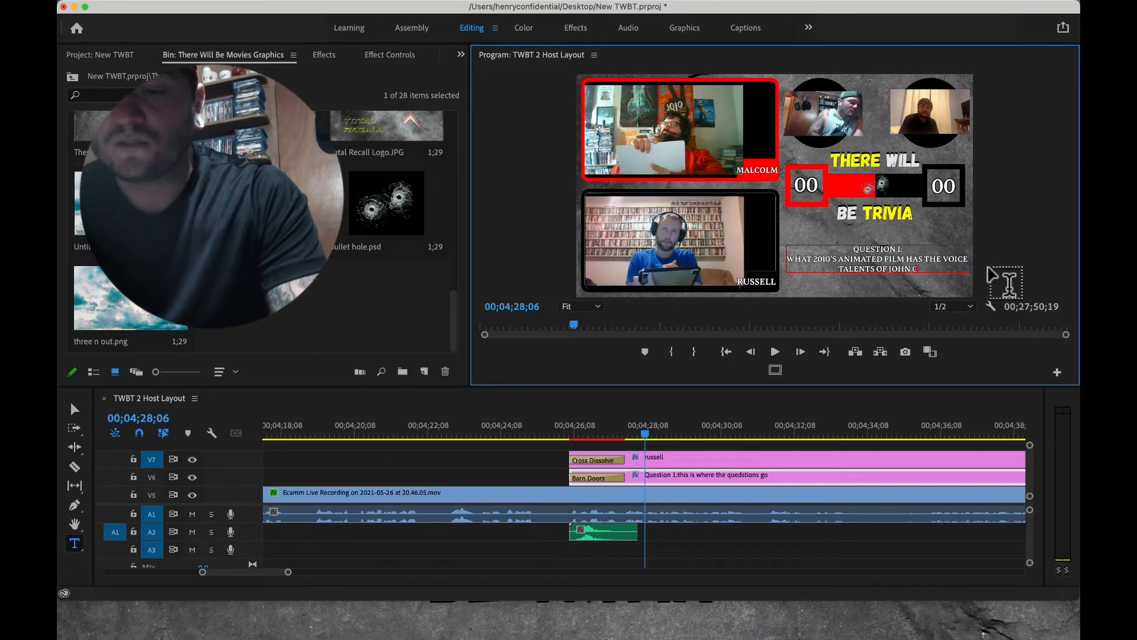
text(Y,)
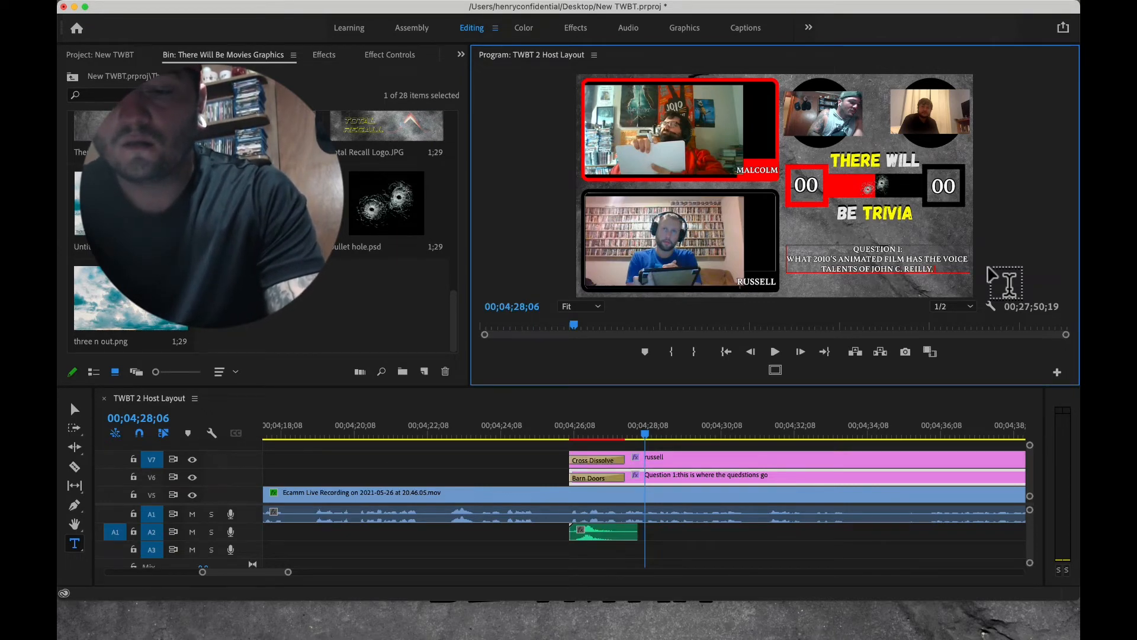
text( TARAON)
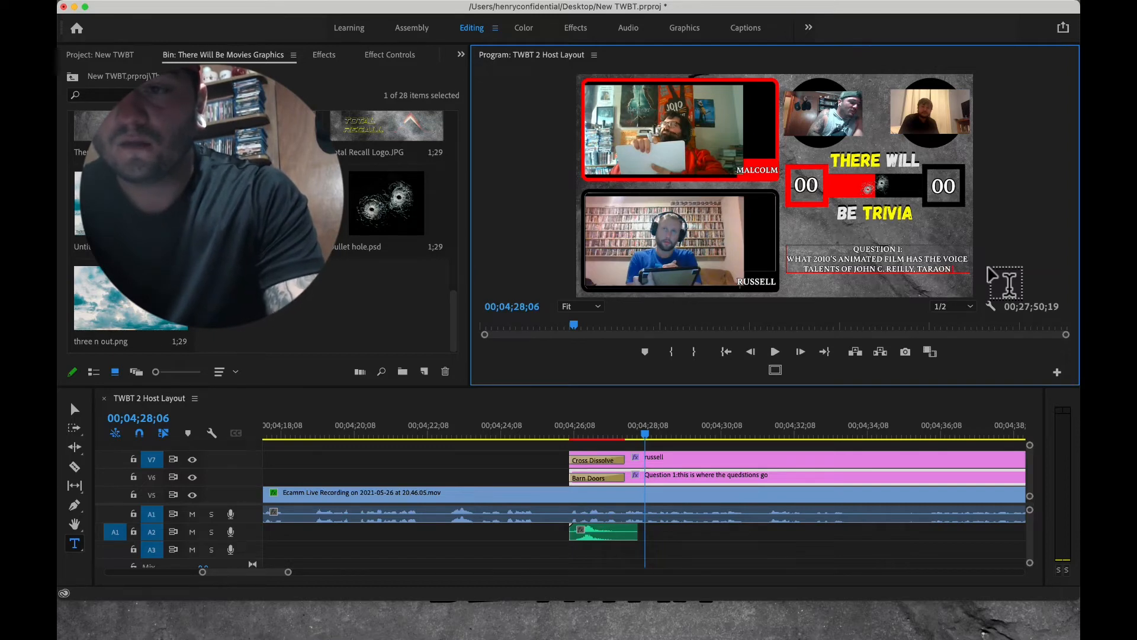
text( EDGARTON)
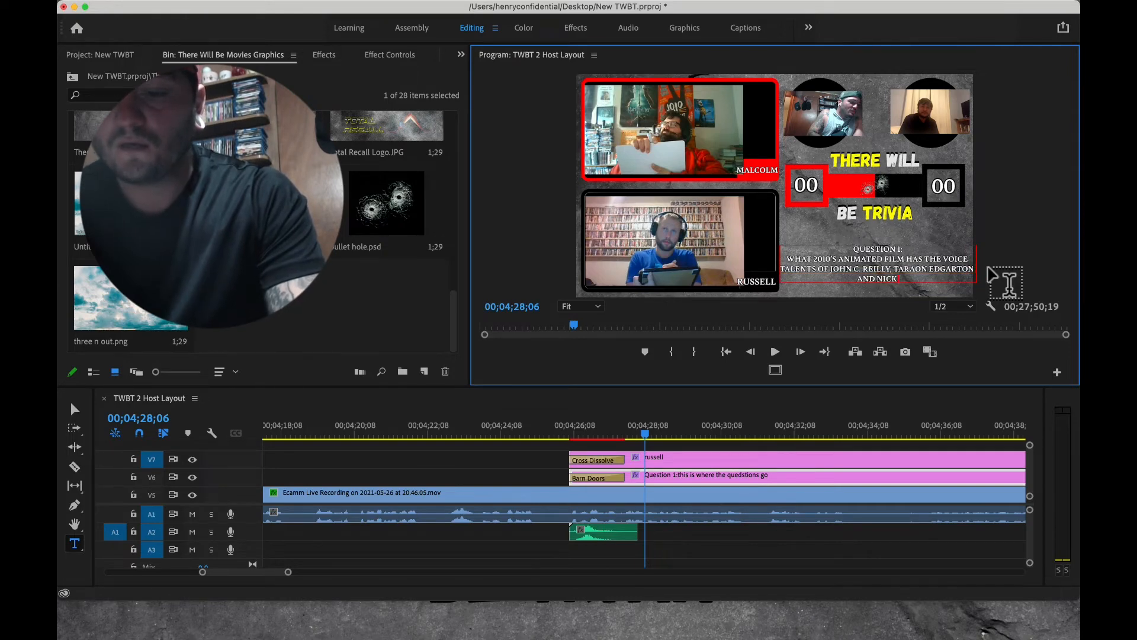
text(AND NICK KROLL?)
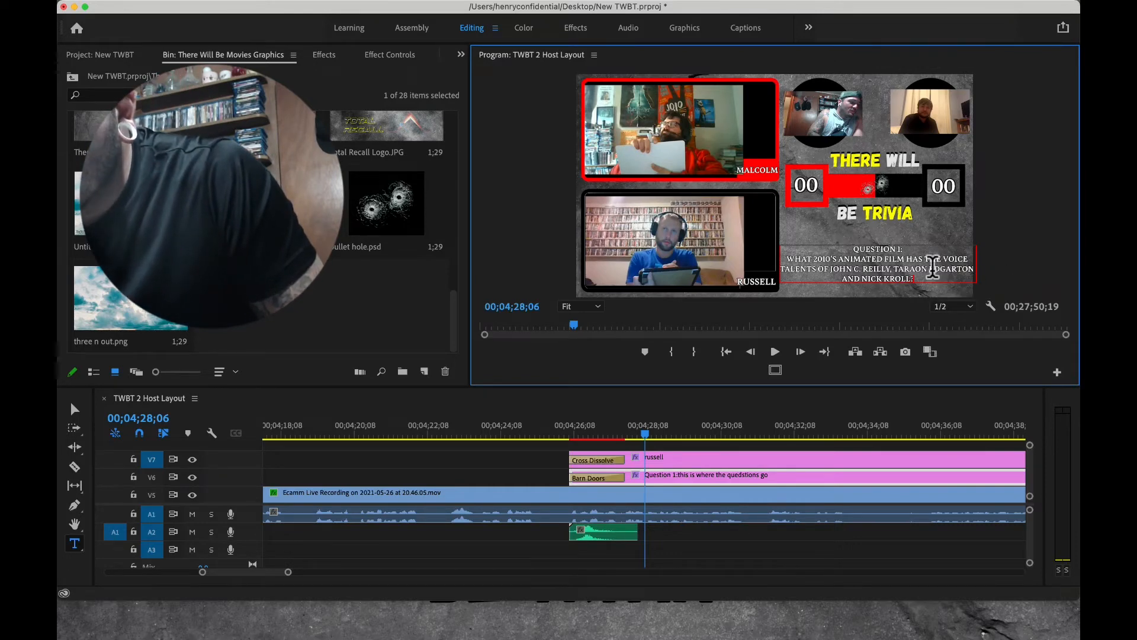
text(,)
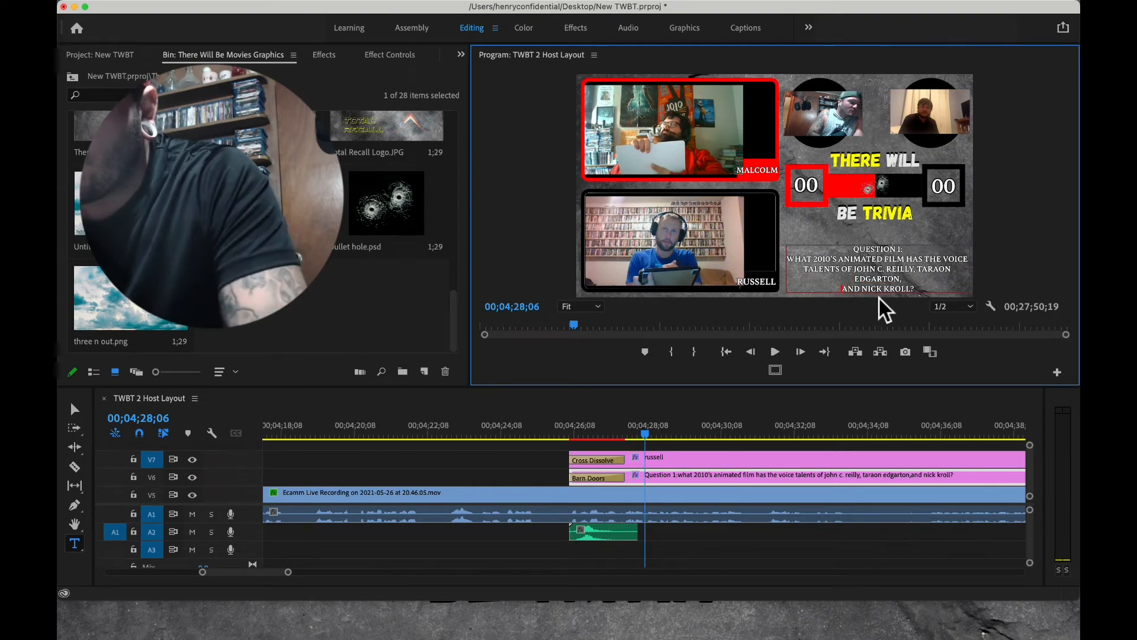
key(BackSpace)
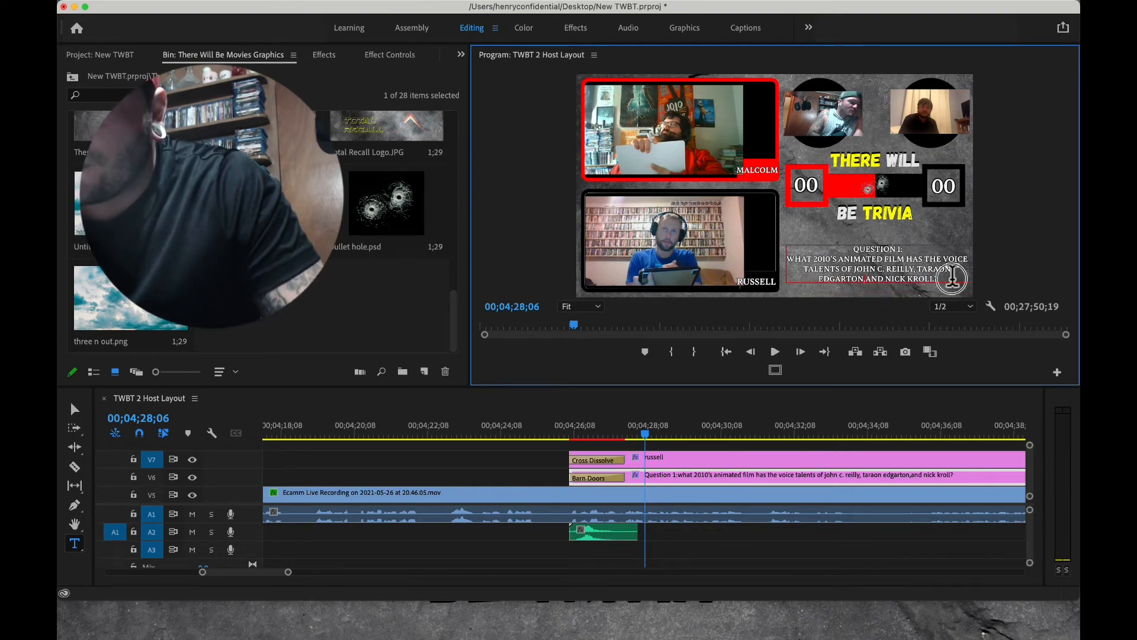
Play back the first question's entrance from 00;04;25;21 to check the finished text with its transitions and sound effect.
click(554, 433)
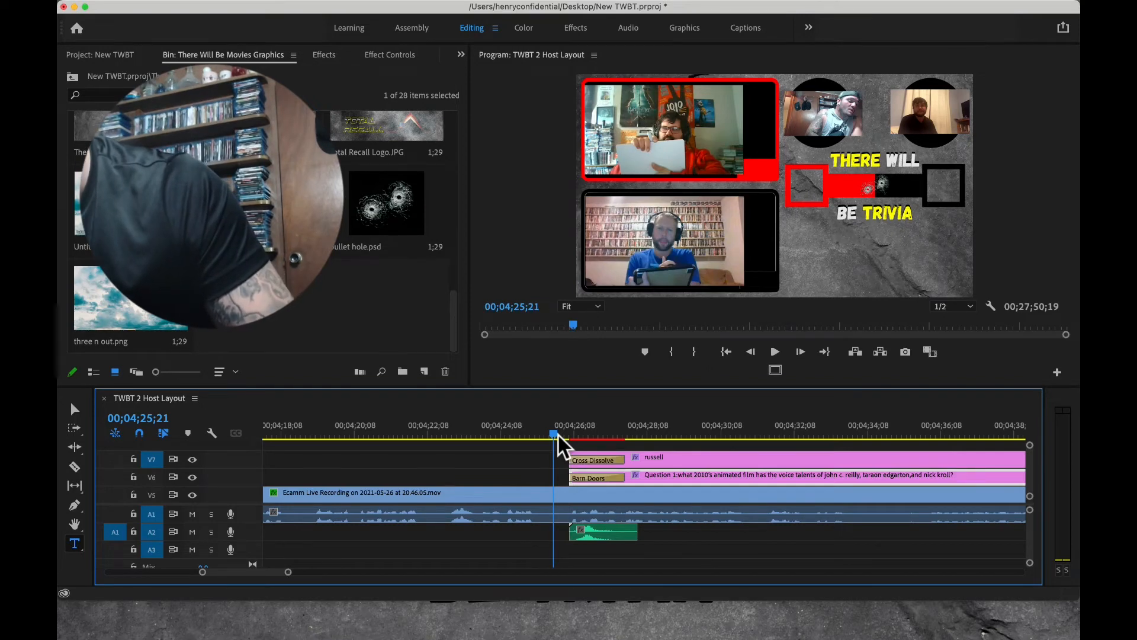
key(space)
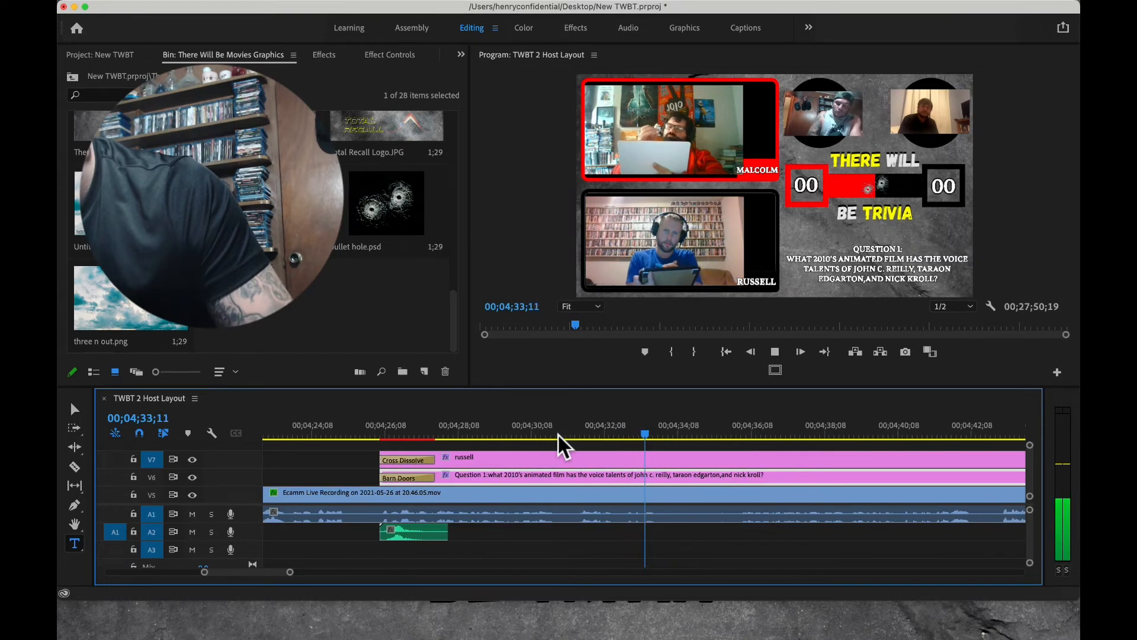
key(space)
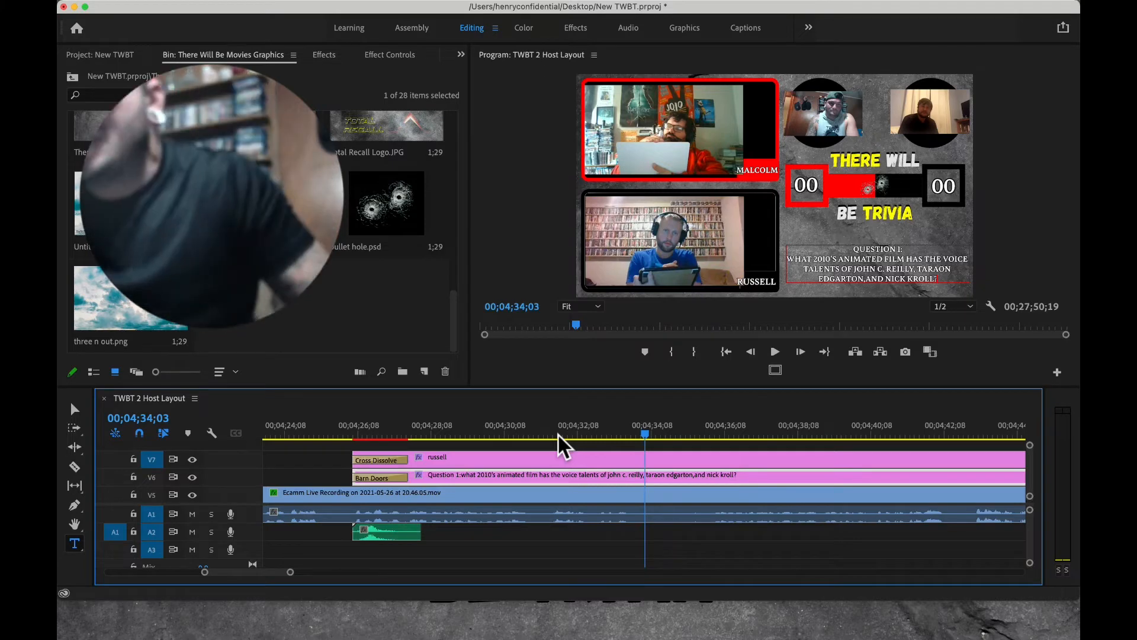
Scrub and play through the recording to find the point where both contestants have held up their answers.
click(854, 436)
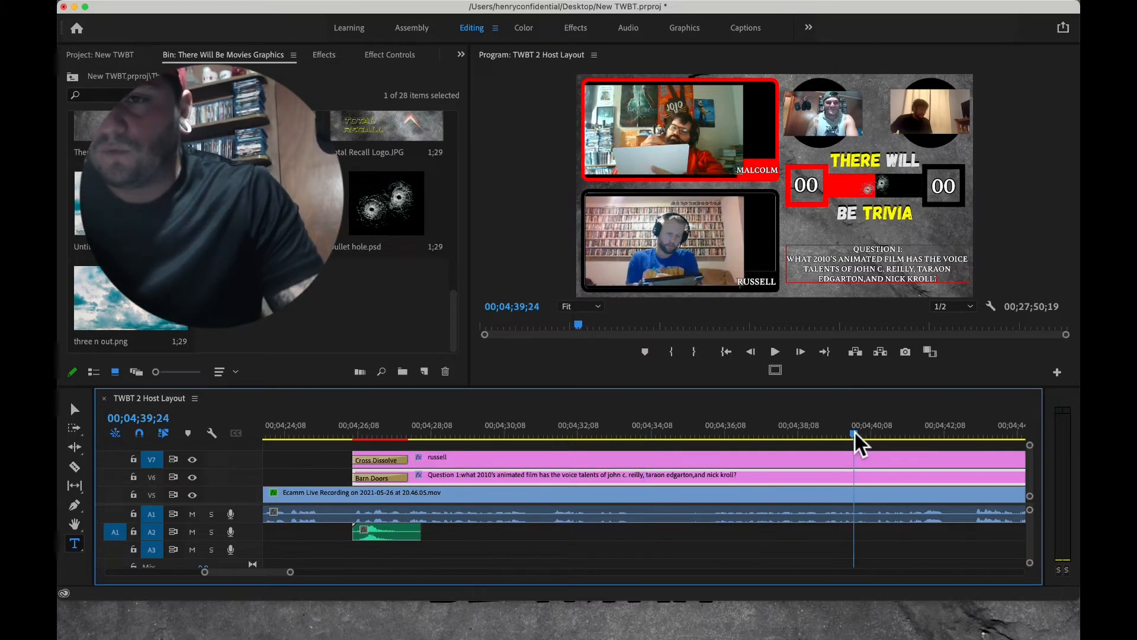
scroll(854, 441, right, 4)
click(639, 433)
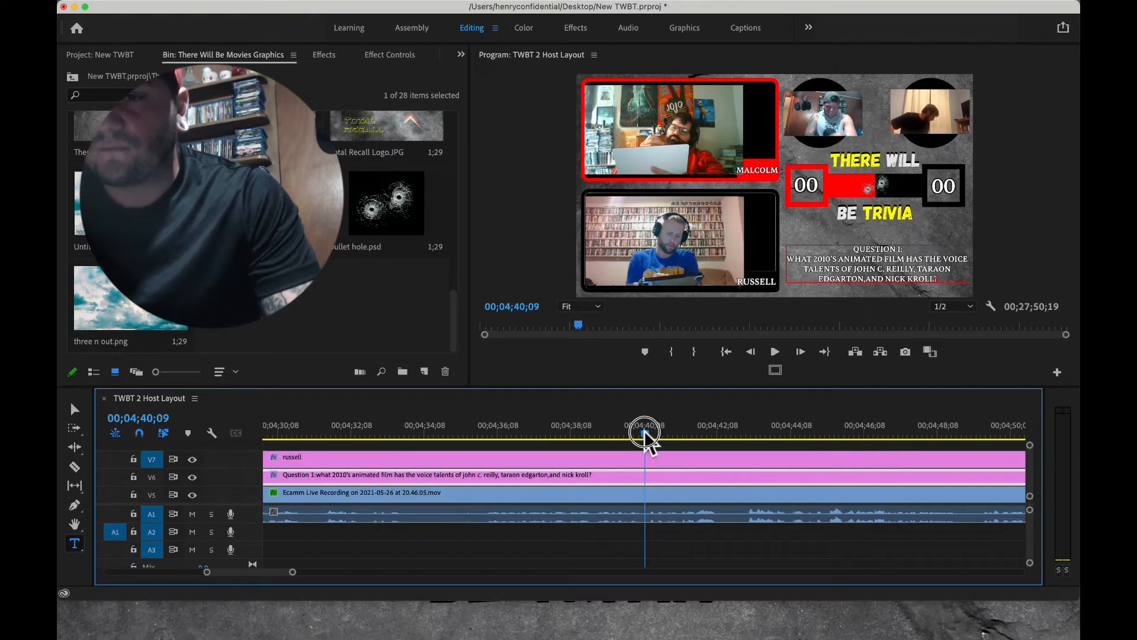
drag(644, 435, 932, 465)
scroll(864, 464, right, 10)
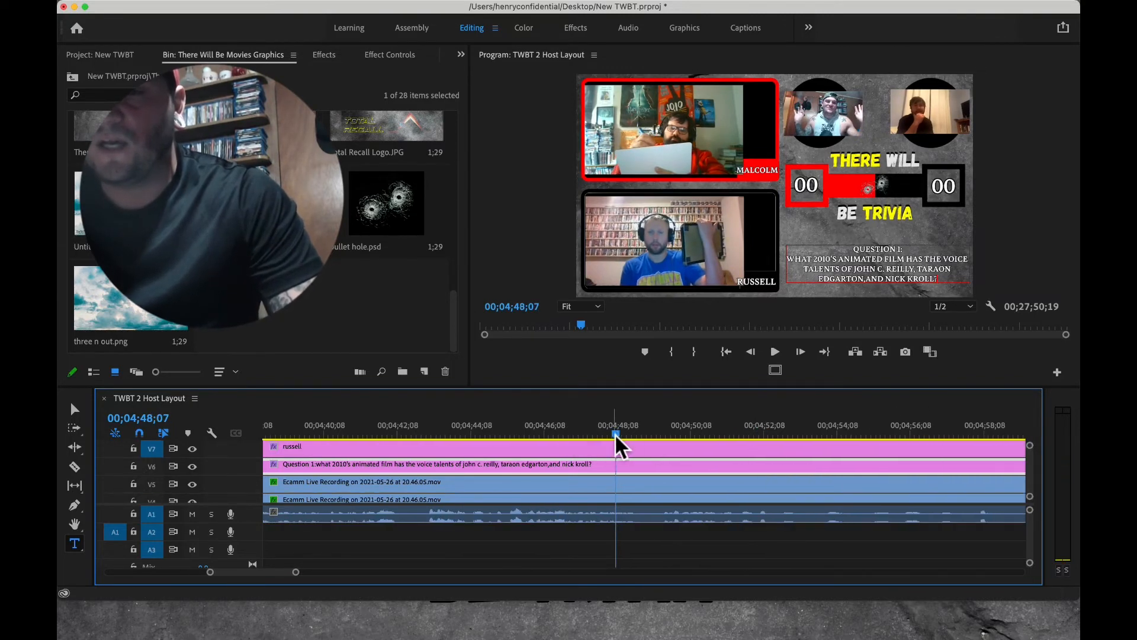
drag(615, 437, 828, 464)
scroll(805, 464, right, 8)
scroll(560, 456, down, 2)
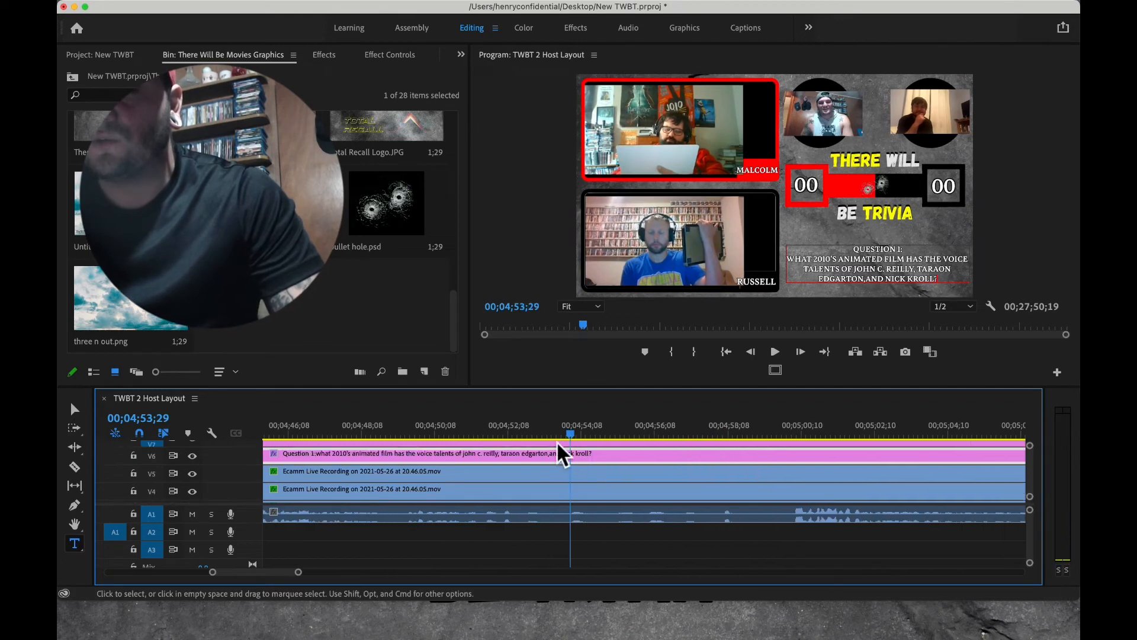
drag(569, 439, 828, 448)
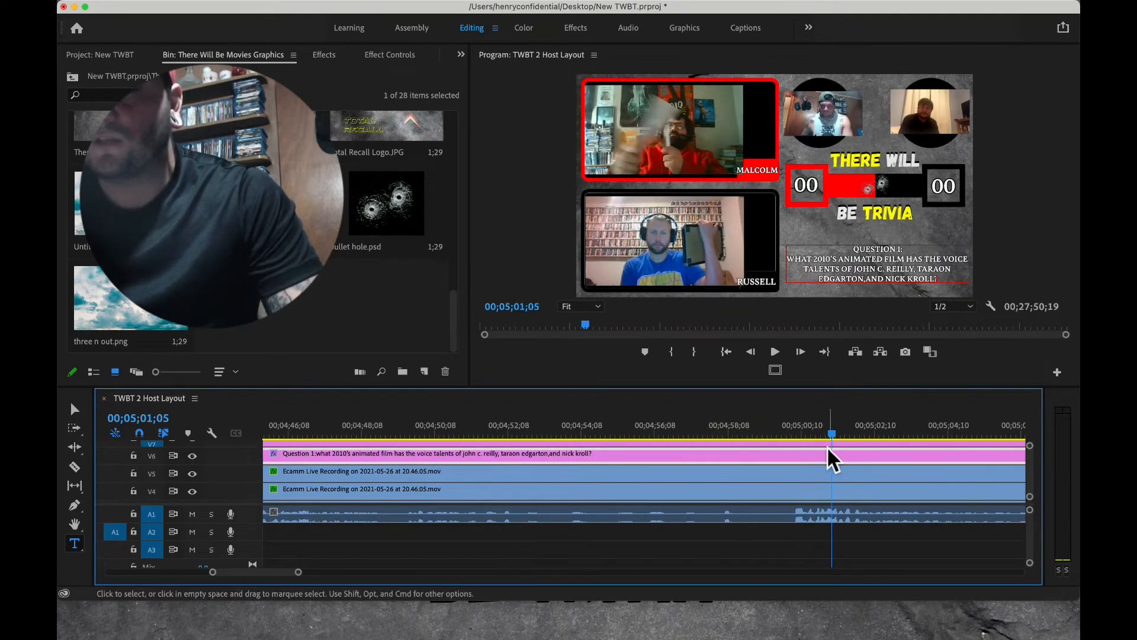
key(space)
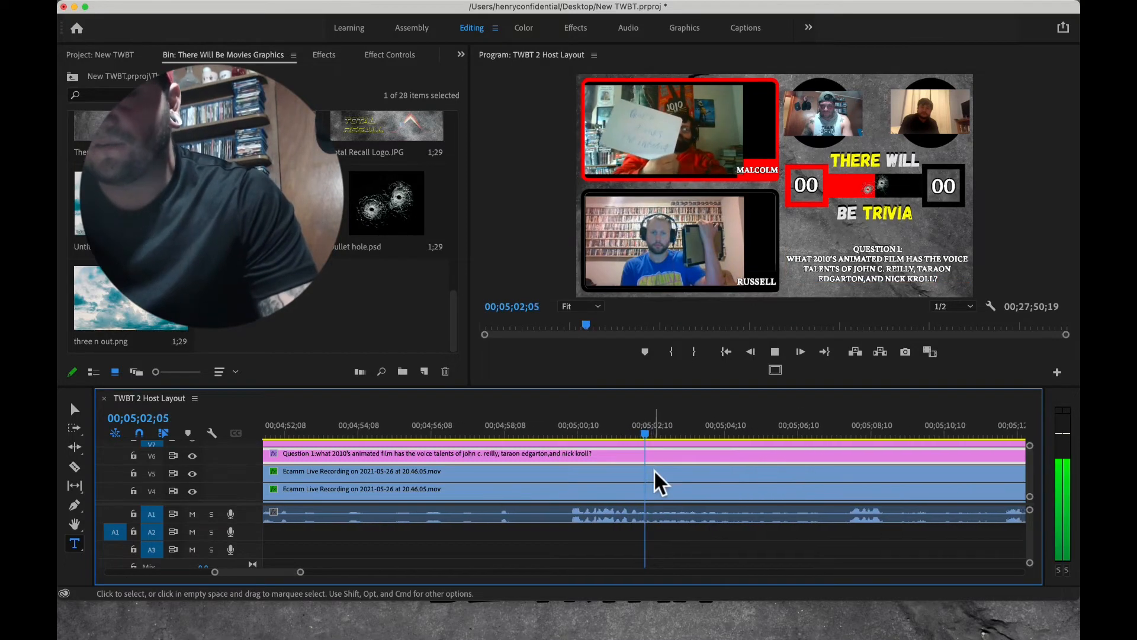
scroll(654, 469, up, 2)
key(space)
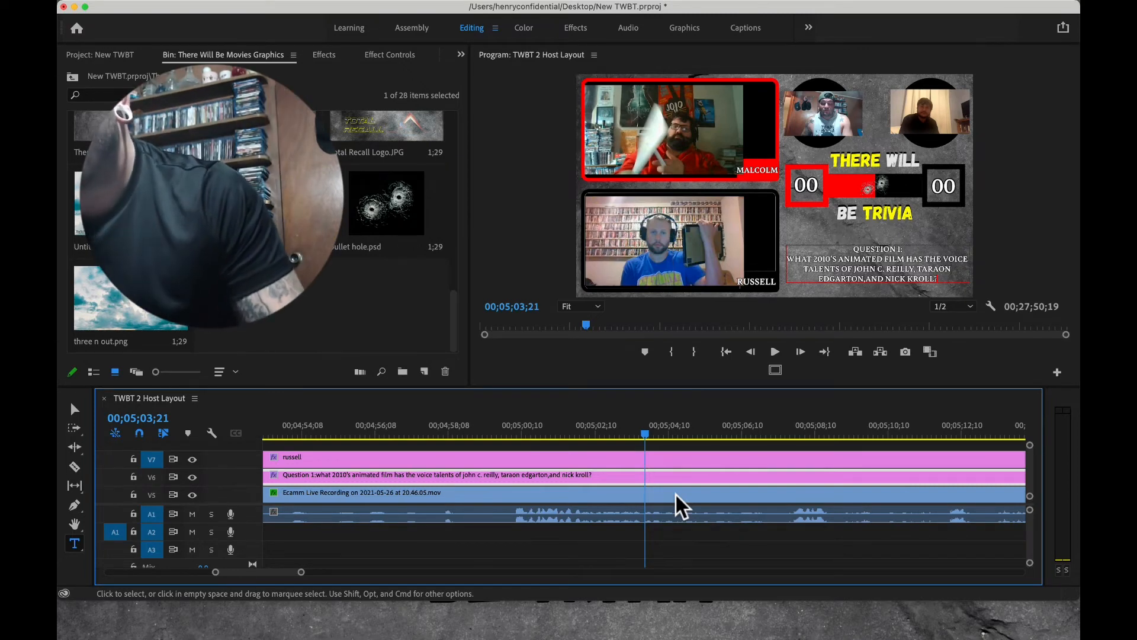
key(space)
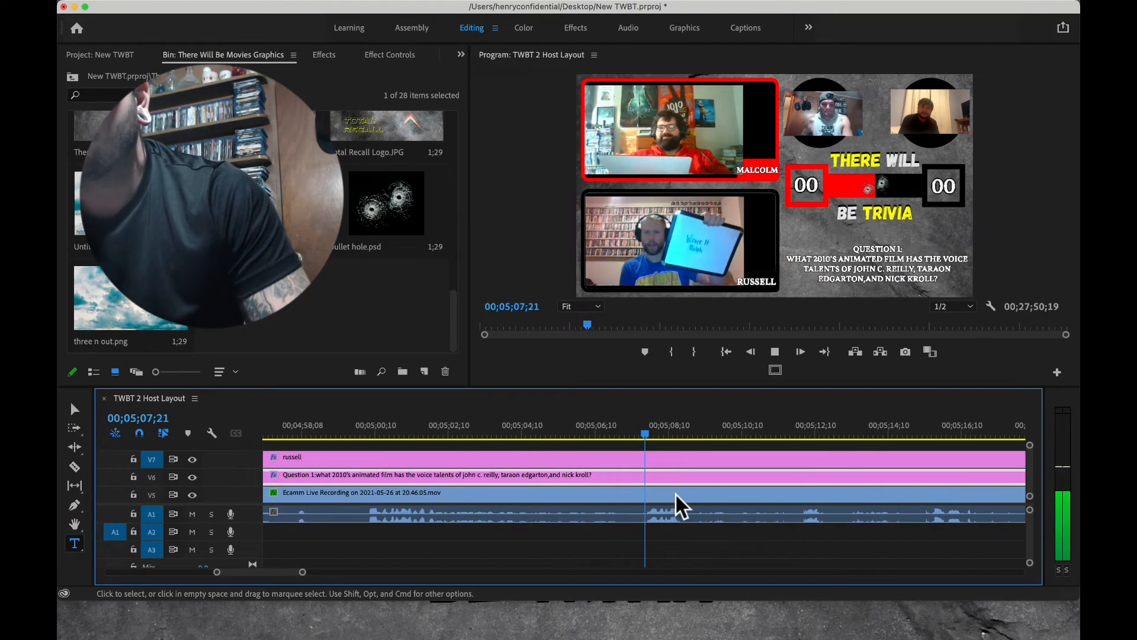
key(space)
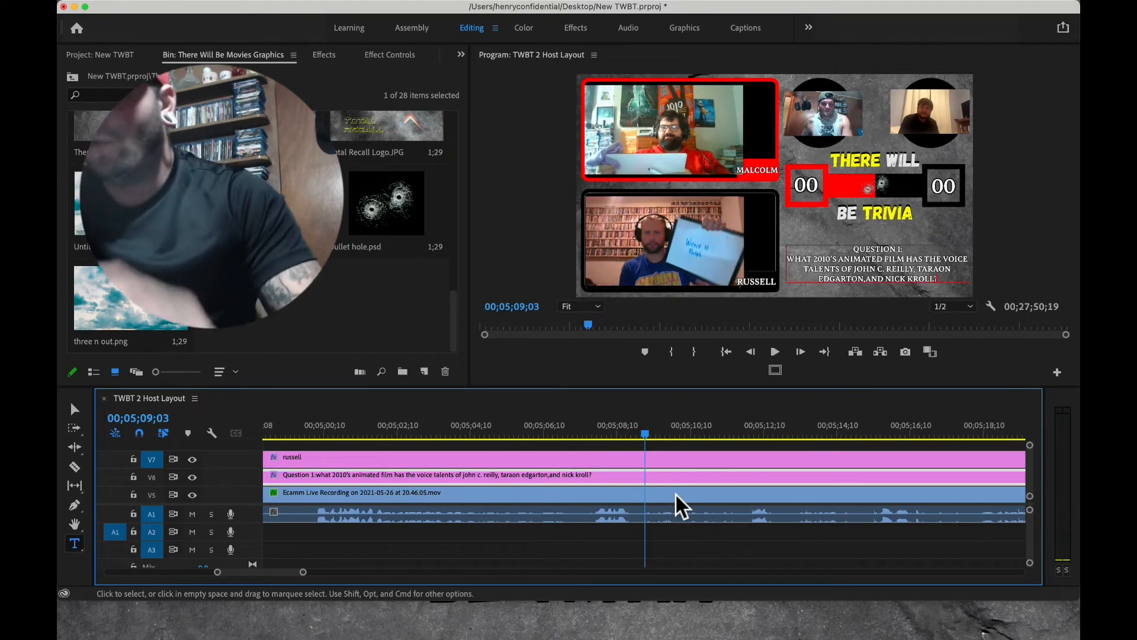
Split the question text on V6 and the names-and-scores graphic on V7 at 00;05;09;03, and select the V7 portion after the cut.
key(c)
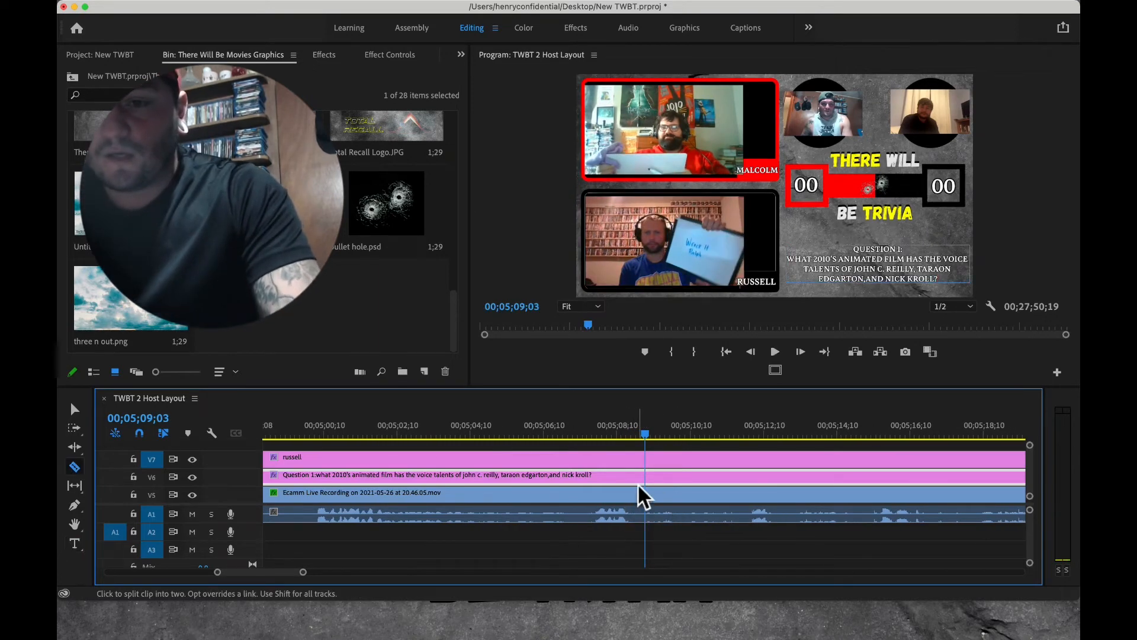
click(649, 476)
click(648, 457)
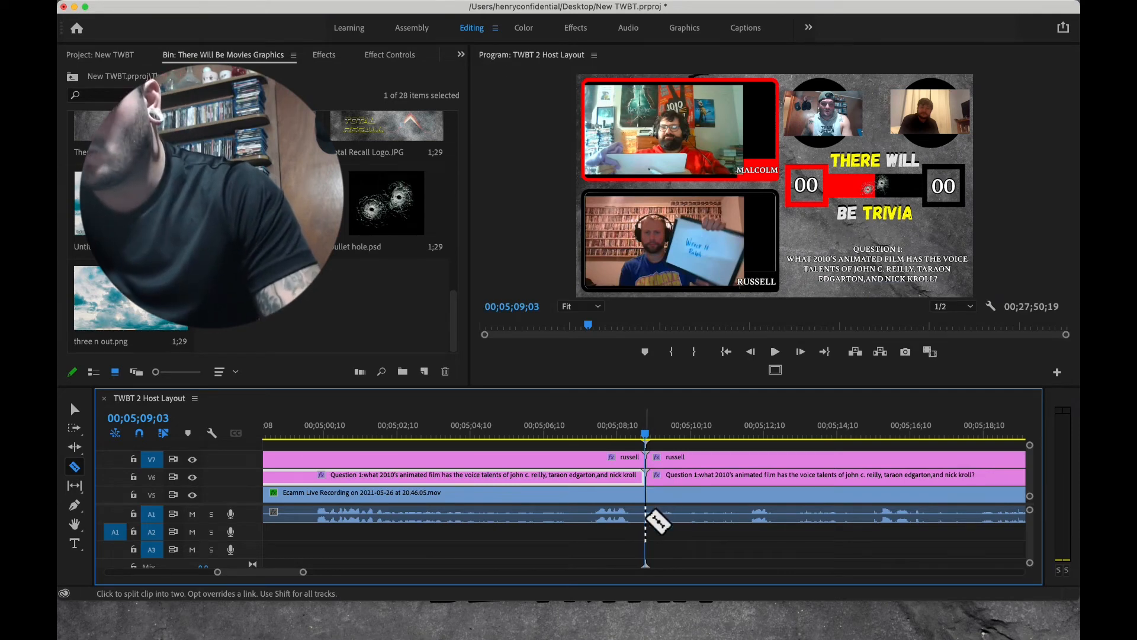
key(v)
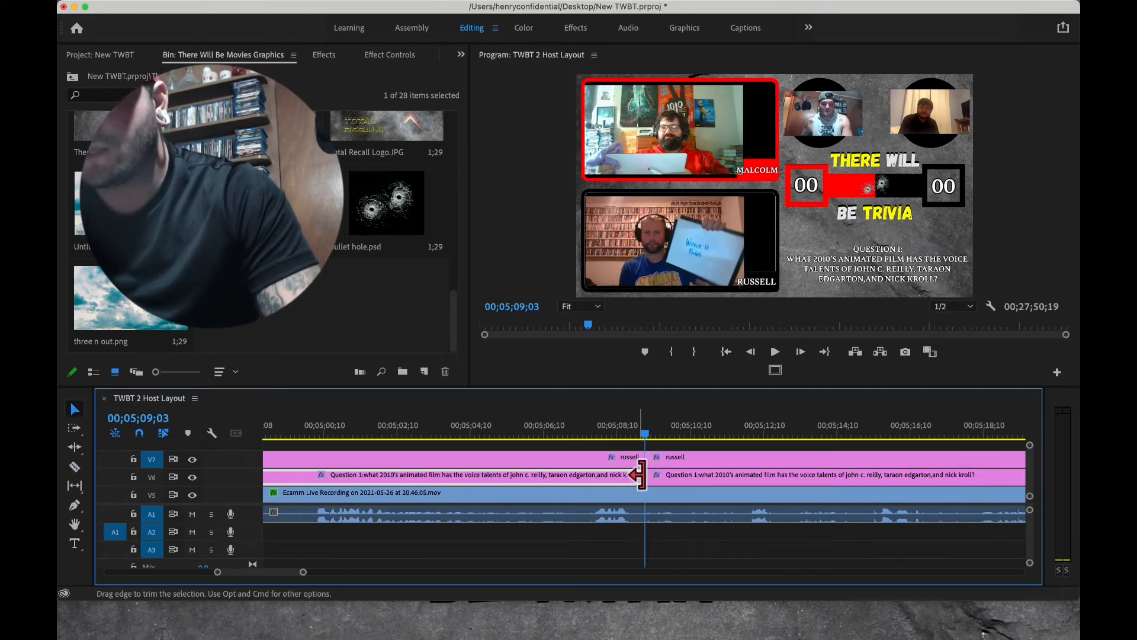
click(685, 457)
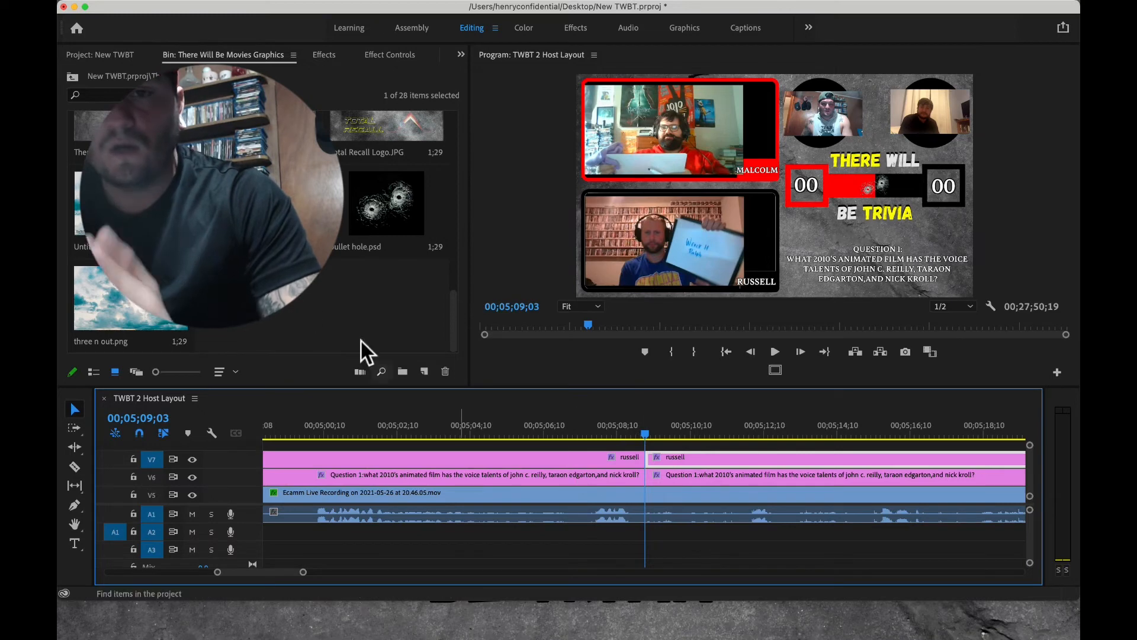
Place a sound effect from the There Will Be Movies Graphics bin on A2 at 00;05;09;03.
scroll(363, 349, up, 5)
scroll(260, 226, up, 3)
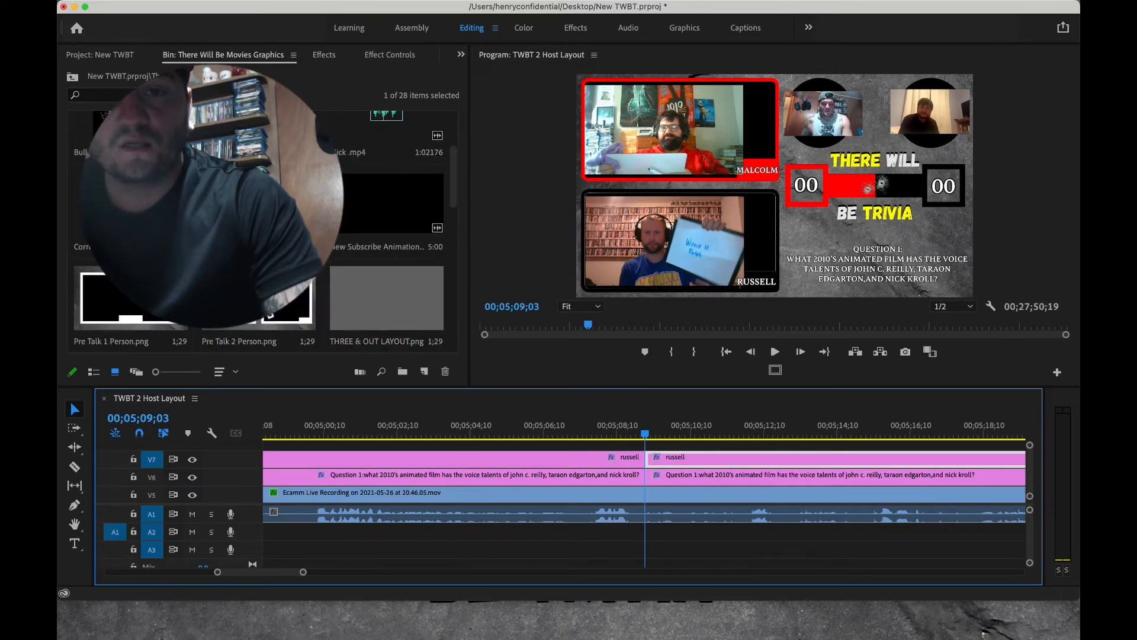
drag(70, 401, 661, 488)
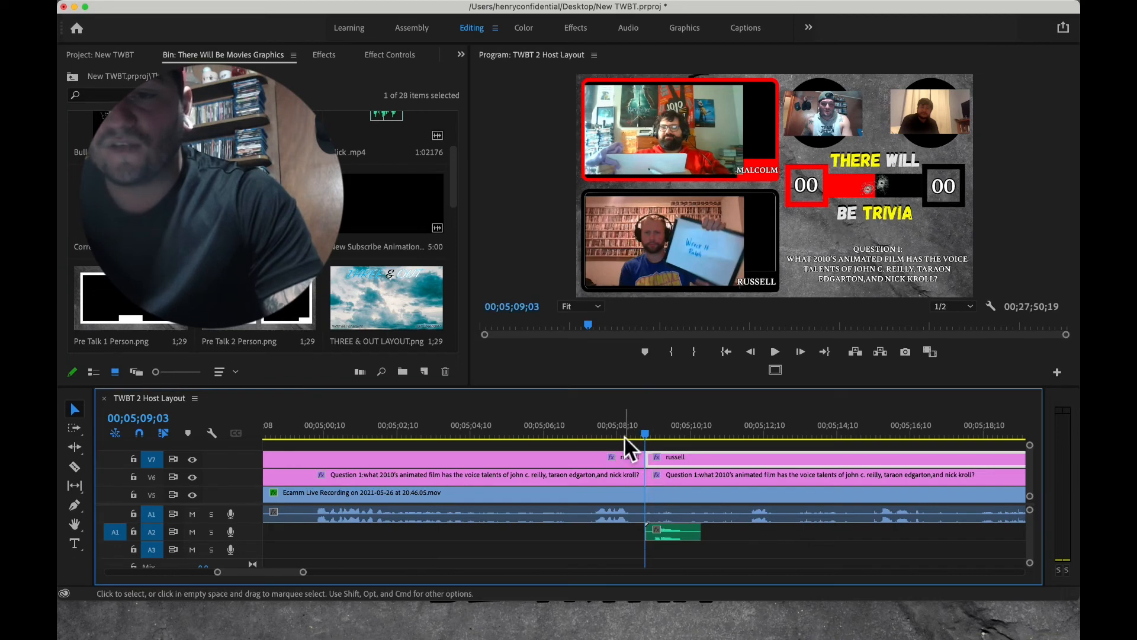
Split the question text on V6 at 00;05;22;16 and cut out the portion between 00;05;09;03 and that point.
click(835, 433)
key(space)
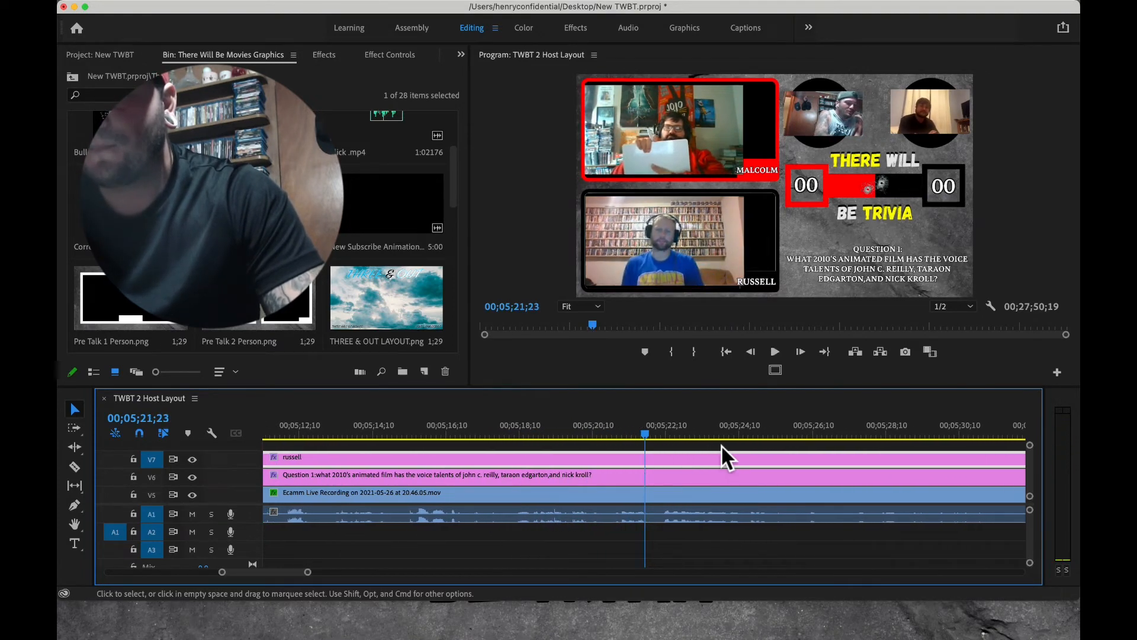
key(space)
key(c)
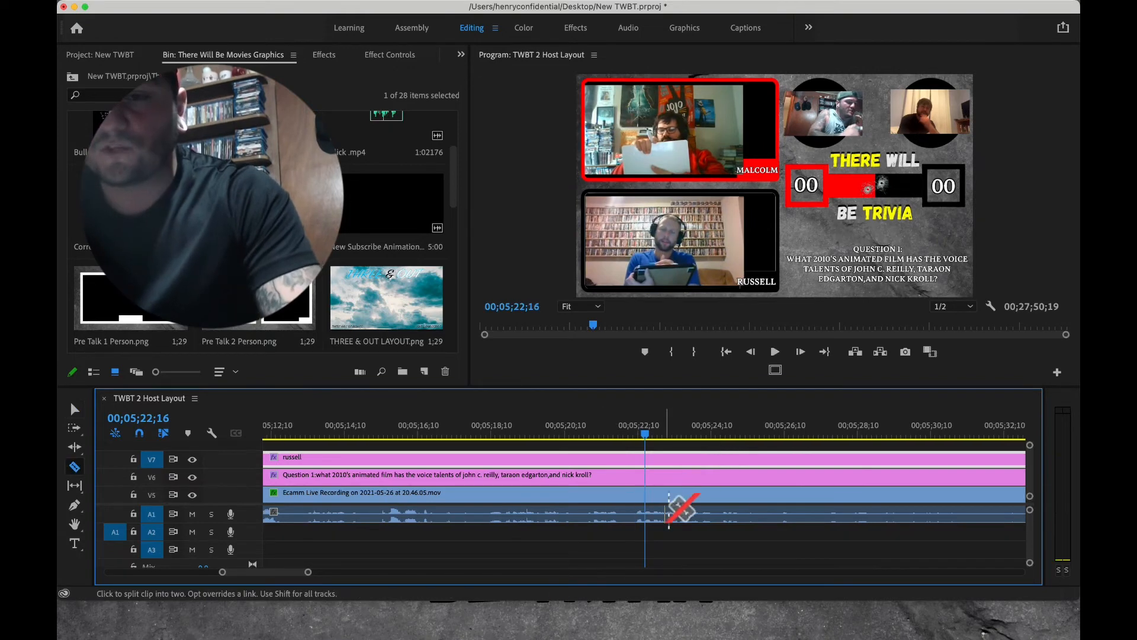
click(646, 474)
key(v)
right_click(616, 480)
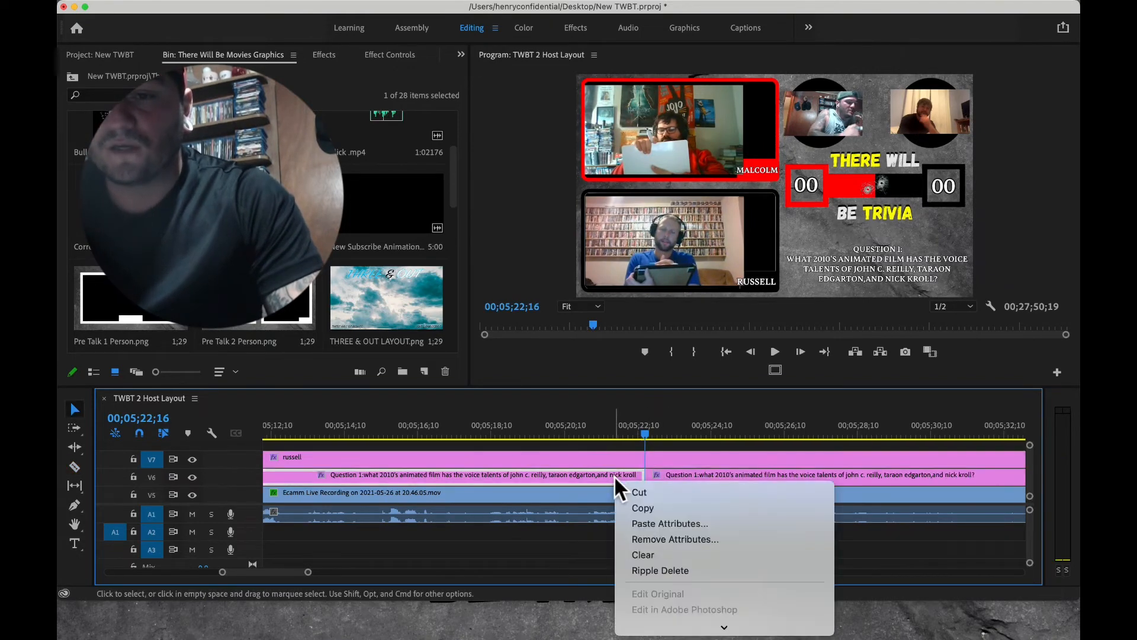
click(626, 492)
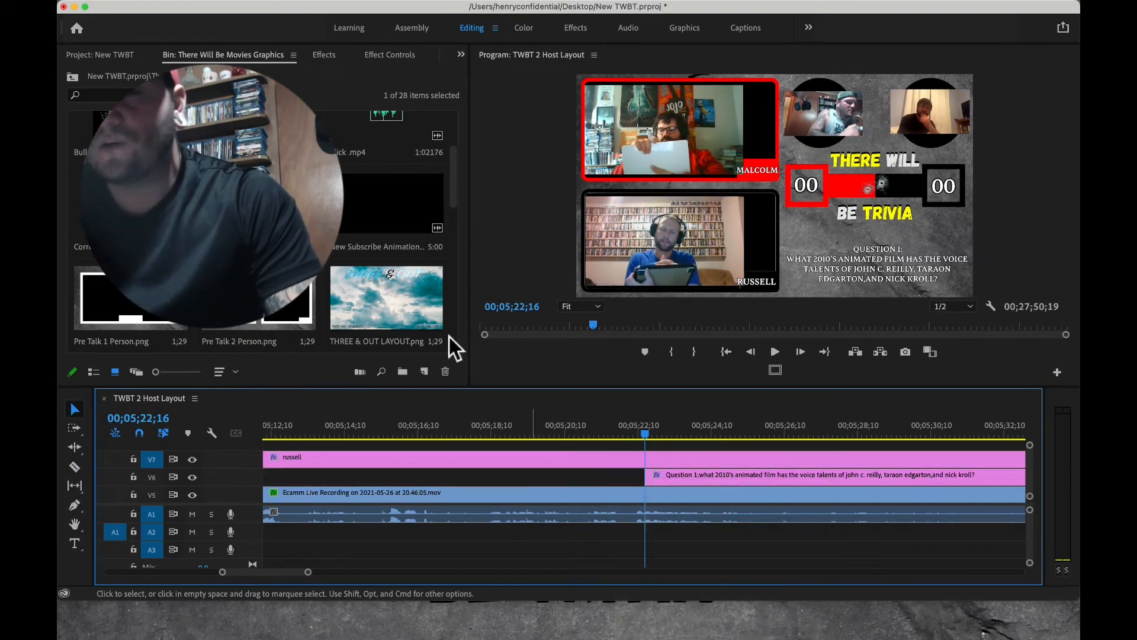
Add a Barn Doors transition to the start of the V6 question text at 00;05;22;16.
click(324, 55)
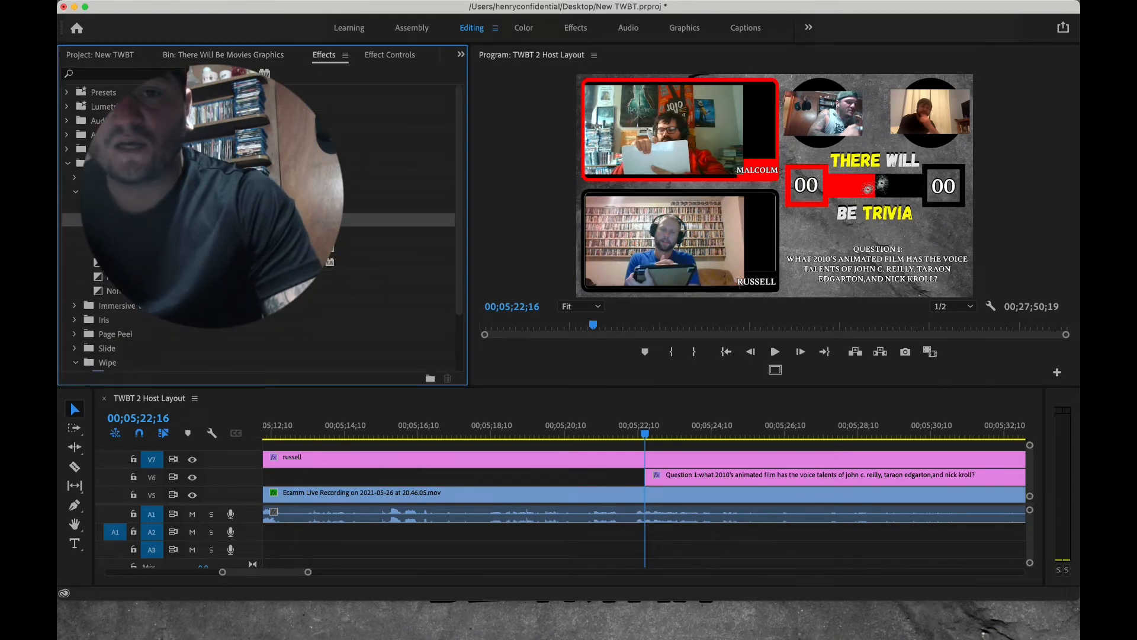
click(72, 190)
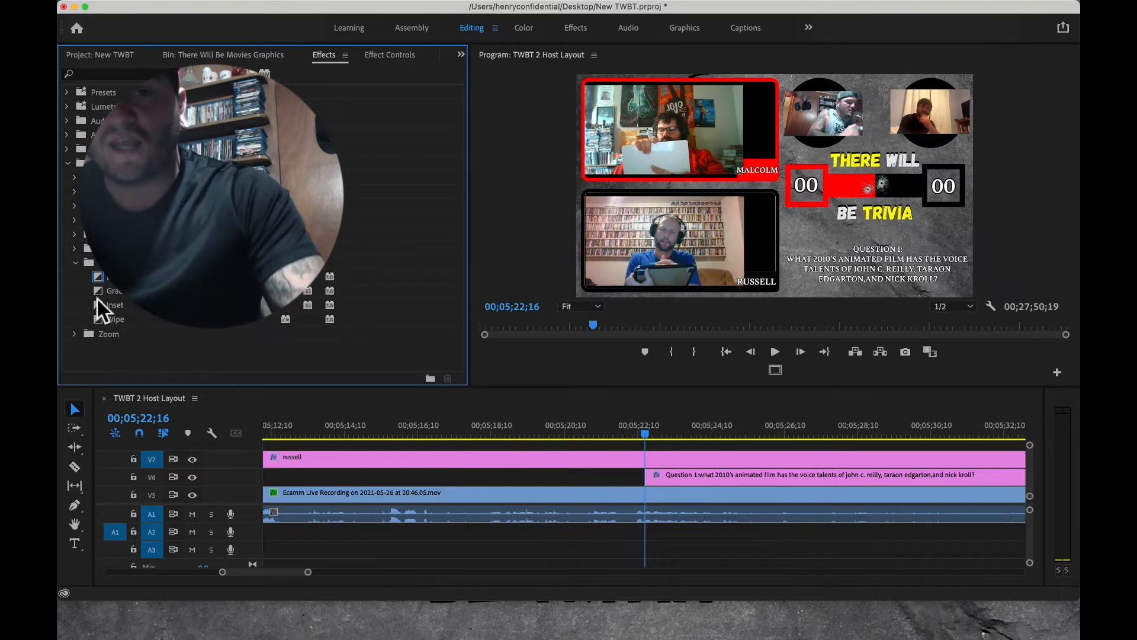
drag(119, 277, 652, 477)
Place the Whoosh sound effect from the There Will Be Movies Graphics bin on A2 at 00;05;22;16.
click(225, 54)
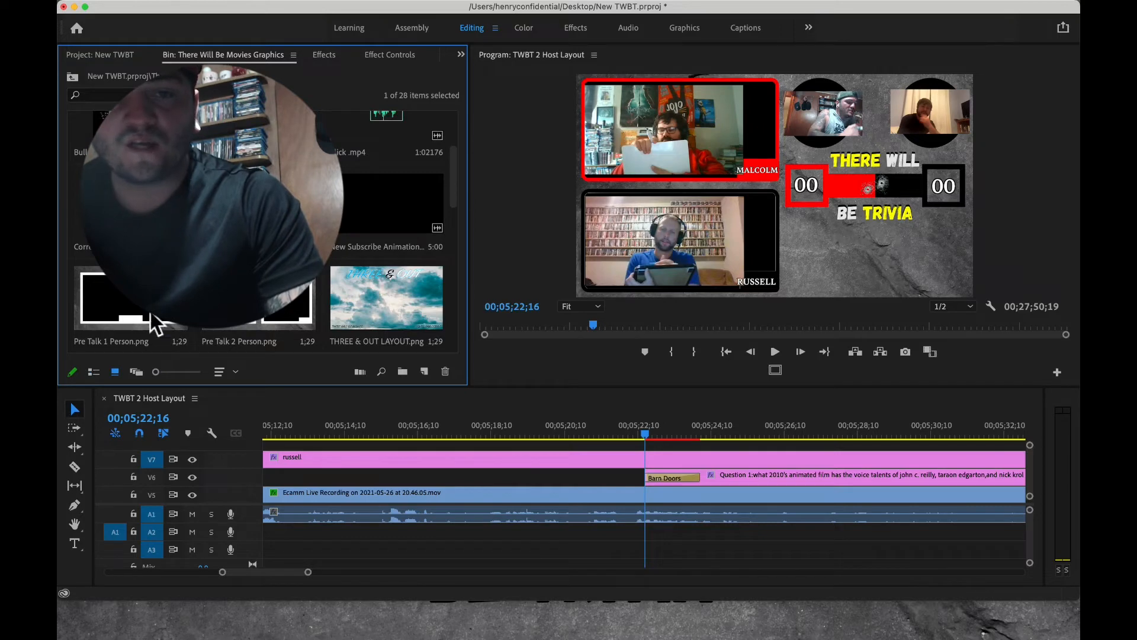
click(94, 372)
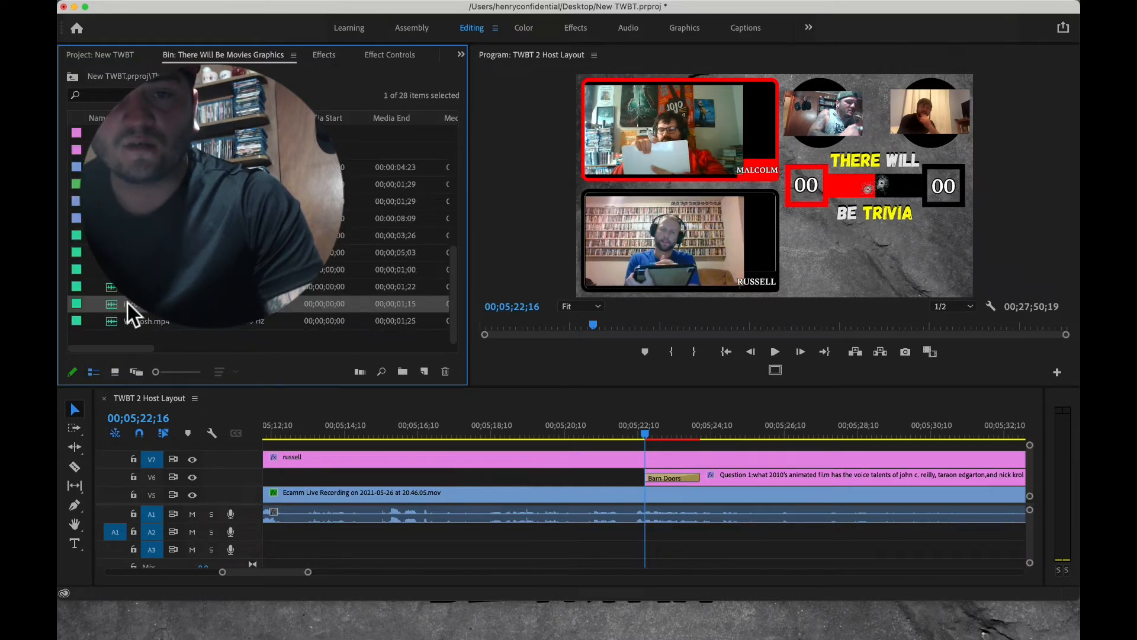
drag(134, 318, 646, 533)
scroll(647, 493, down, 2)
scroll(646, 493, left, 6)
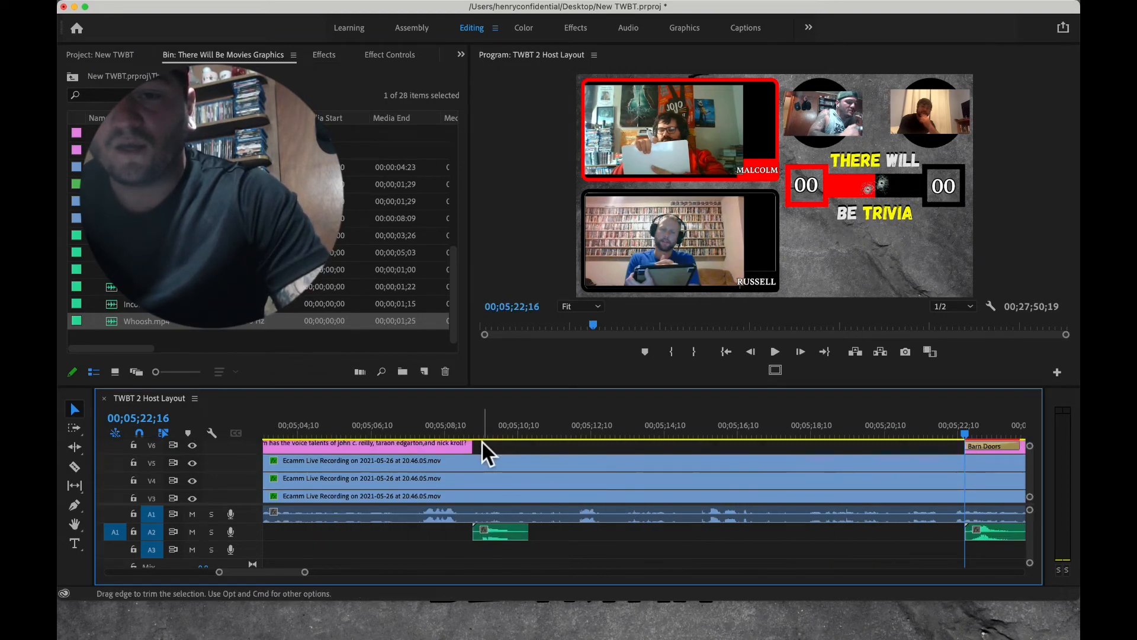
scroll(521, 453, up, 2)
scroll(551, 453, right, 5)
scroll(557, 453, down, 2)
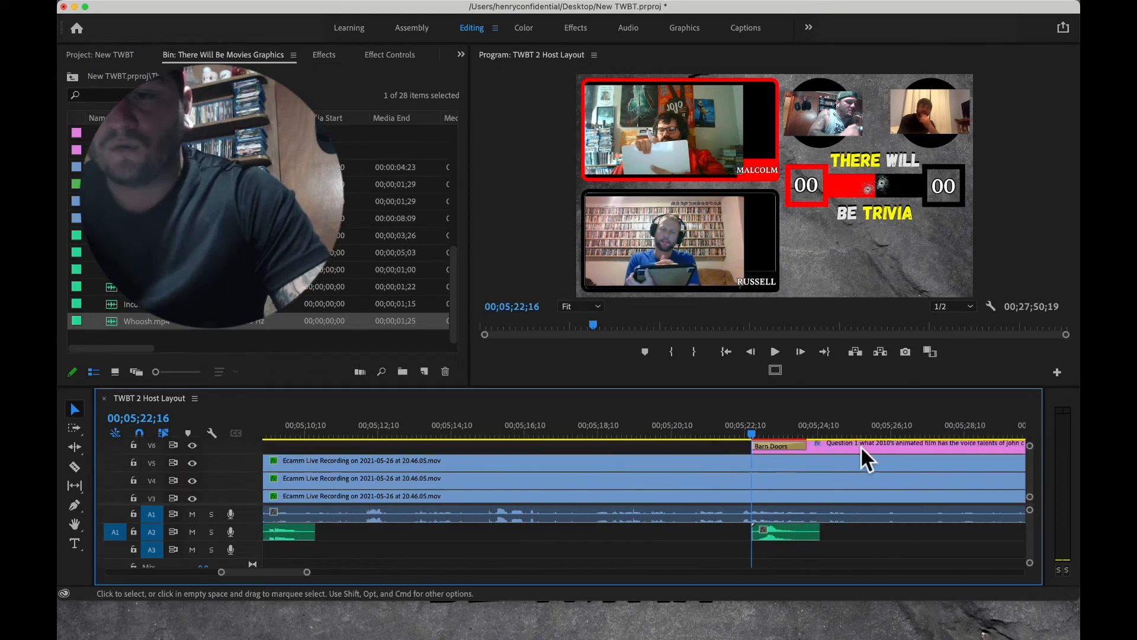
Change the second V6 question text to "Question 2: what year saw the release of the MCU film, The Incredible Hulk?".
click(75, 545)
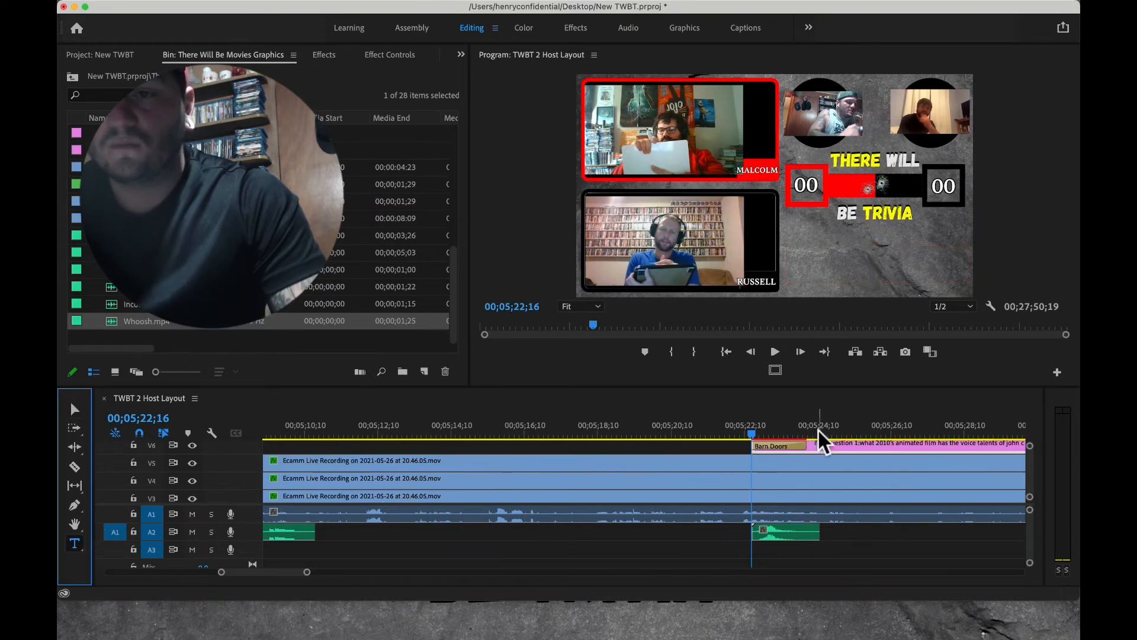
drag(754, 434, 843, 436)
click(867, 259)
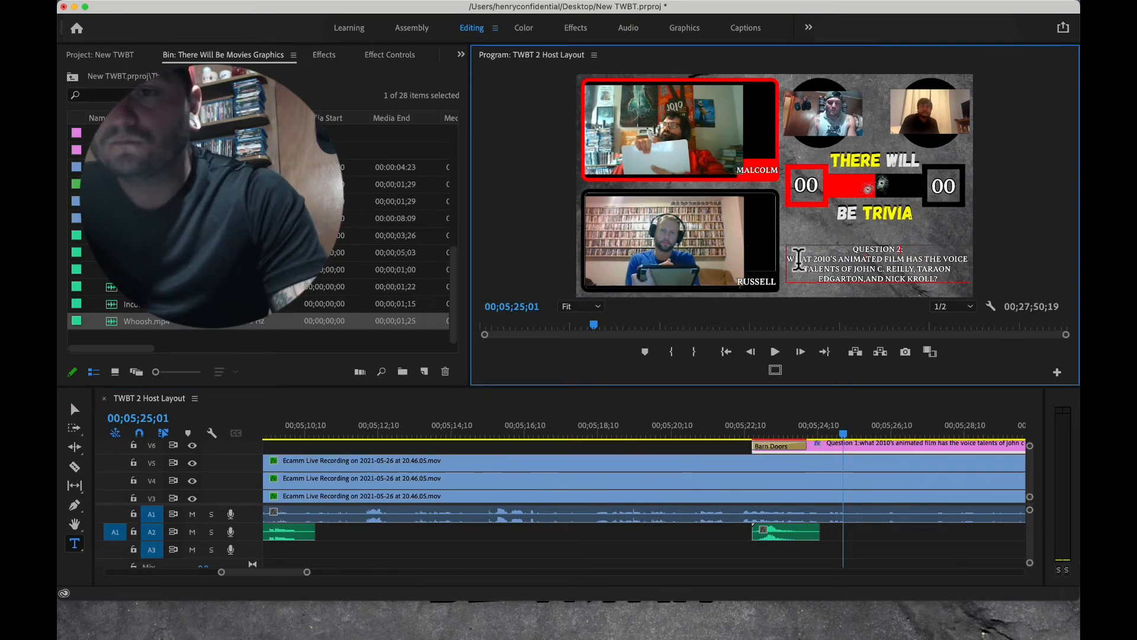
drag(907, 278, 947, 286)
key(Return)
text(w)
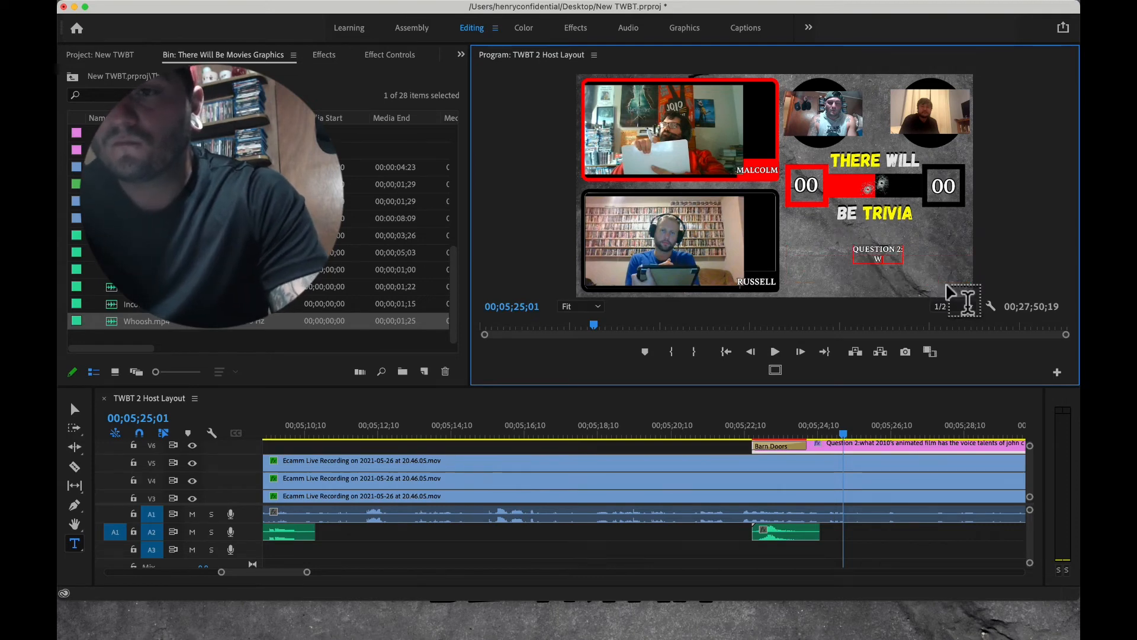
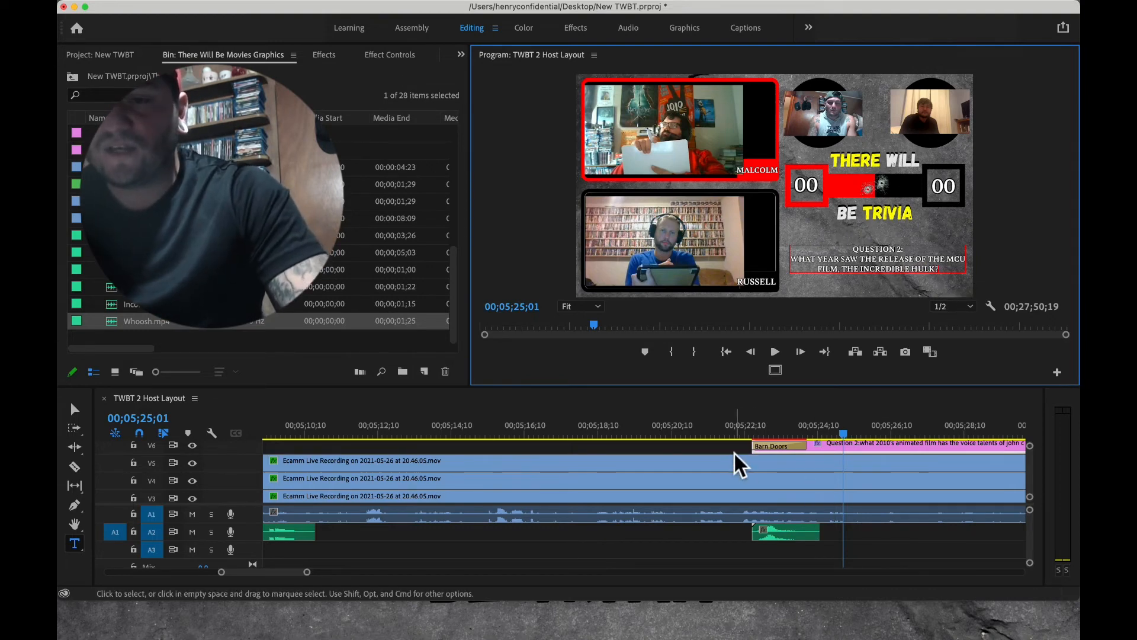
text(v)
Play the sequence from about 00;05;08;03 into Question 2 to check the sound effects, text gap and transition.
scroll(612, 538, left, 5)
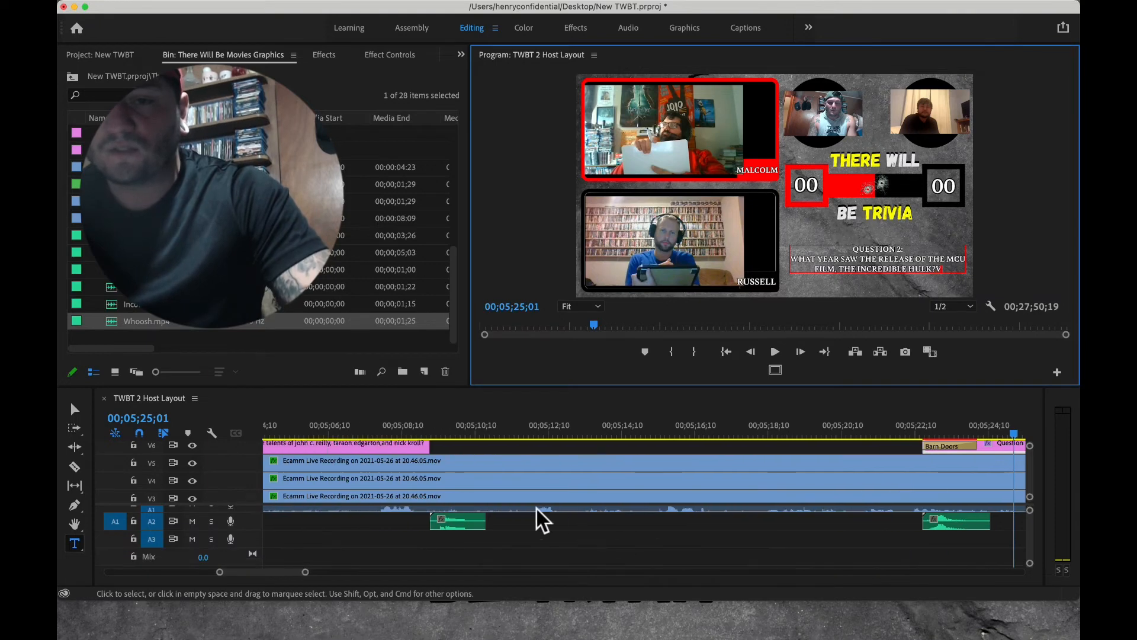
scroll(490, 489, up, 3)
click(461, 432)
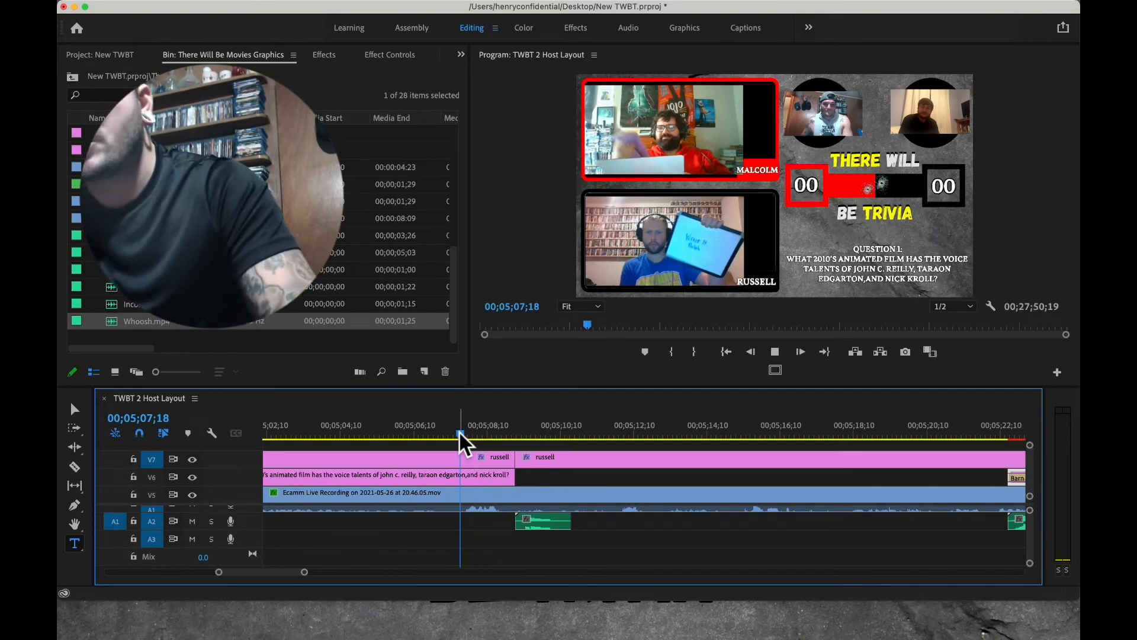
key(space)
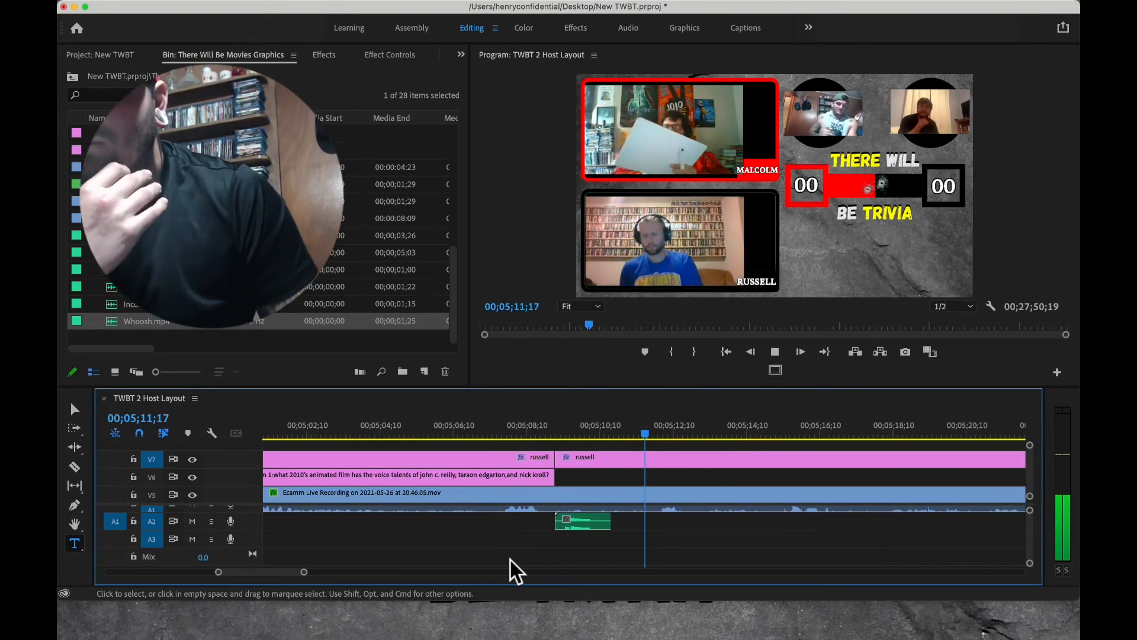
key(space)
click(493, 437)
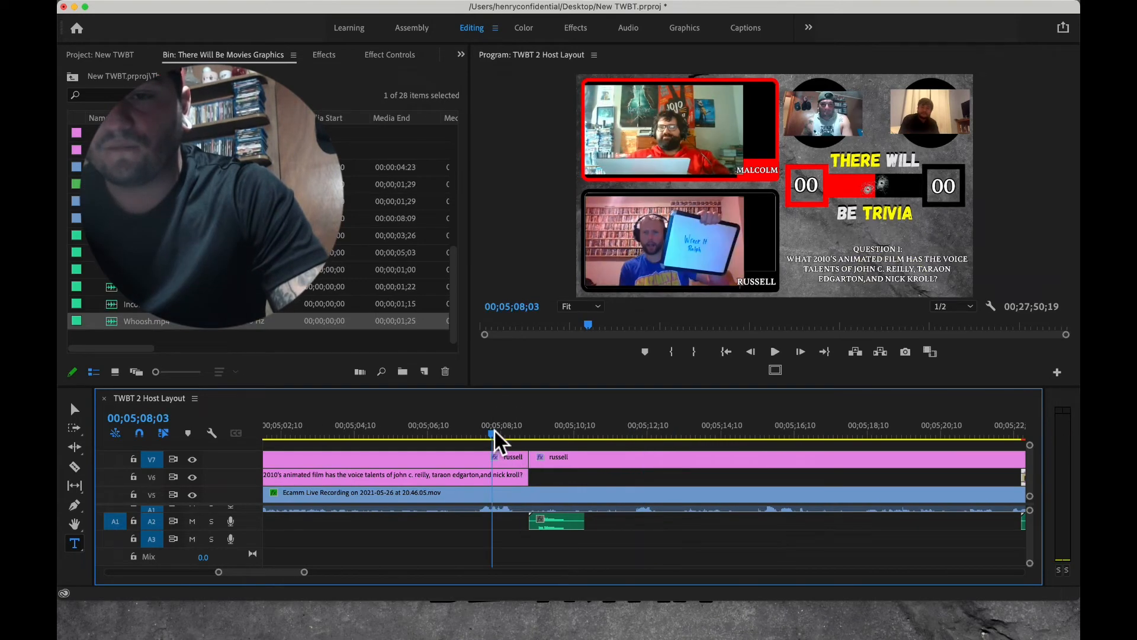
key(space)
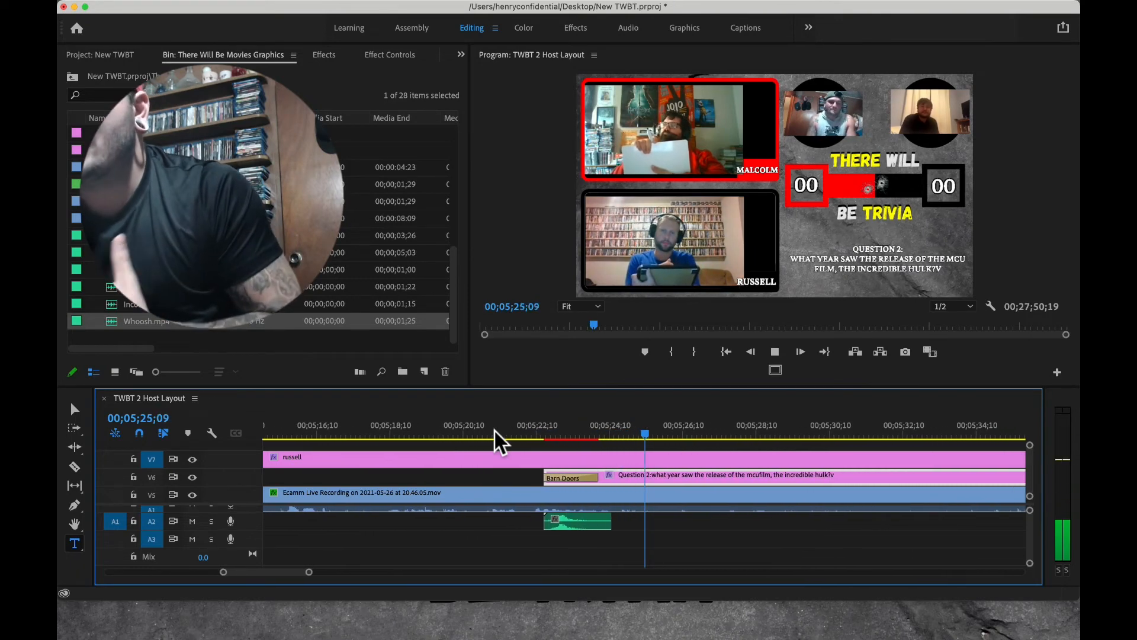
key(space)
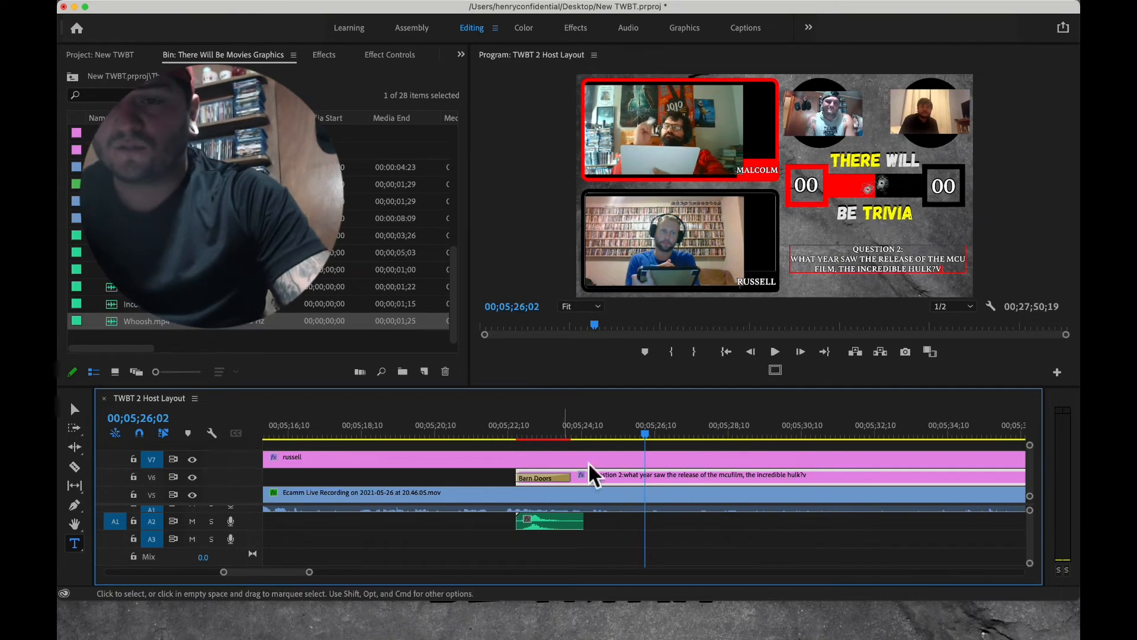
Place the 00;00;01;22 sound effect from the There Will Be Movies Graphics bin on A2 at the answer reveal, 00;05;54;11.
scroll(588, 462, right, 3)
click(795, 434)
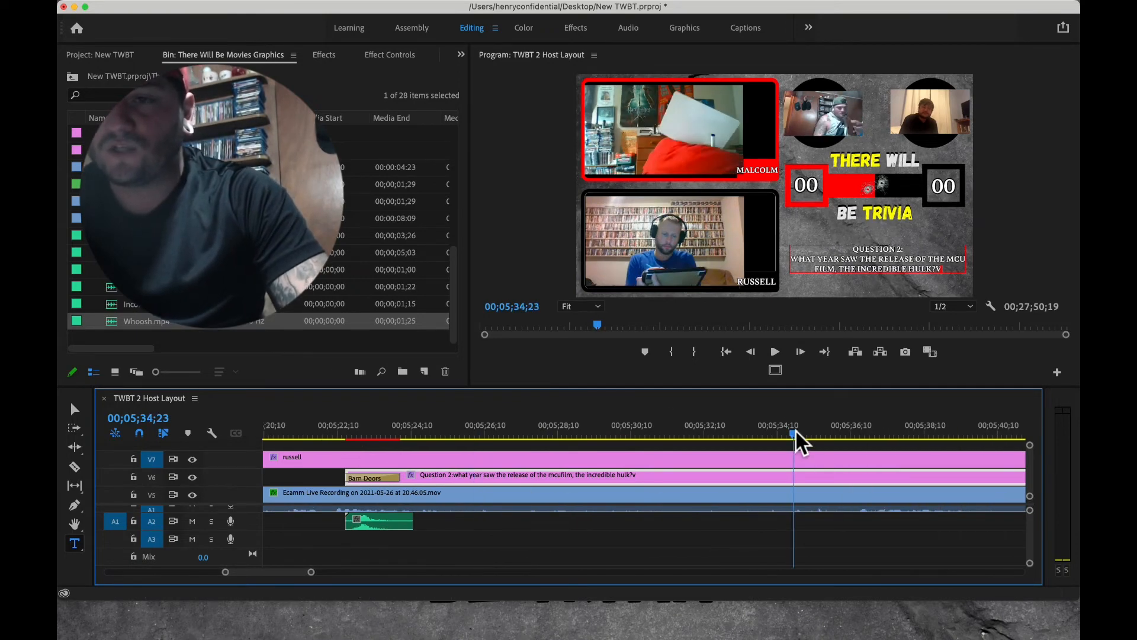
key(space)
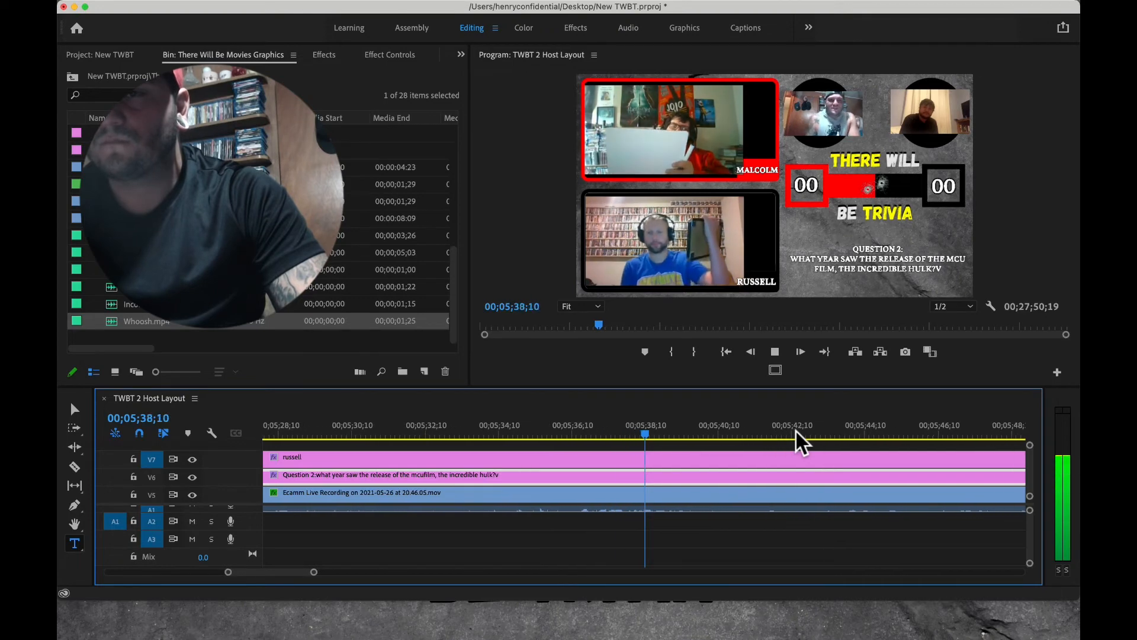
click(785, 433)
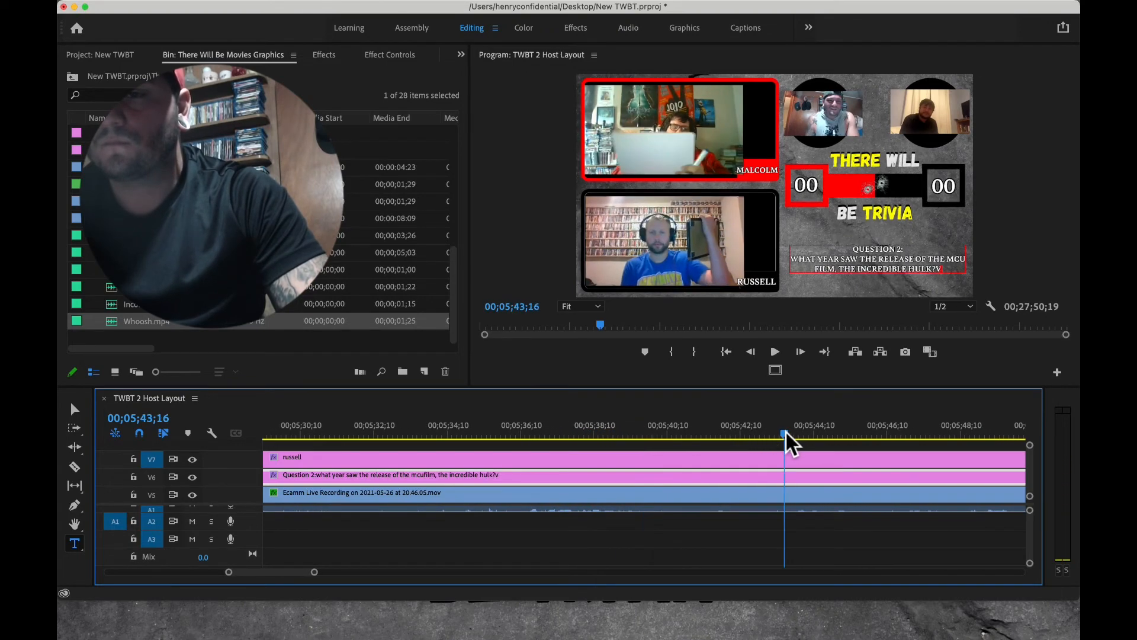
key(space)
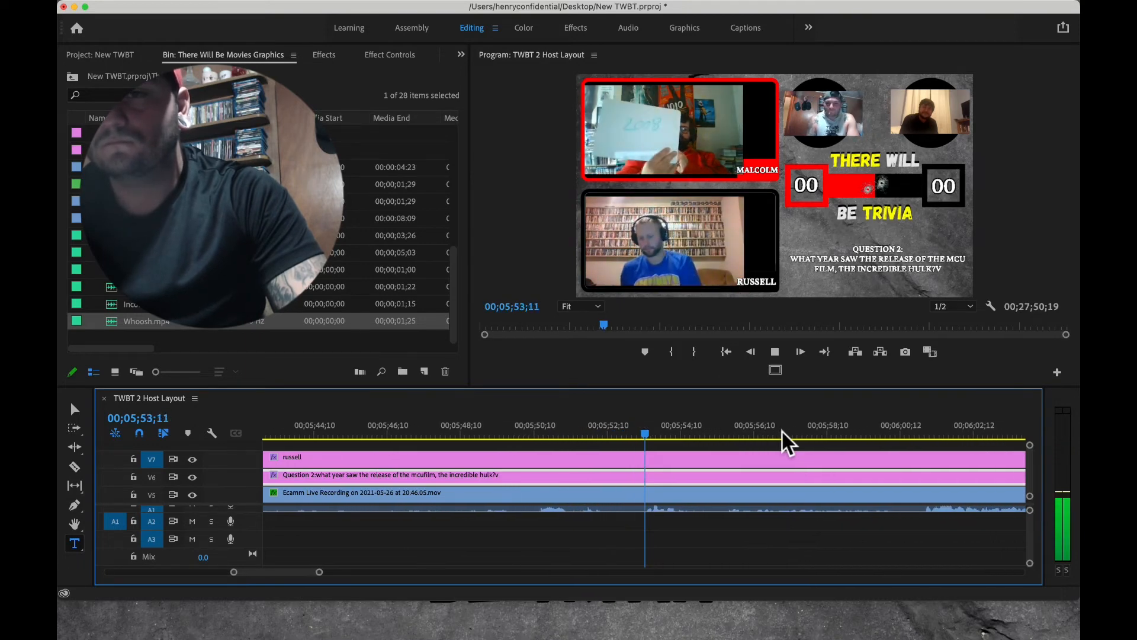
key(space)
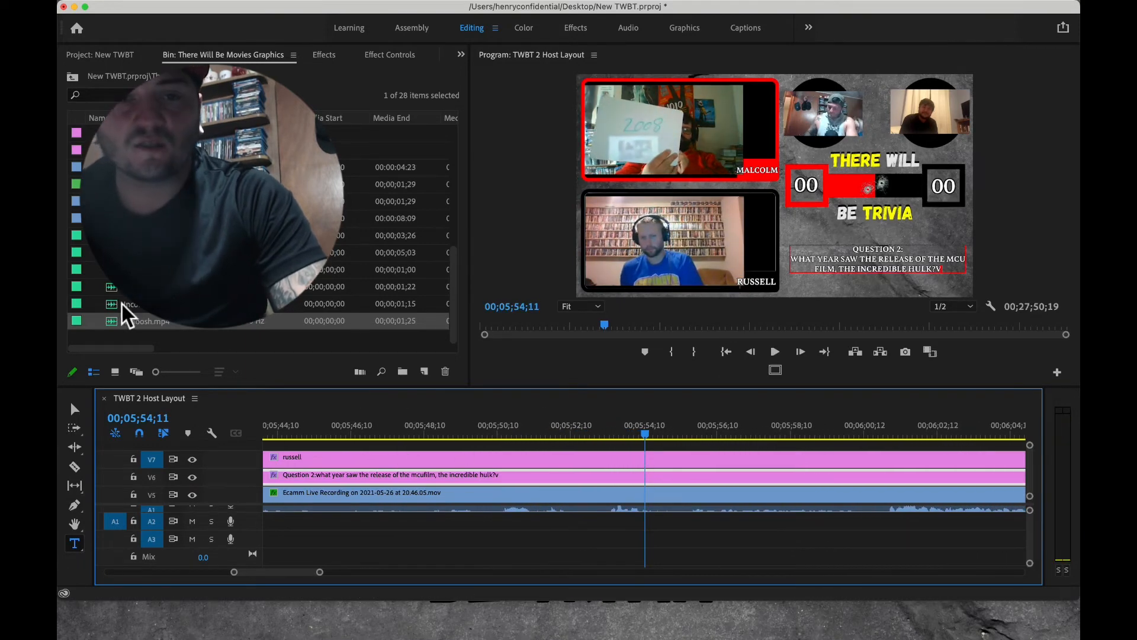
drag(118, 287, 638, 525)
Split the question text on V6 and the names-and-scores graphic on V7 at 00;05;54;11, and select the V7 portion after the cut.
key(c)
click(658, 476)
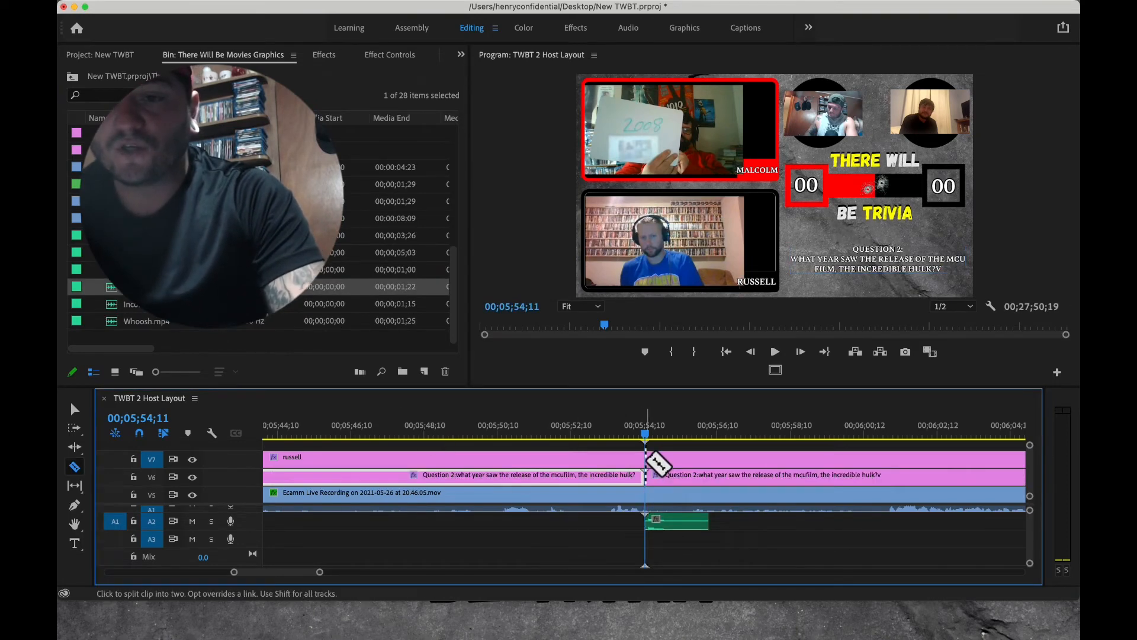
click(695, 451)
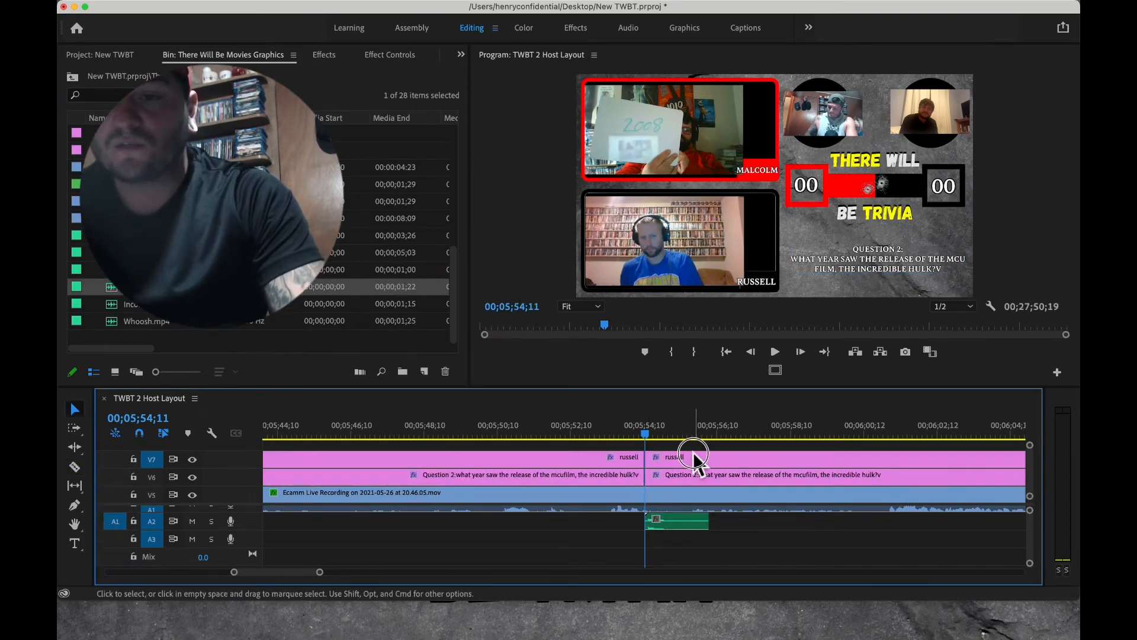
Set both score counters to 01 in the V7 graphic after the 00;05;54;11 cut.
key(t)
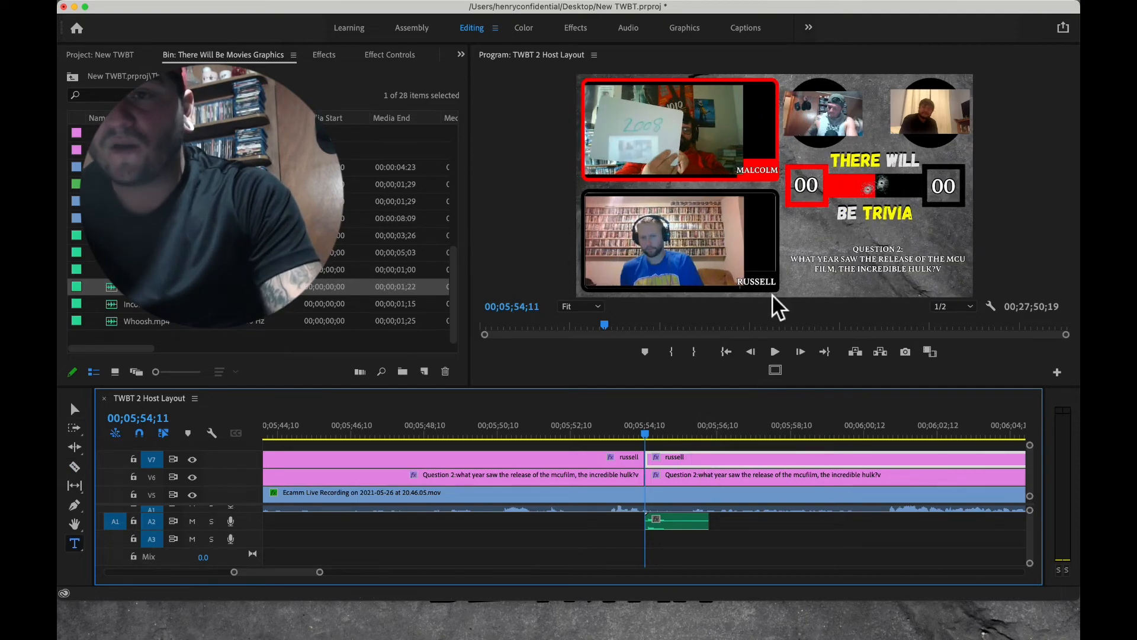
click(807, 183)
click(815, 184)
key(BackSpace)
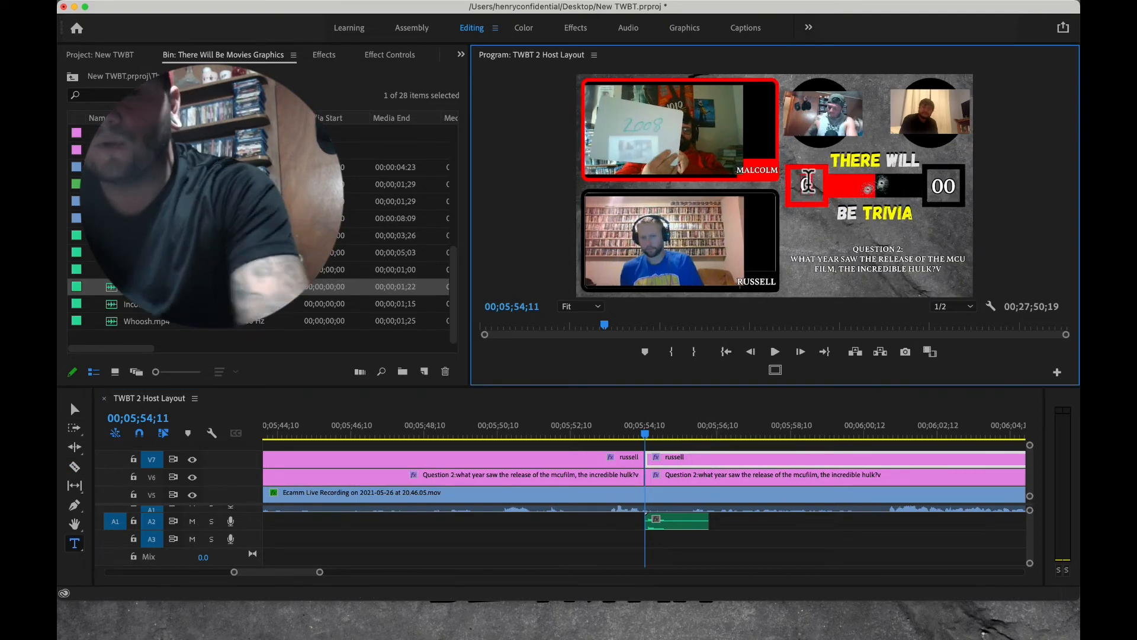
text(1)
click(950, 184)
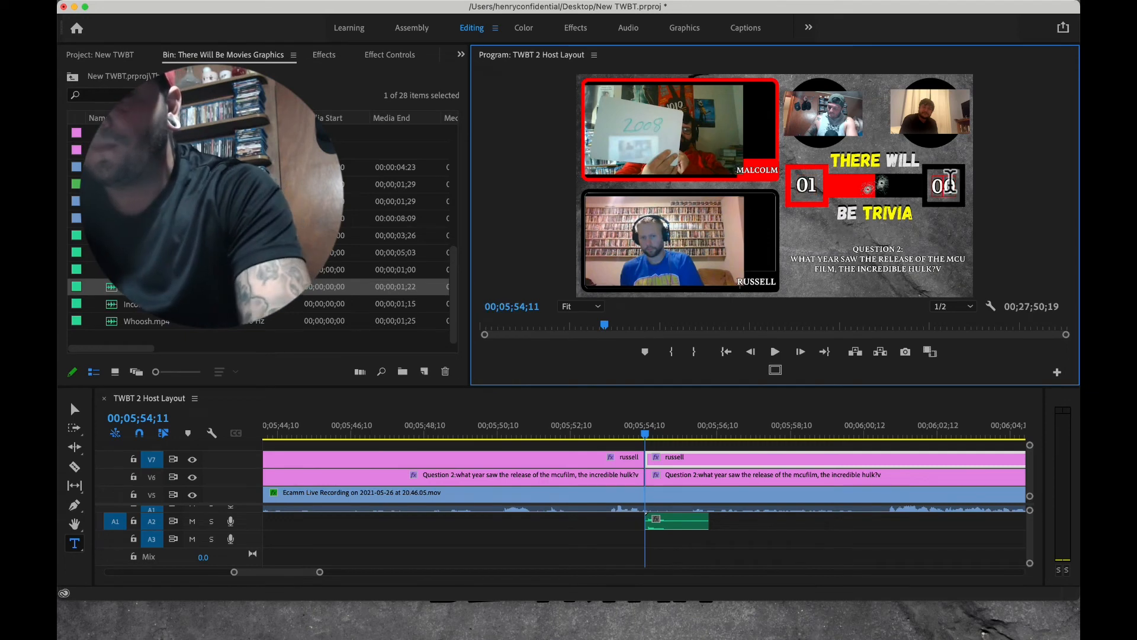
key(BackSpace)
text(1V)
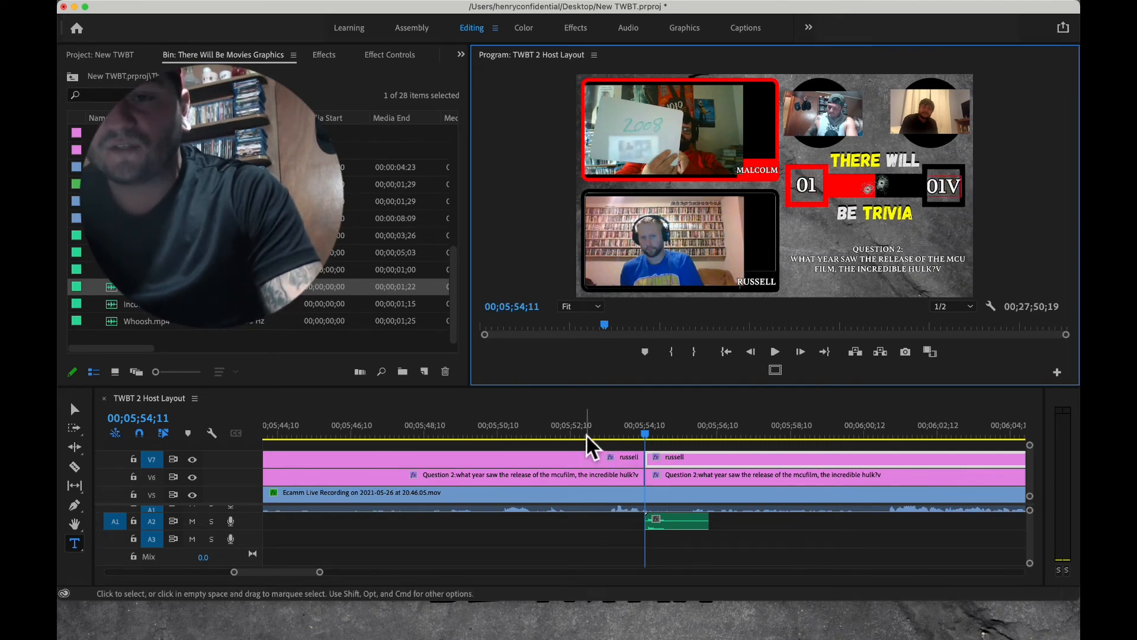
Split the Question 2 text on V6 at 00;06;18;07 and delete the portion between 00;05;54;11 and that point.
scroll(693, 480, right, 5)
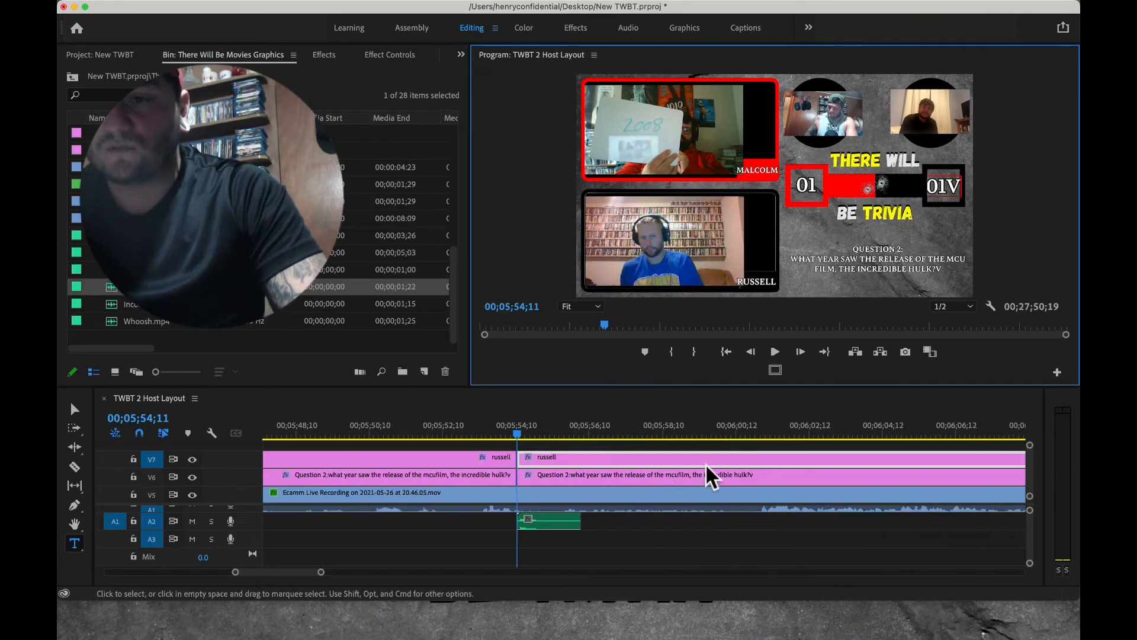
click(726, 434)
key(space)
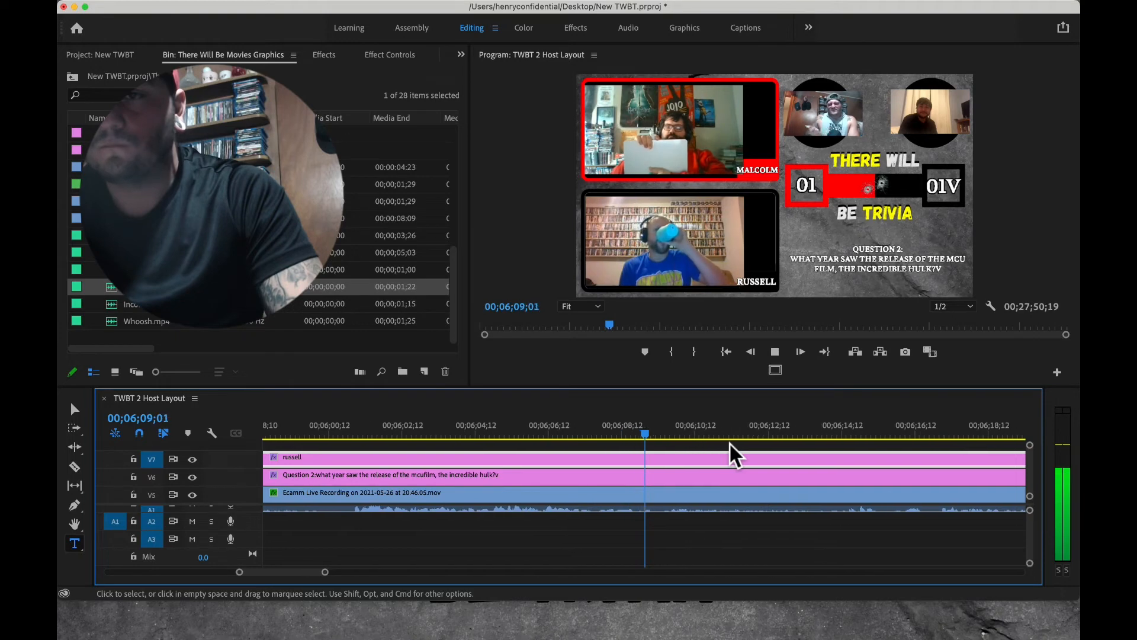
click(727, 432)
key(space)
click(761, 432)
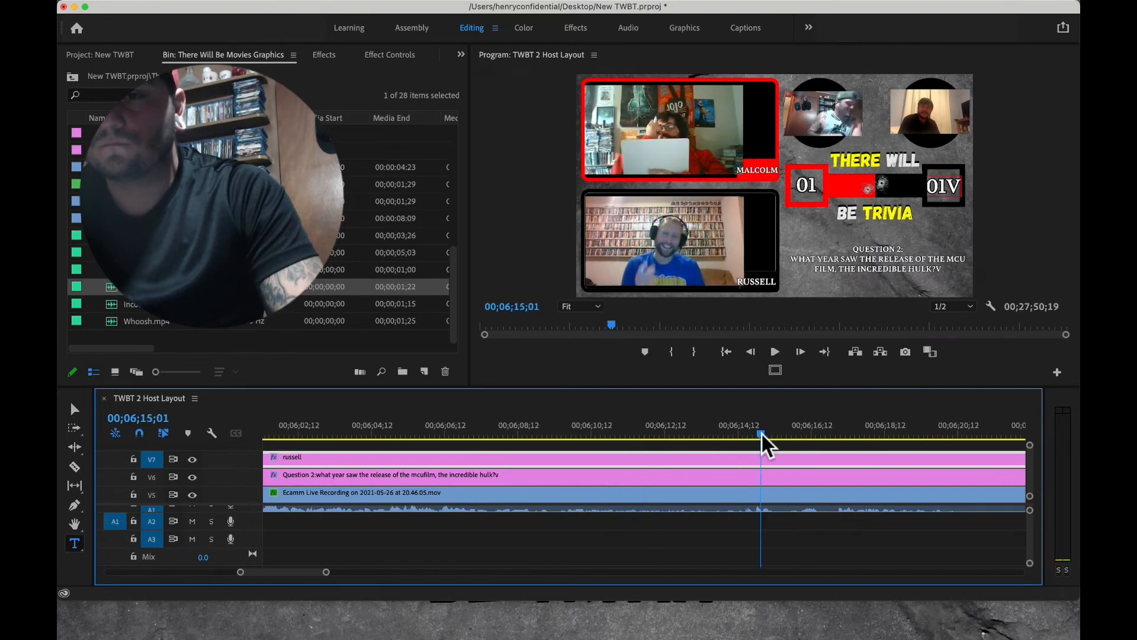
key(space)
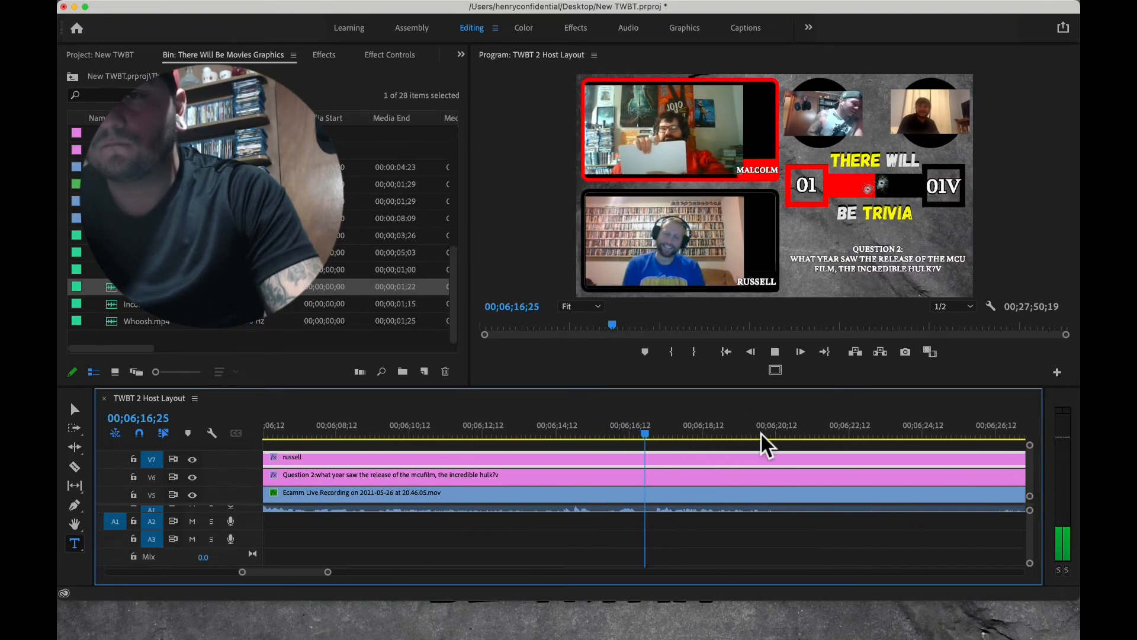
key(space)
key(c)
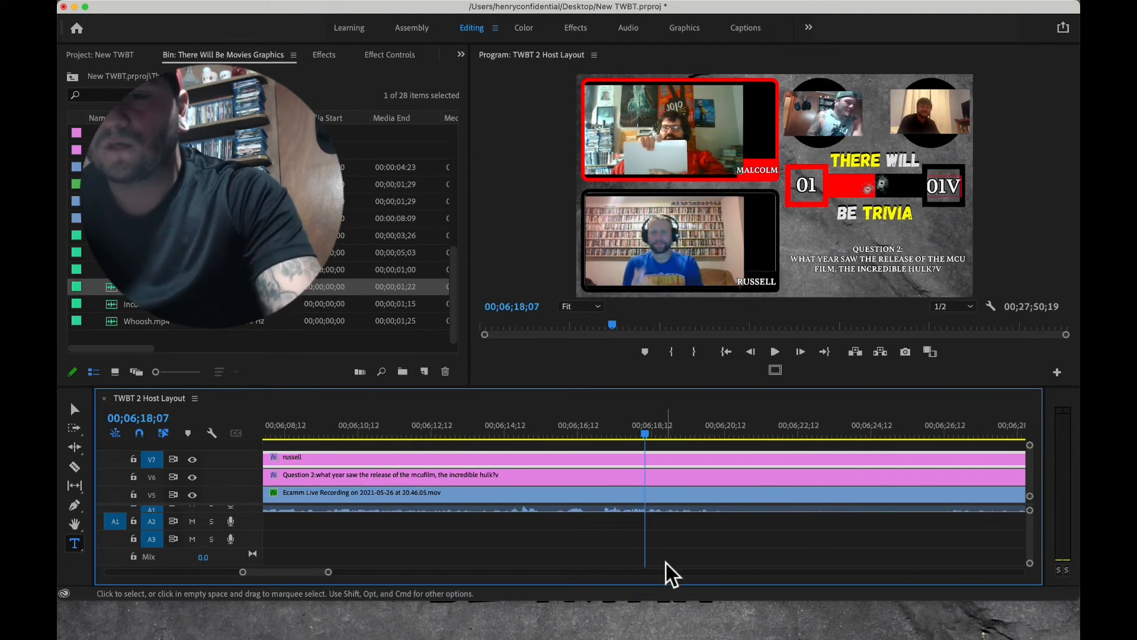
click(645, 477)
key(v)
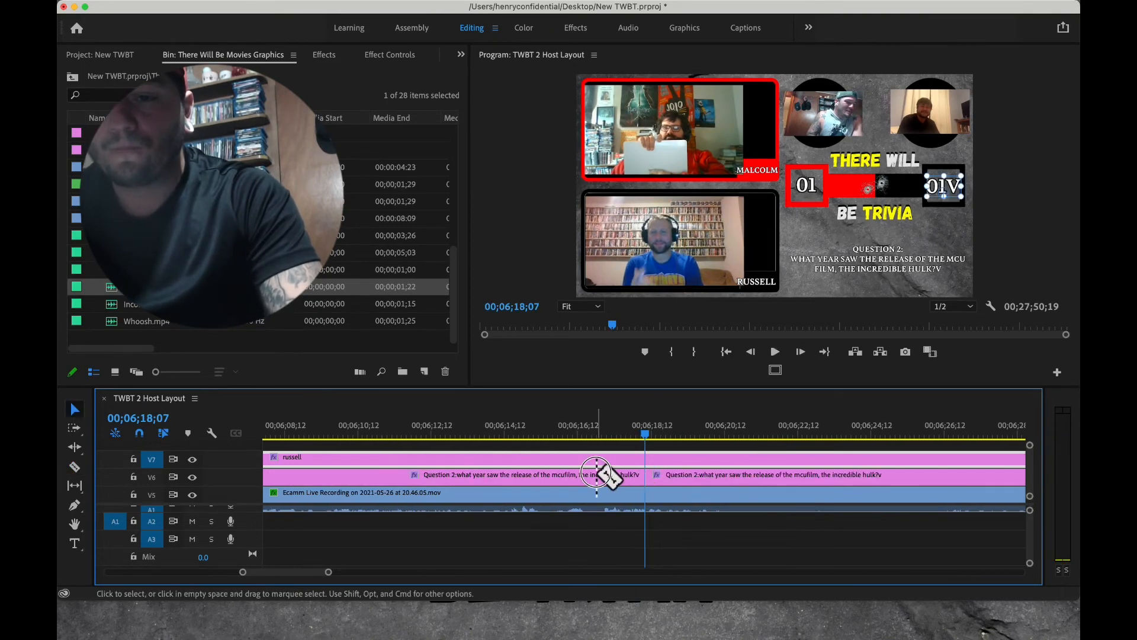
right_click(597, 476)
click(616, 500)
key(Delete)
At 00;06;18;07, place the Whoosh sound effect on A2 and add a Barn Doors transition to the start of the V6 question text.
drag(167, 323, 645, 519)
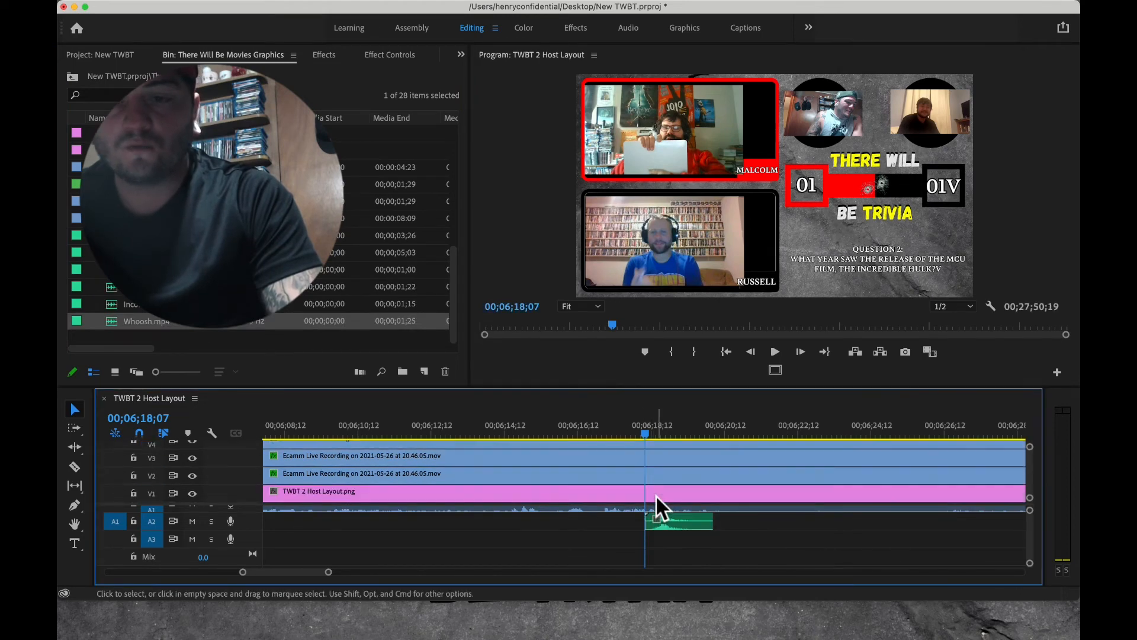
click(324, 54)
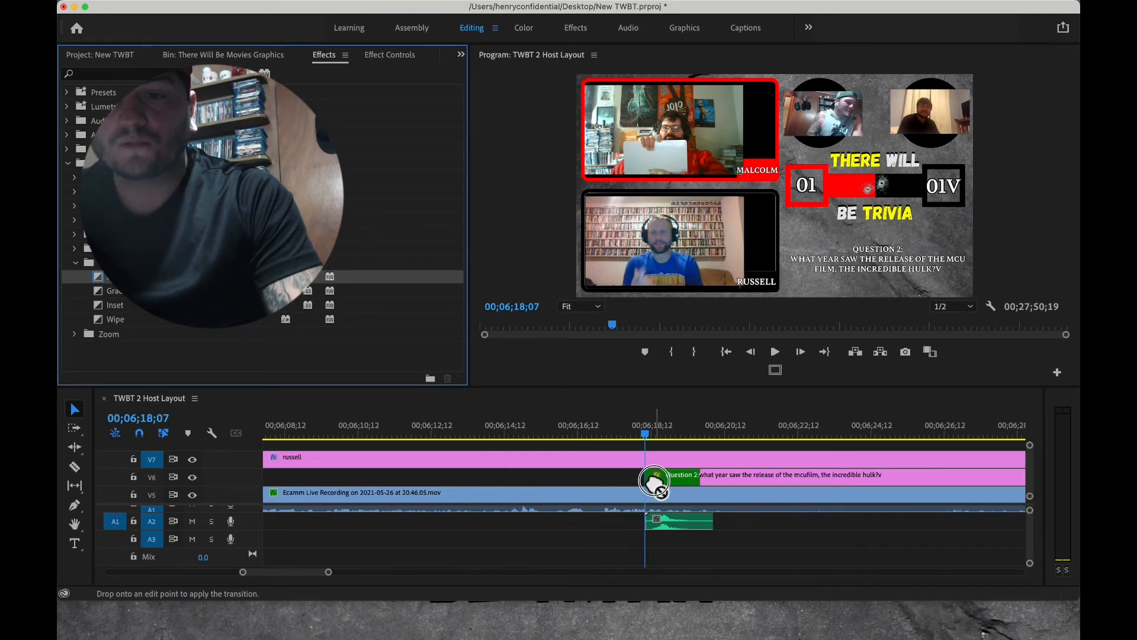
drag(654, 481, 653, 479)
Remove the stray V from the black-framed score counter after the 00;05;54;11 cut so it reads 01.
scroll(653, 478, left, 15)
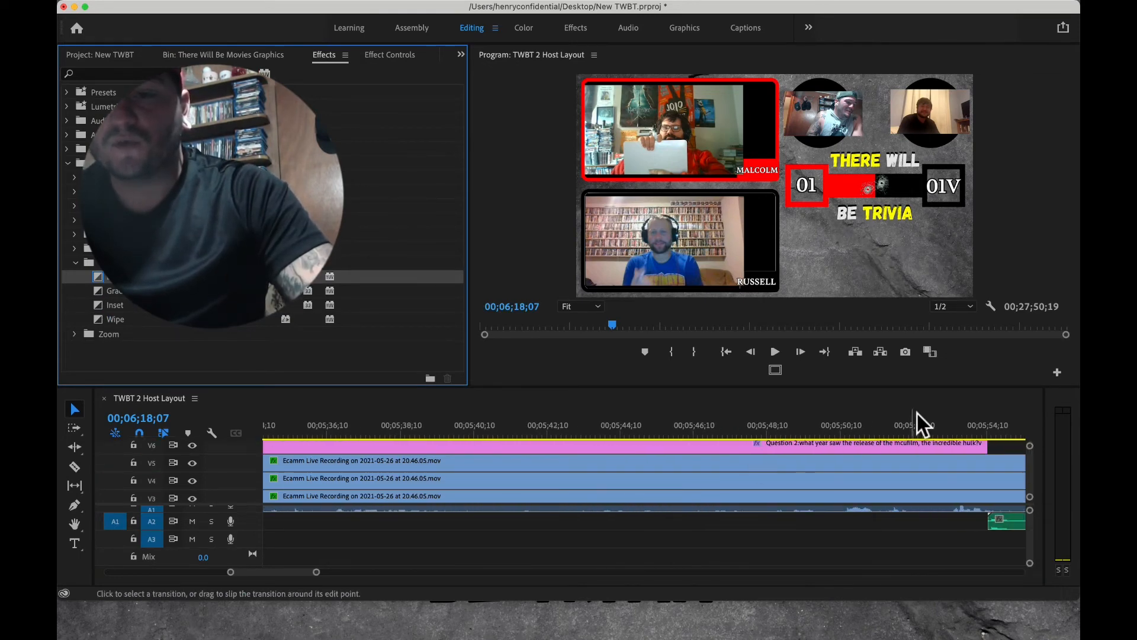
click(884, 427)
key(space)
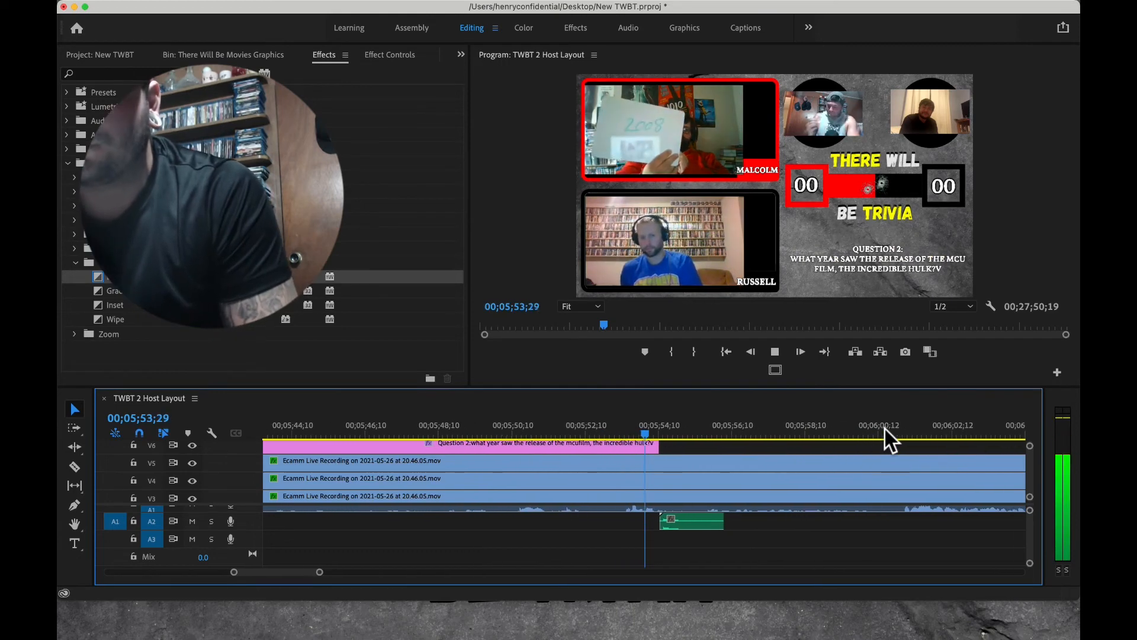
key(space)
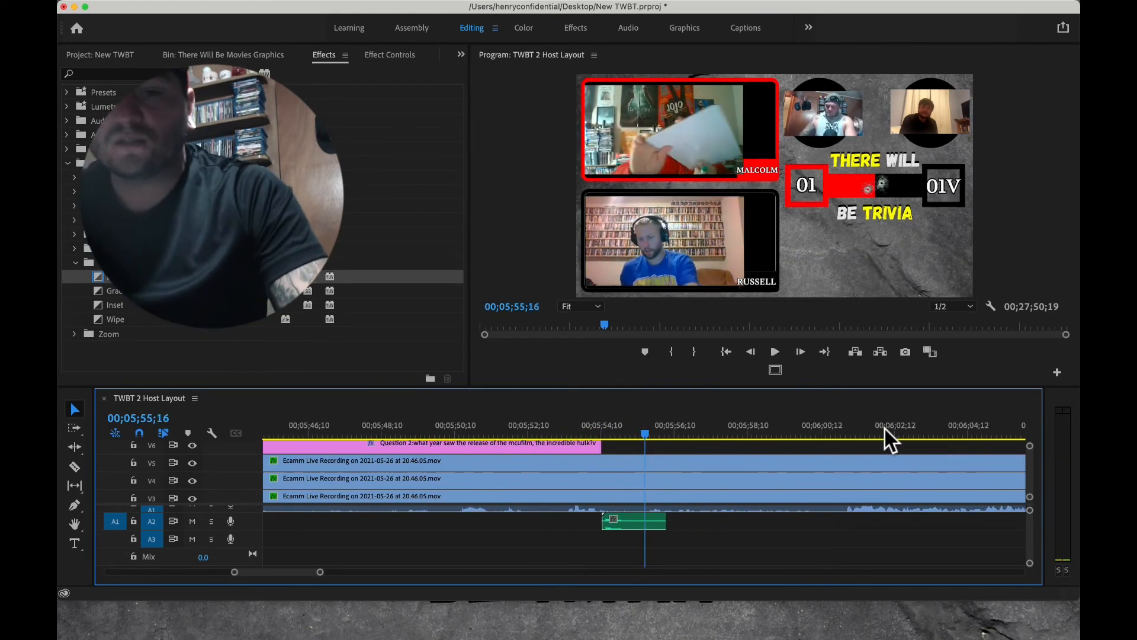
key(c)
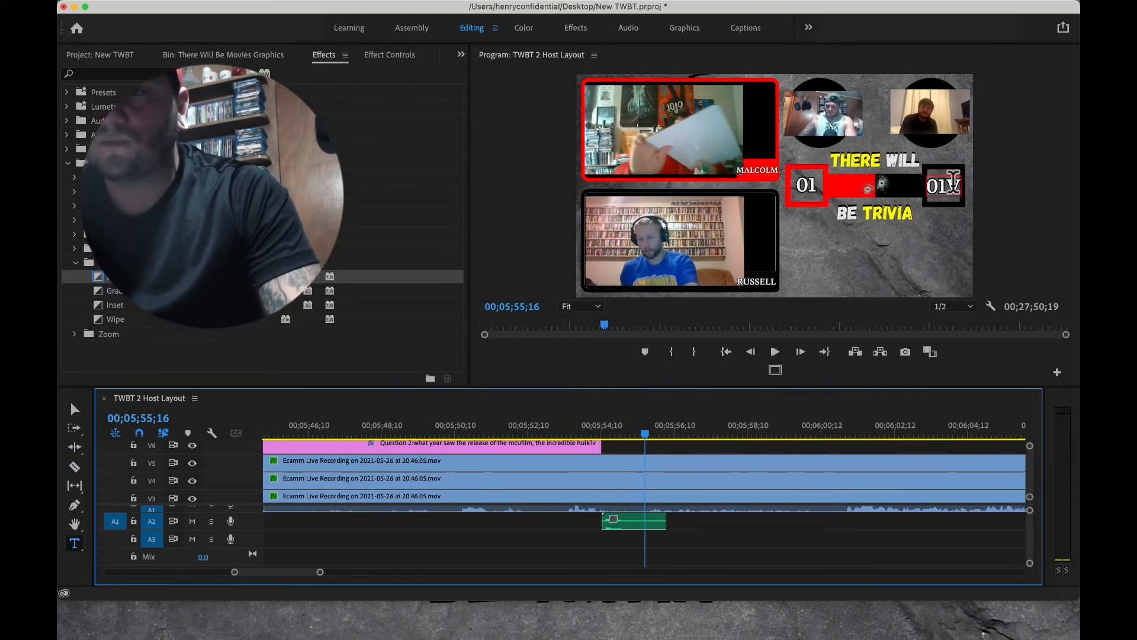
click(947, 187)
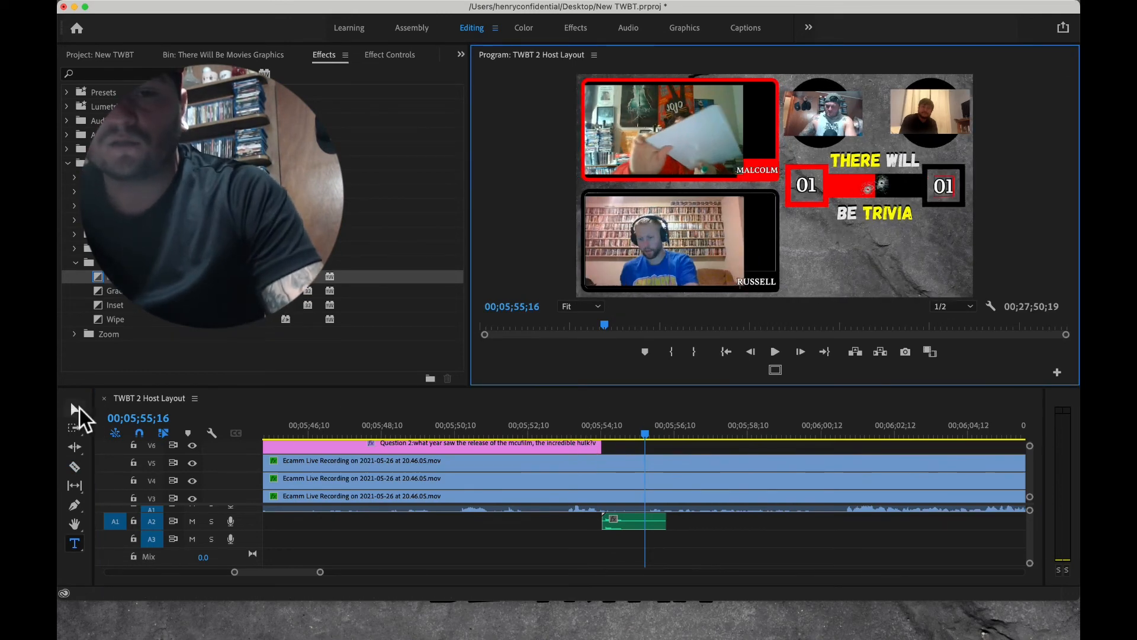
click(75, 408)
Play back the section after the score change and the Barn Doors question transition at 00;06;18;07 to check their timing.
click(508, 425)
key(space)
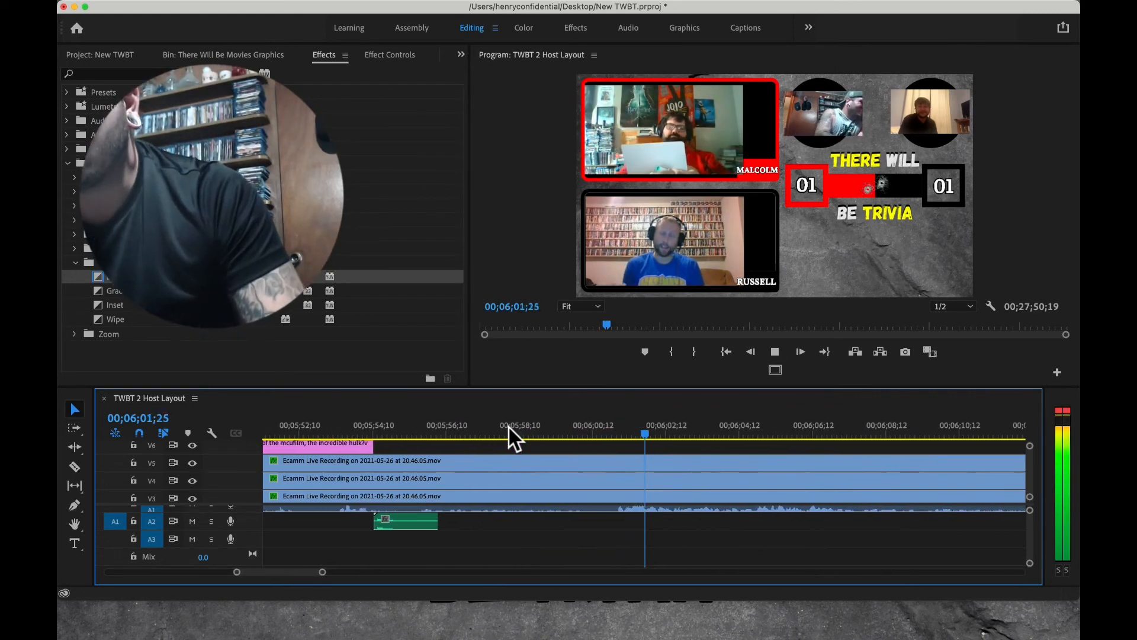
key(space)
scroll(509, 427, right, 10)
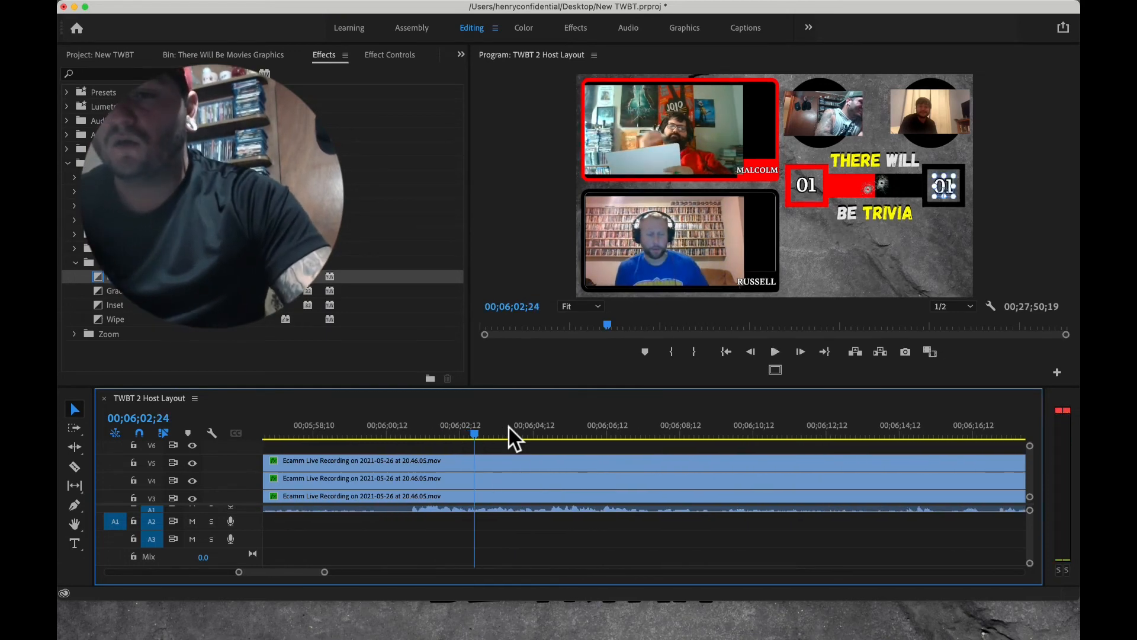
scroll(810, 496, up, 2)
scroll(739, 462, left, 1)
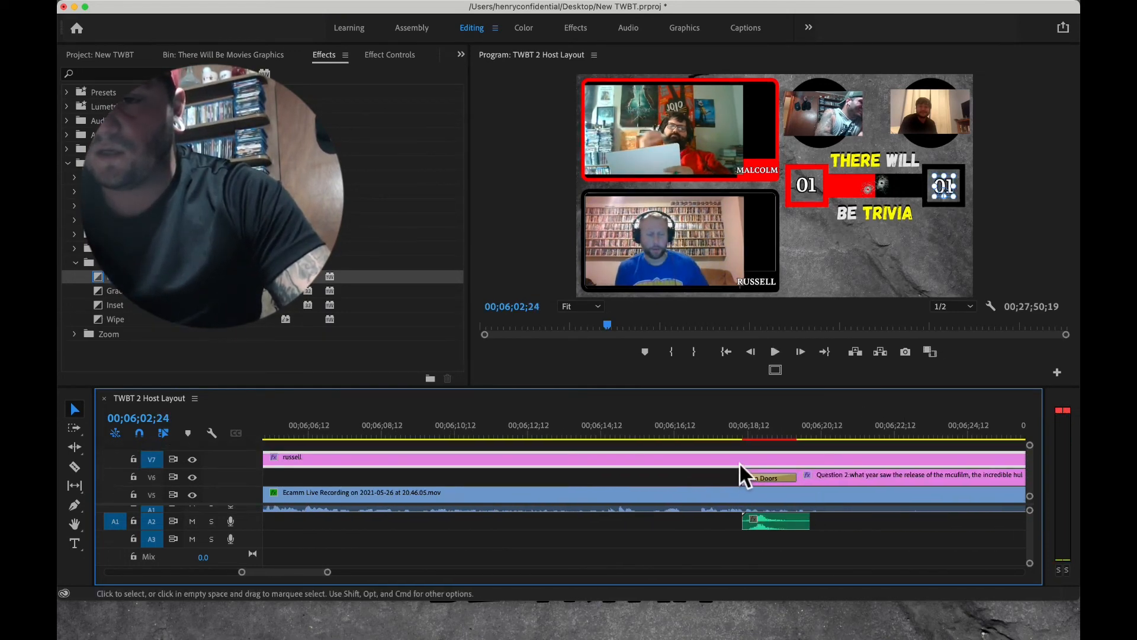
click(729, 439)
key(space)
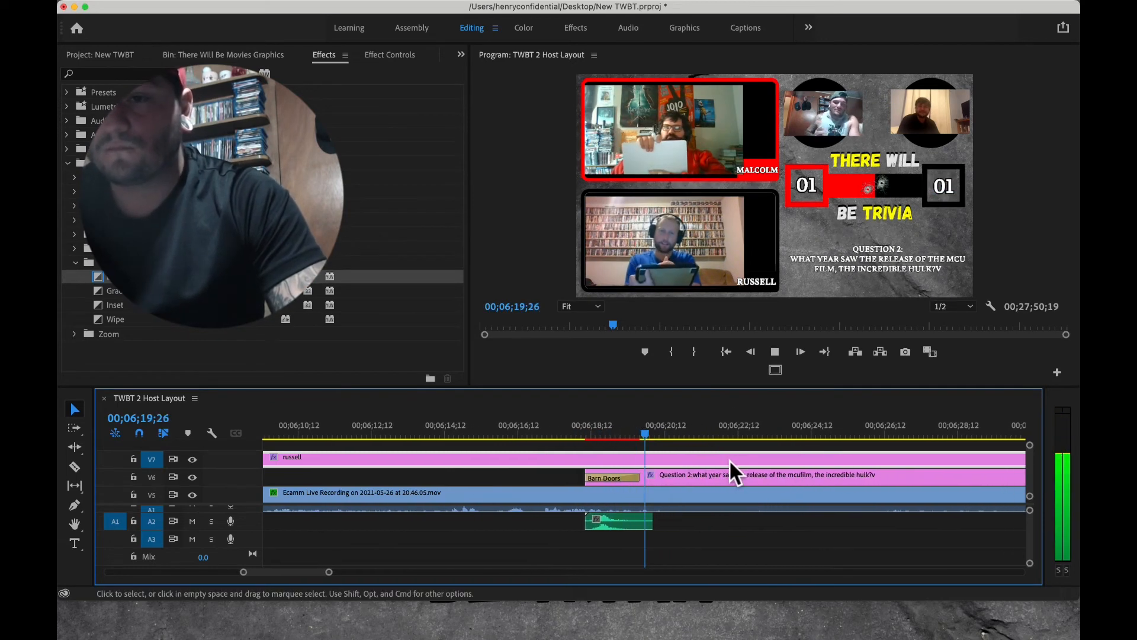
key(space)
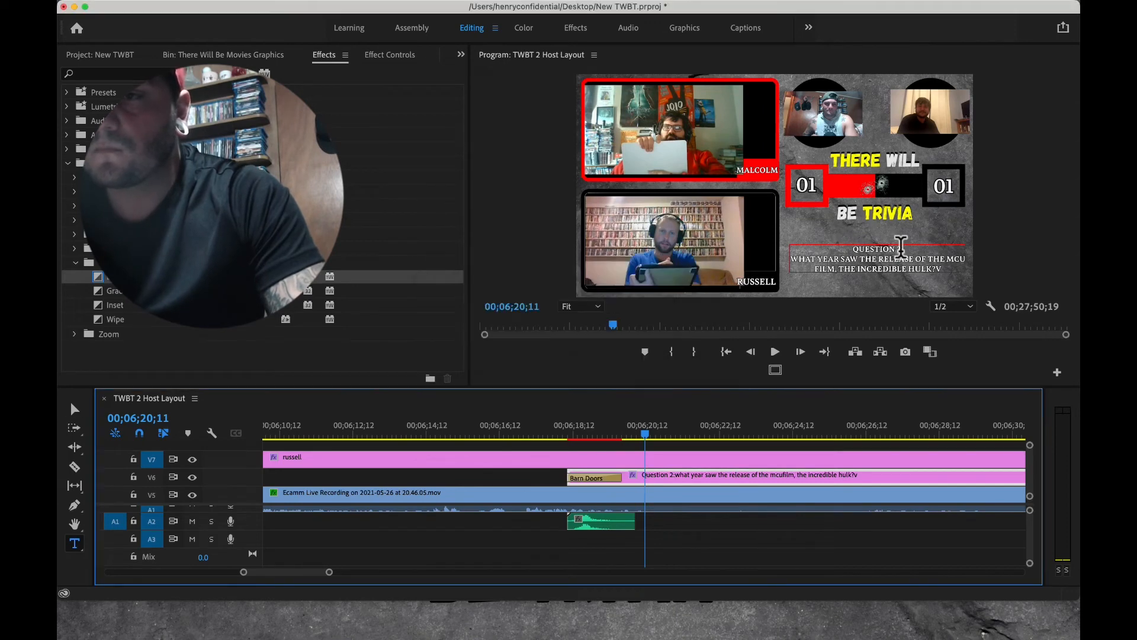
Change the V6 question text after the Barn Doors transition to "Question 3: how many kids were in detention in the Breakfast Club?".
click(901, 248)
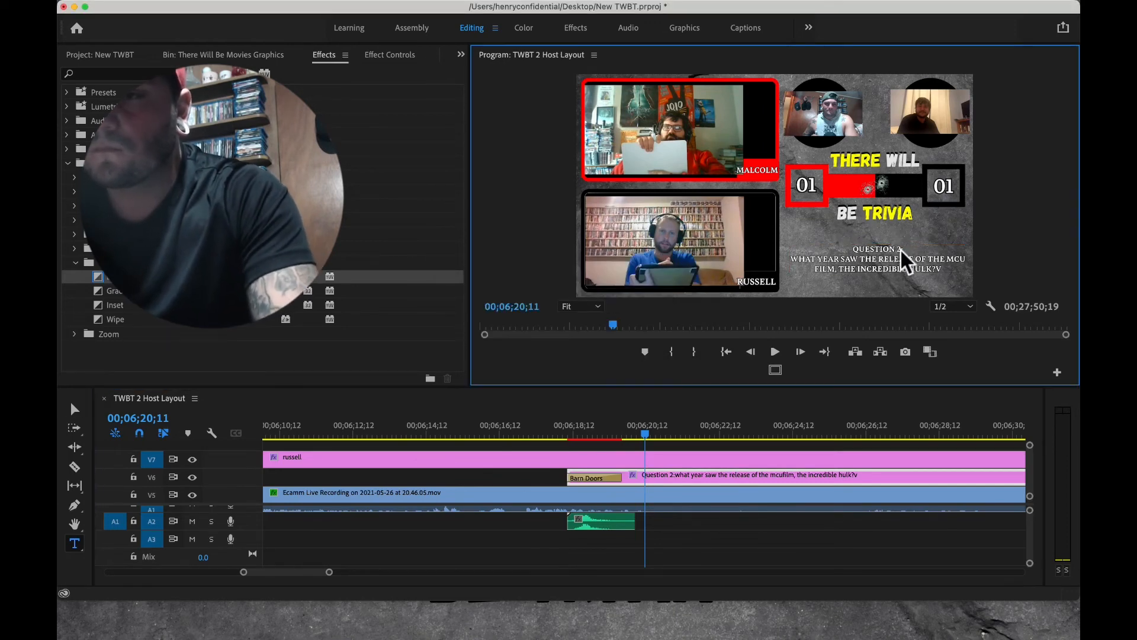
key(BackSpace)
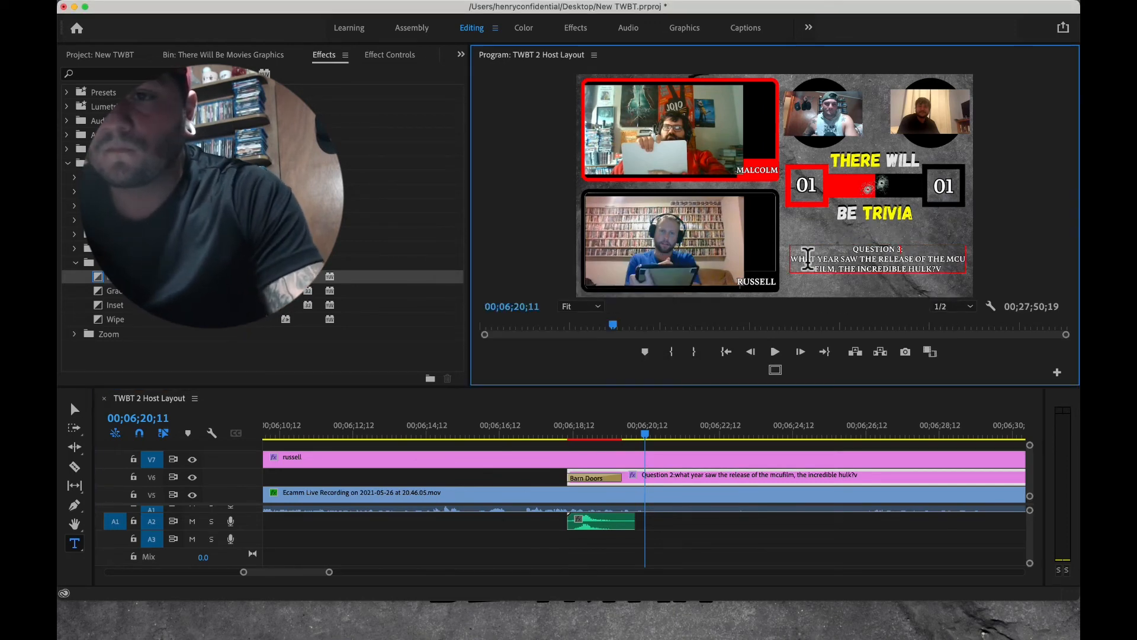
drag(803, 261, 939, 308)
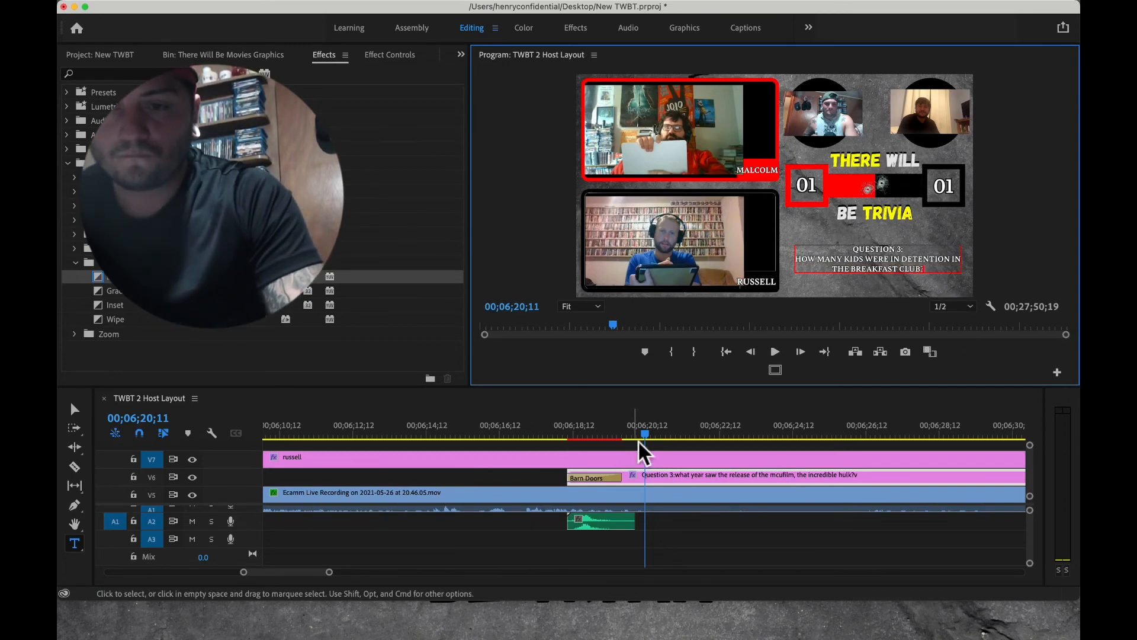
click(76, 410)
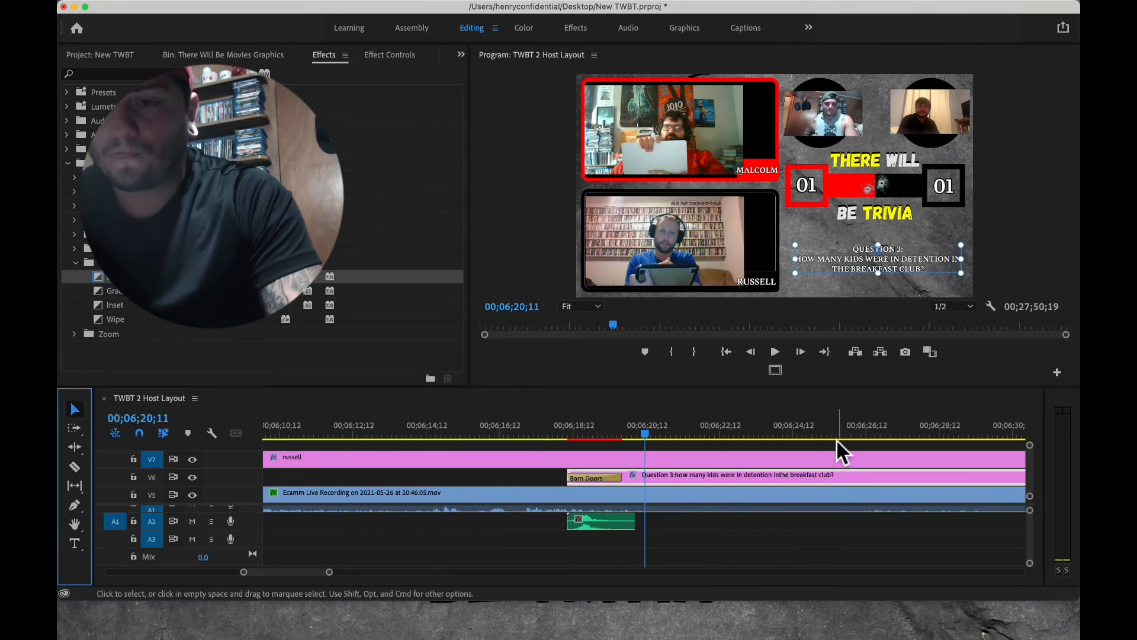
Scrub and play through the Question 3 section up to 00;07;21;01 to locate the point for the score change.
drag(852, 439, 930, 435)
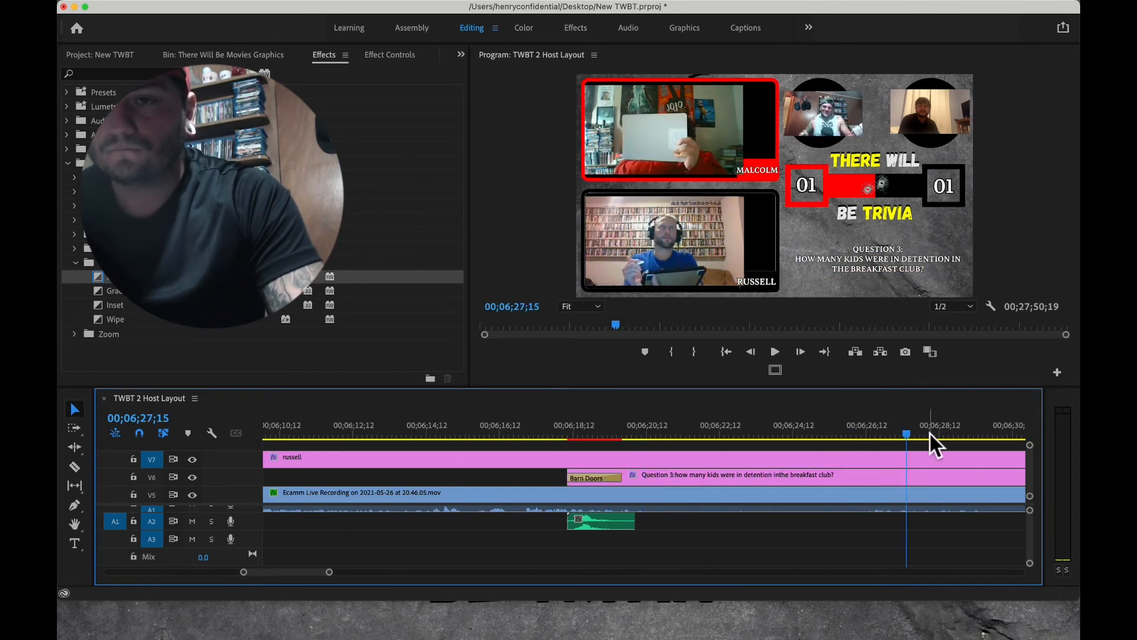
key(space)
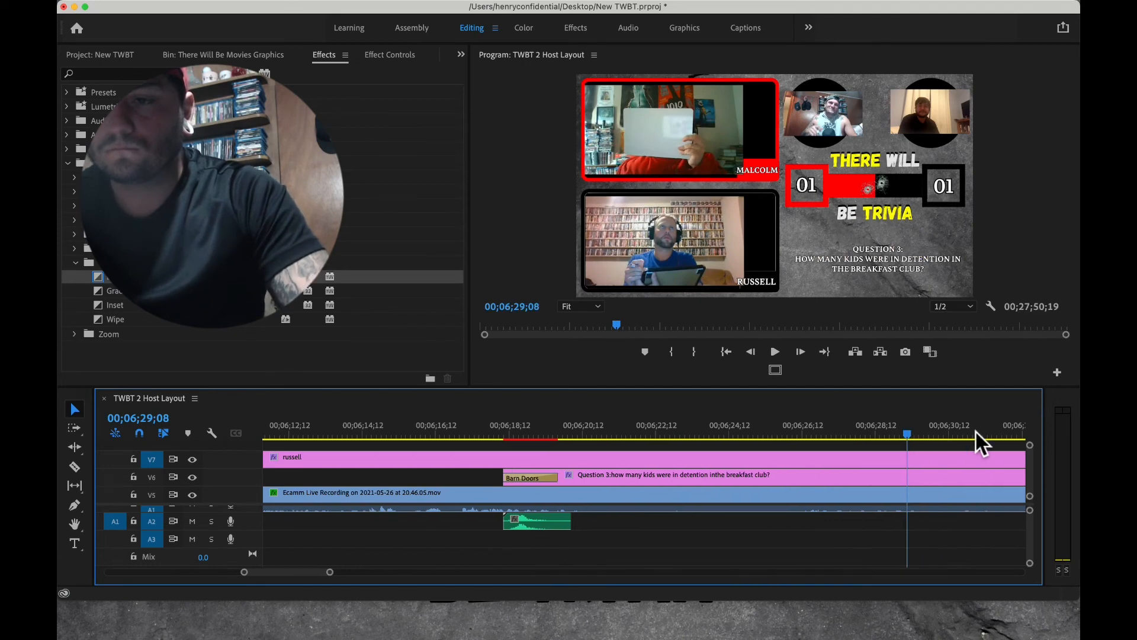
scroll(976, 432, right, 3)
drag(804, 434, 962, 427)
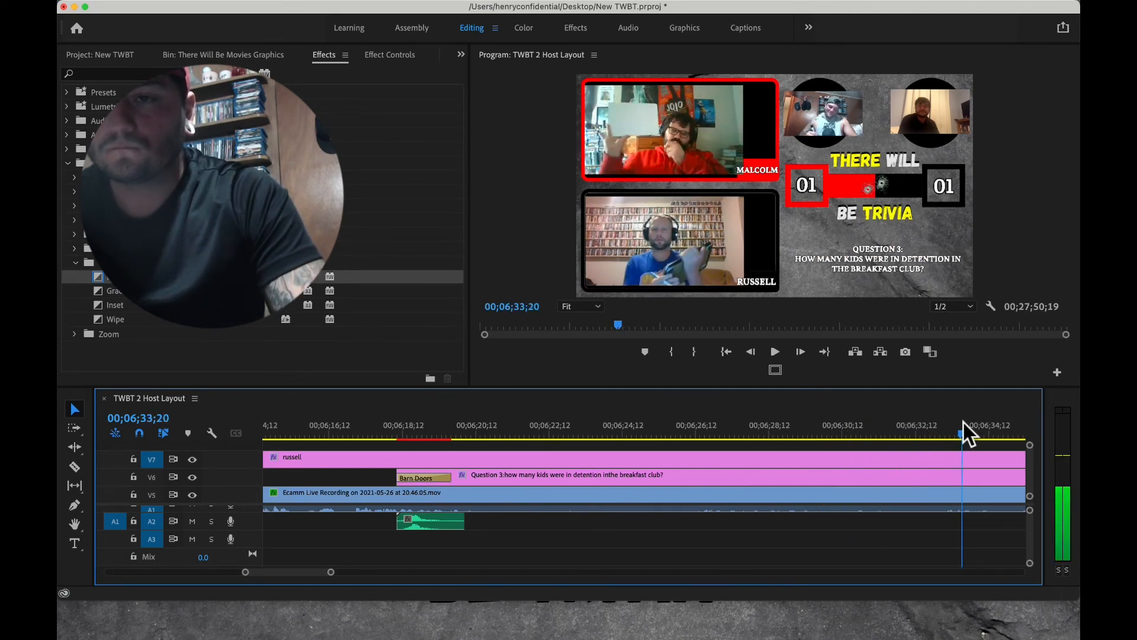
scroll(959, 429, right, 8)
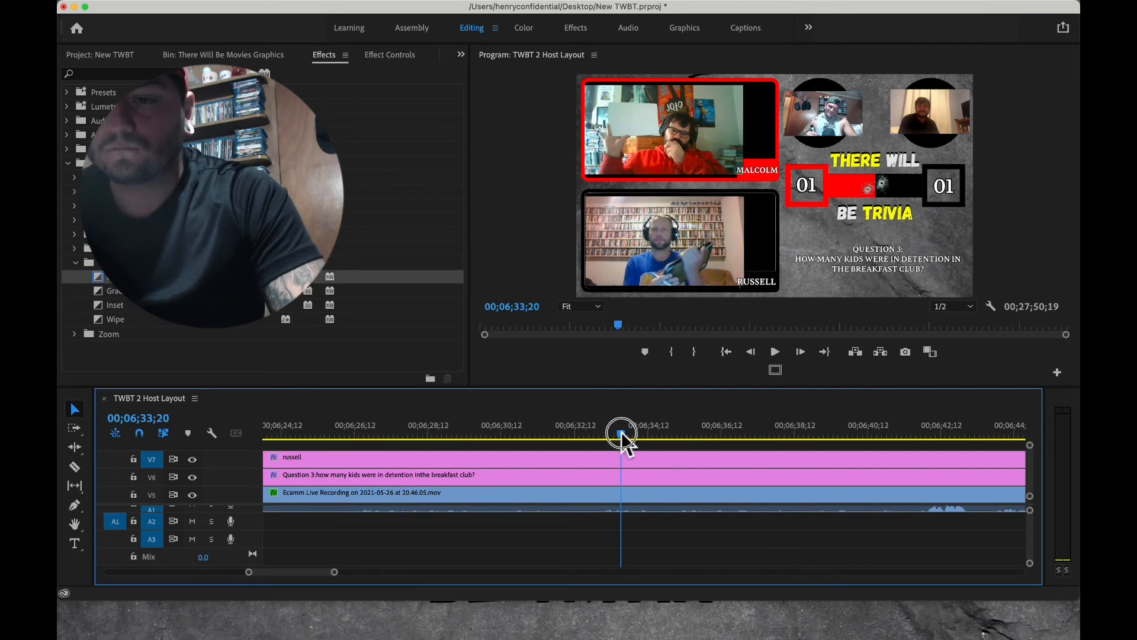
drag(622, 435, 853, 437)
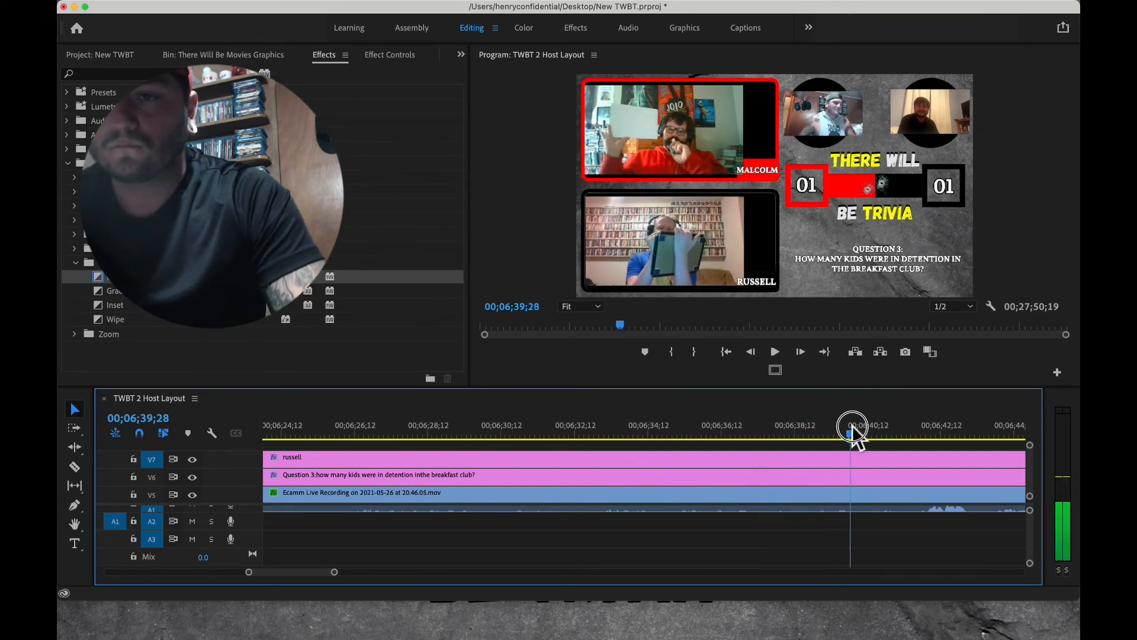
scroll(855, 437, right, 5)
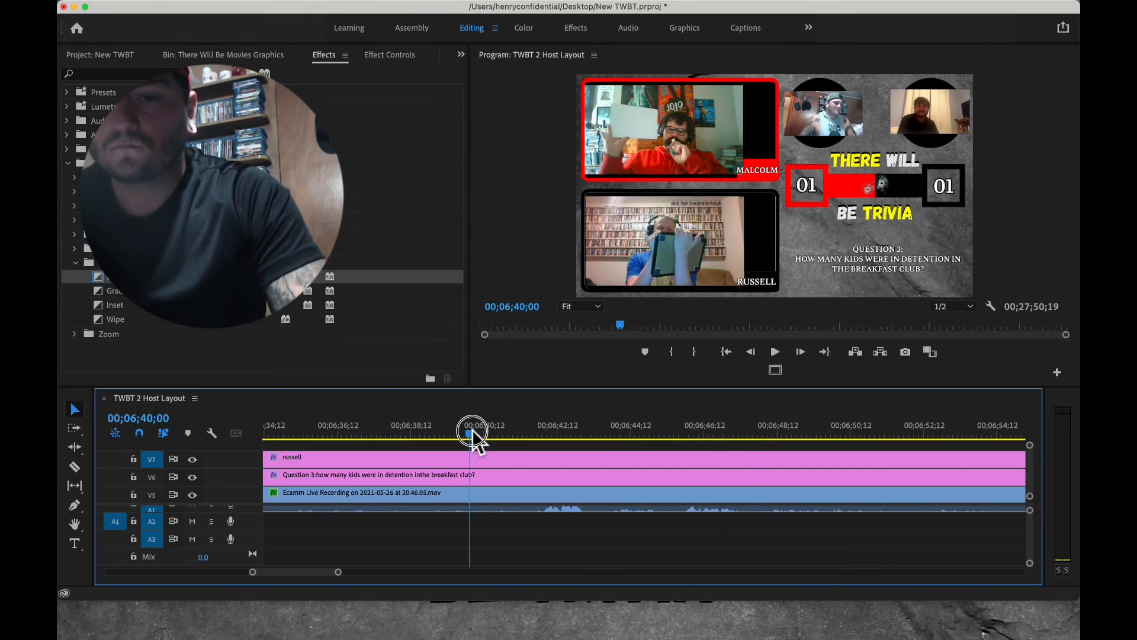
drag(472, 433, 552, 439)
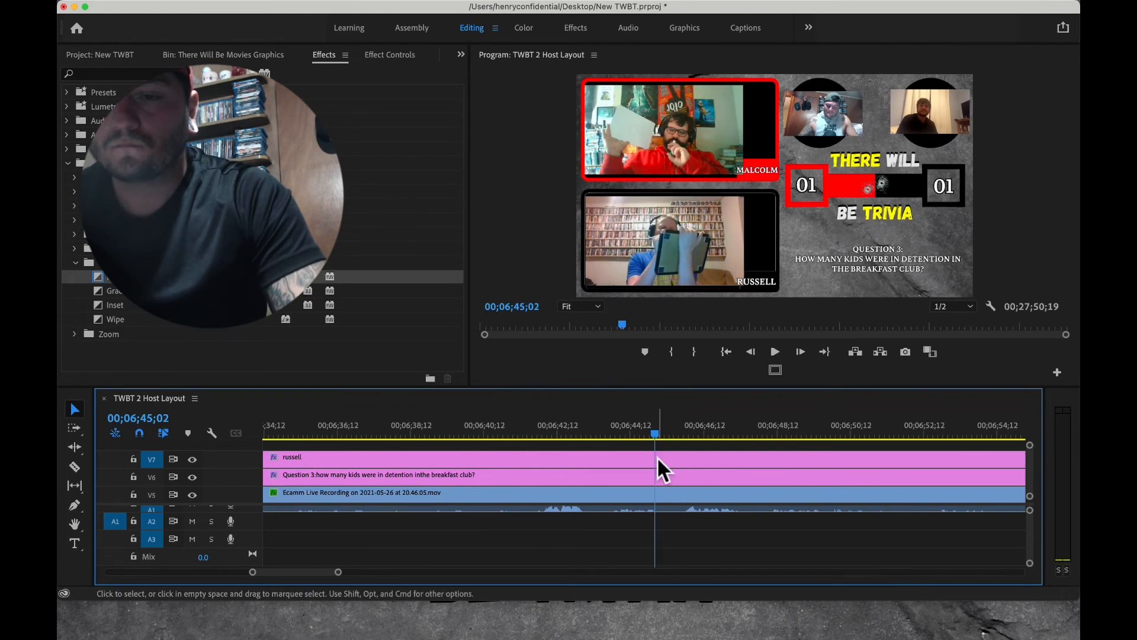
scroll(645, 447, right, 5)
drag(358, 431, 744, 436)
scroll(559, 457, right, 6)
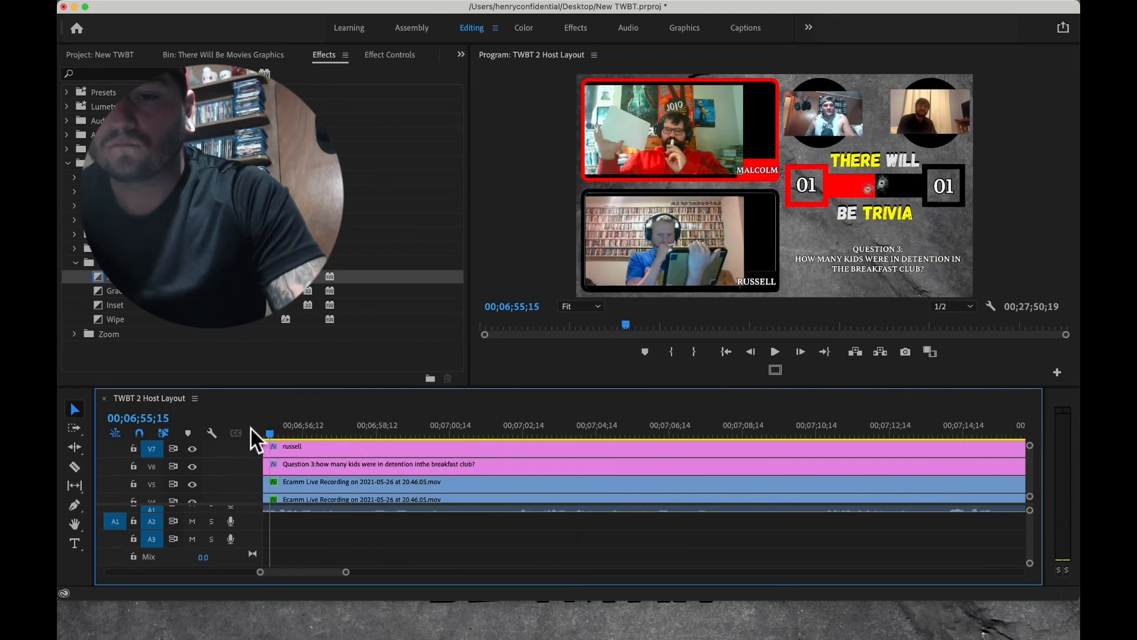
click(309, 434)
drag(310, 438, 703, 441)
scroll(681, 462, right, 5)
scroll(681, 462, down, 1)
scroll(672, 449, right, 1)
scroll(673, 449, down, 1)
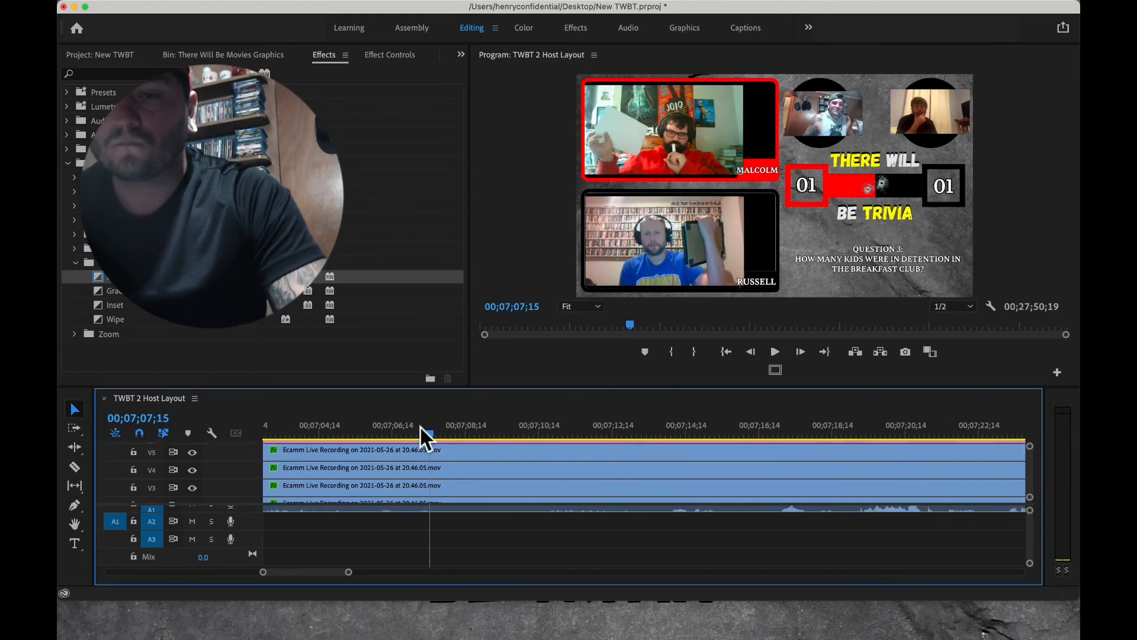
drag(433, 436, 789, 437)
scroll(733, 439, right, 3)
scroll(734, 438, down, 1)
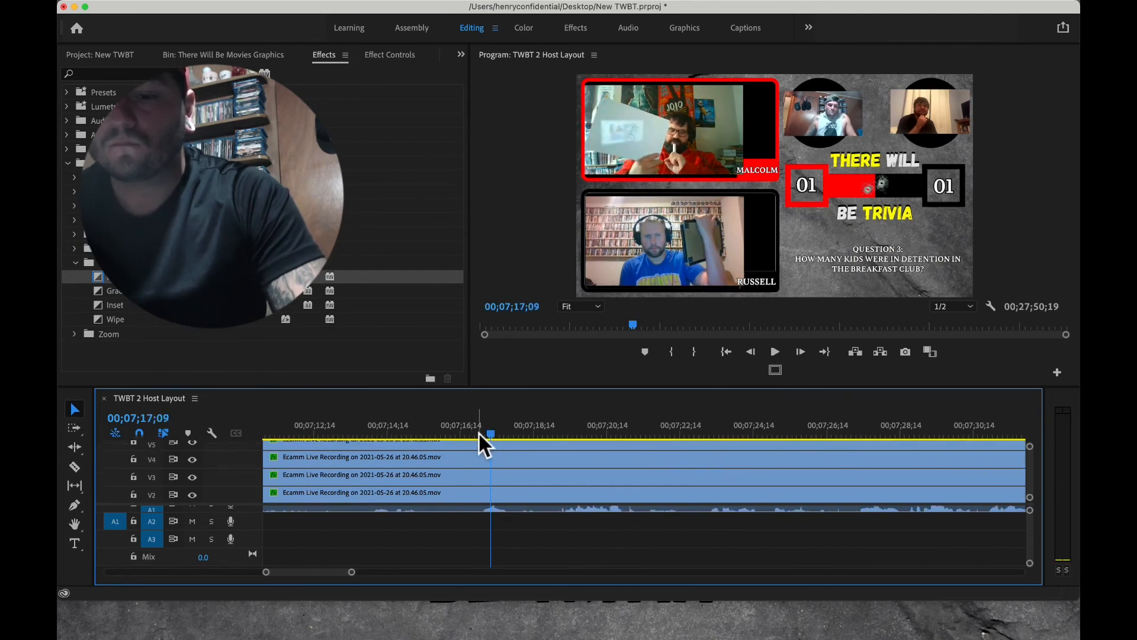
key(space)
scroll(711, 471, down, 1)
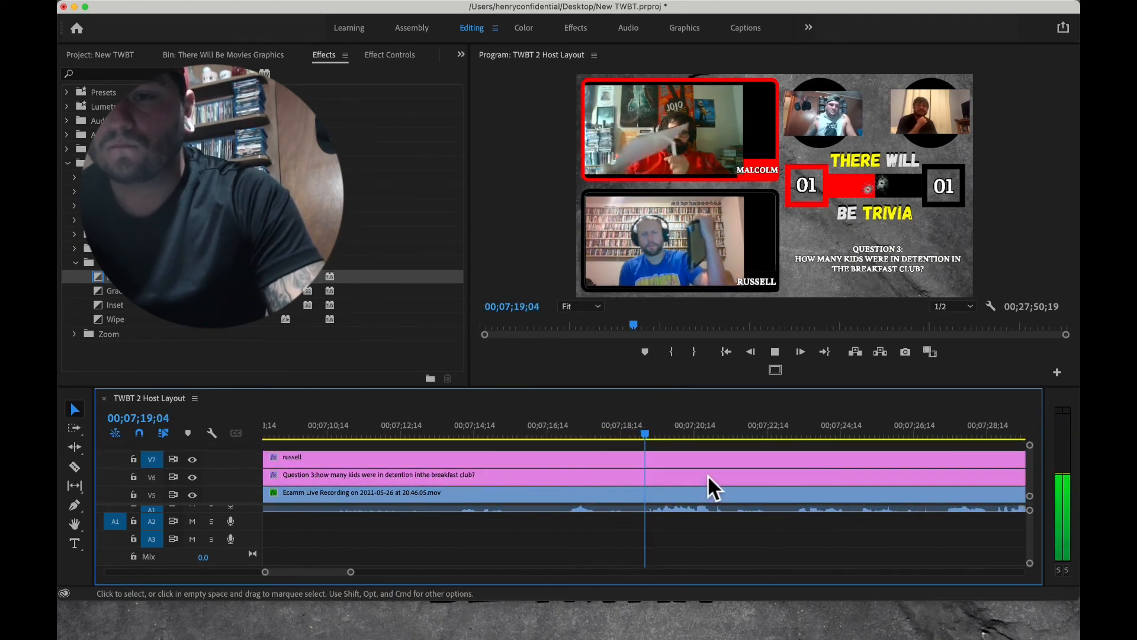
key(space)
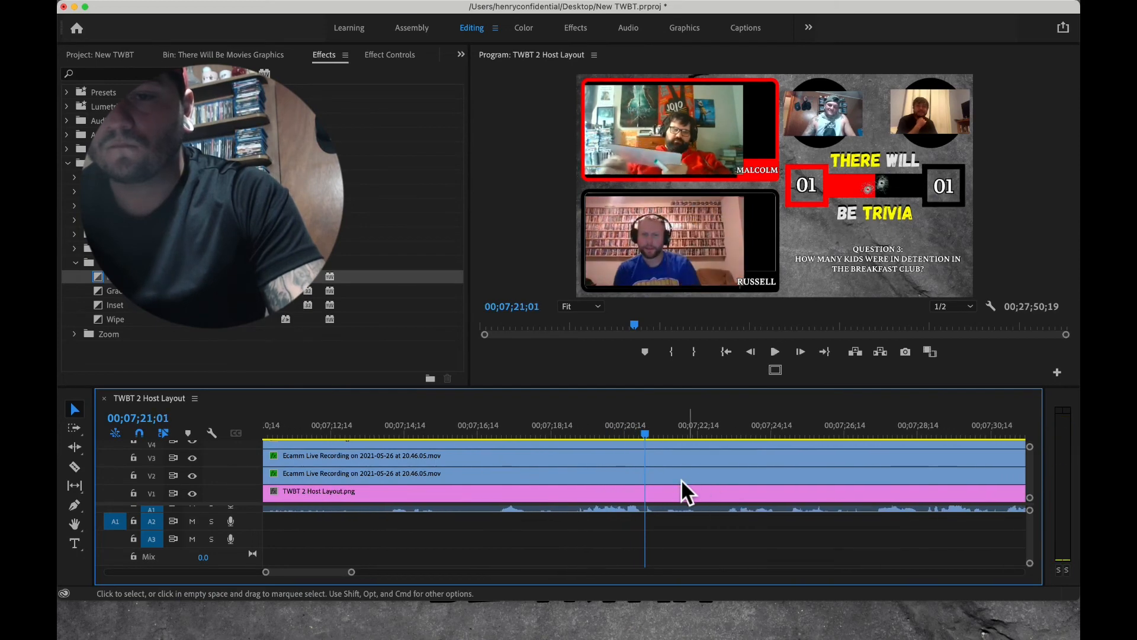
Split the V7 graphic and V6 question text at 00;07;21;01, and place the 00;00;01;22-long sound effect on A2 there.
scroll(642, 494, up, 4)
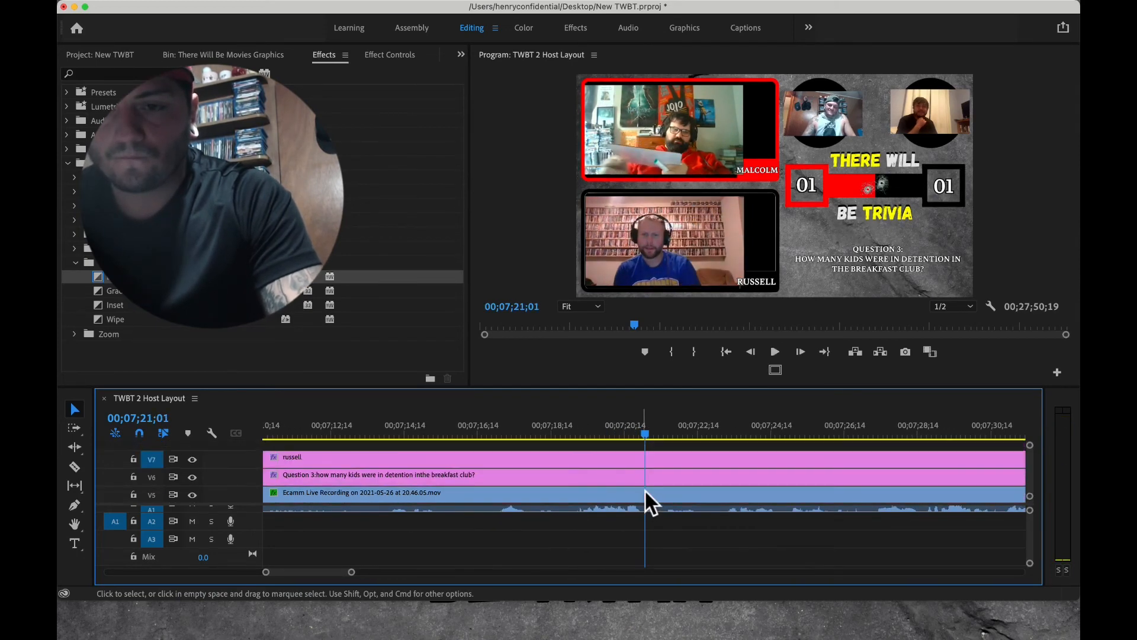
key(c)
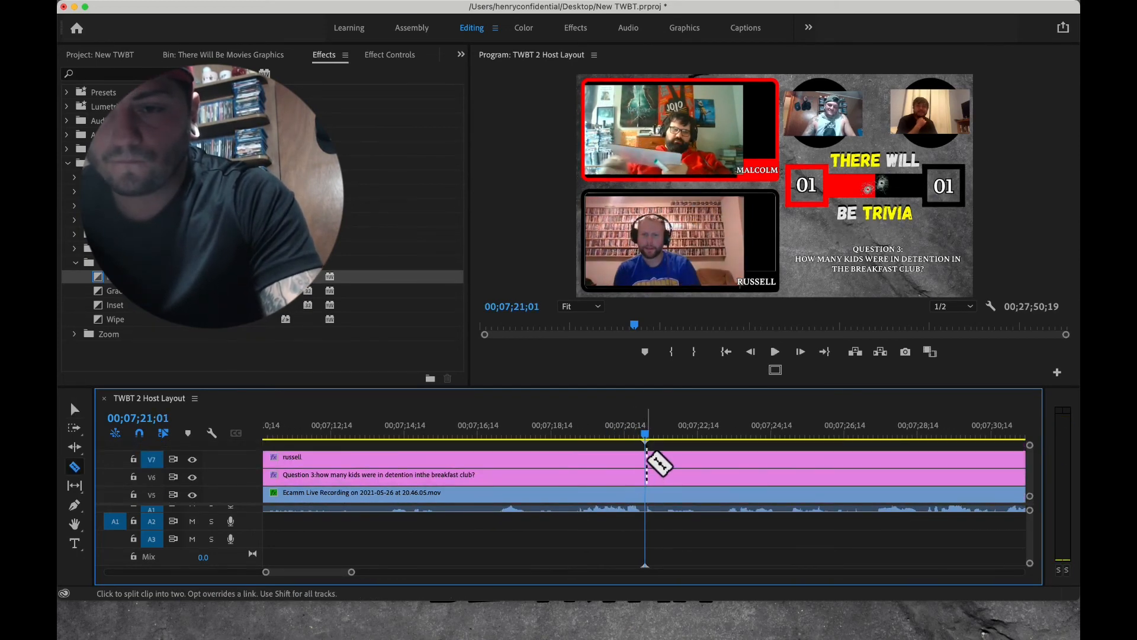
click(648, 459)
click(647, 475)
key(v)
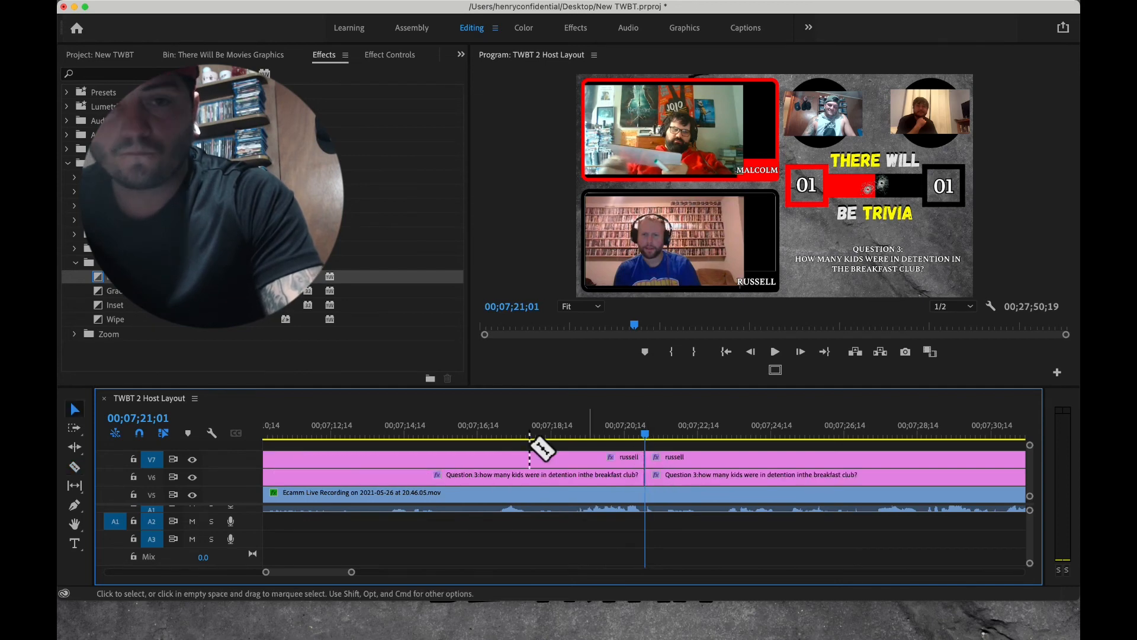
click(168, 54)
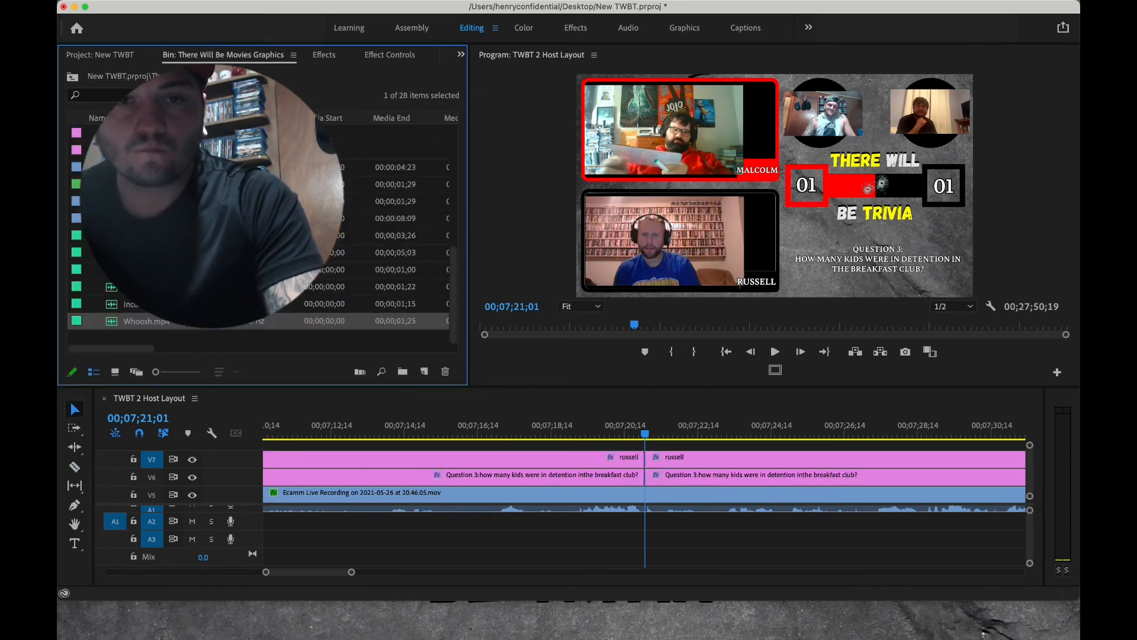
drag(149, 286, 654, 521)
Set both score counters to 02 in the V7 graphic after the 00;07;21;01 cut.
click(686, 459)
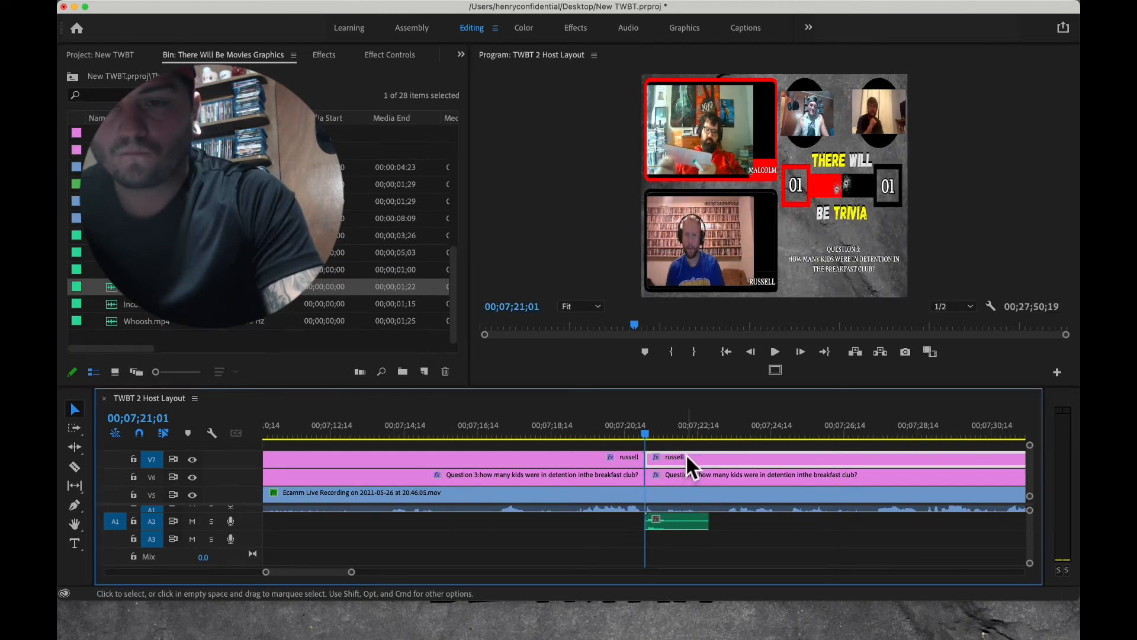
key(t)
click(809, 186)
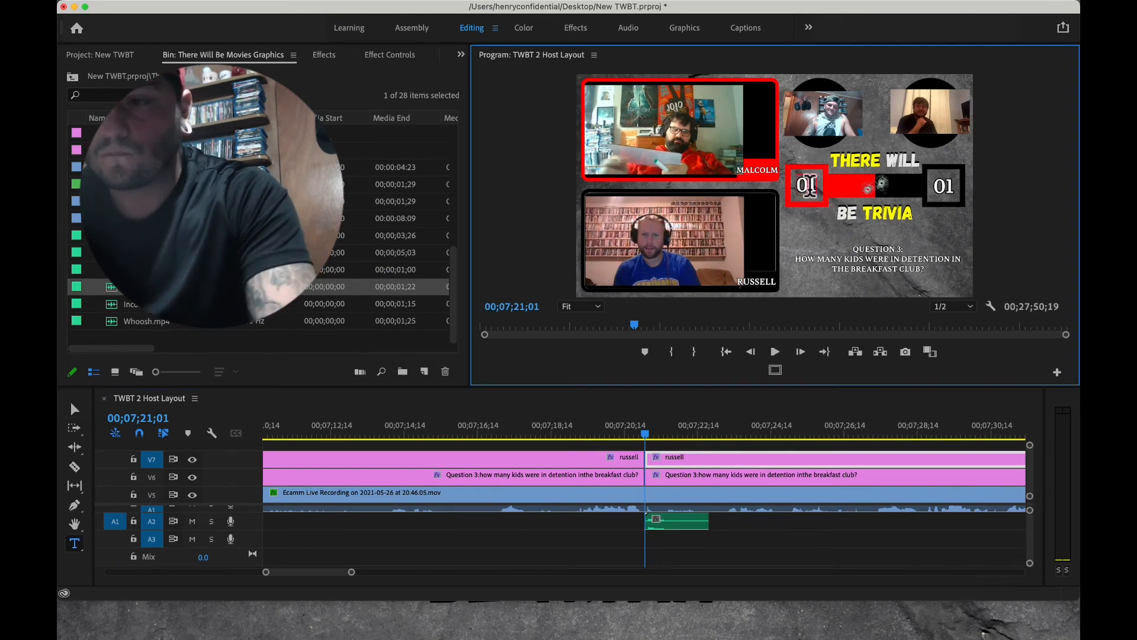
text(2)
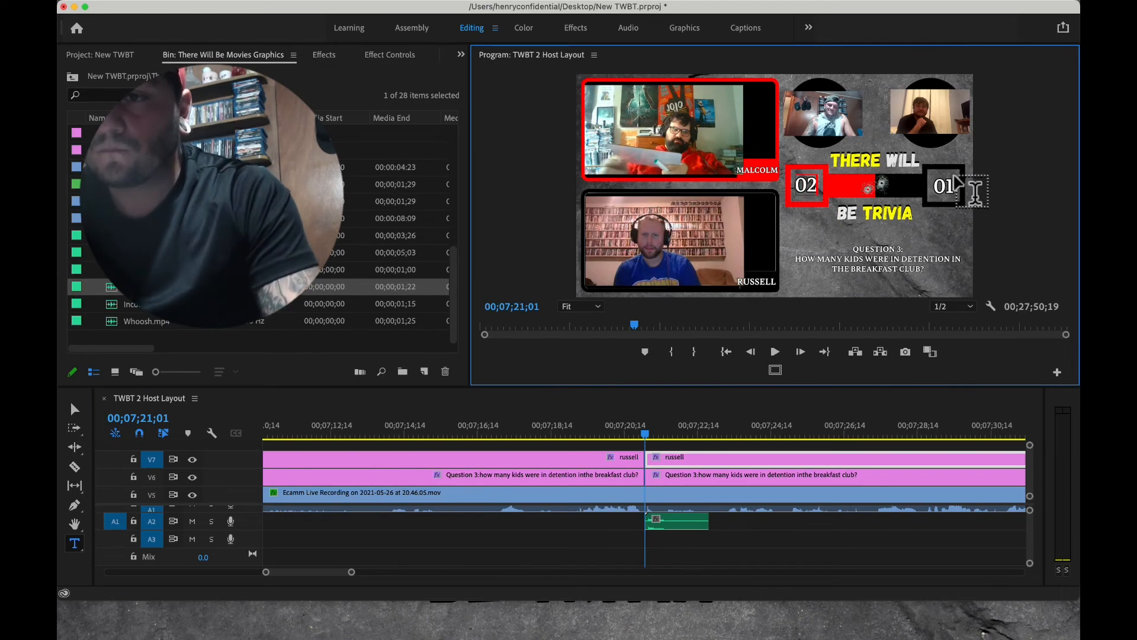
click(946, 183)
key(BackSpace)
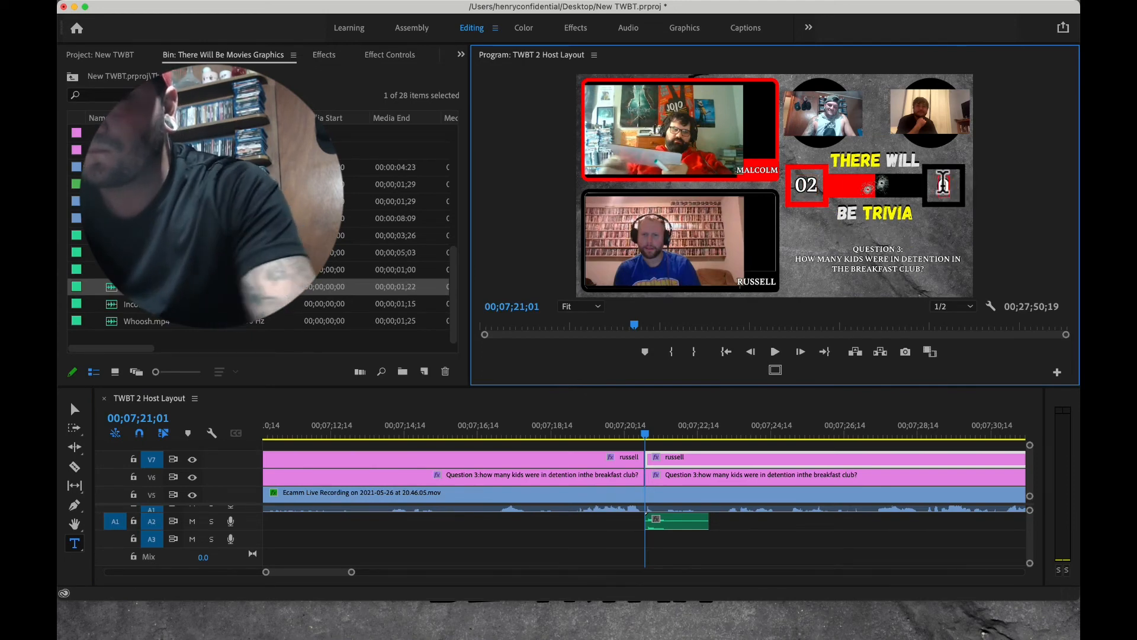
text(2)
click(75, 409)
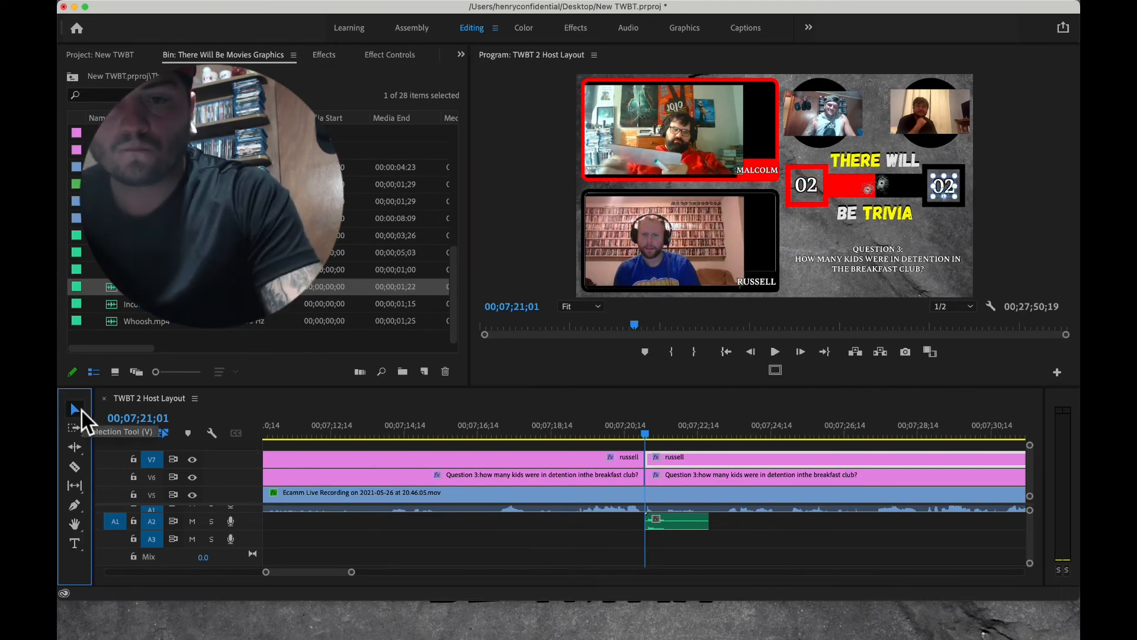
Split the V6 question text at 00;07;40;24 and delete its segment between the 00;07;21;01 cut and this split.
key(space)
key(space)
drag(645, 434, 886, 438)
key(space)
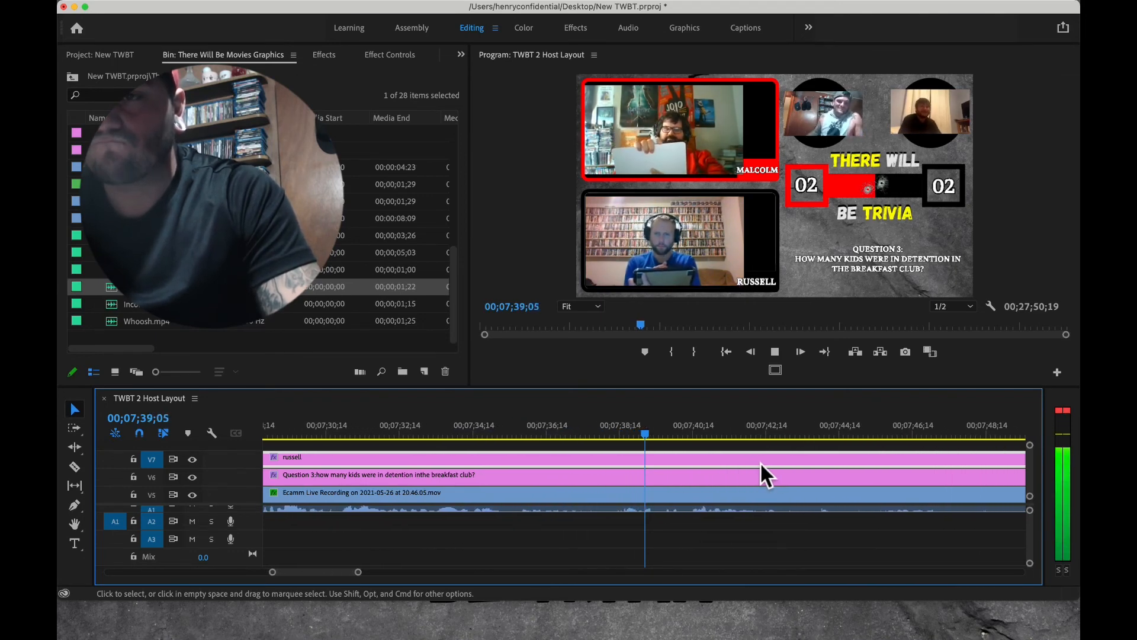
key(space)
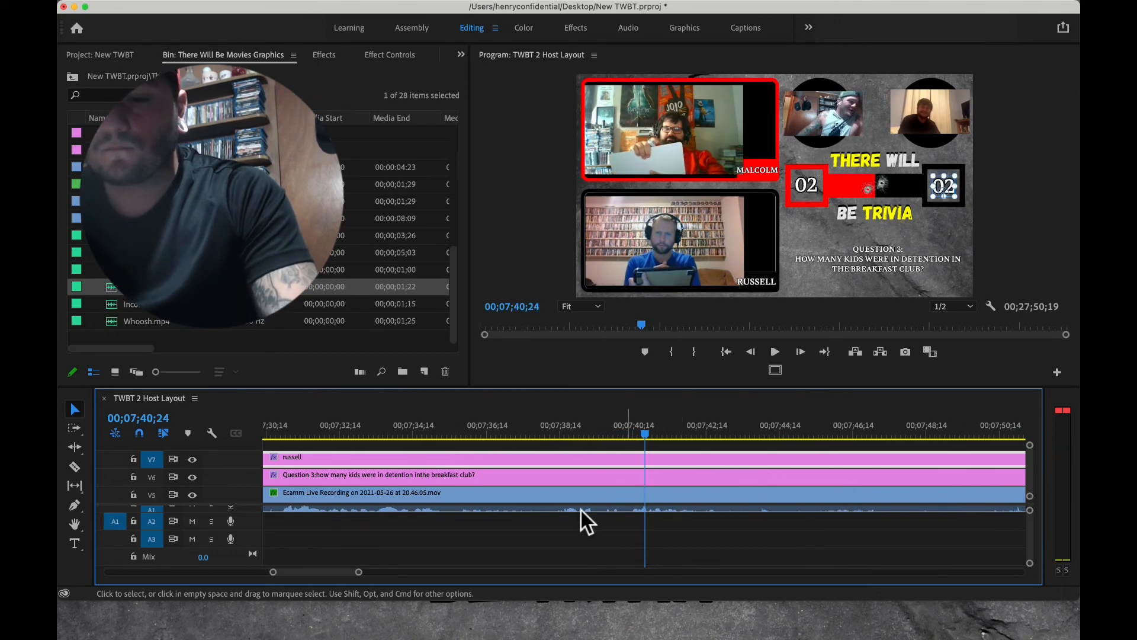
key(c)
click(645, 477)
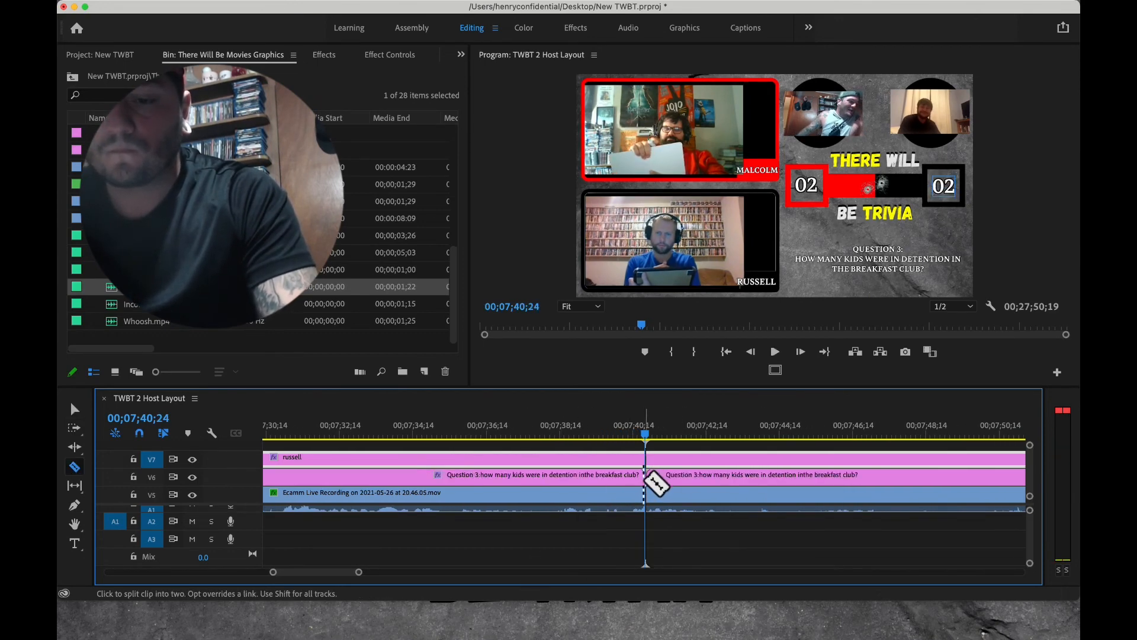
key(v)
right_click(604, 489)
click(626, 495)
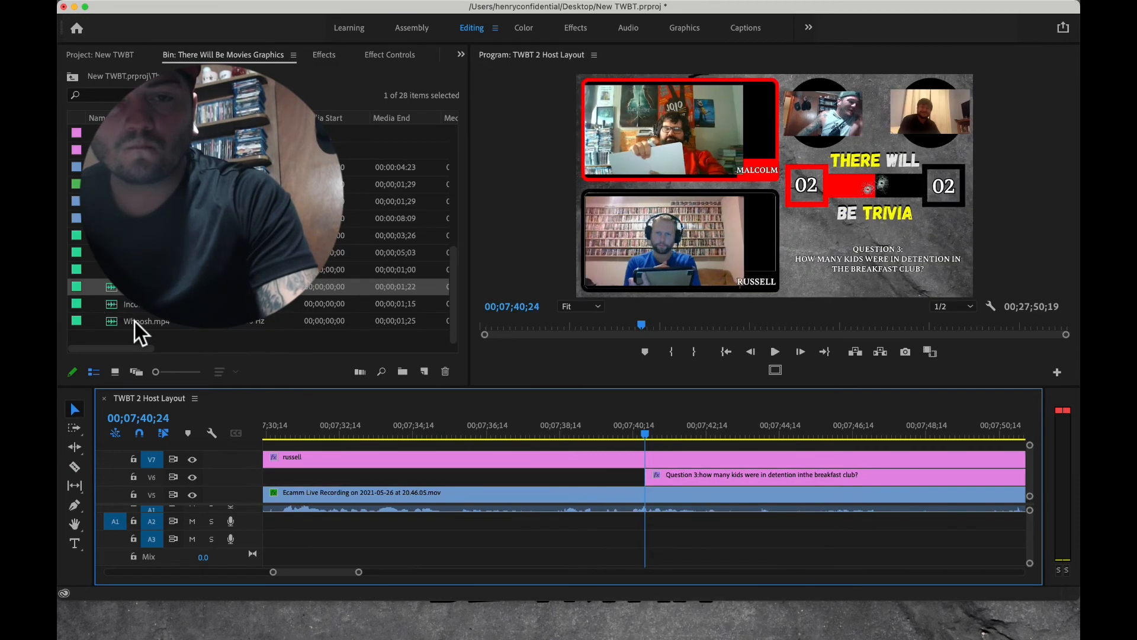
Place the Whoosh sound effect on A2 at 00;07;40;24 and apply a Barn Doors transition to the start of the V6 text there.
drag(134, 321, 646, 521)
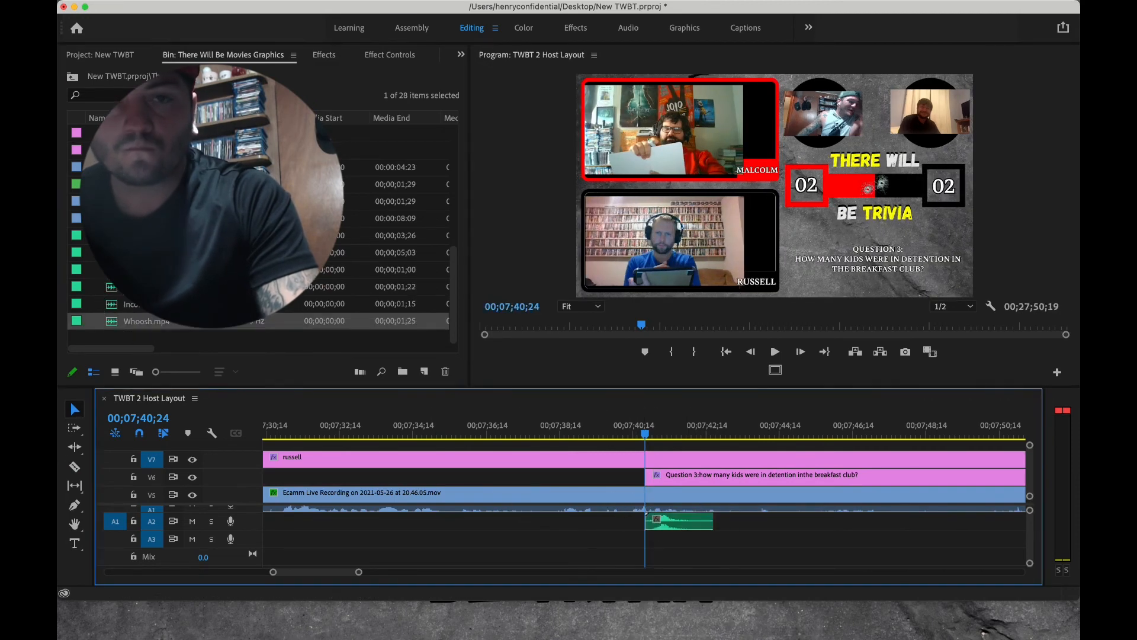
click(316, 55)
drag(178, 276, 656, 481)
Change the V6 question text after the 00;07;40;24 Barn Doors transition to "Question 4: who directed 1983's Scarface?".
click(654, 477)
key(space)
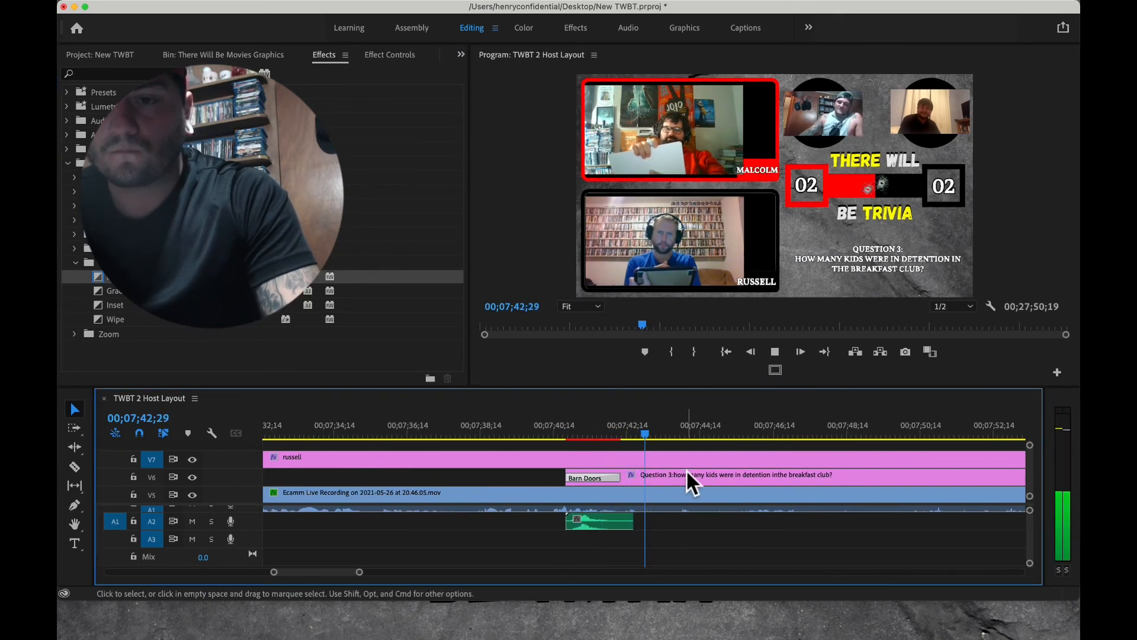
key(space)
key(t)
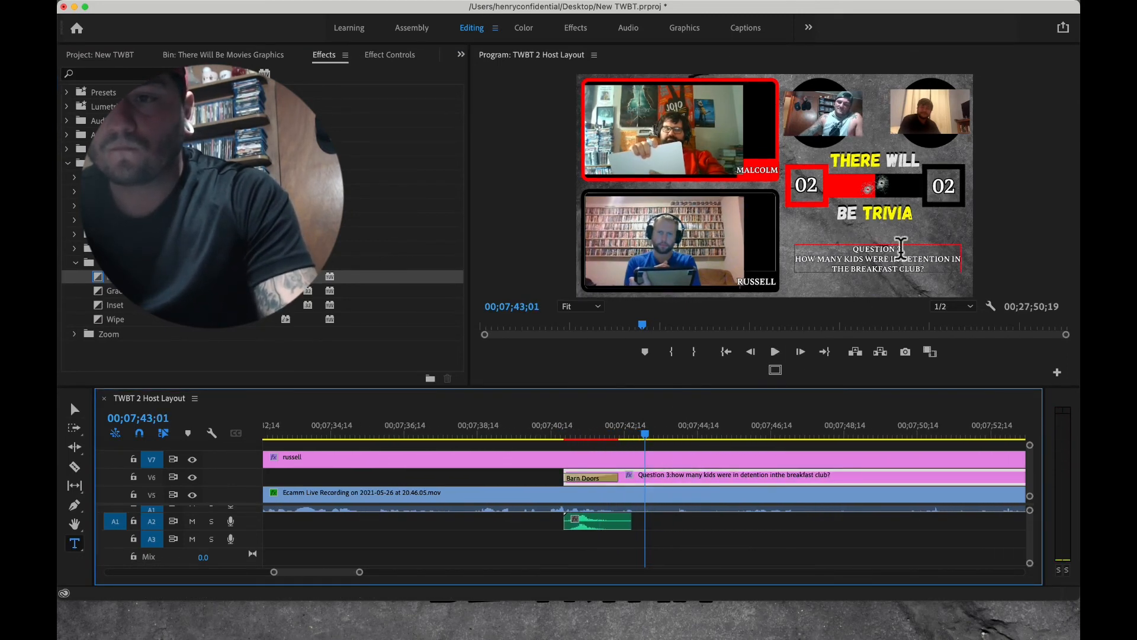
click(901, 249)
key(BackSpace)
text(4:)
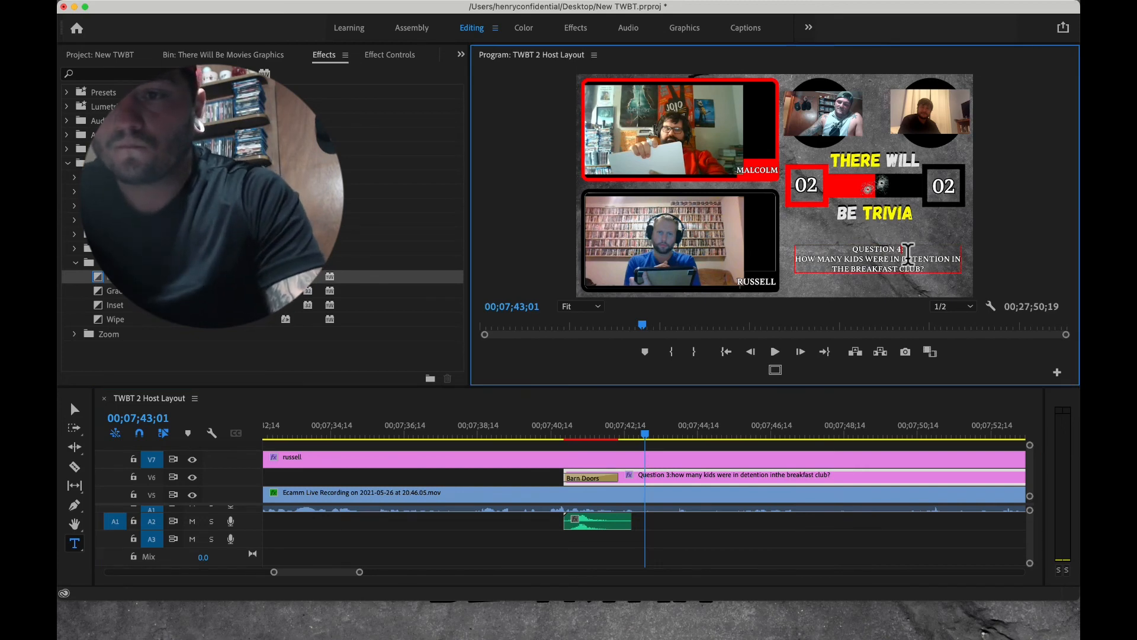
drag(798, 261, 984, 306)
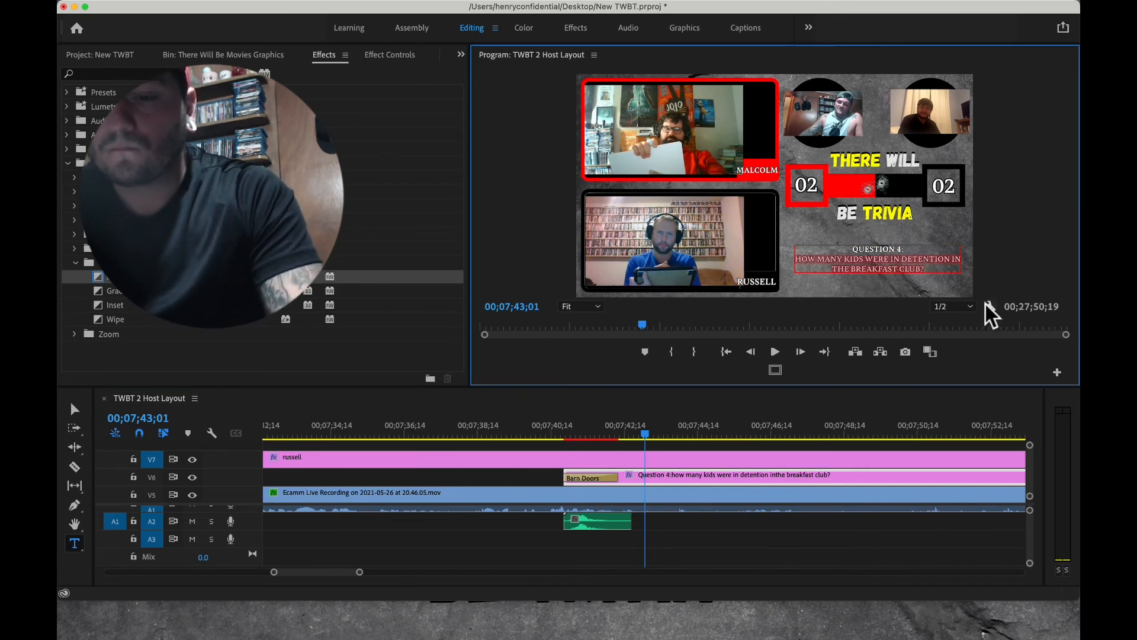
text(who directre)
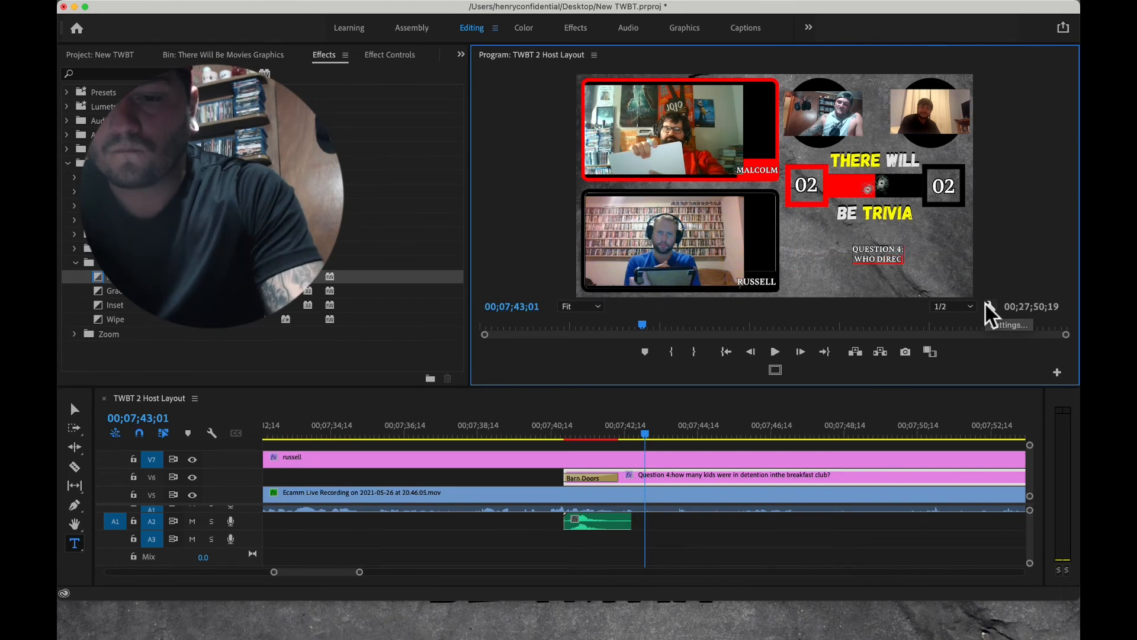
key(BackSpace)
key(BackSpace)
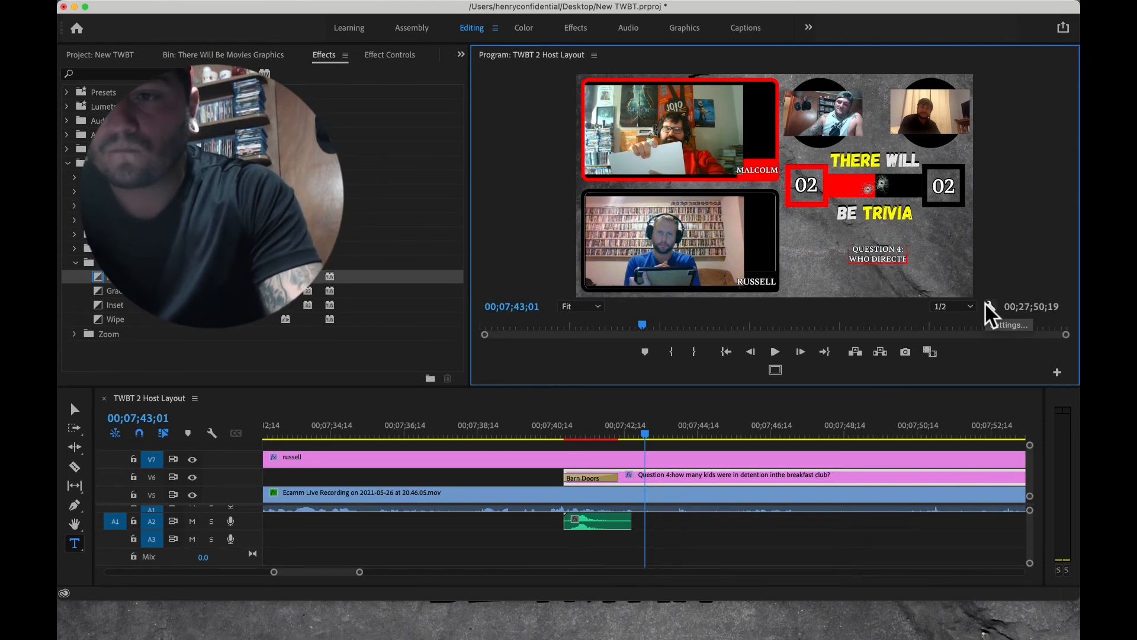
text(ed 1983's)
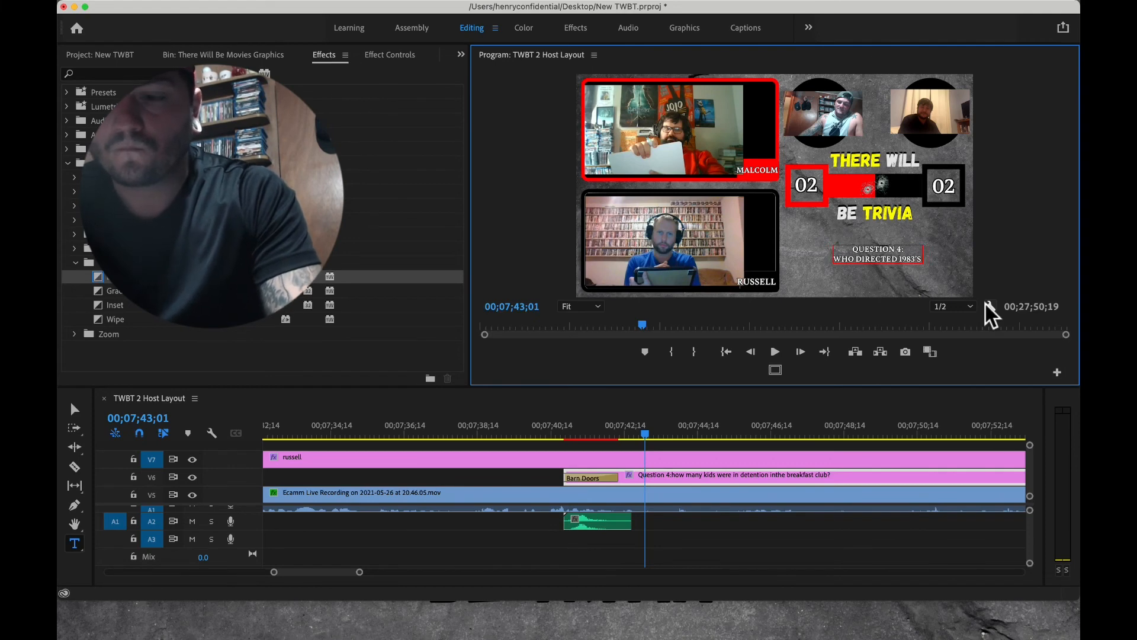
text( scarface?)
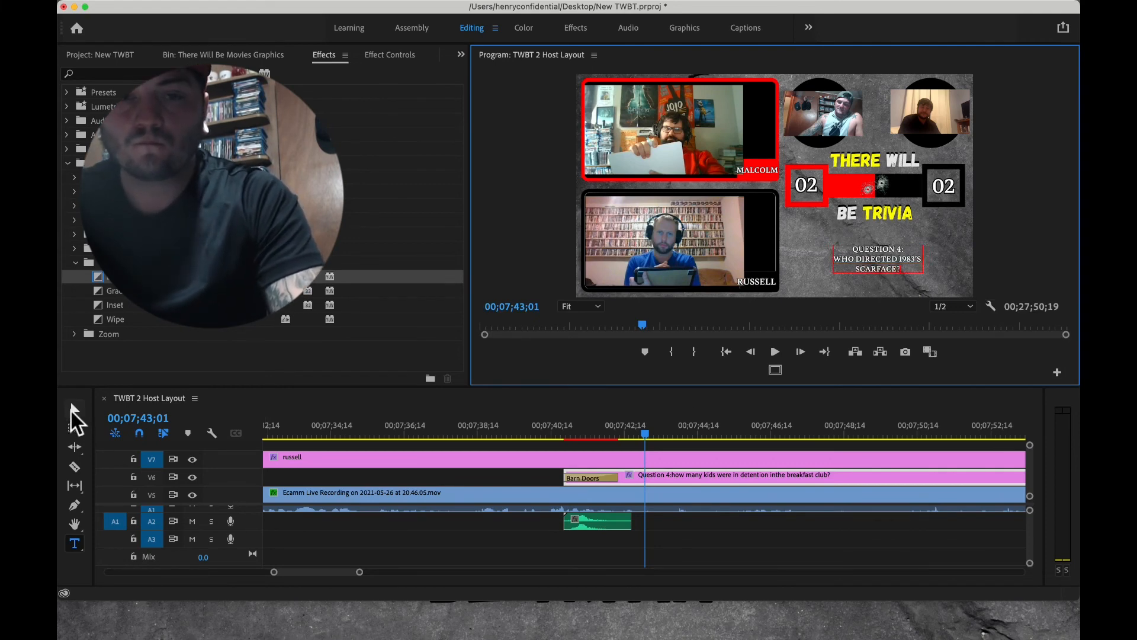
click(74, 409)
Play back the score change at 00;07;21;01 and the Question 4 transition at 00;07;40;24 to check their timing and sound.
key(space)
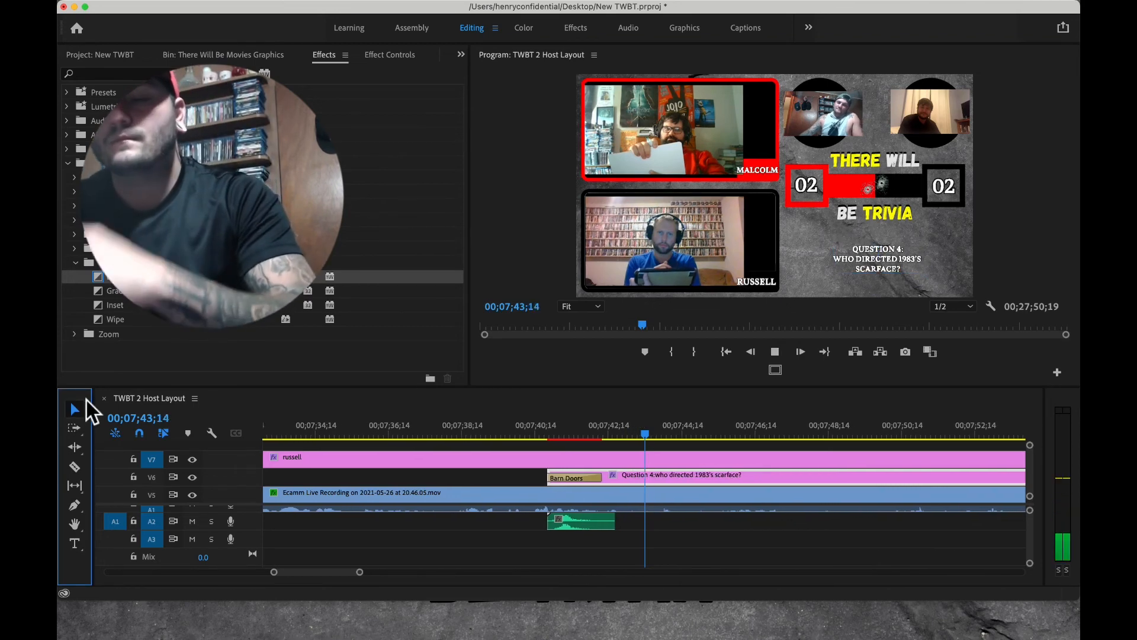
key(space)
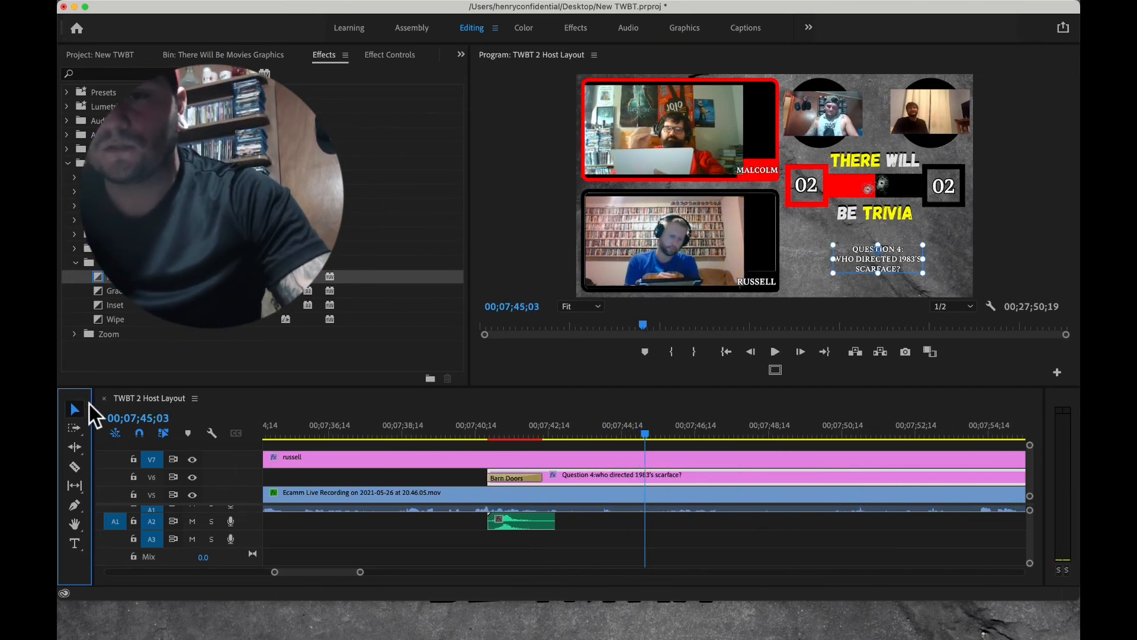
scroll(200, 471, down, 3)
scroll(201, 471, left, 10)
scroll(408, 461, right, 5)
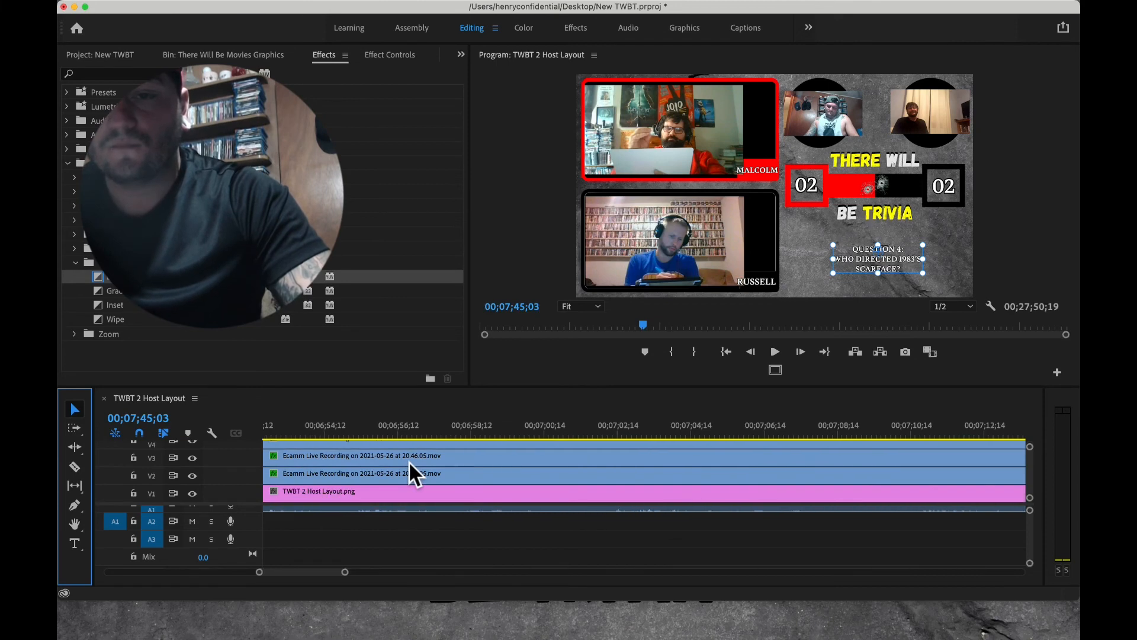
scroll(429, 491, up, 3)
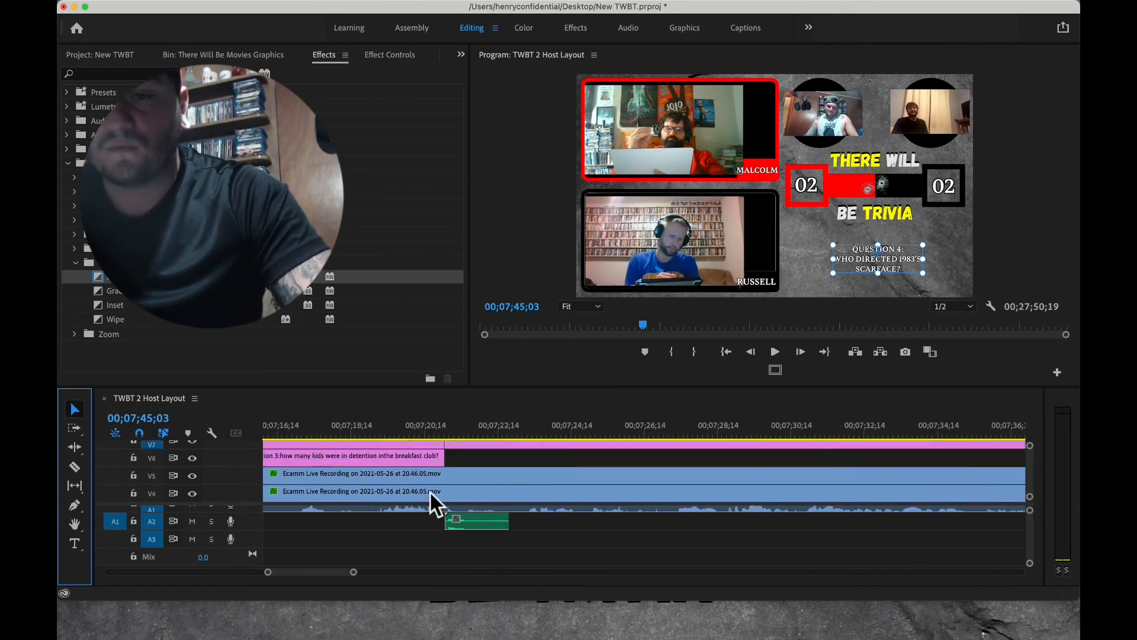
click(417, 432)
key(space)
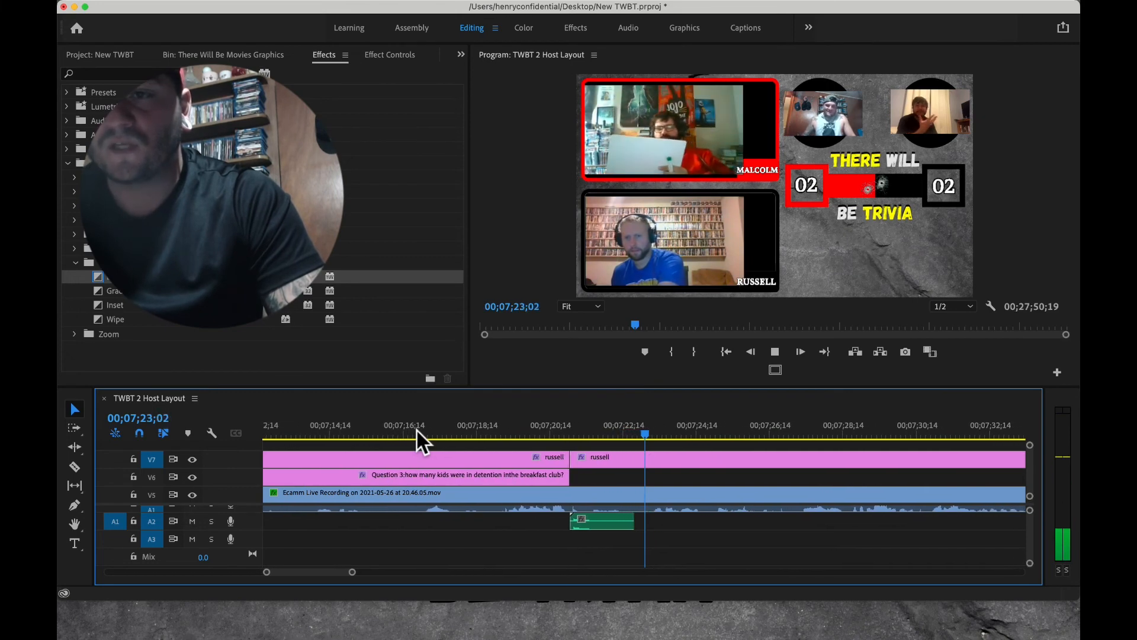
key(space)
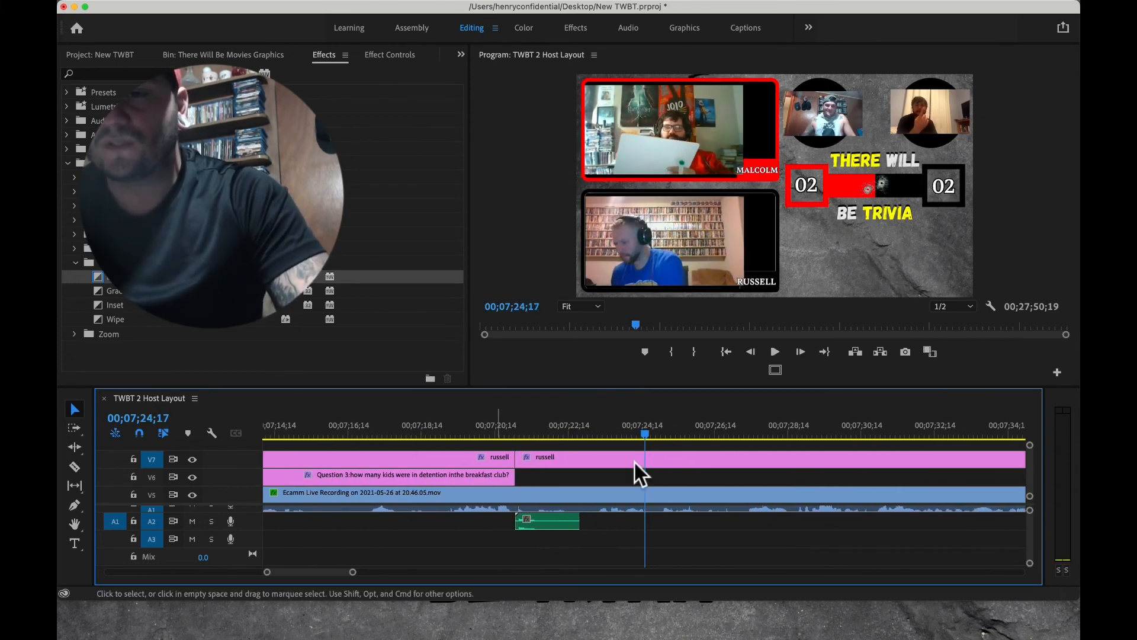
scroll(741, 459, right, 10)
click(774, 432)
key(space)
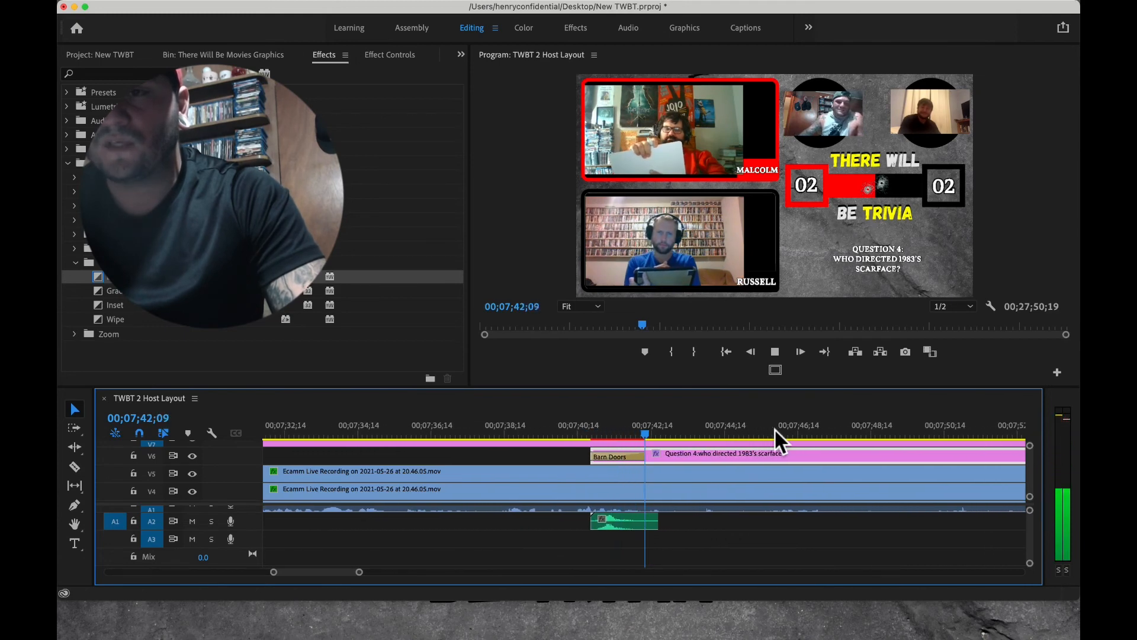
key(space)
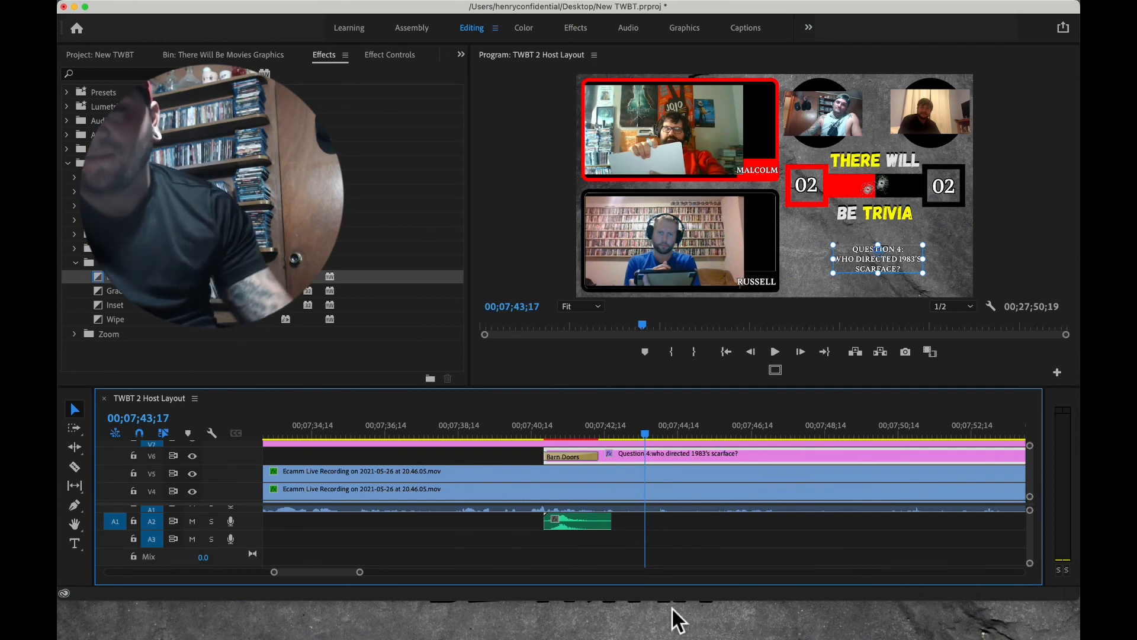
click(629, 637)
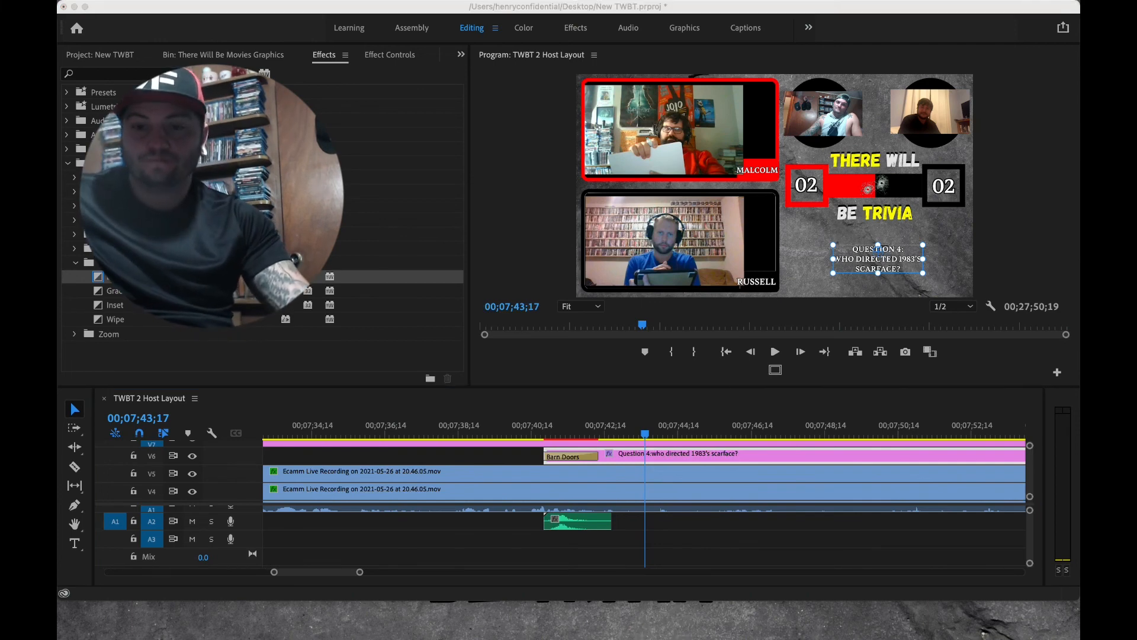